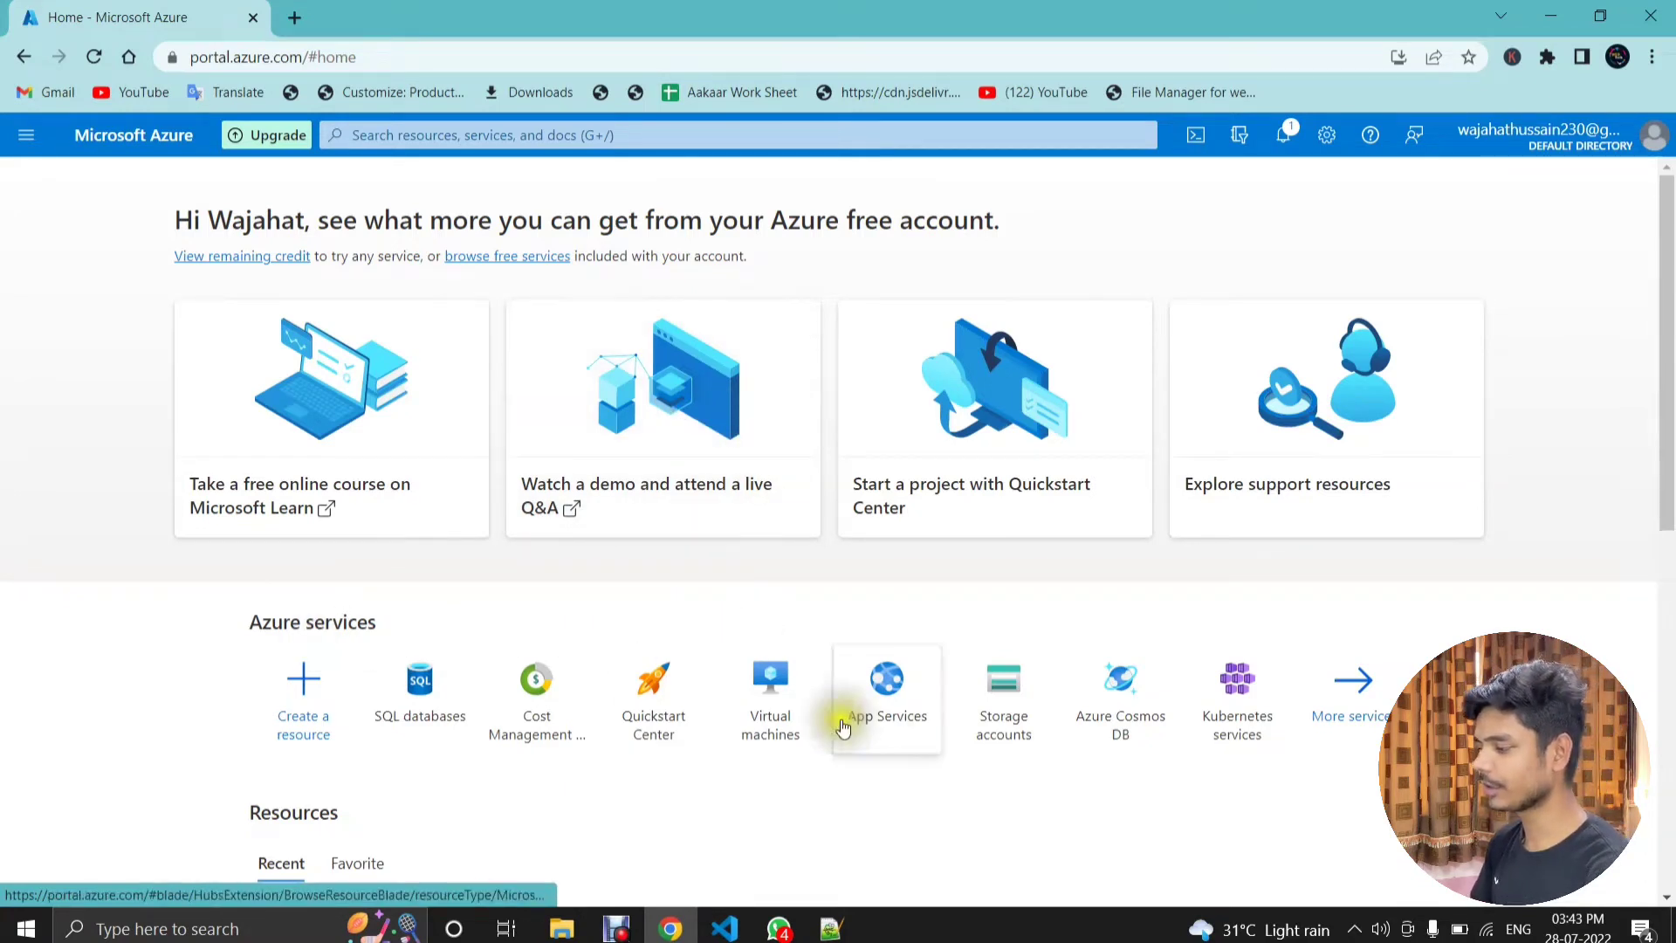
Step: Search the portal for "vir" and open the Virtual machines service
mouse_move(796, 722)
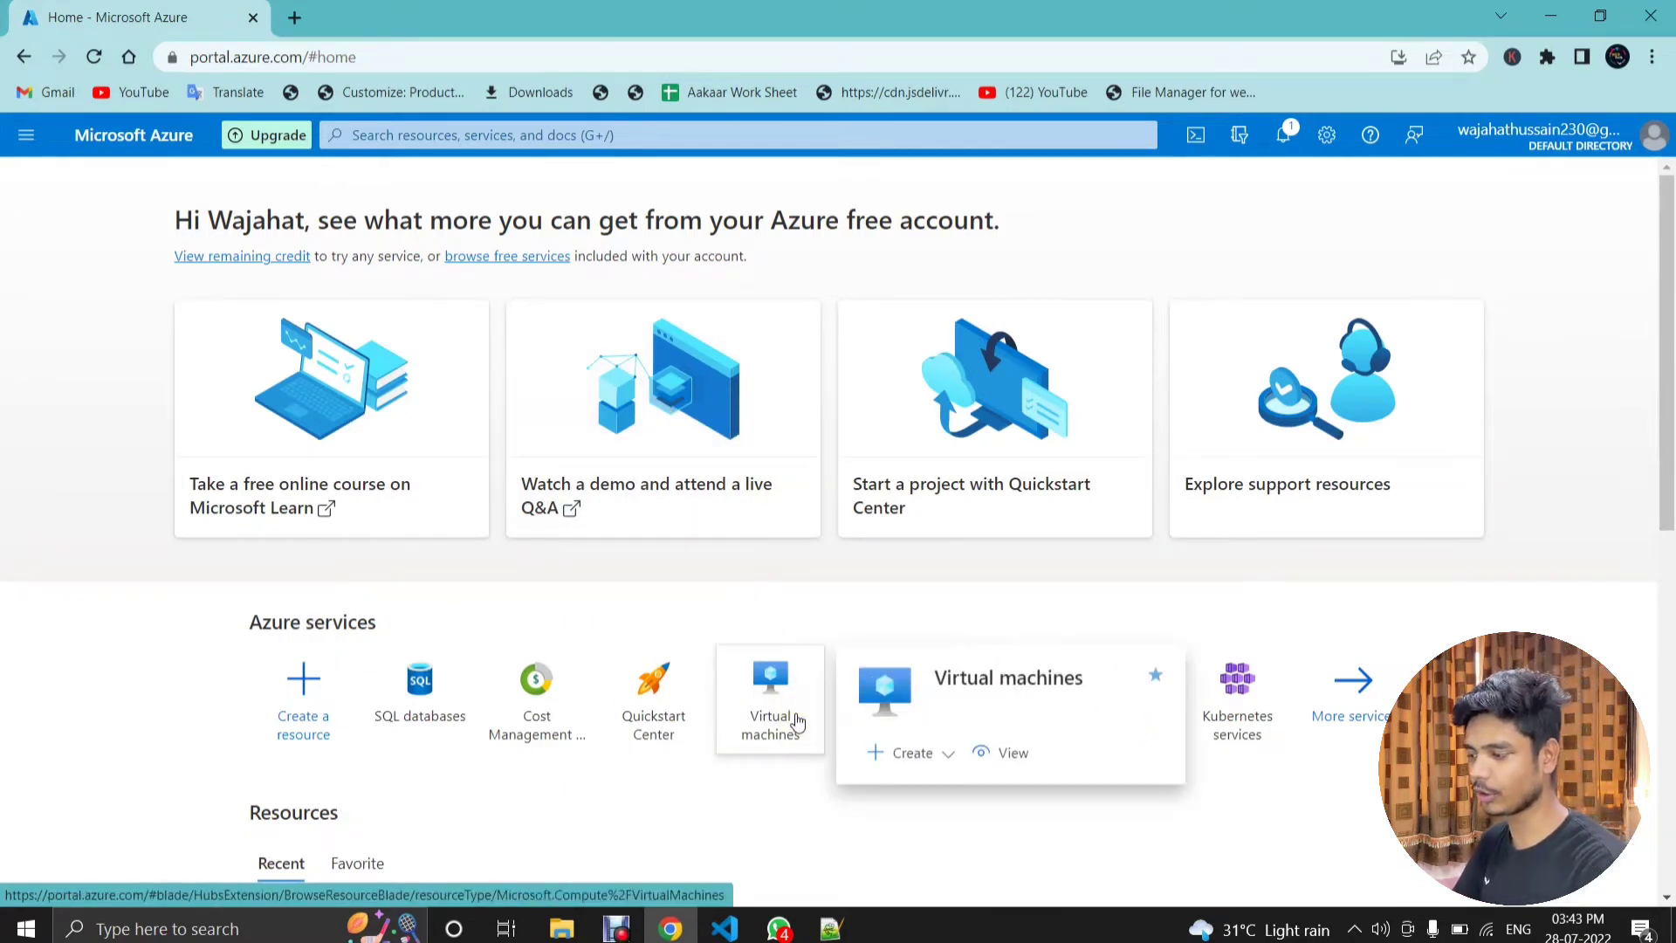
click(27, 134)
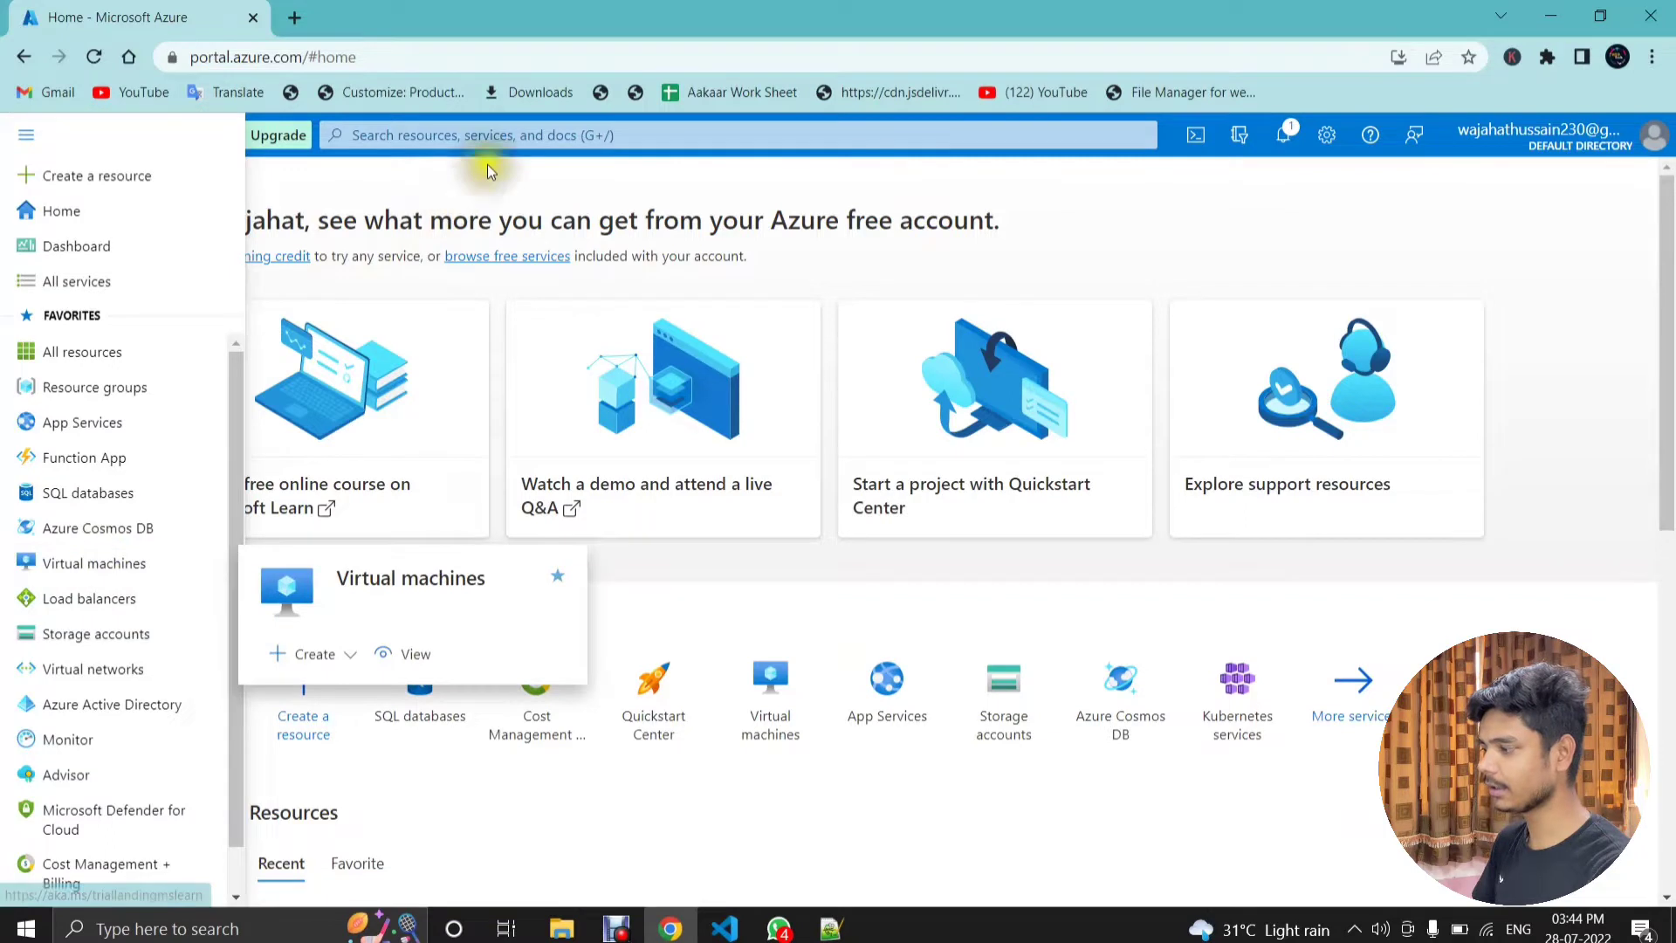
click(520, 135)
text(ver)
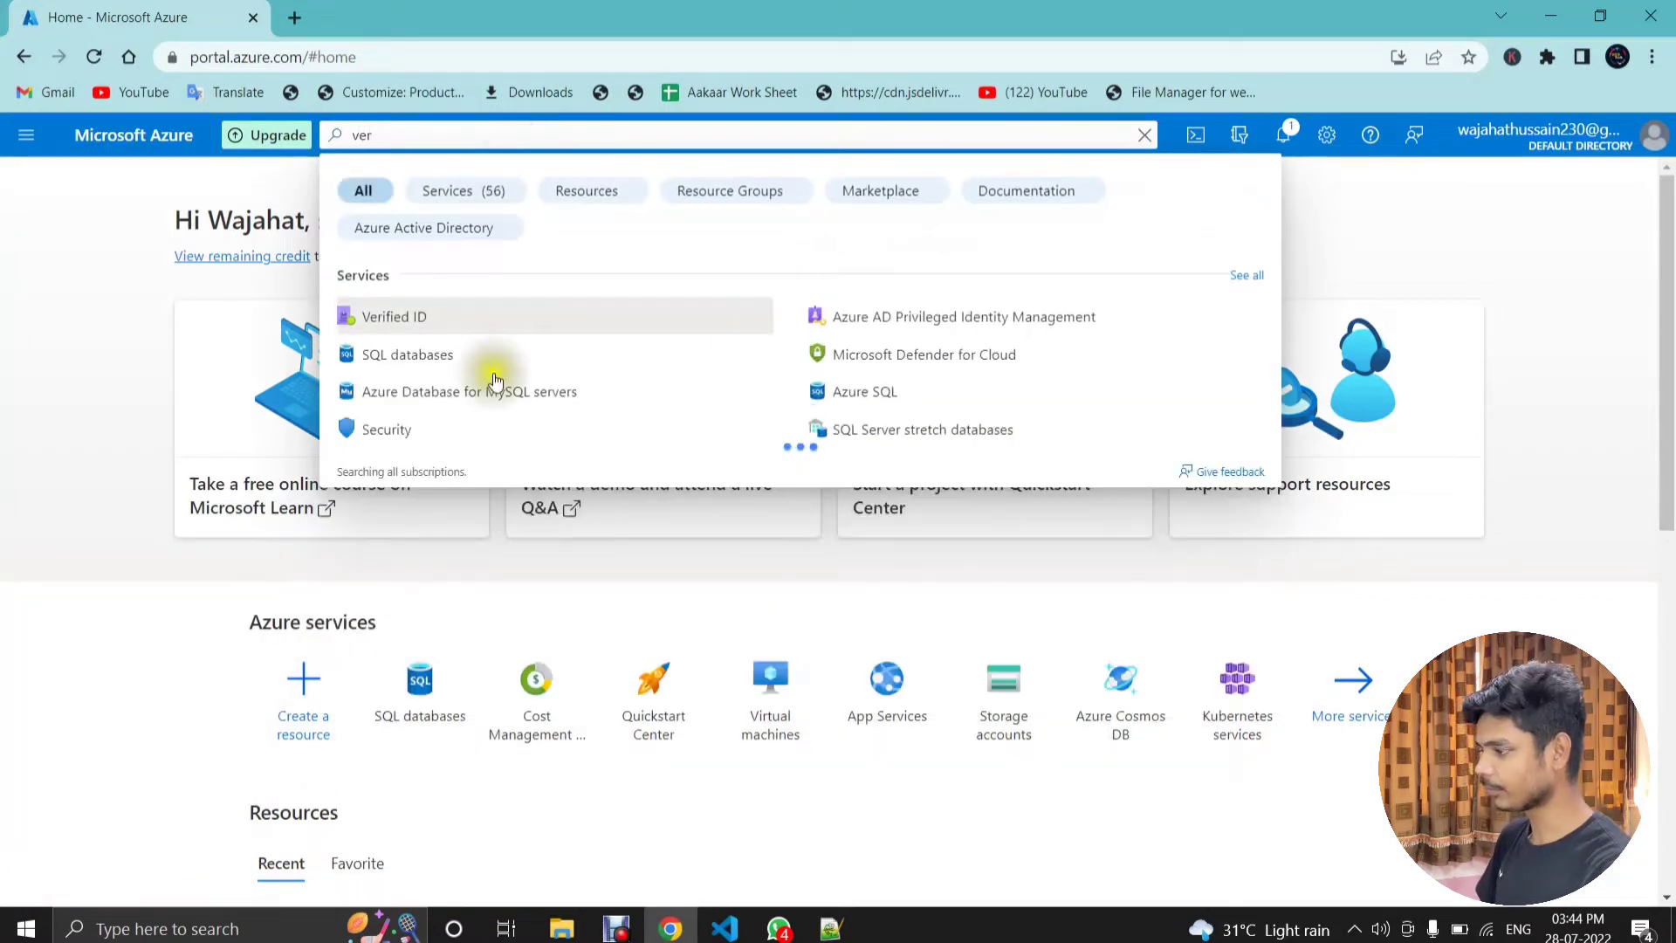
key(BackSpace)
key(BackSpace)
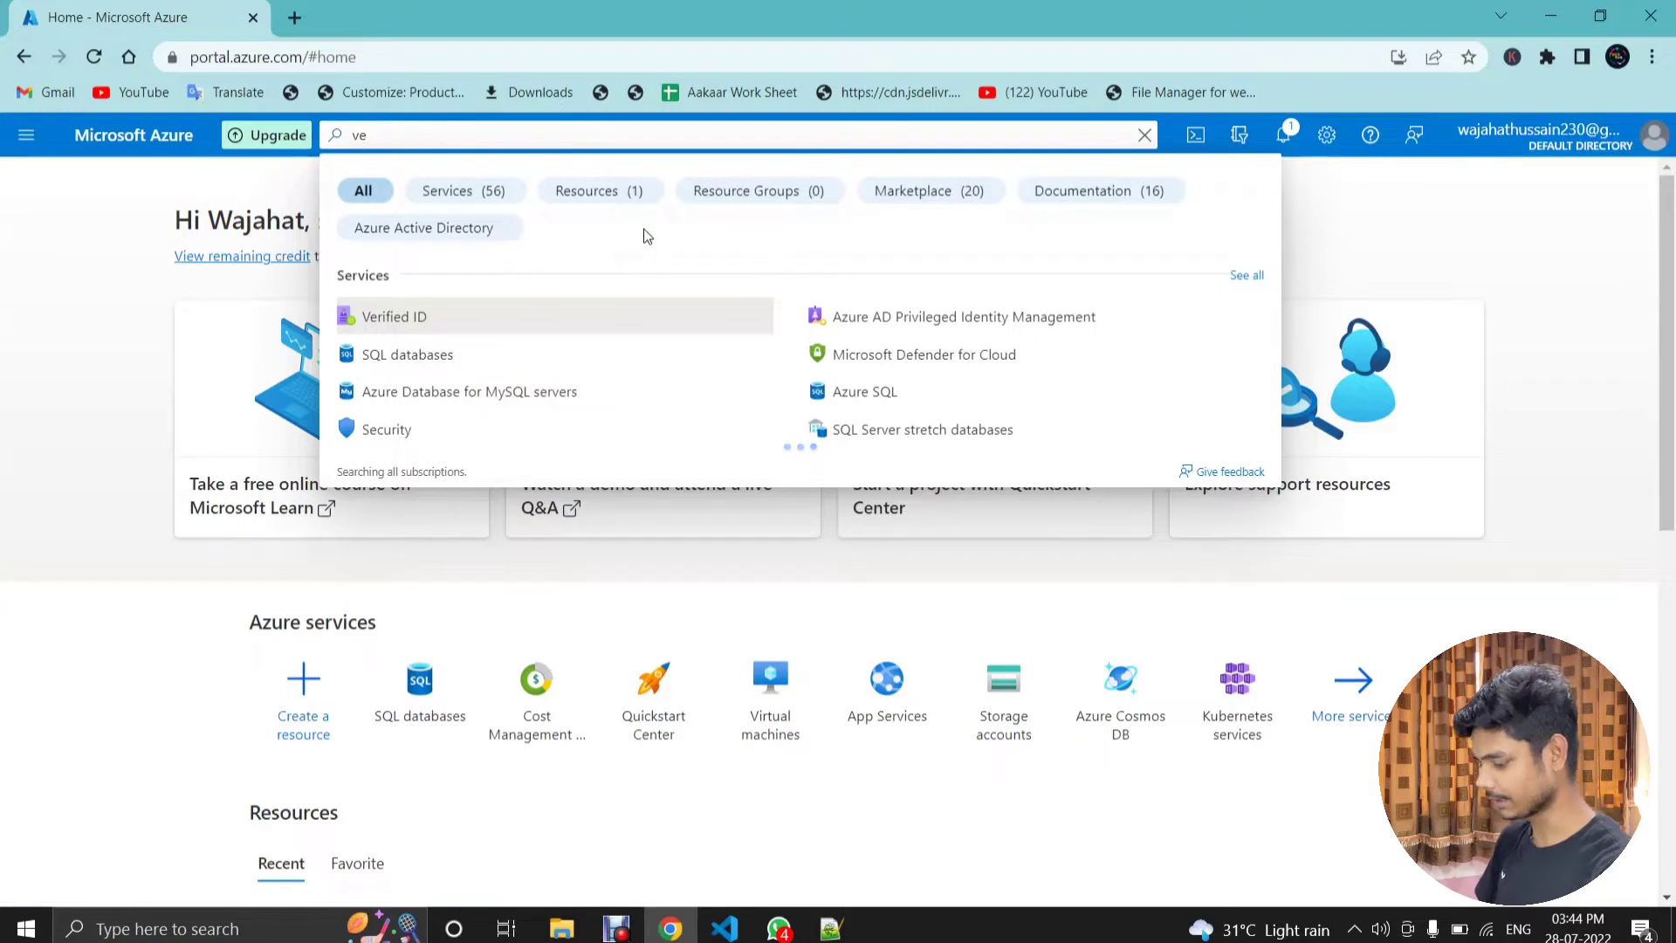
text(ir)
click(430, 327)
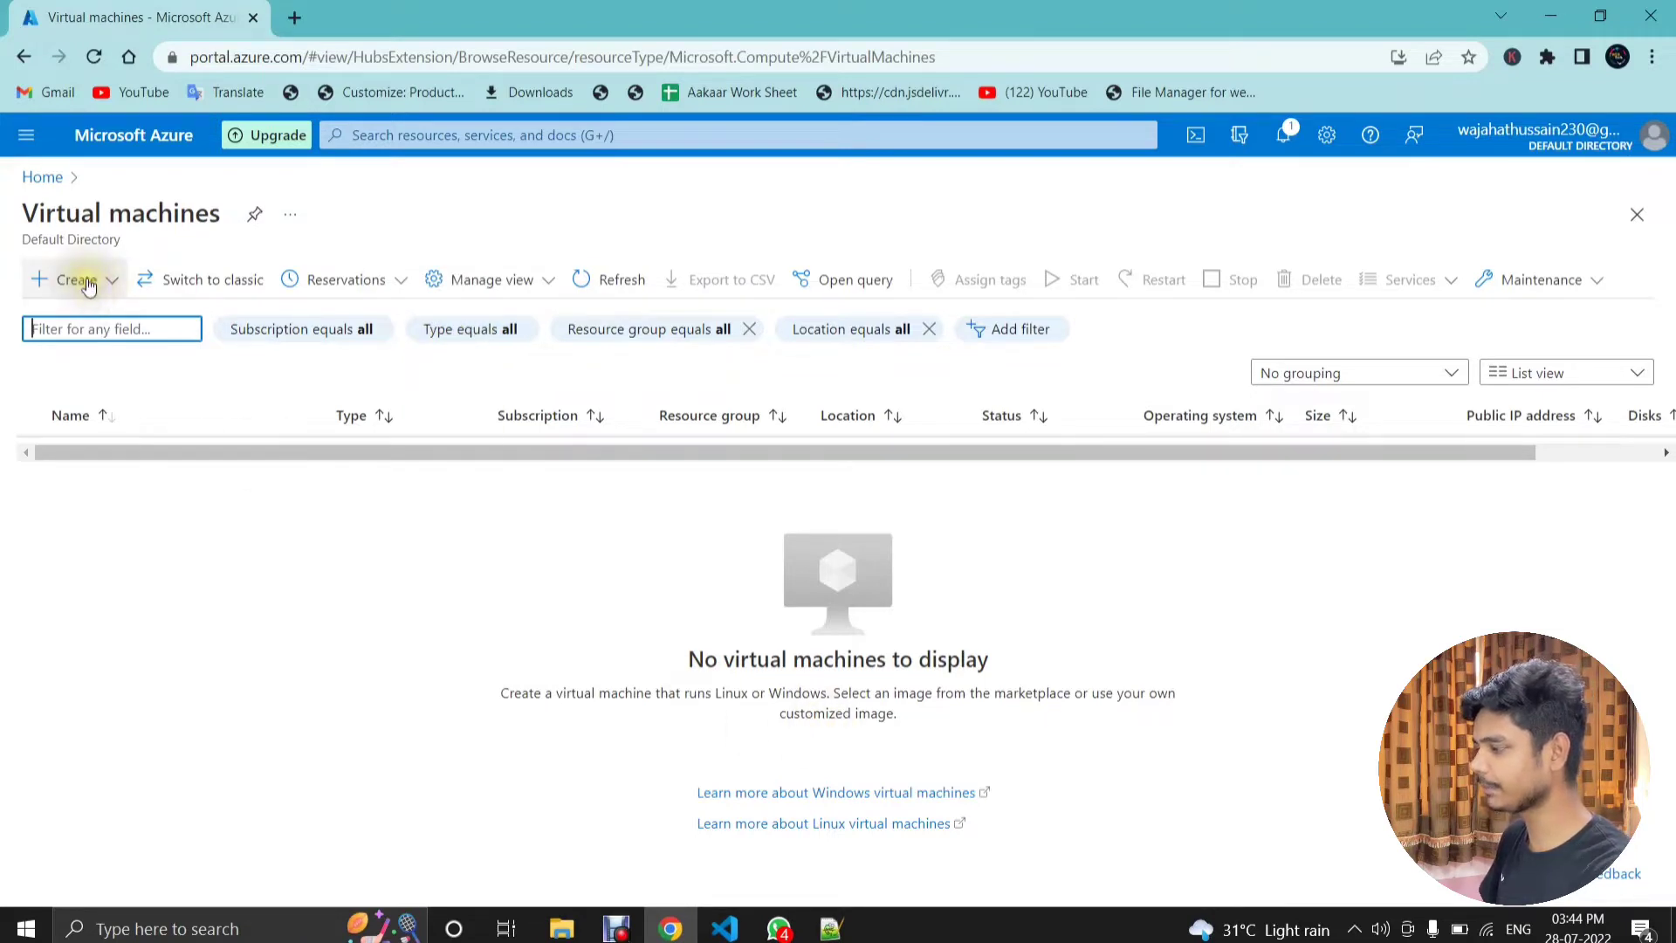
Step: Start creating a new Azure virtual machine hosted by Azure
click(41, 292)
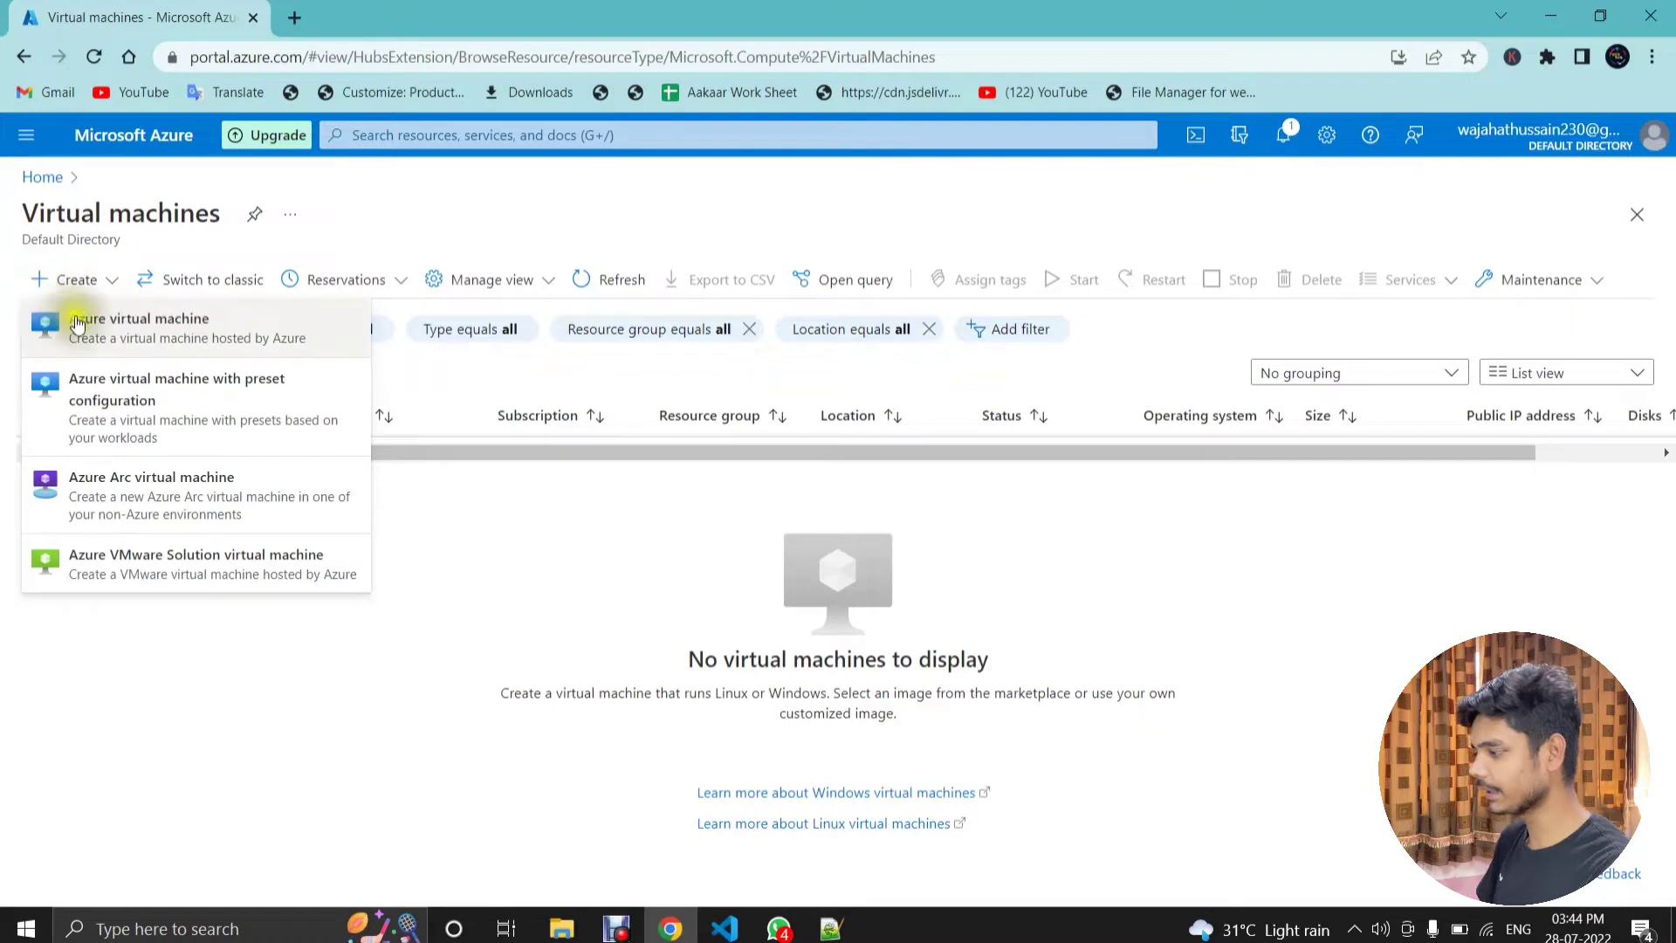
click(214, 334)
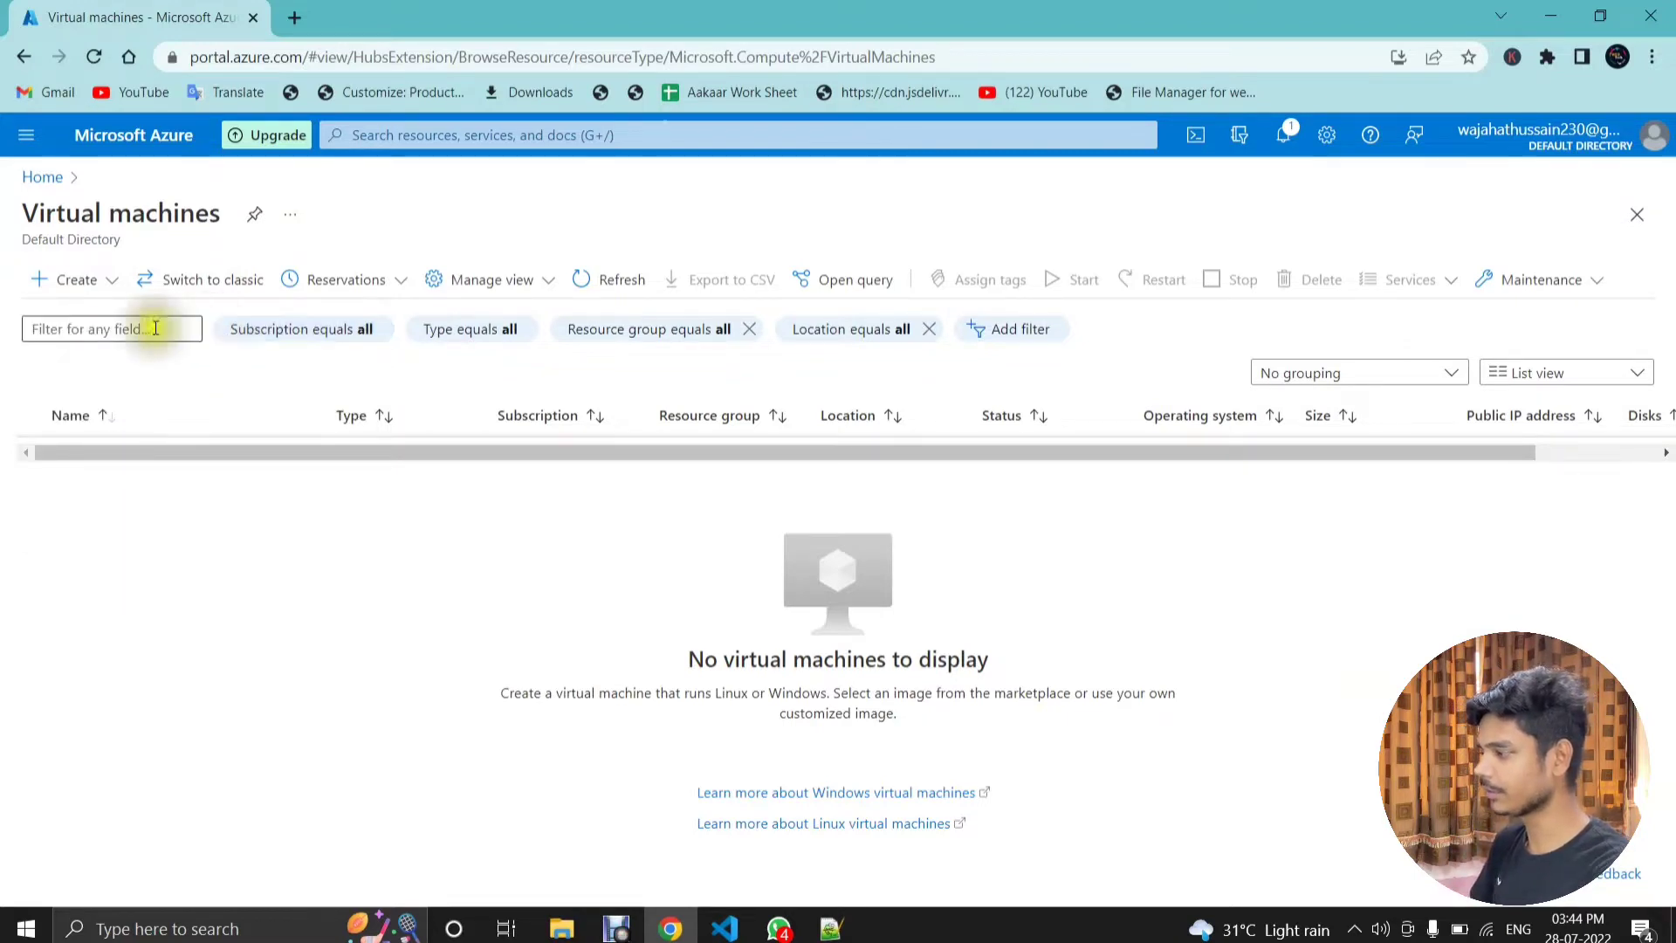
click(663, 479)
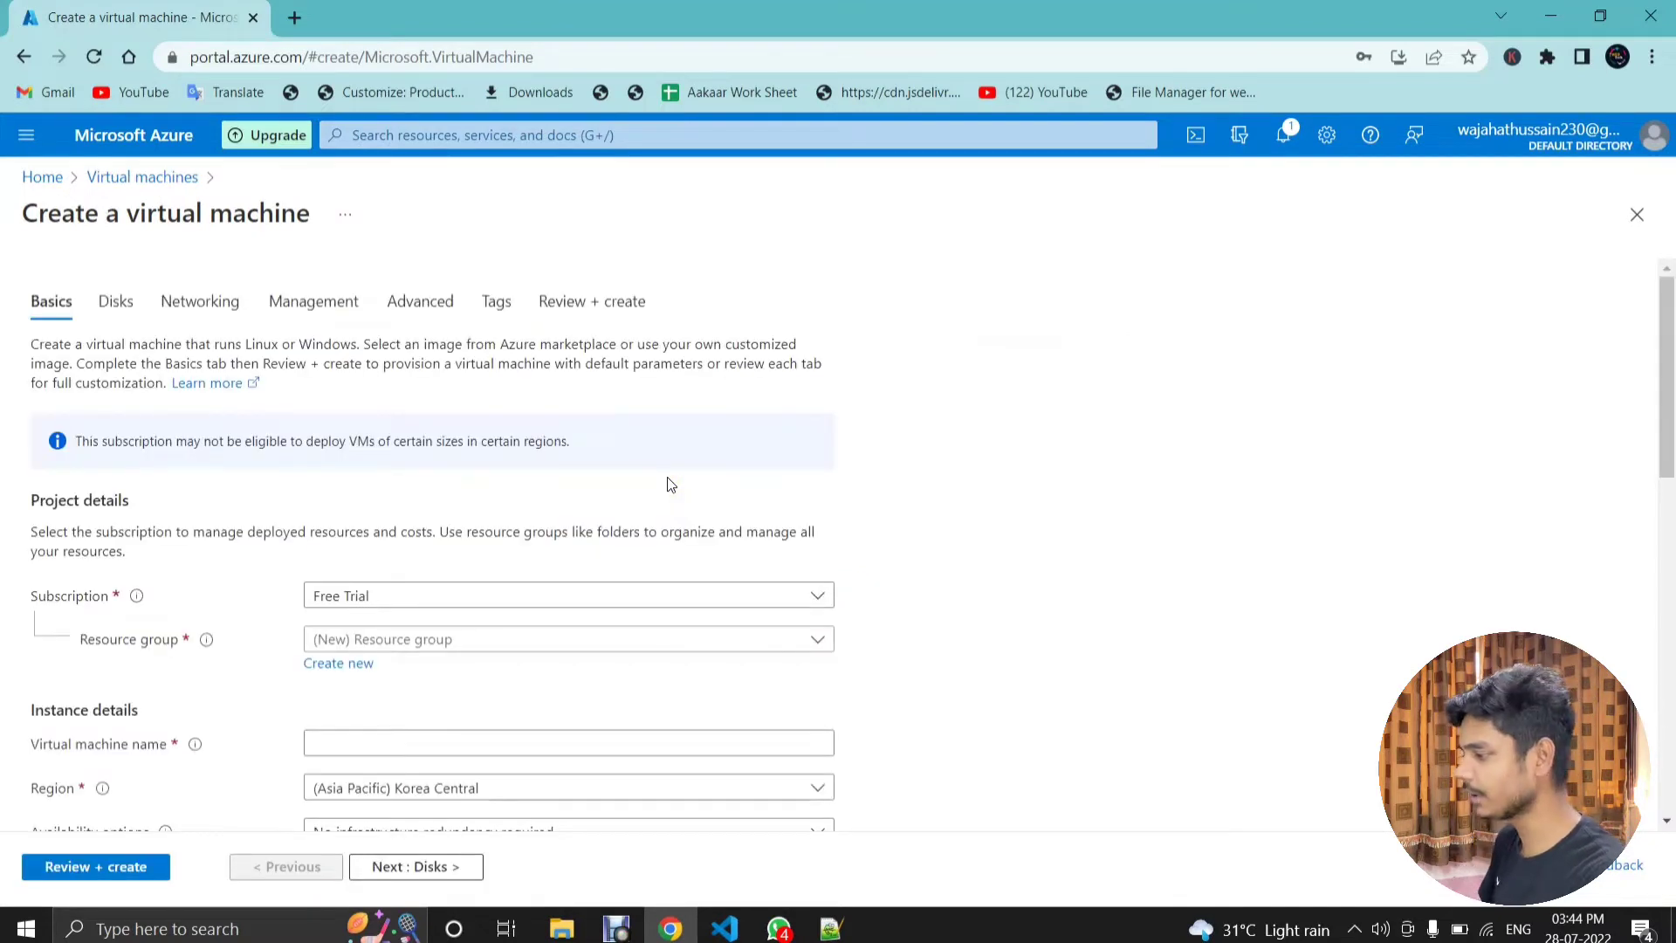
Step: Look through the basic settings of the virtual machine form and check the available subscription choices
click(487, 437)
scroll(493, 441, down, 2)
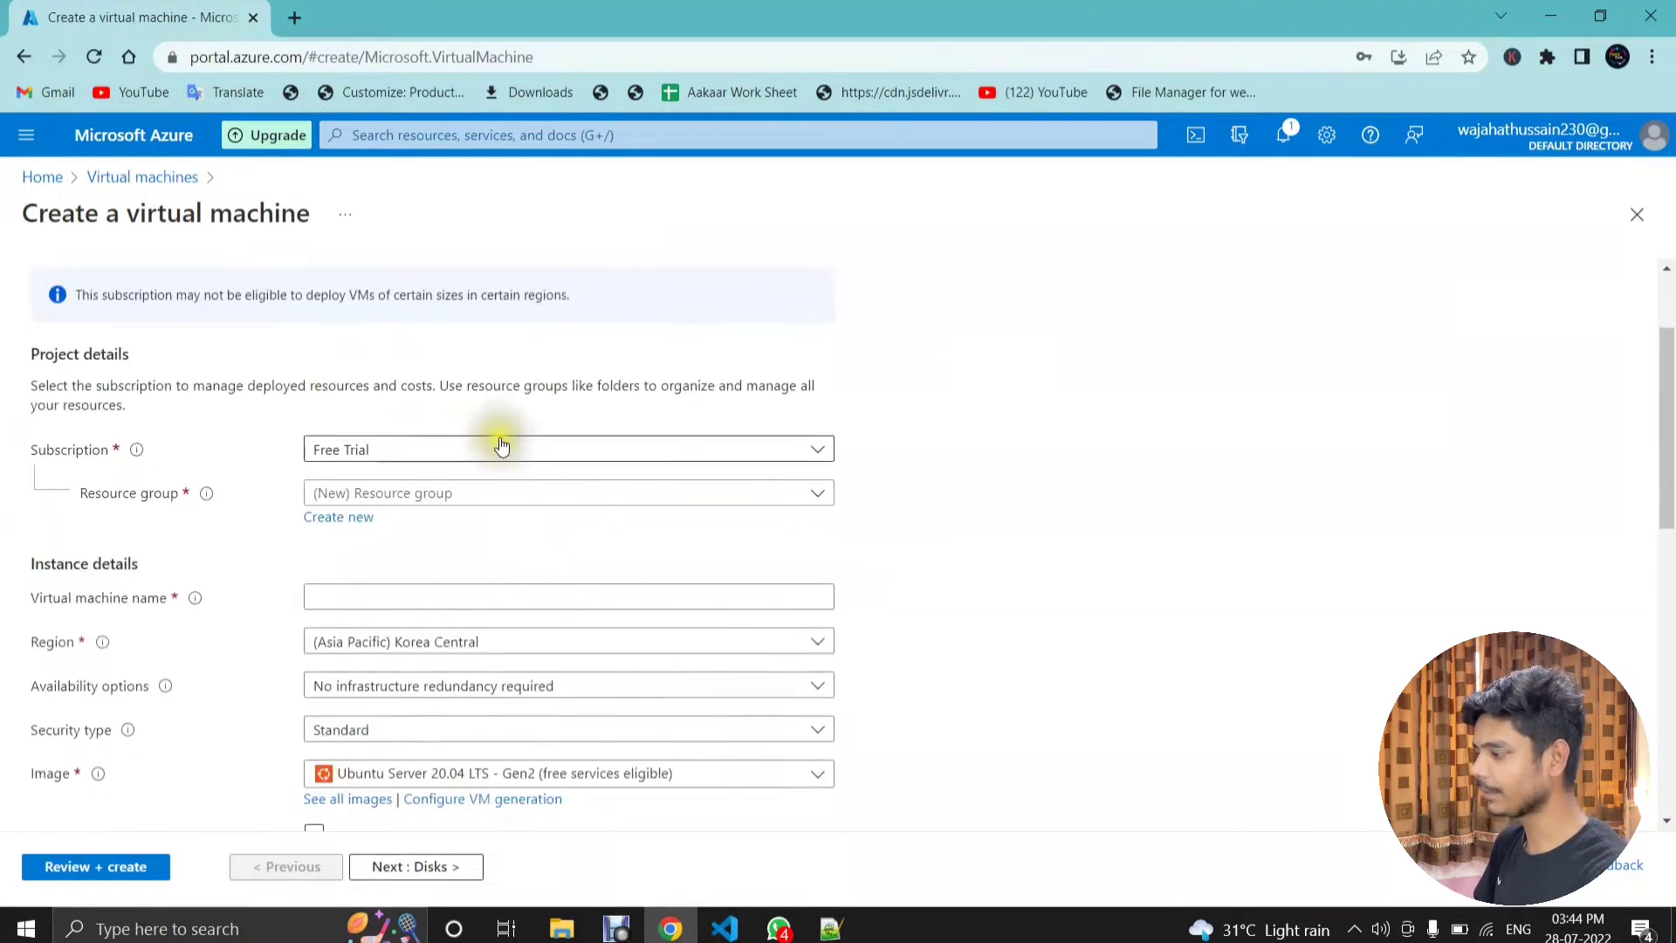
scroll(502, 446, down, 4)
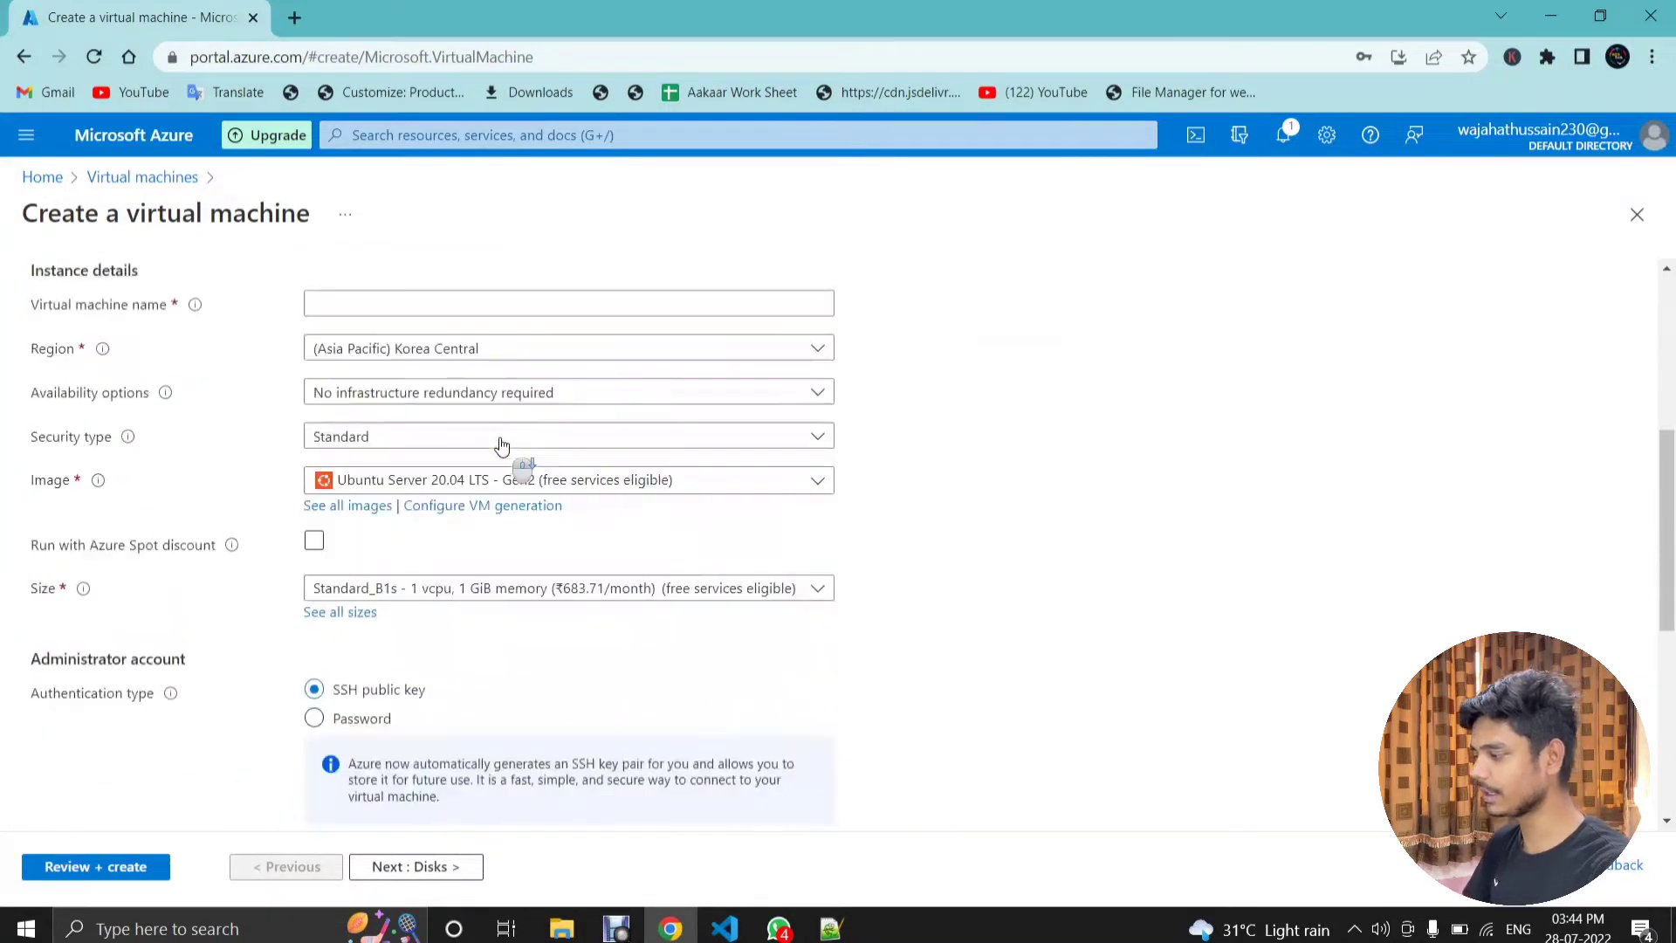
click(502, 447)
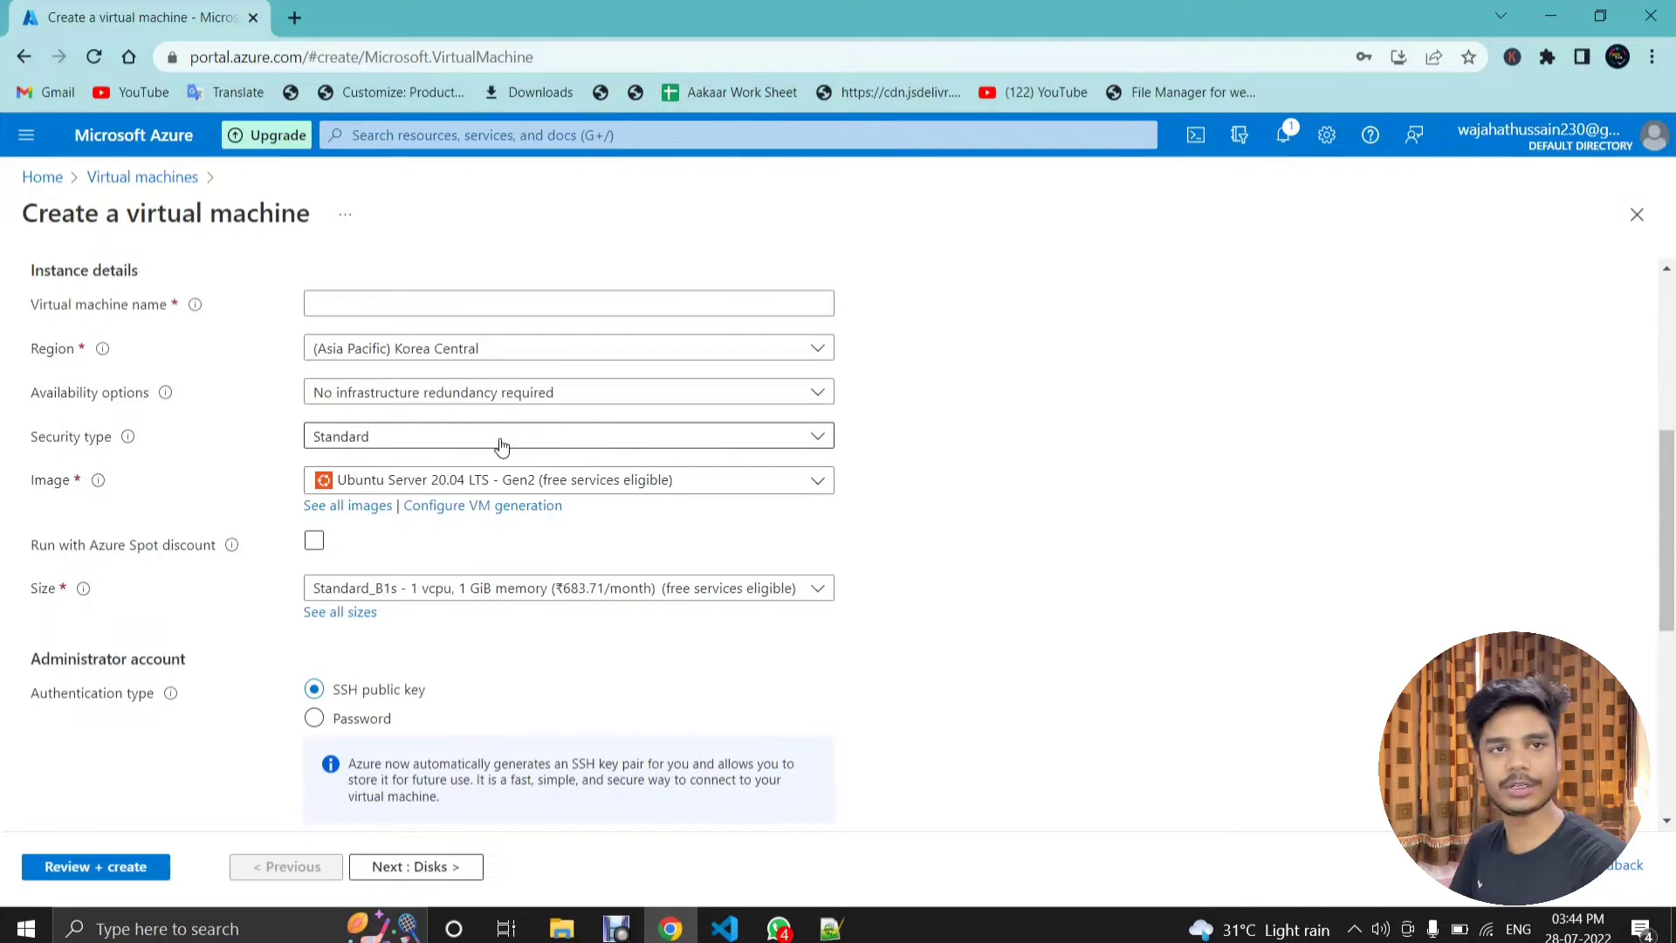
scroll(561, 478, down, 6)
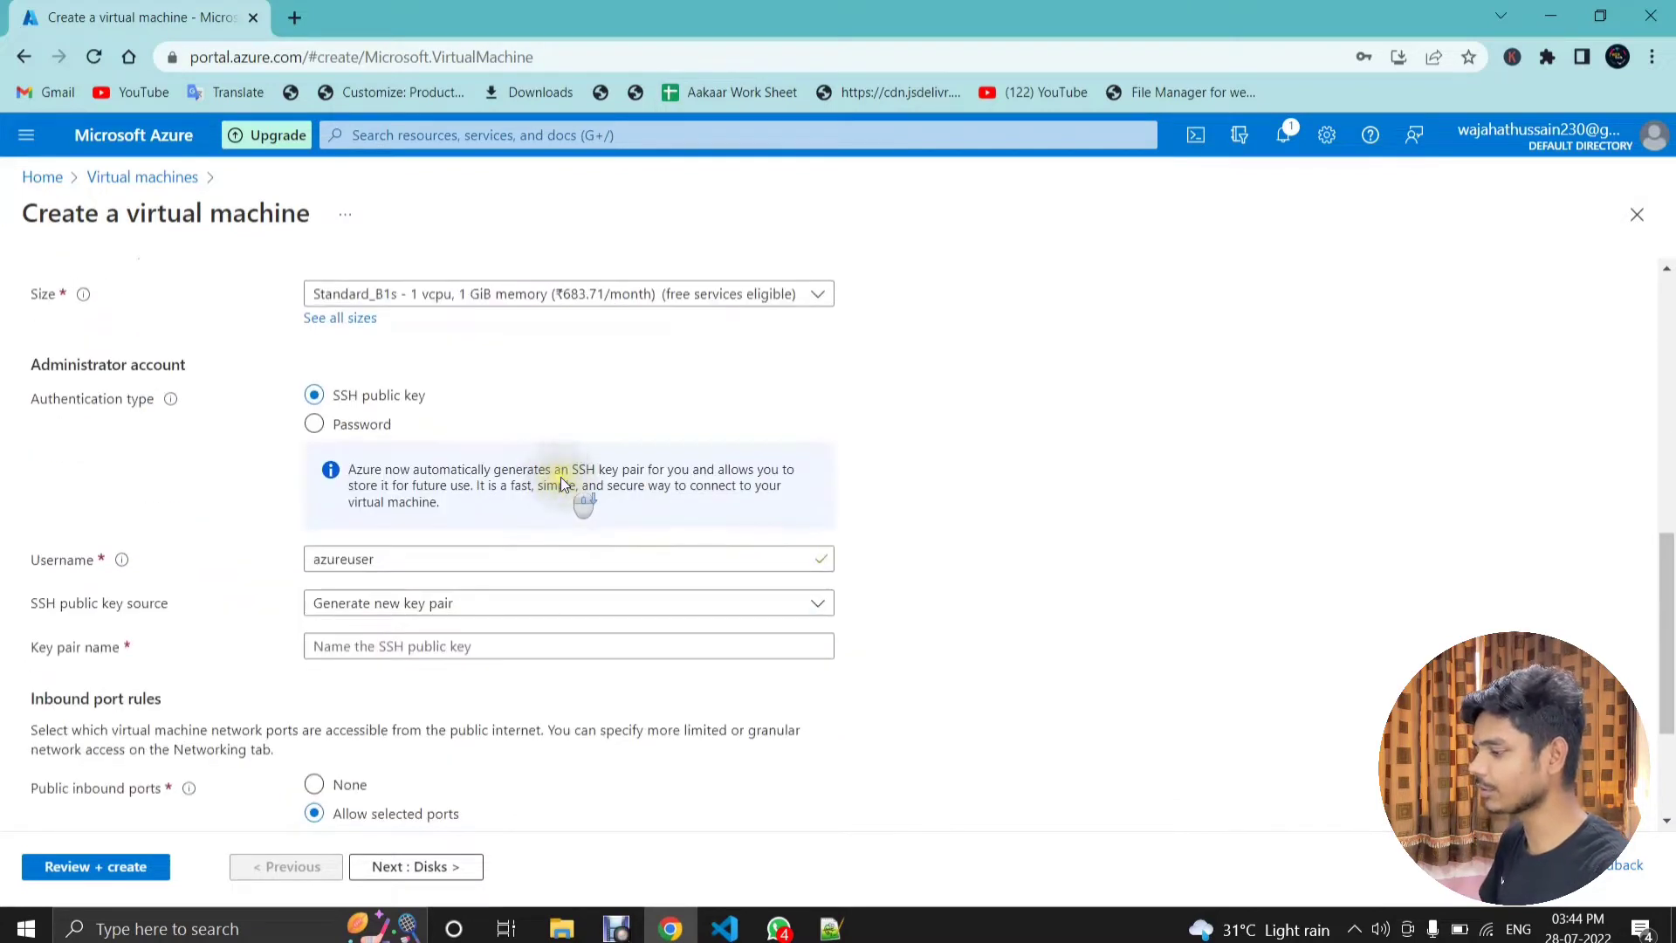
scroll(560, 486, down, 1)
scroll(559, 487, up, 10)
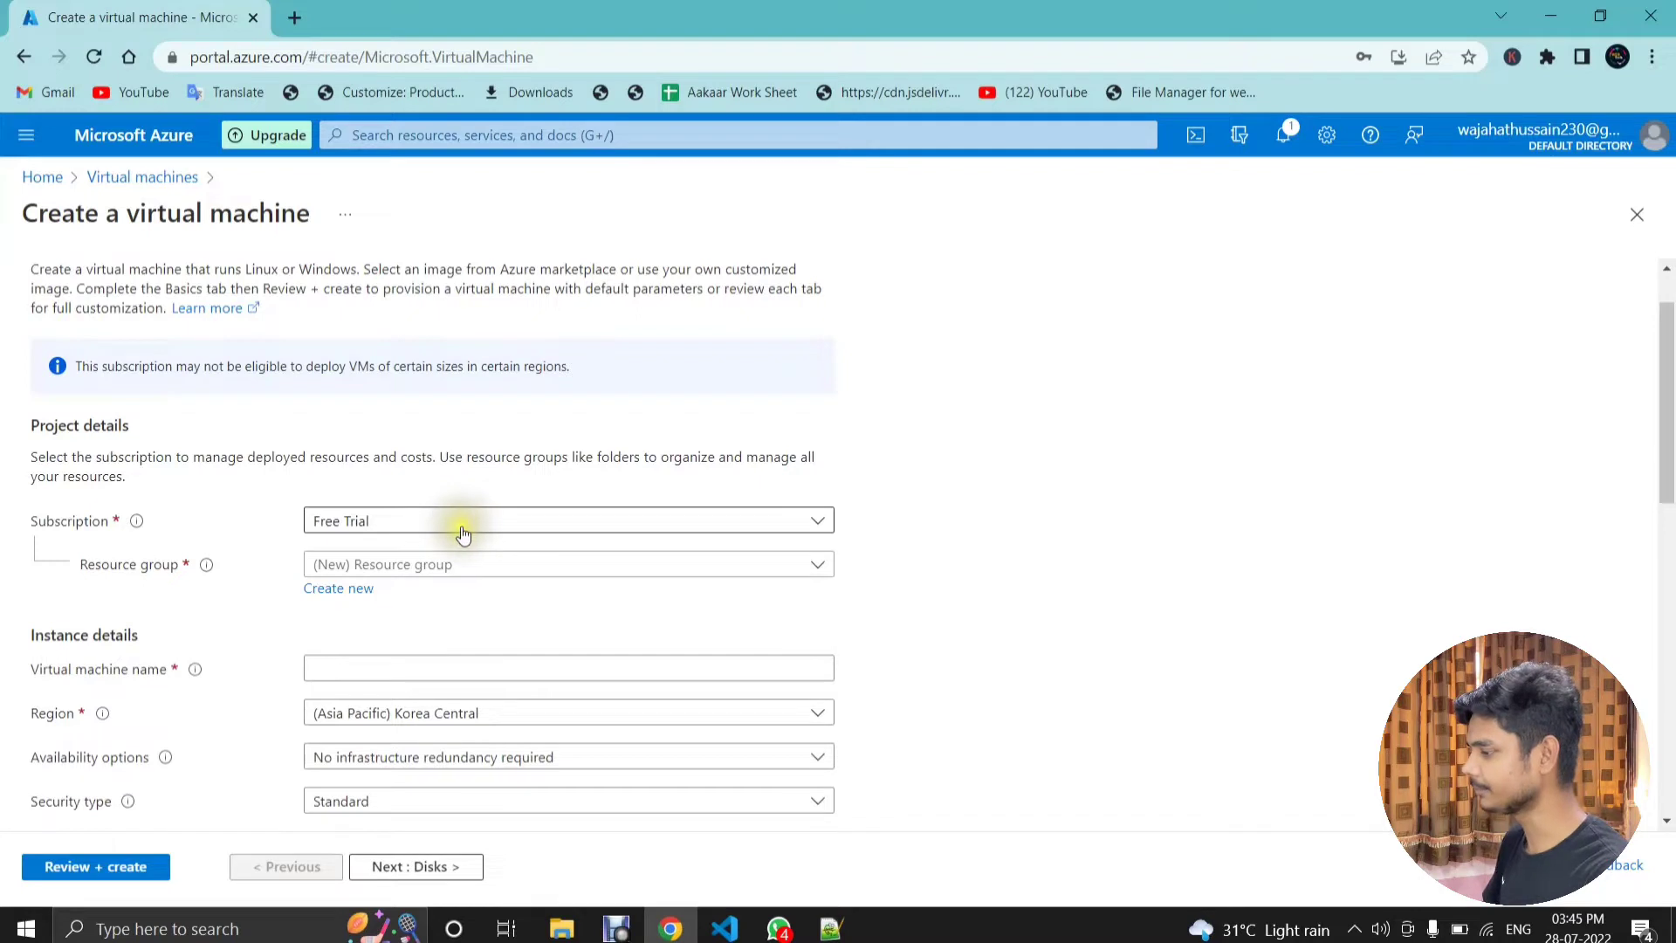
click(466, 535)
click(466, 532)
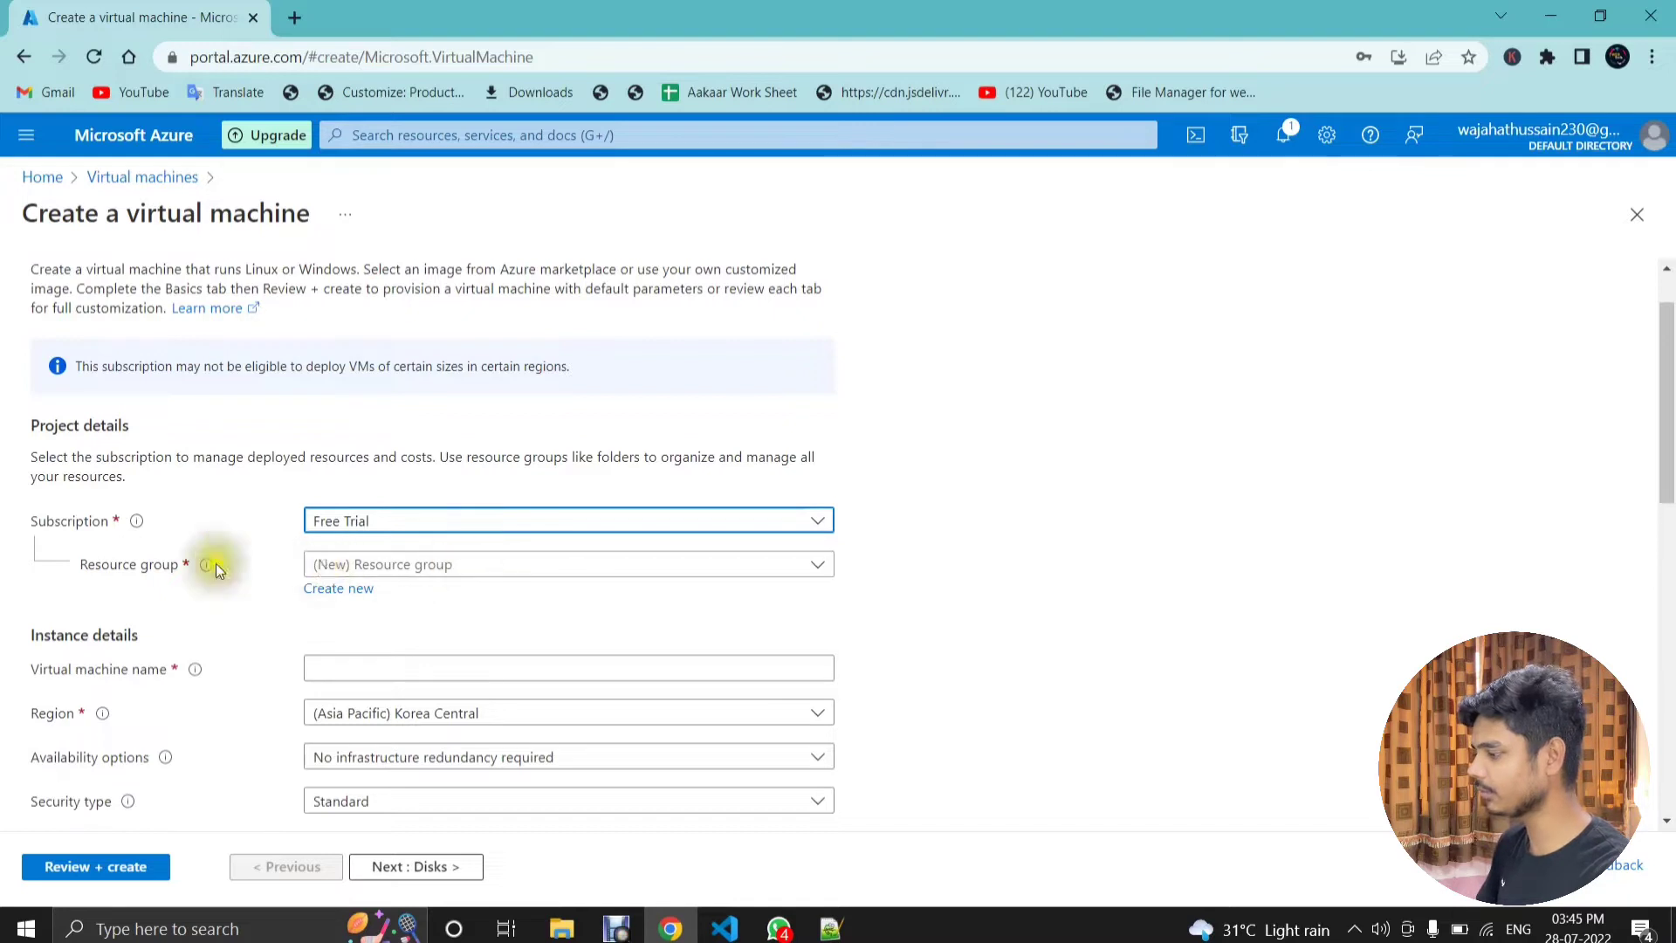
Step: Create a new resource group named Virtualmachine for the virtual machine
click(489, 557)
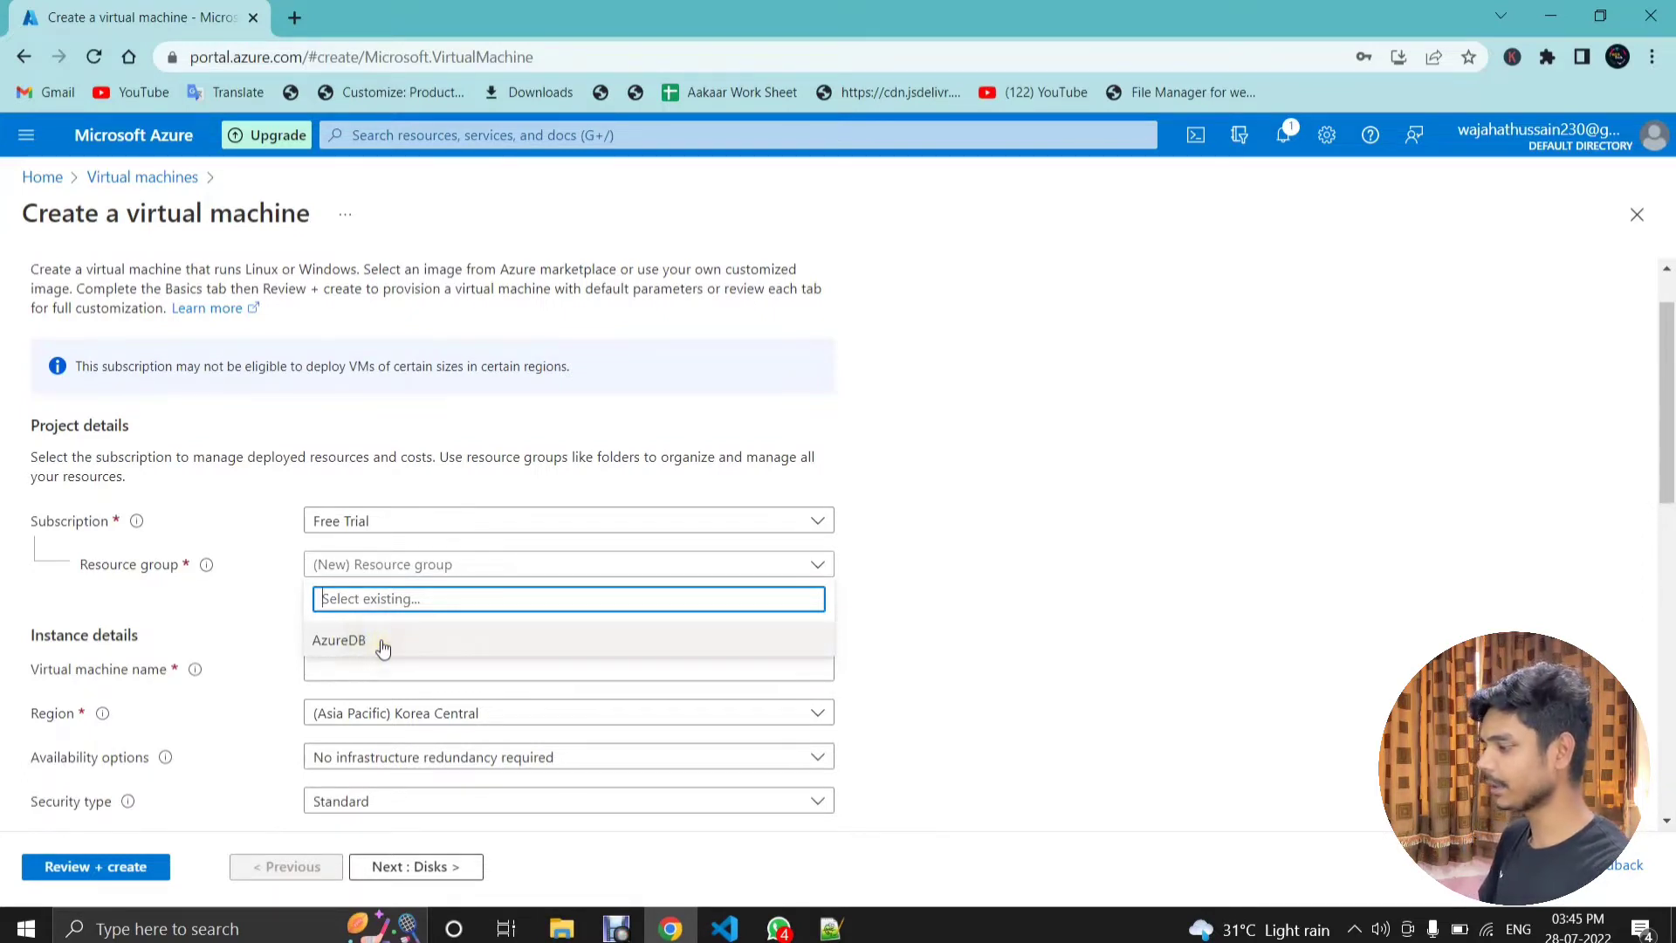
click(938, 533)
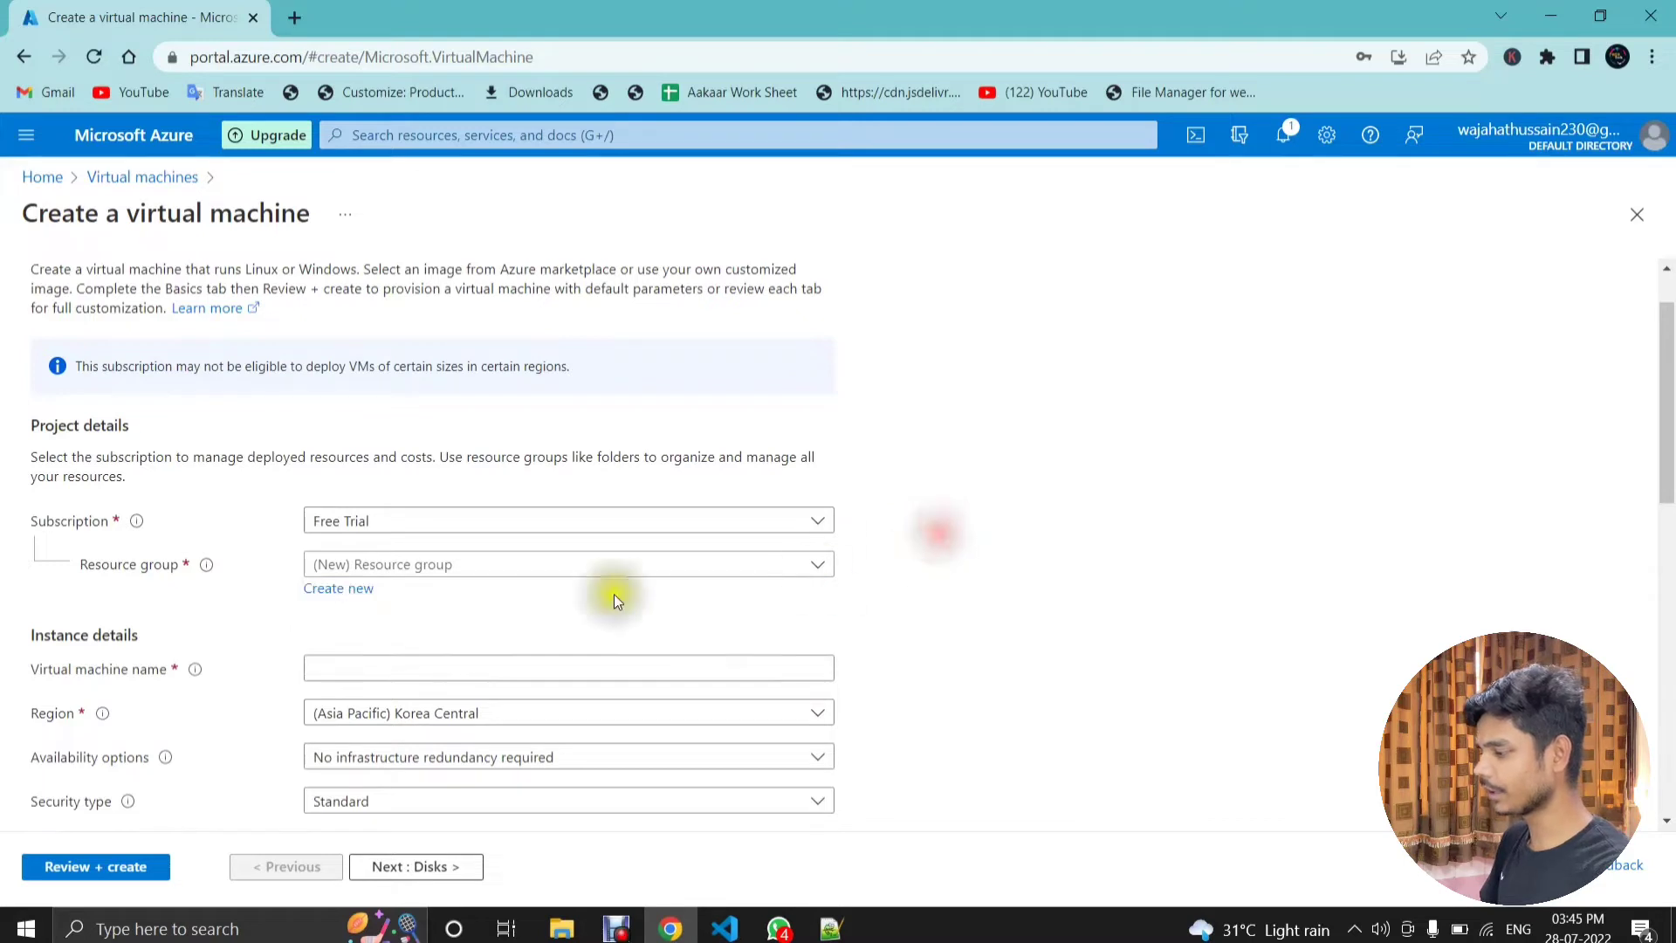
click(346, 591)
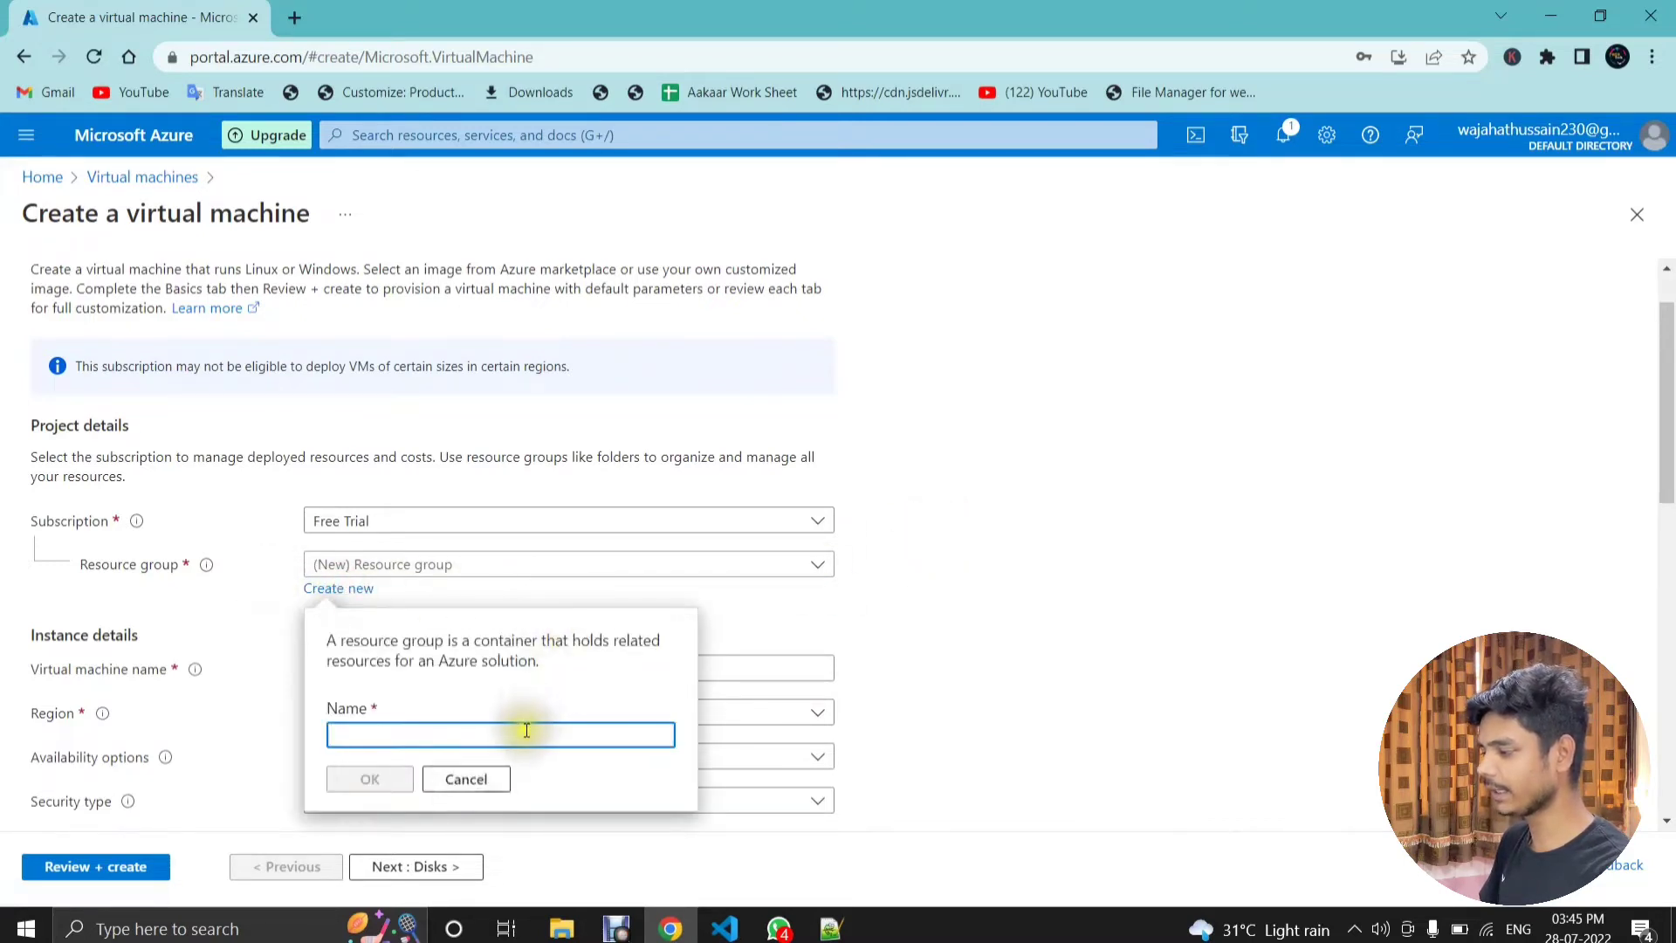
text(V)
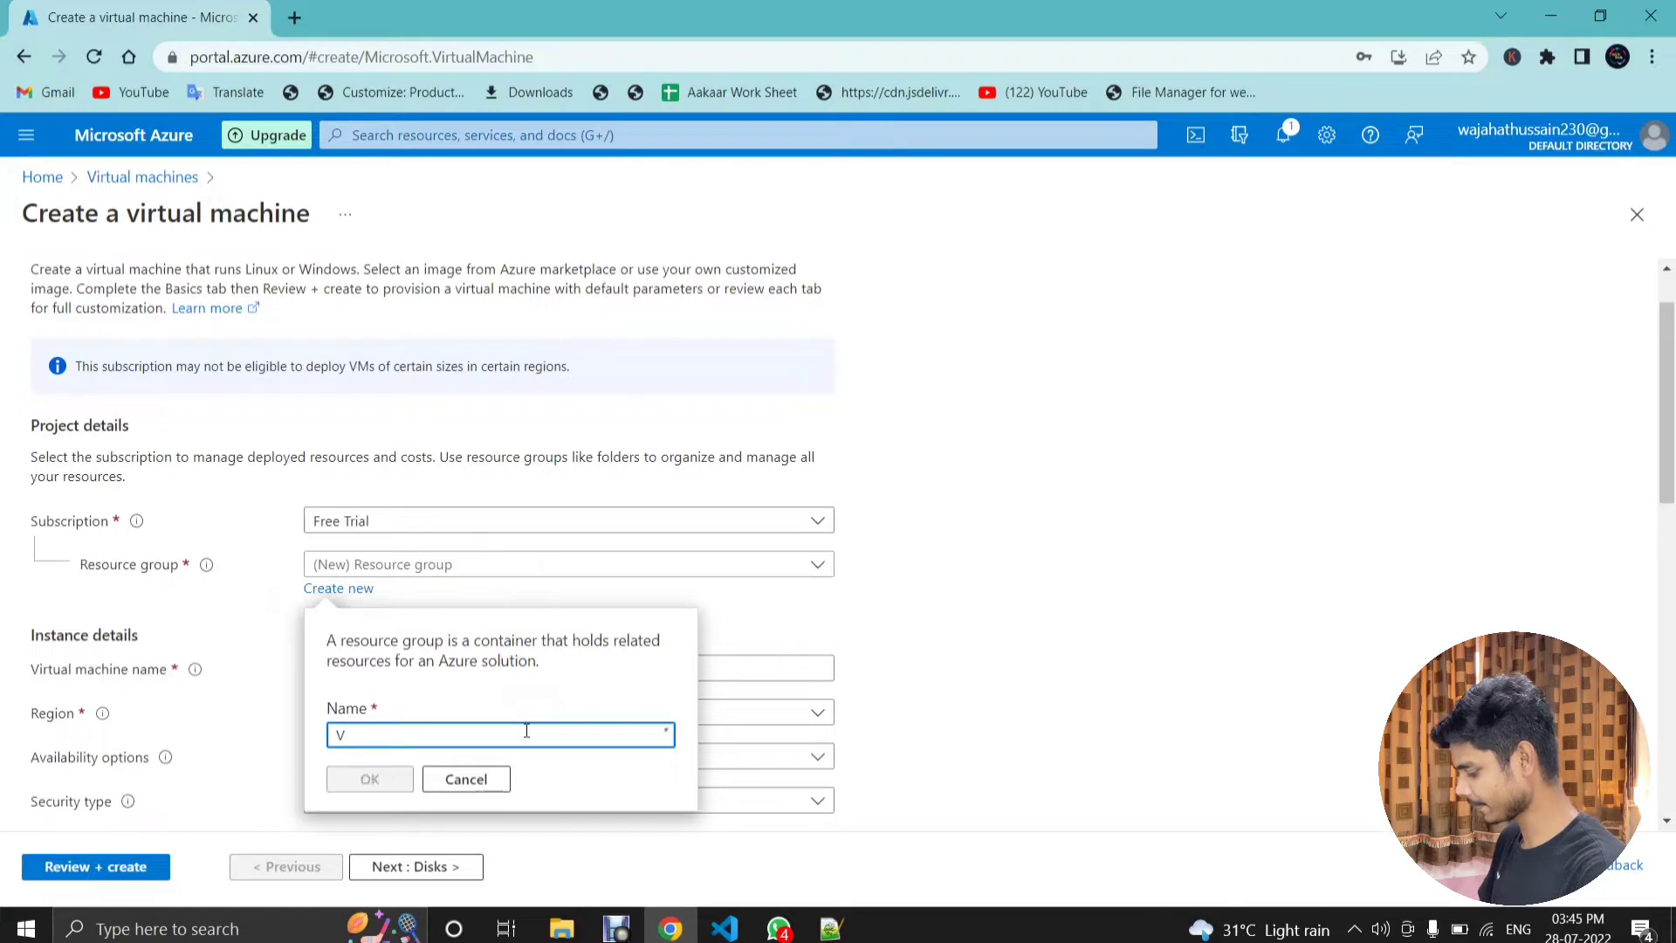
text(irtua)
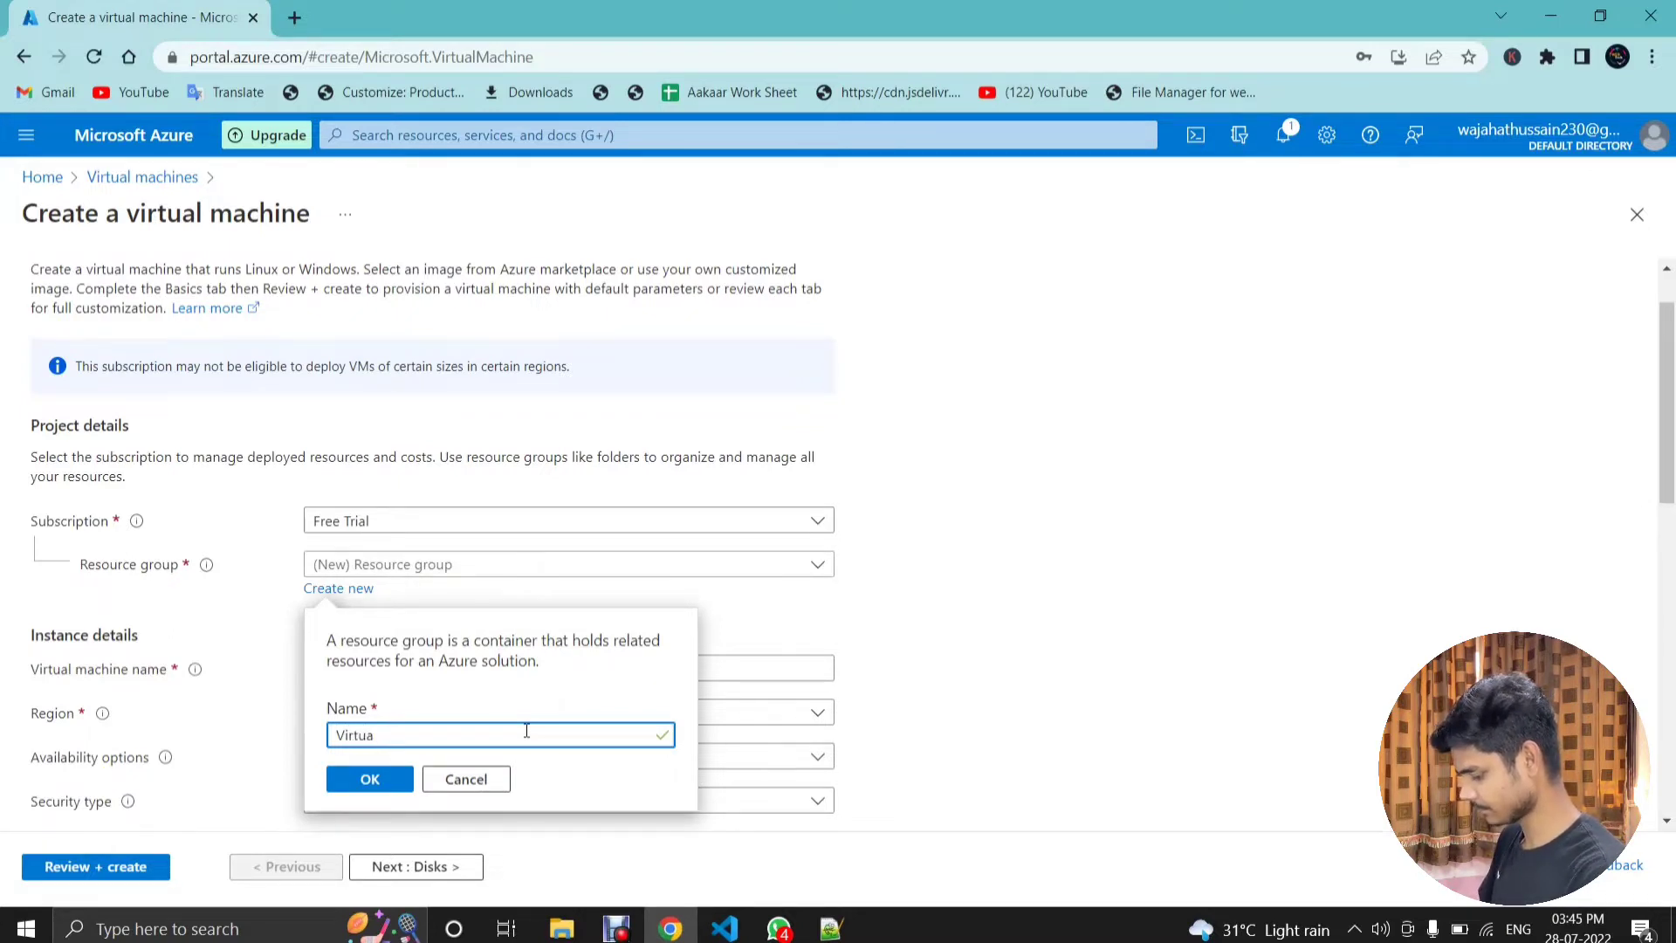
text(k machine)
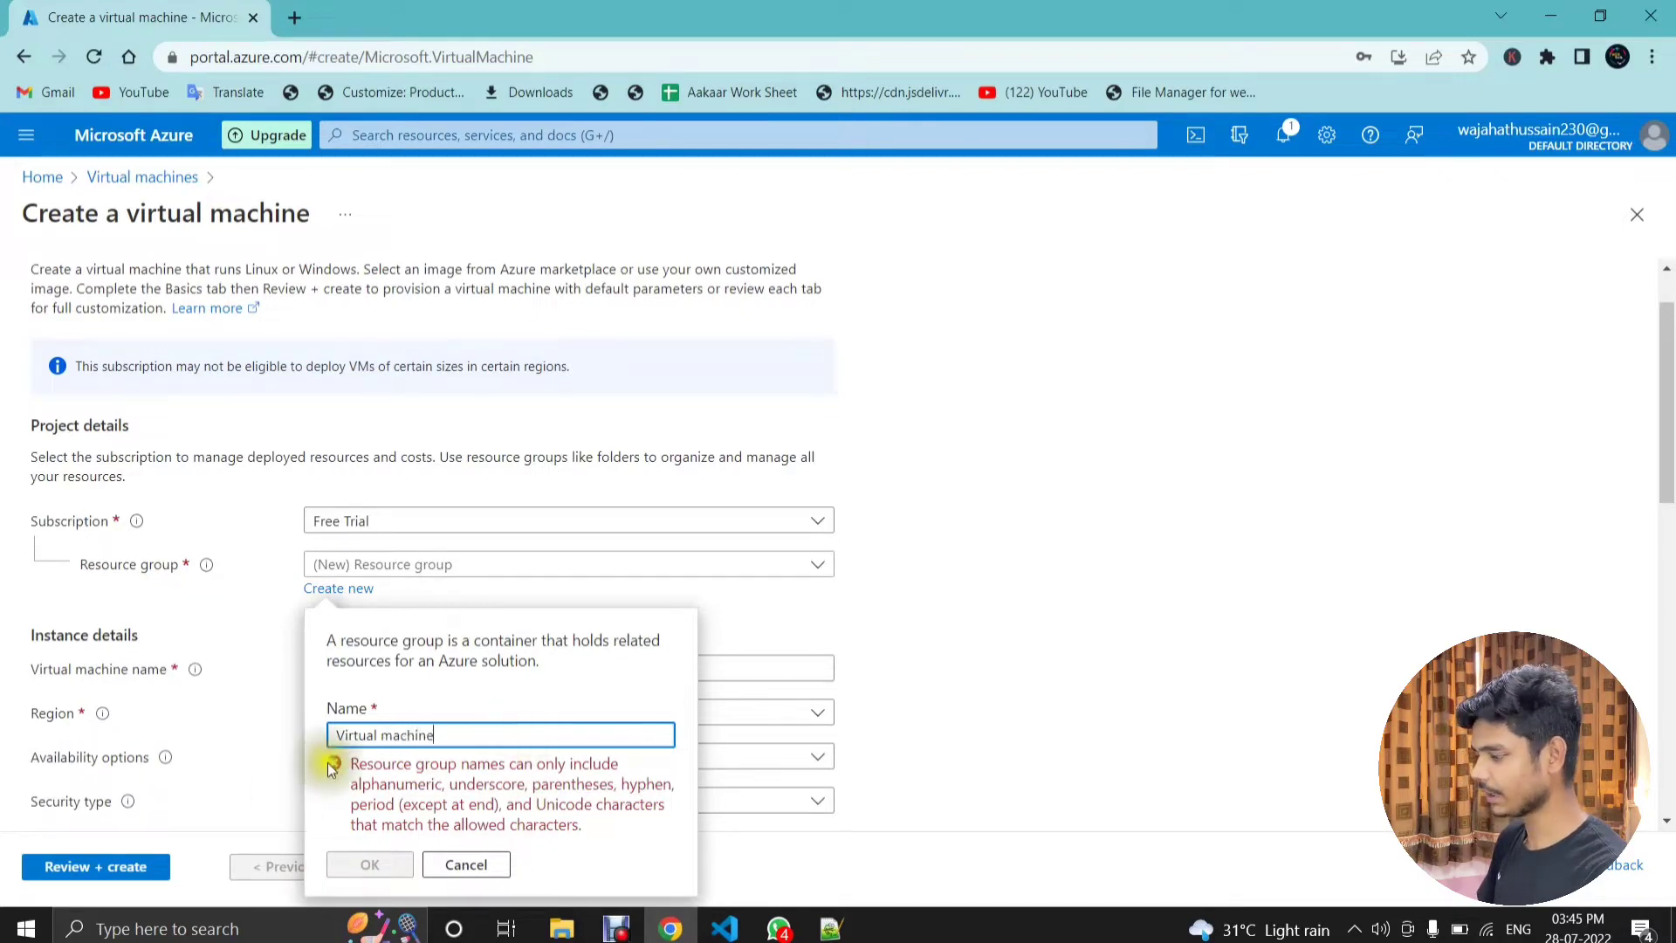
click(378, 738)
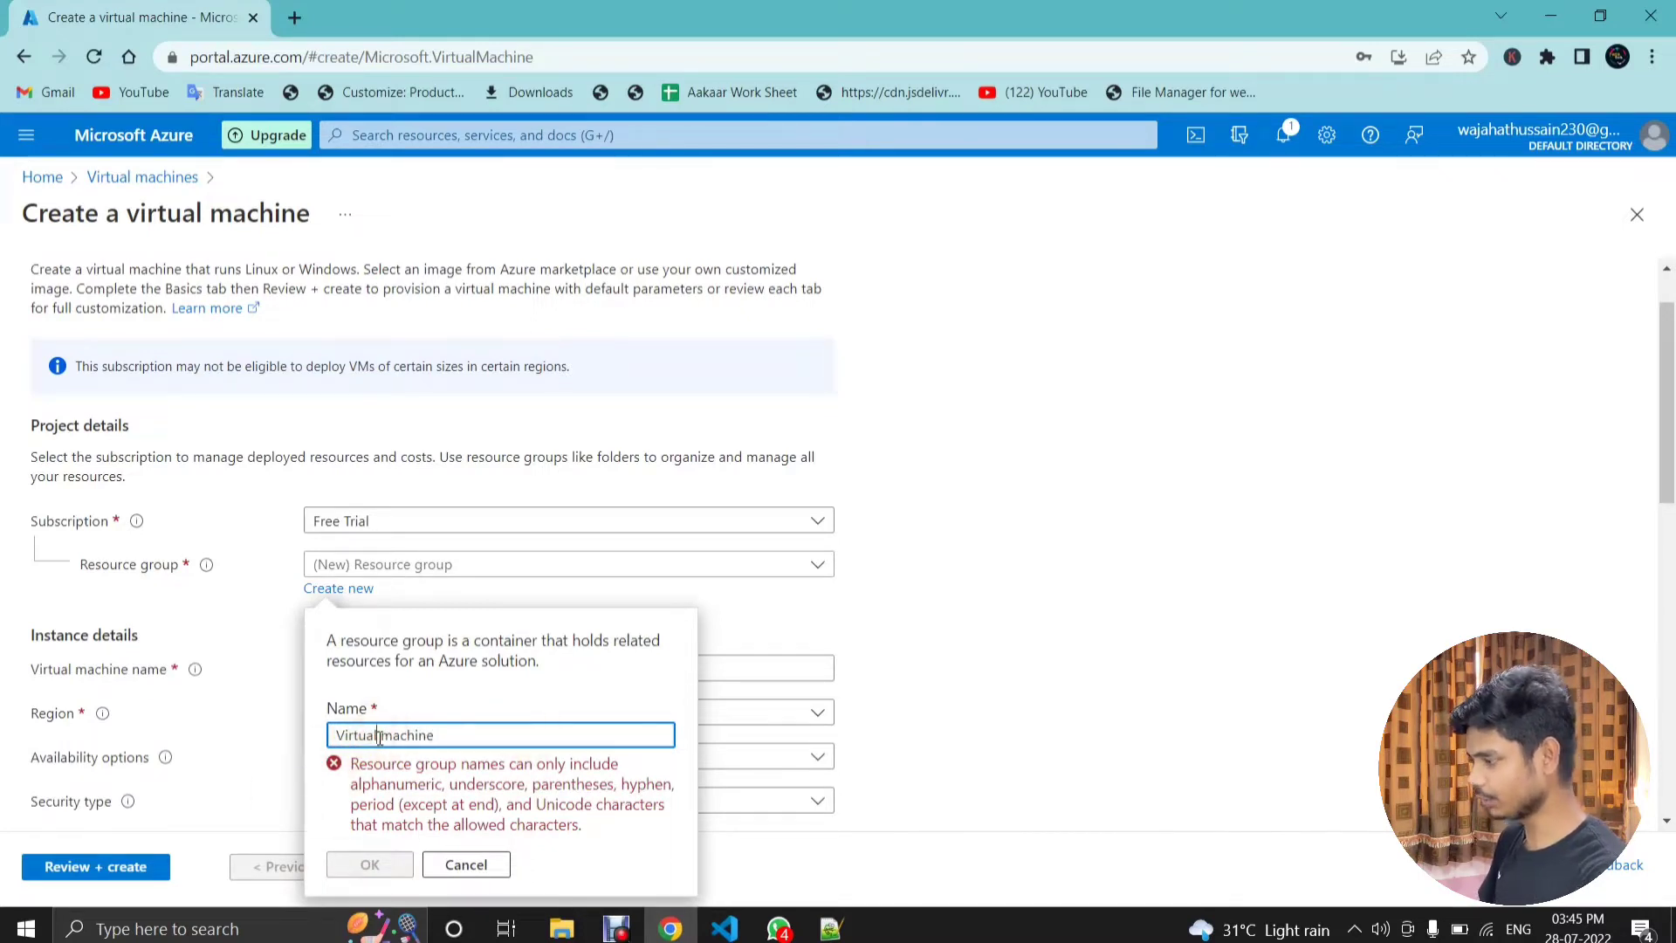
key(BackSpace)
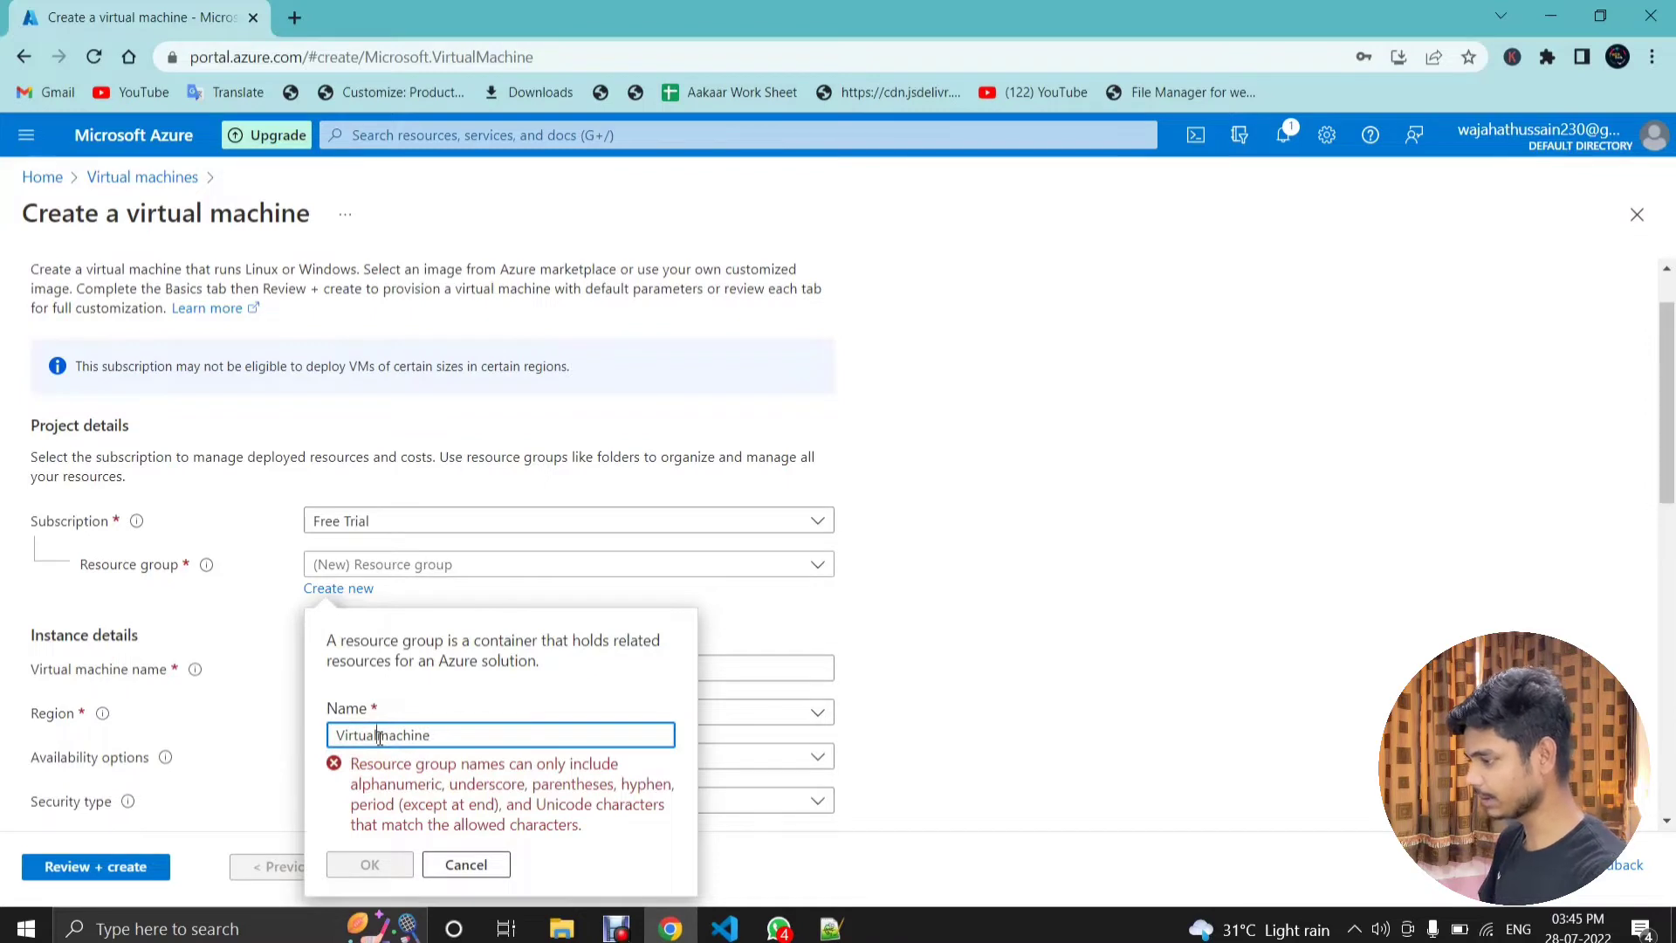
click(401, 783)
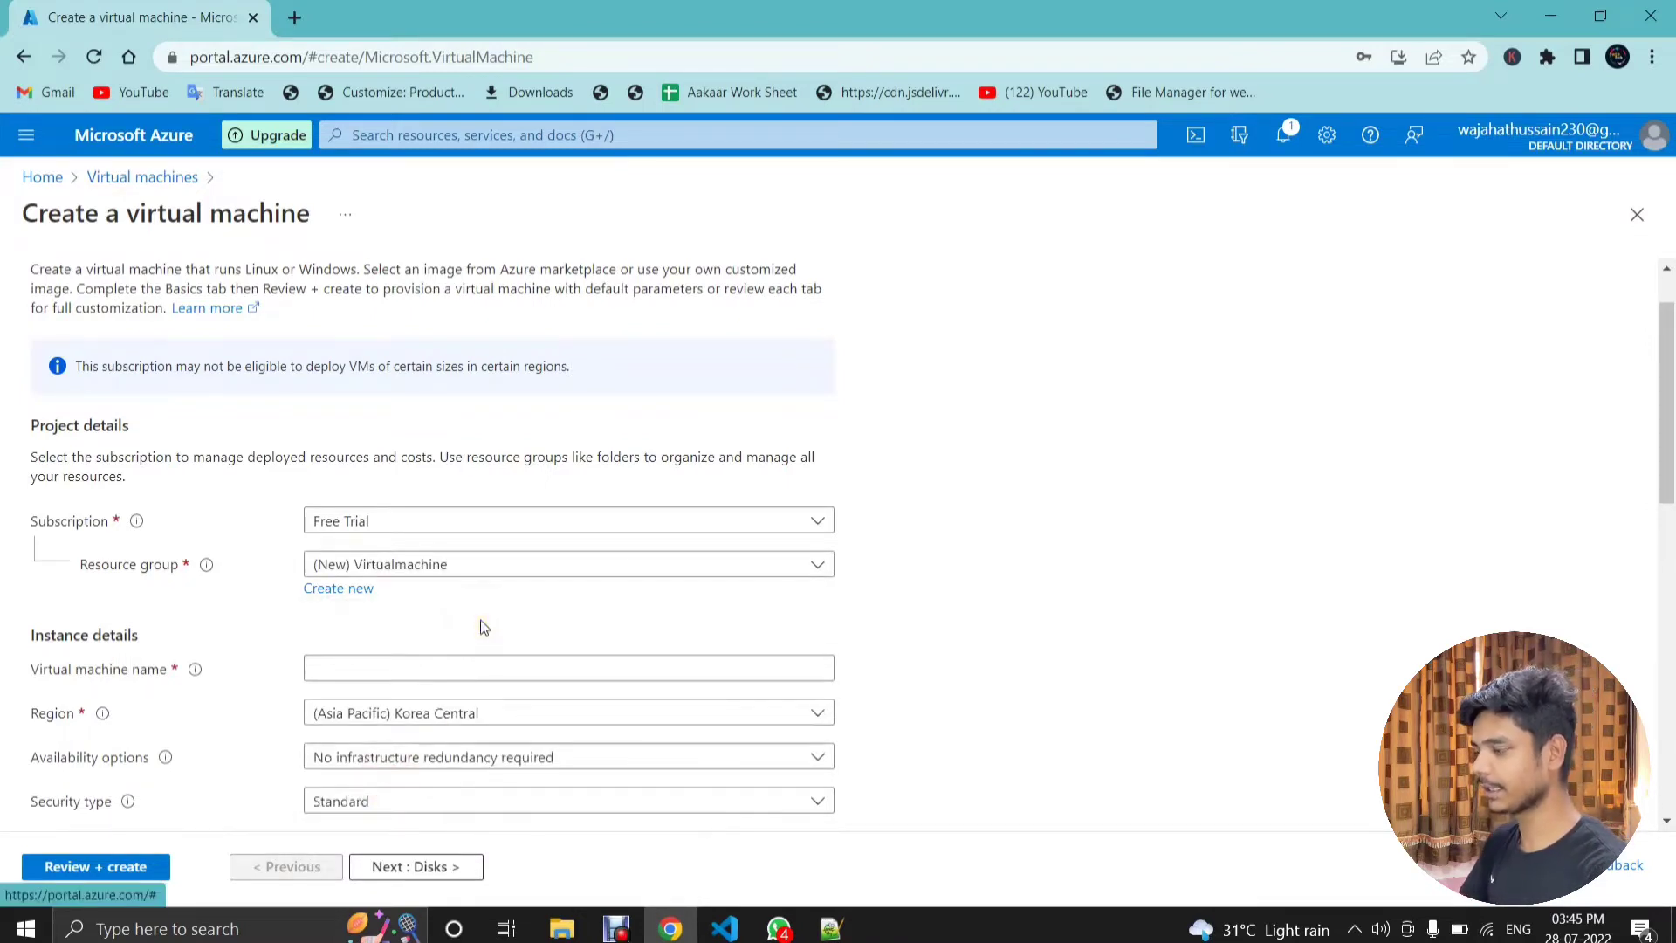
Step: Name the virtual machine AzureVM in the instance details
scroll(490, 636, down, 3)
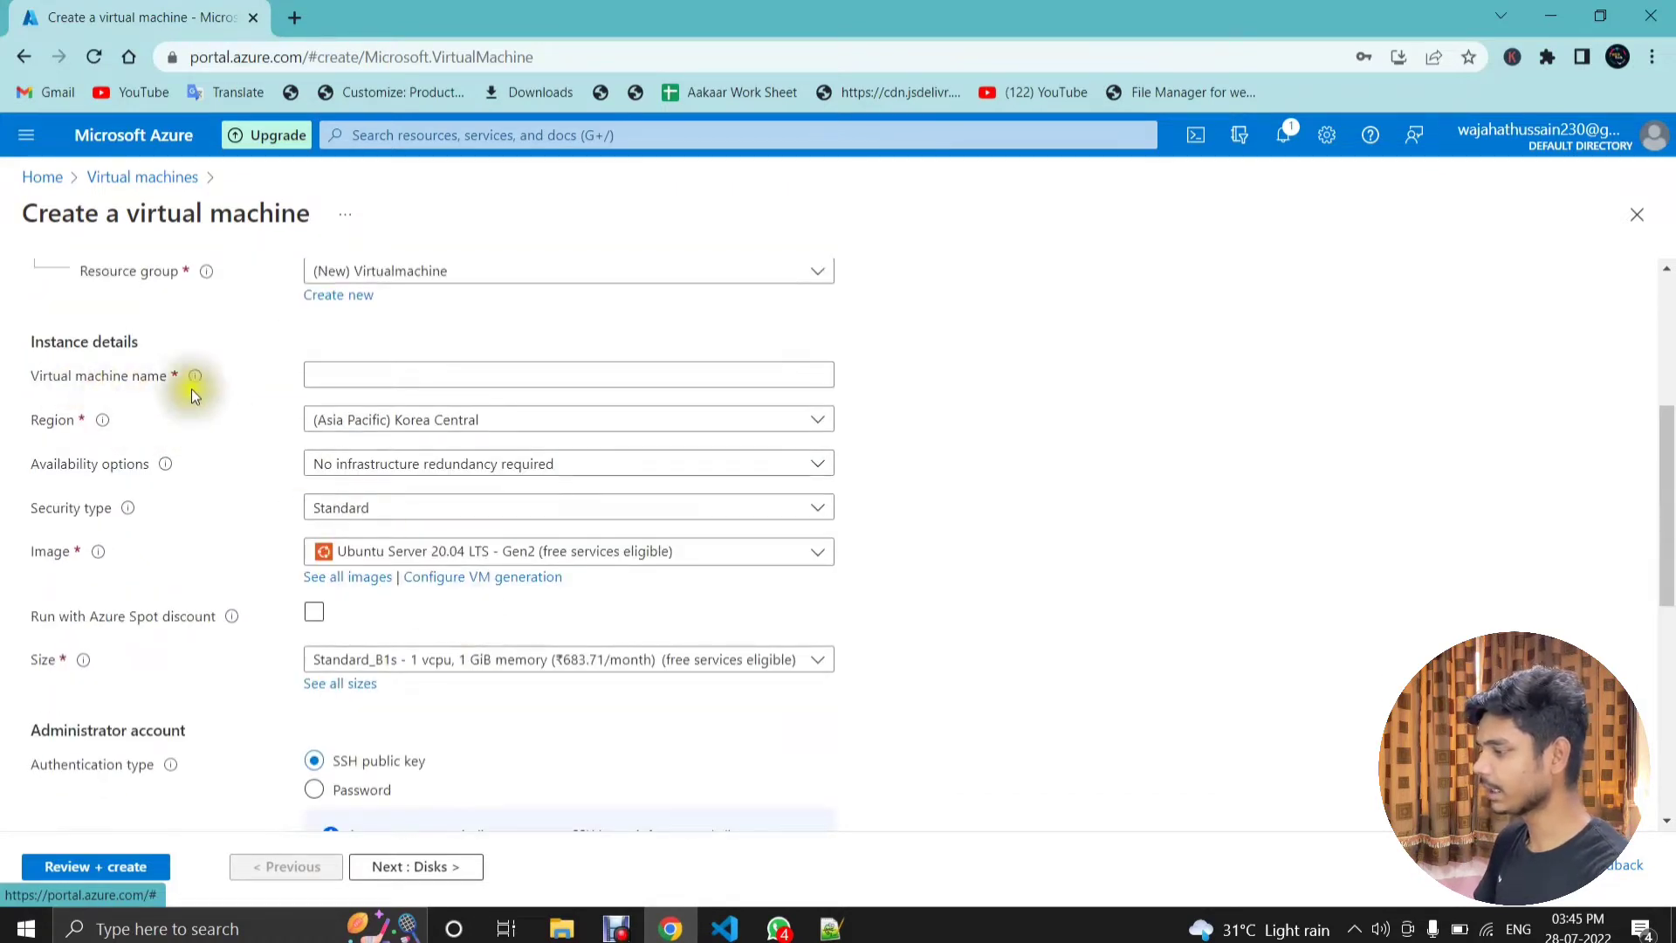
click(363, 368)
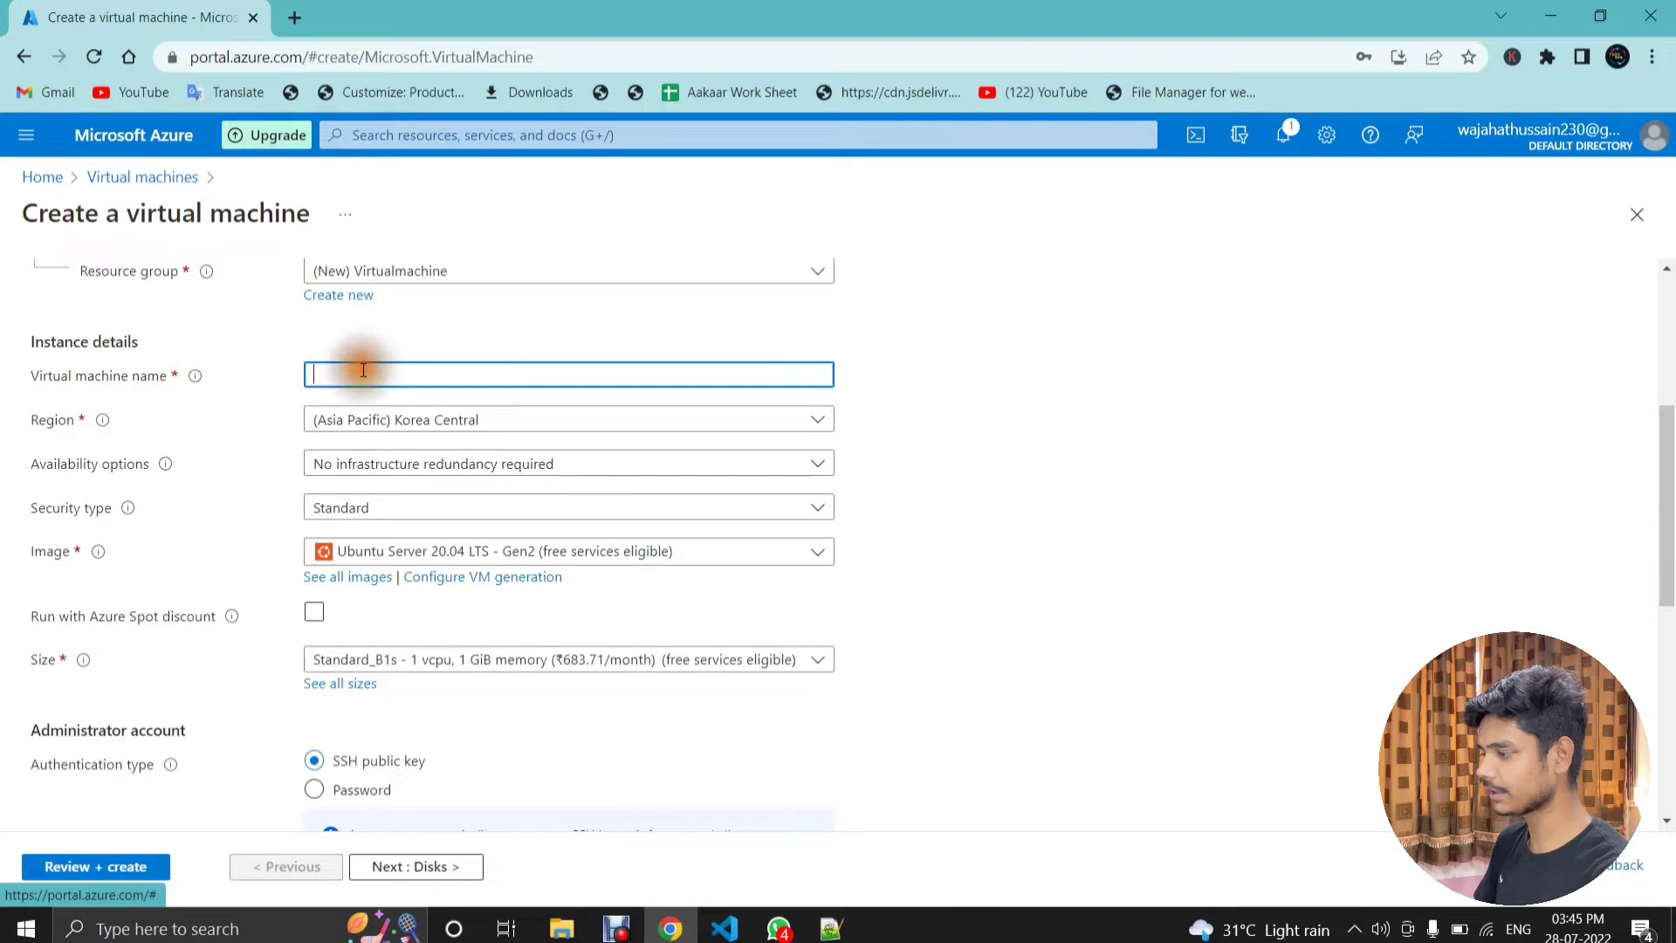
text(Azure VM)
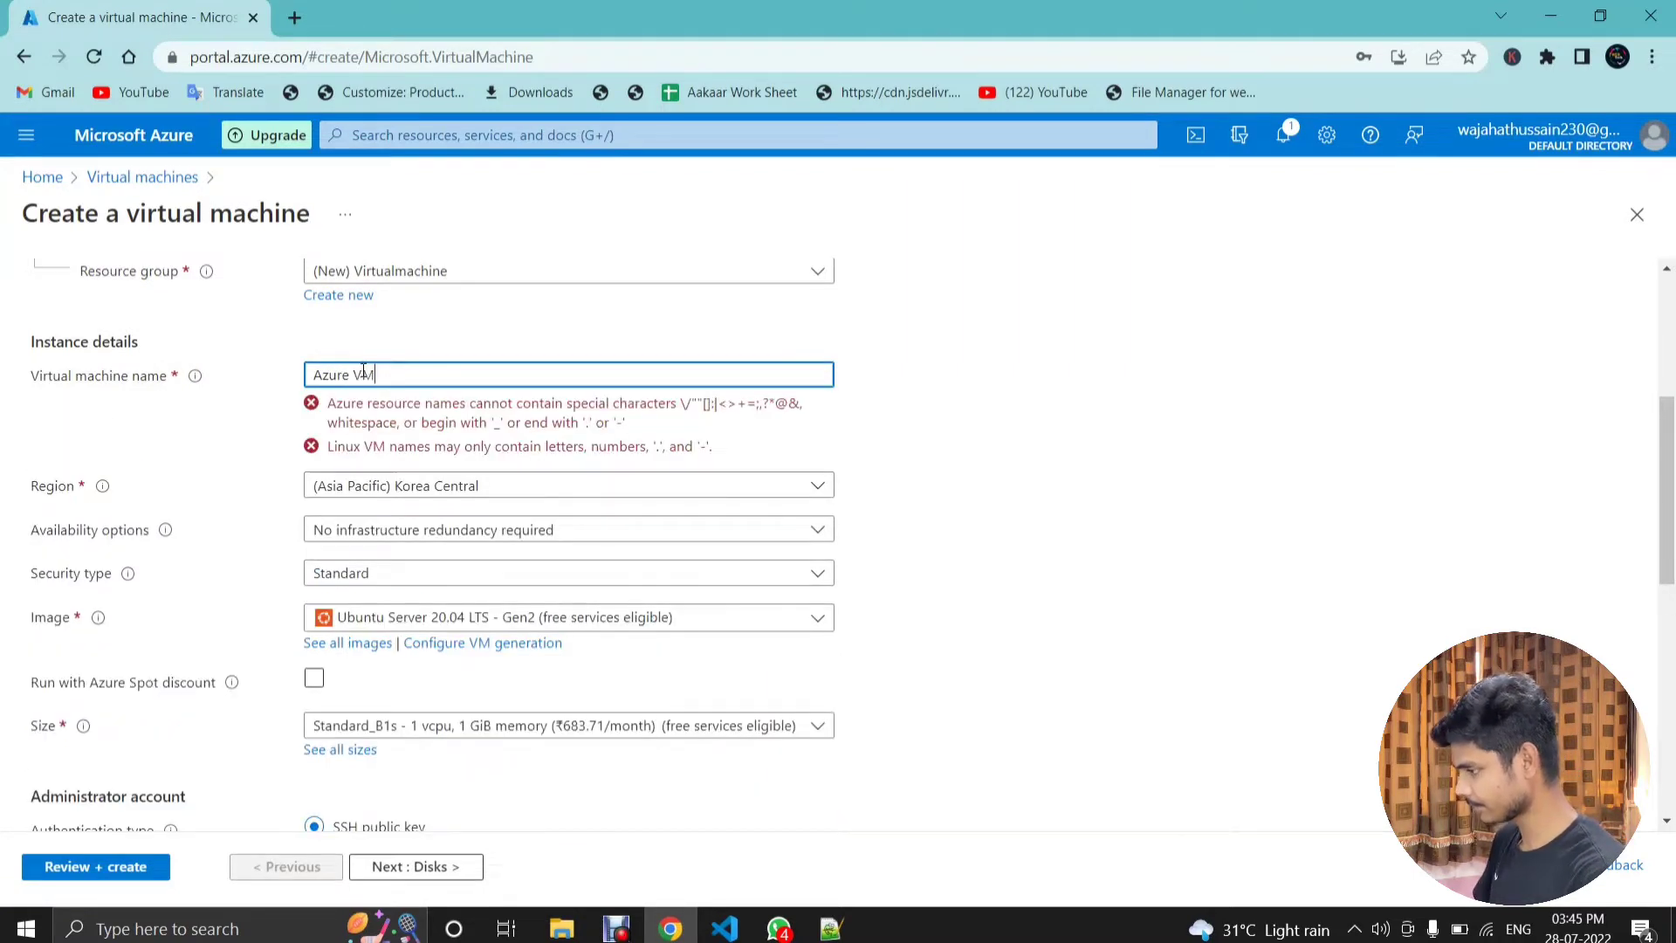
click(350, 373)
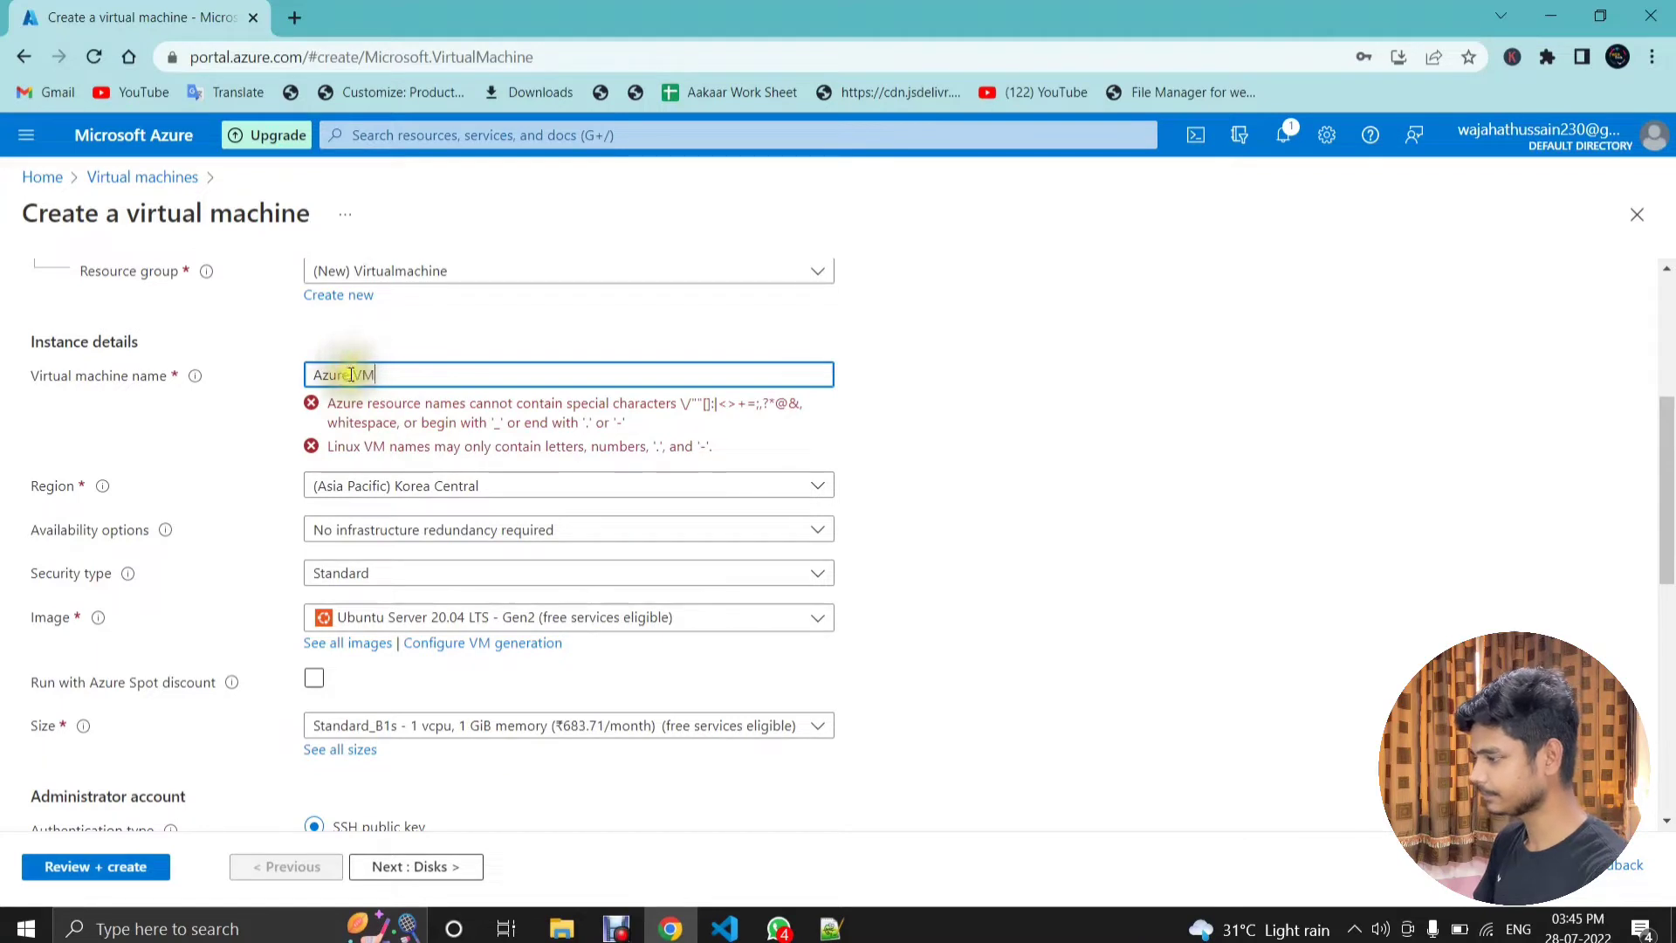
key(BackSpace)
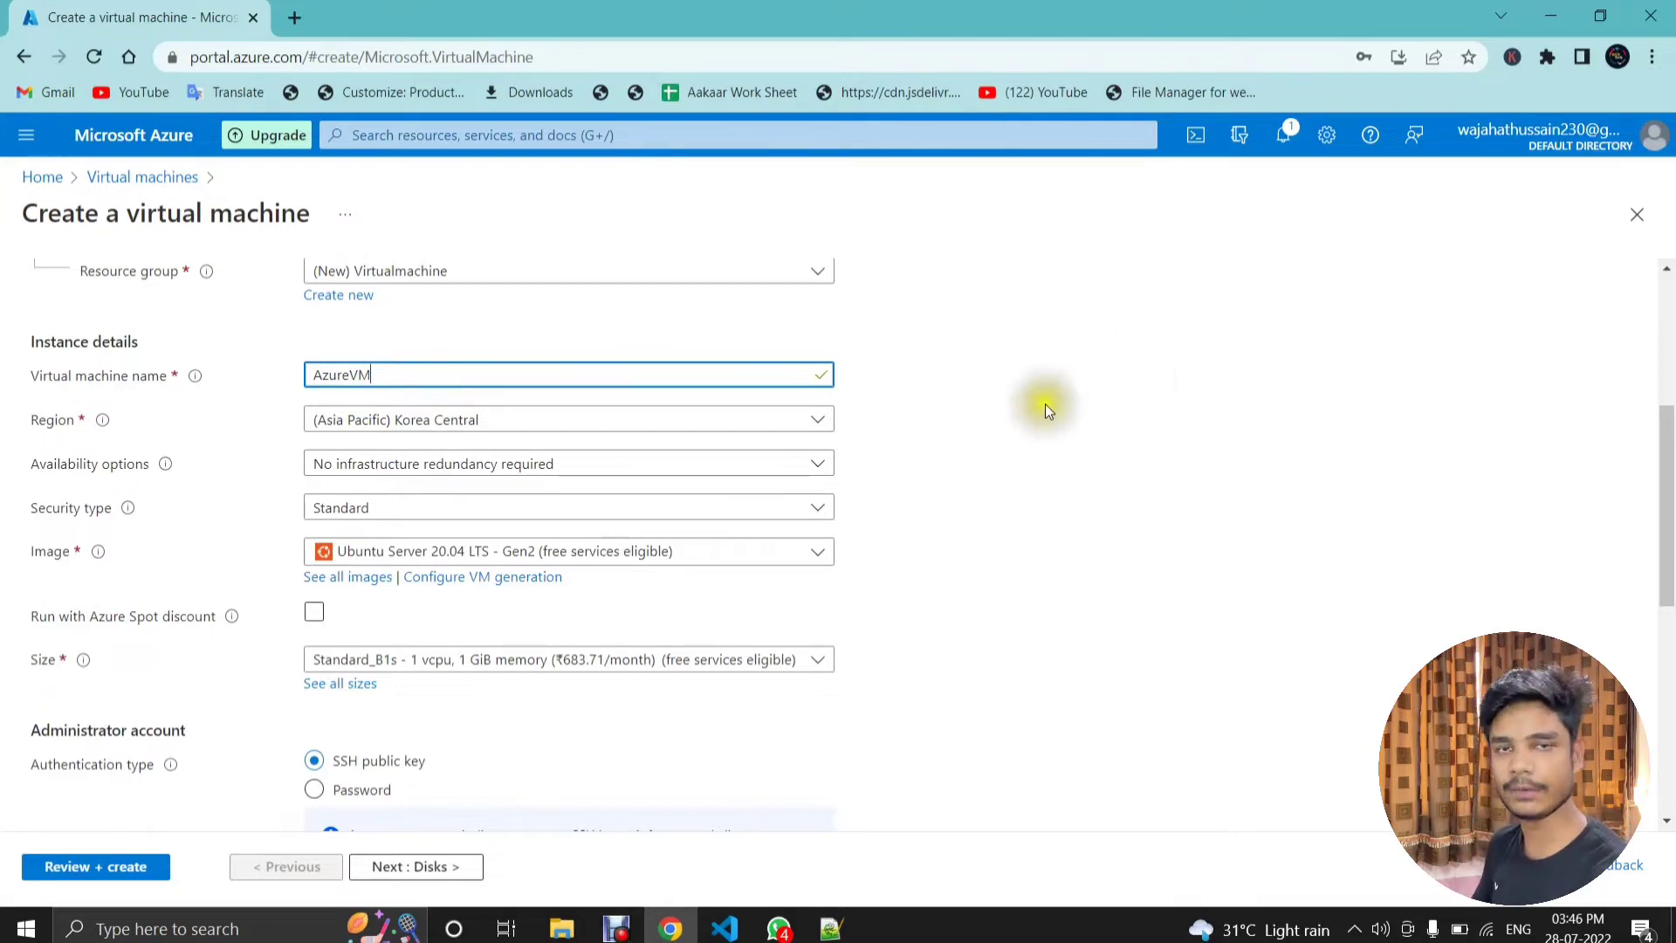
Step: Check the available region, availability and security type choices in the instance details, keeping the current selections
click(545, 423)
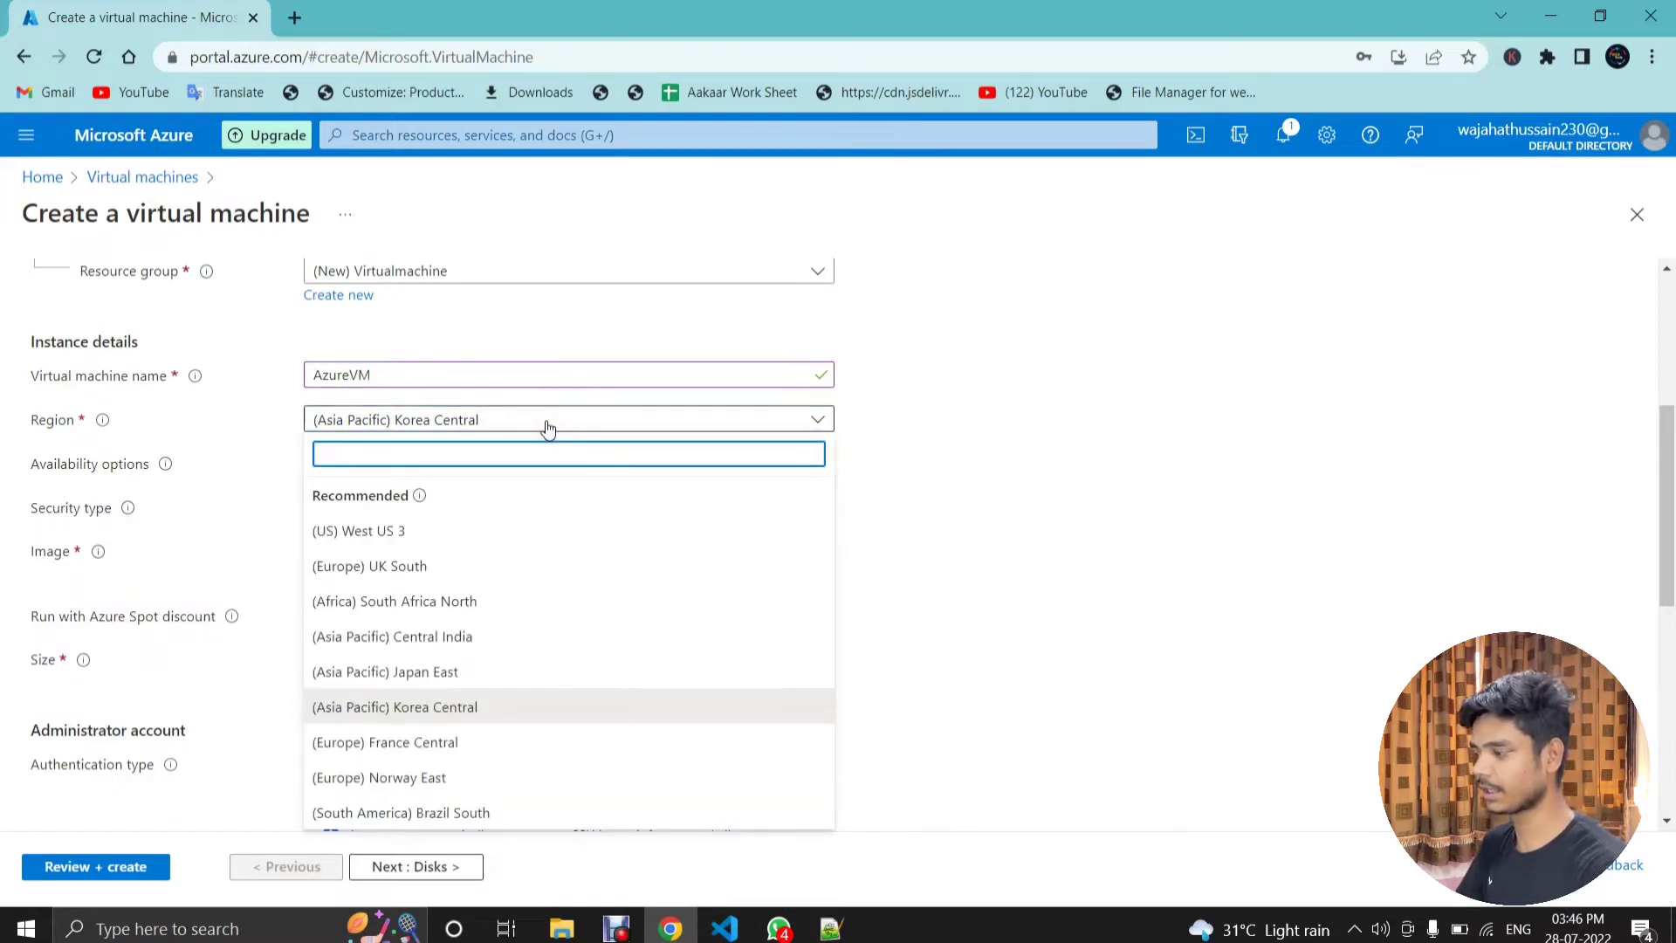
click(547, 425)
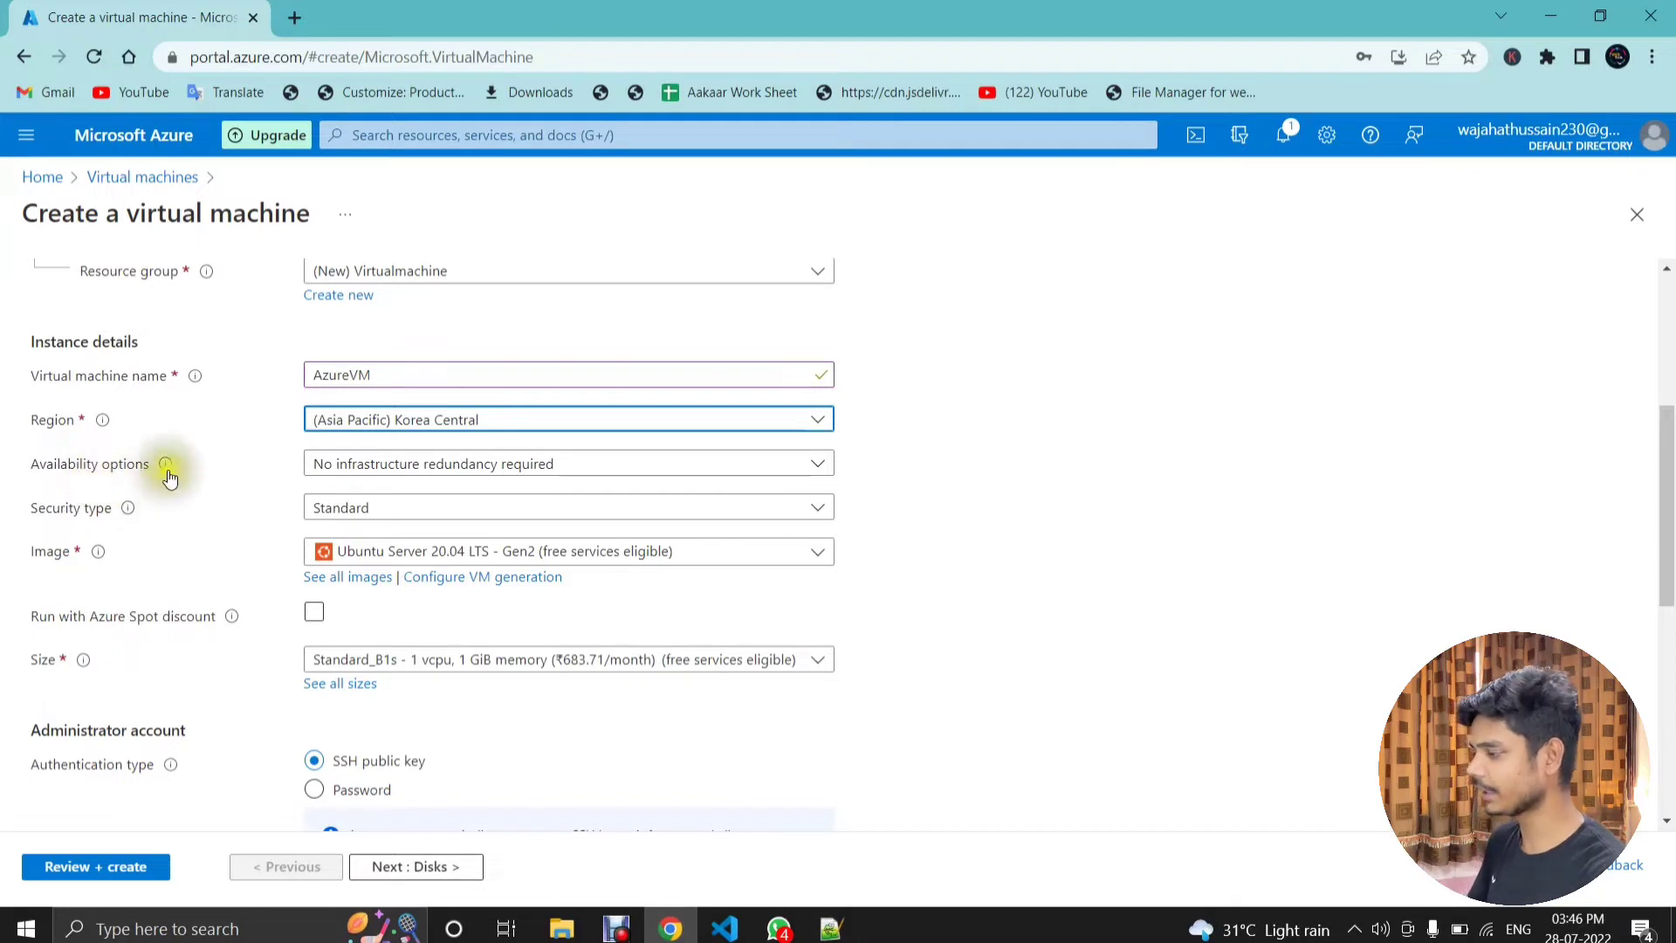
mouse_move(166, 471)
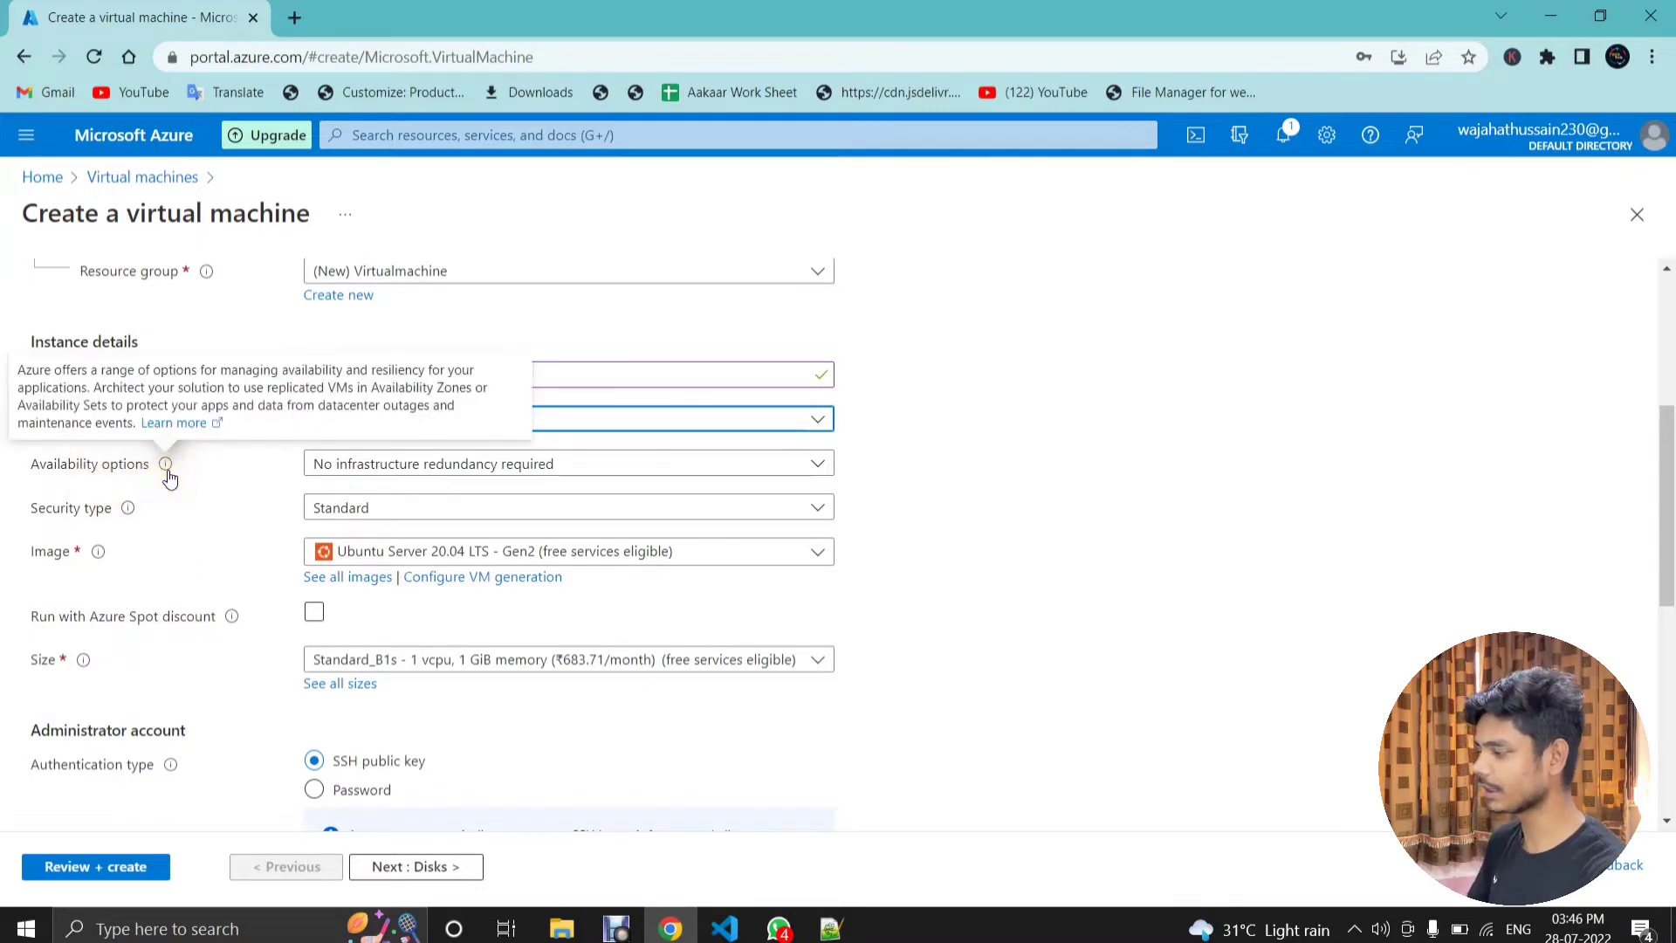
click(437, 463)
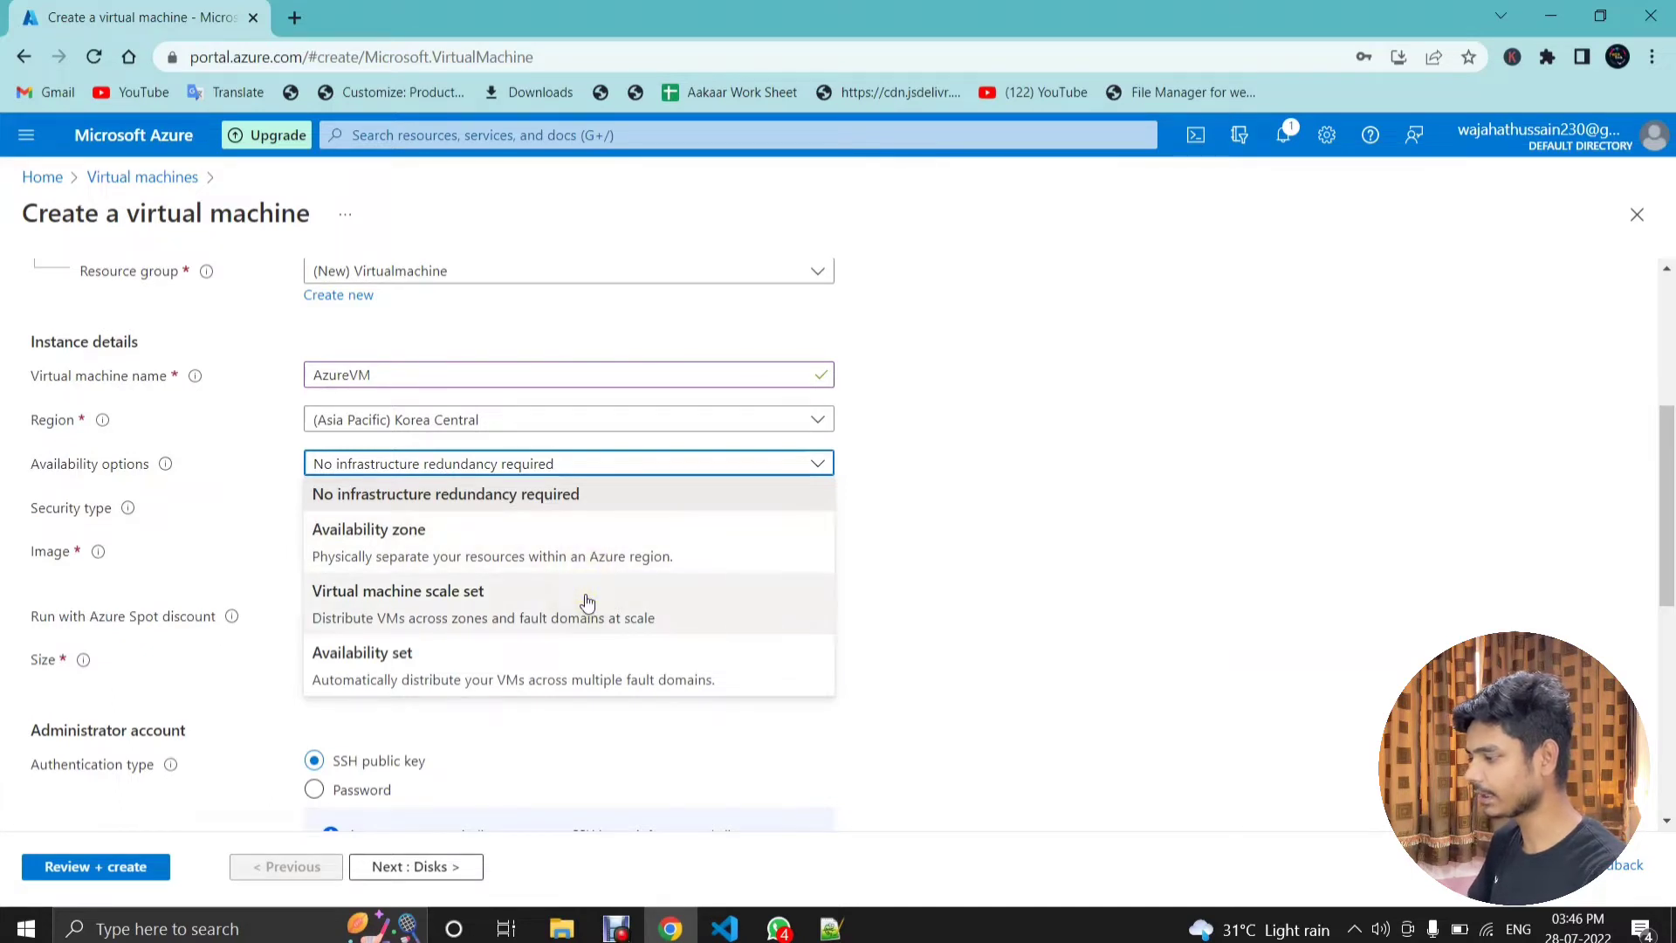
click(1077, 507)
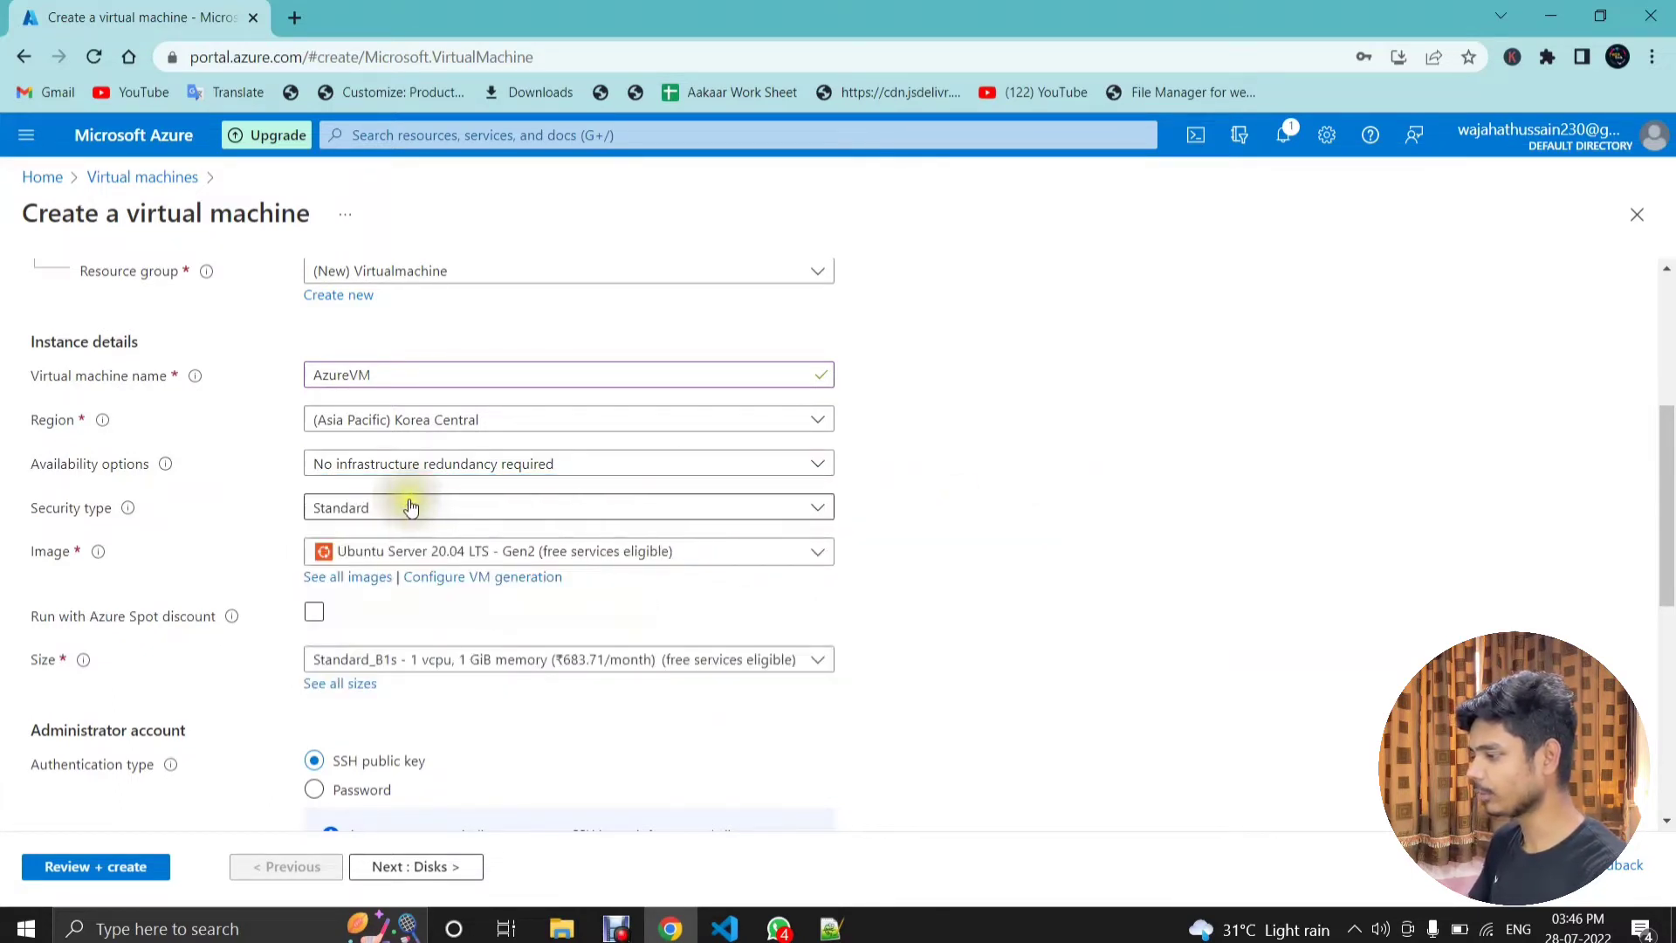
click(406, 507)
click(406, 507)
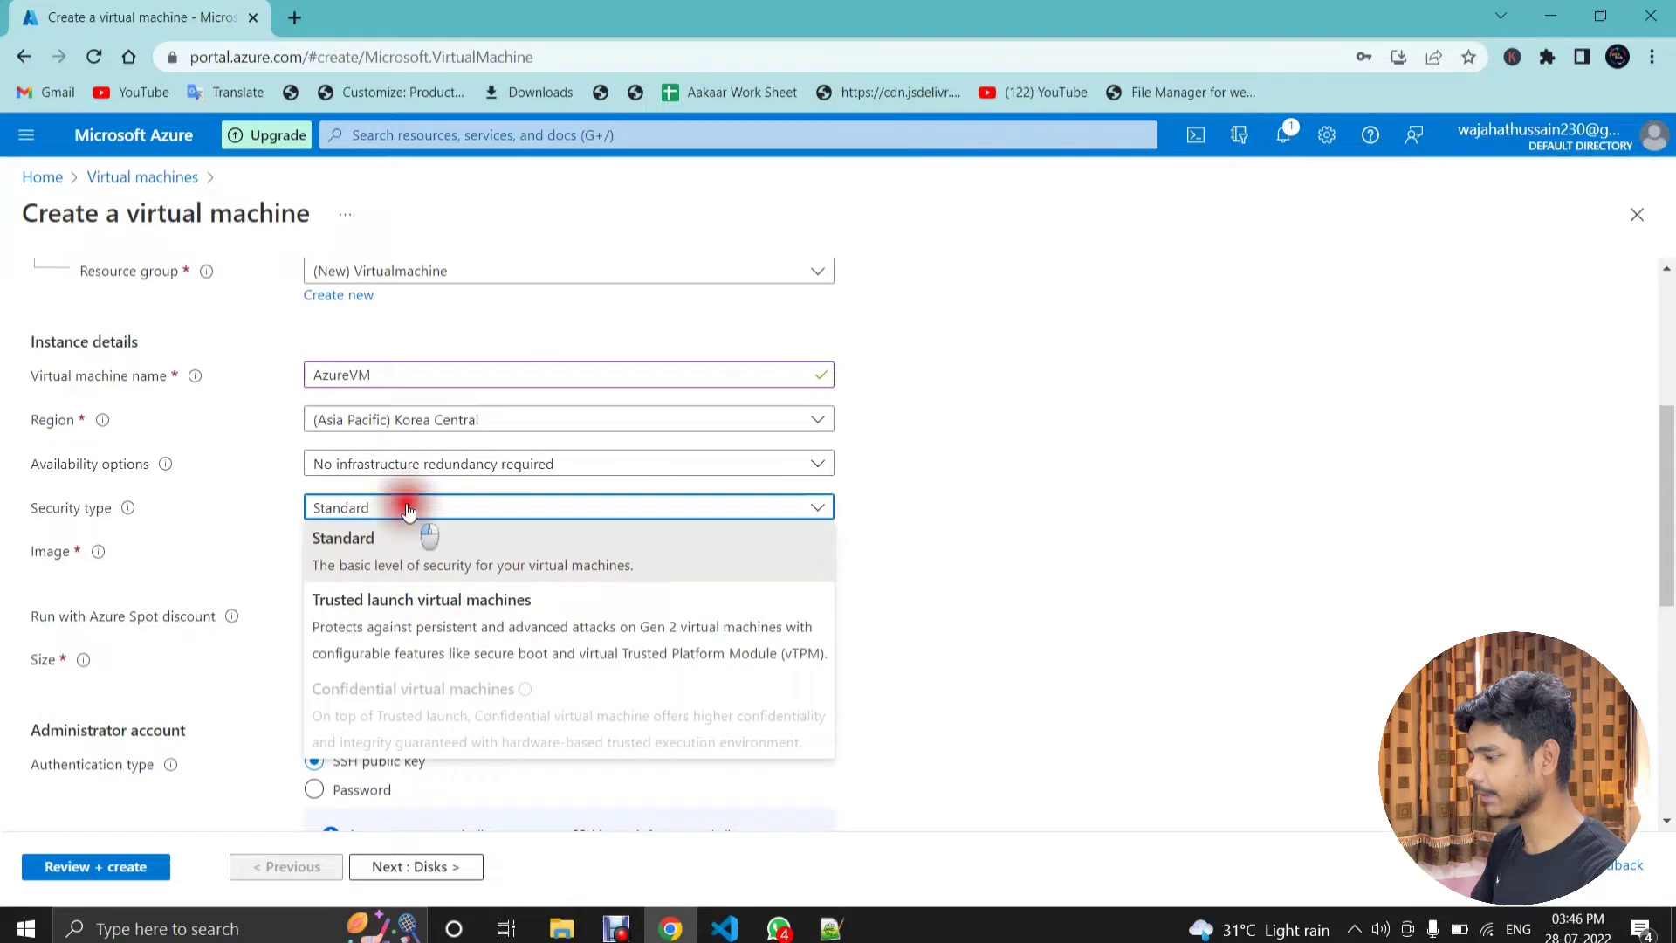
click(137, 510)
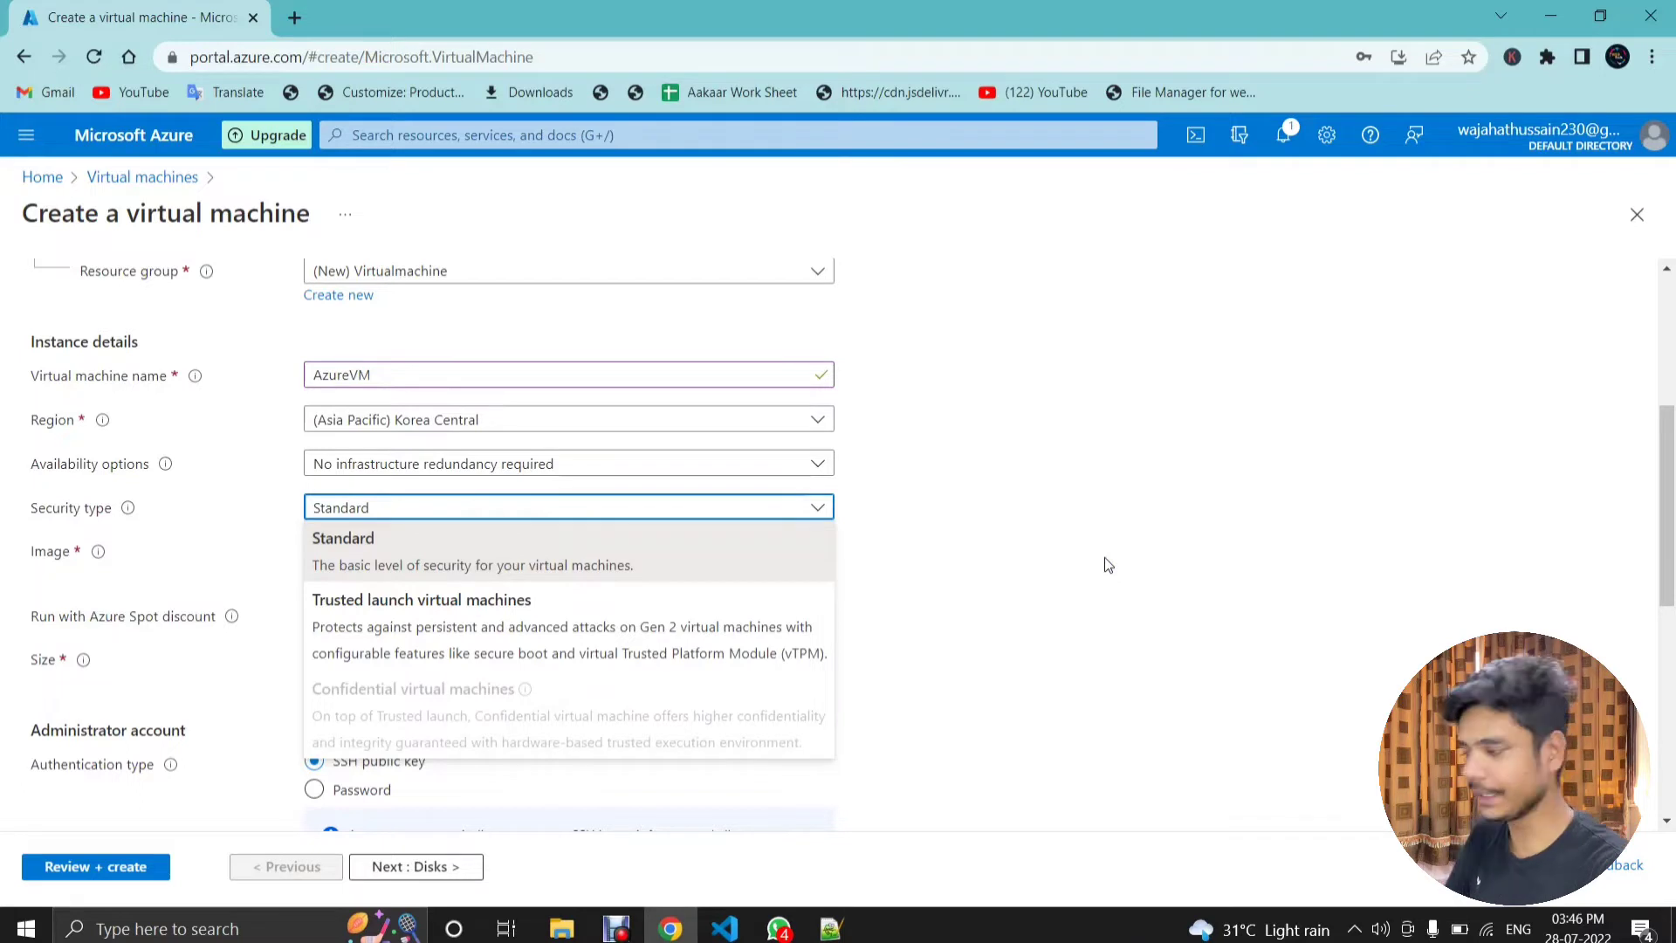
click(1057, 609)
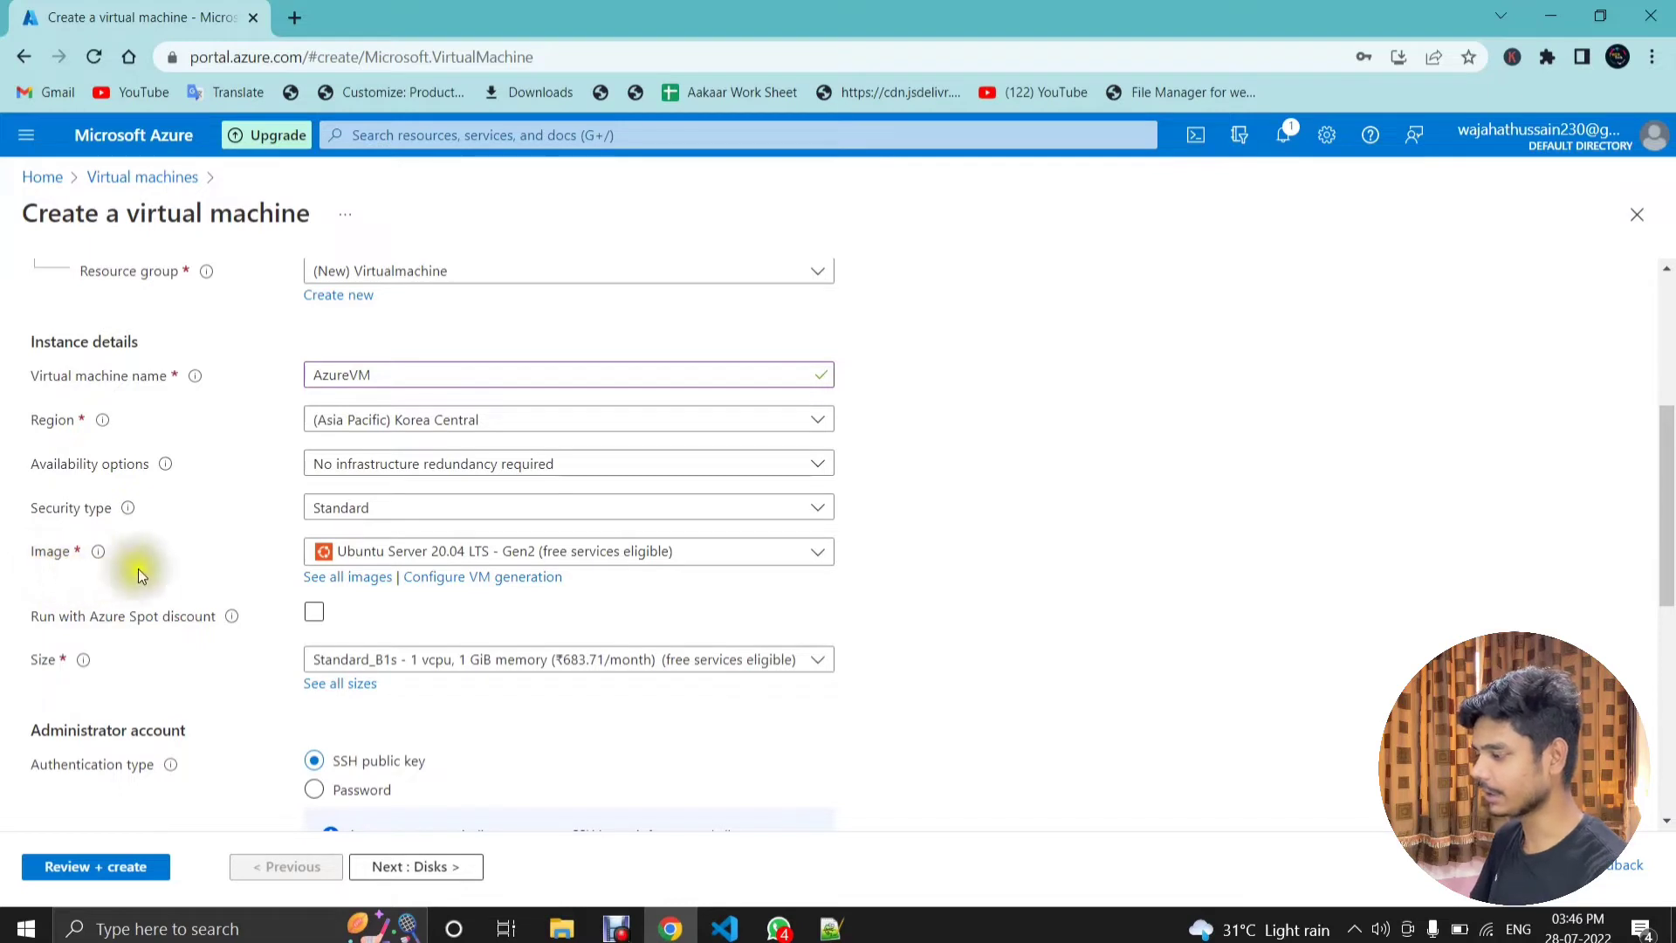
Step: Select the Windows 10 Pro, version 21H2 - Gen2 image and the Standard_B1s size with 1 vcpu and 1 GiB memory
click(774, 551)
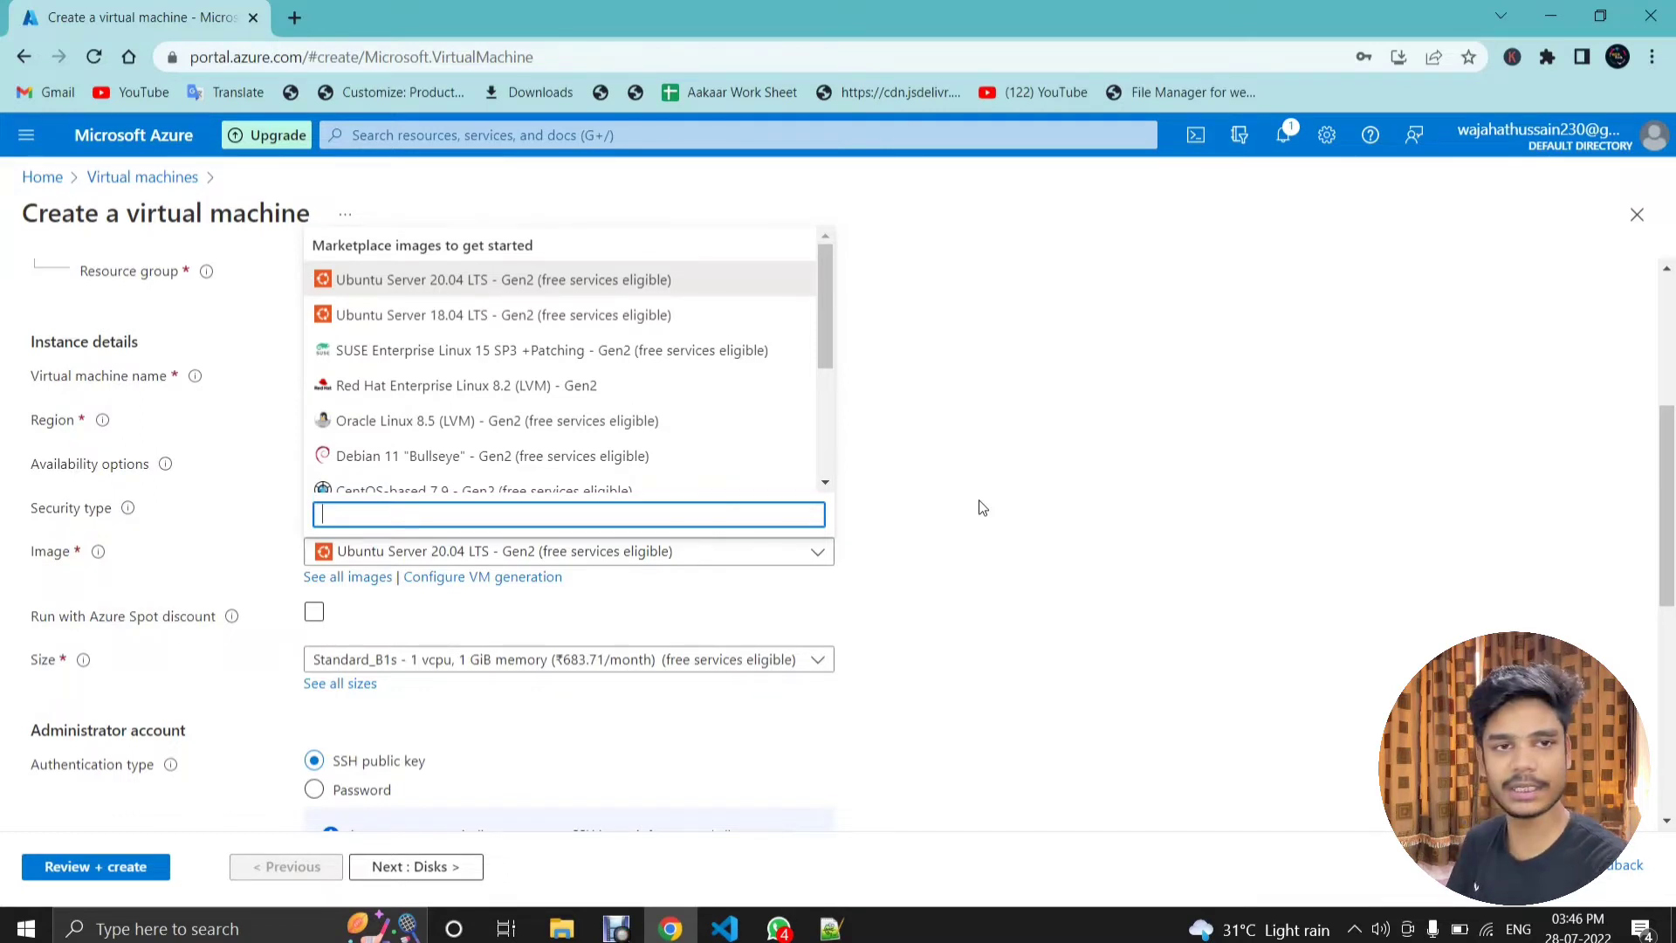
scroll(686, 463, down, 3)
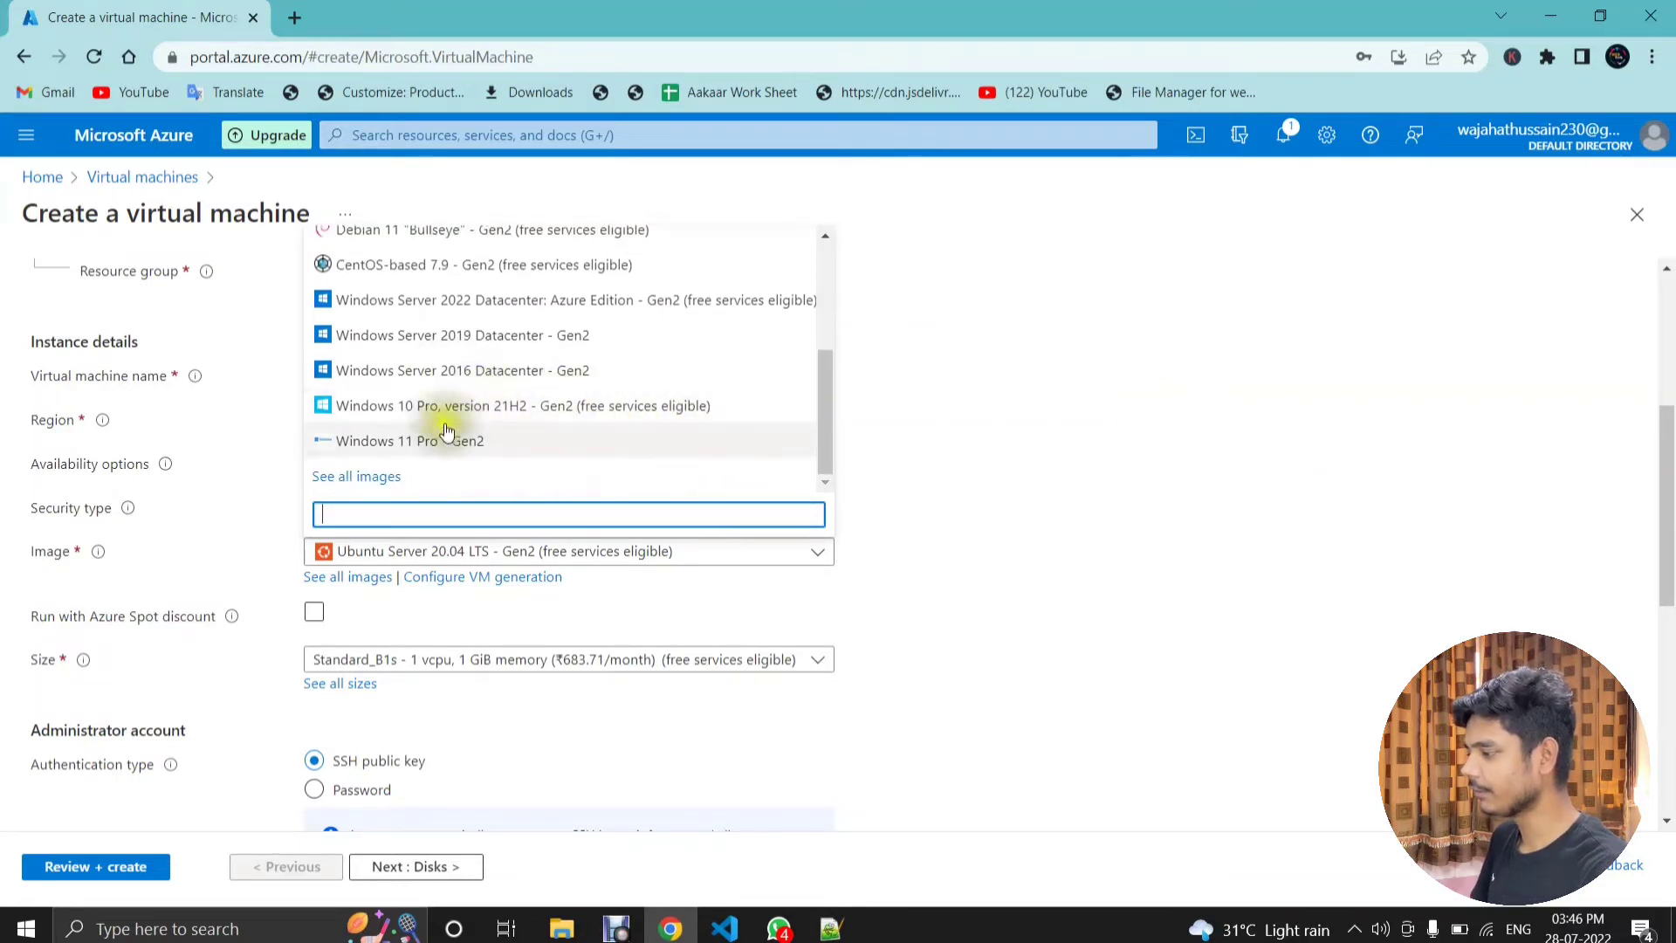
click(478, 407)
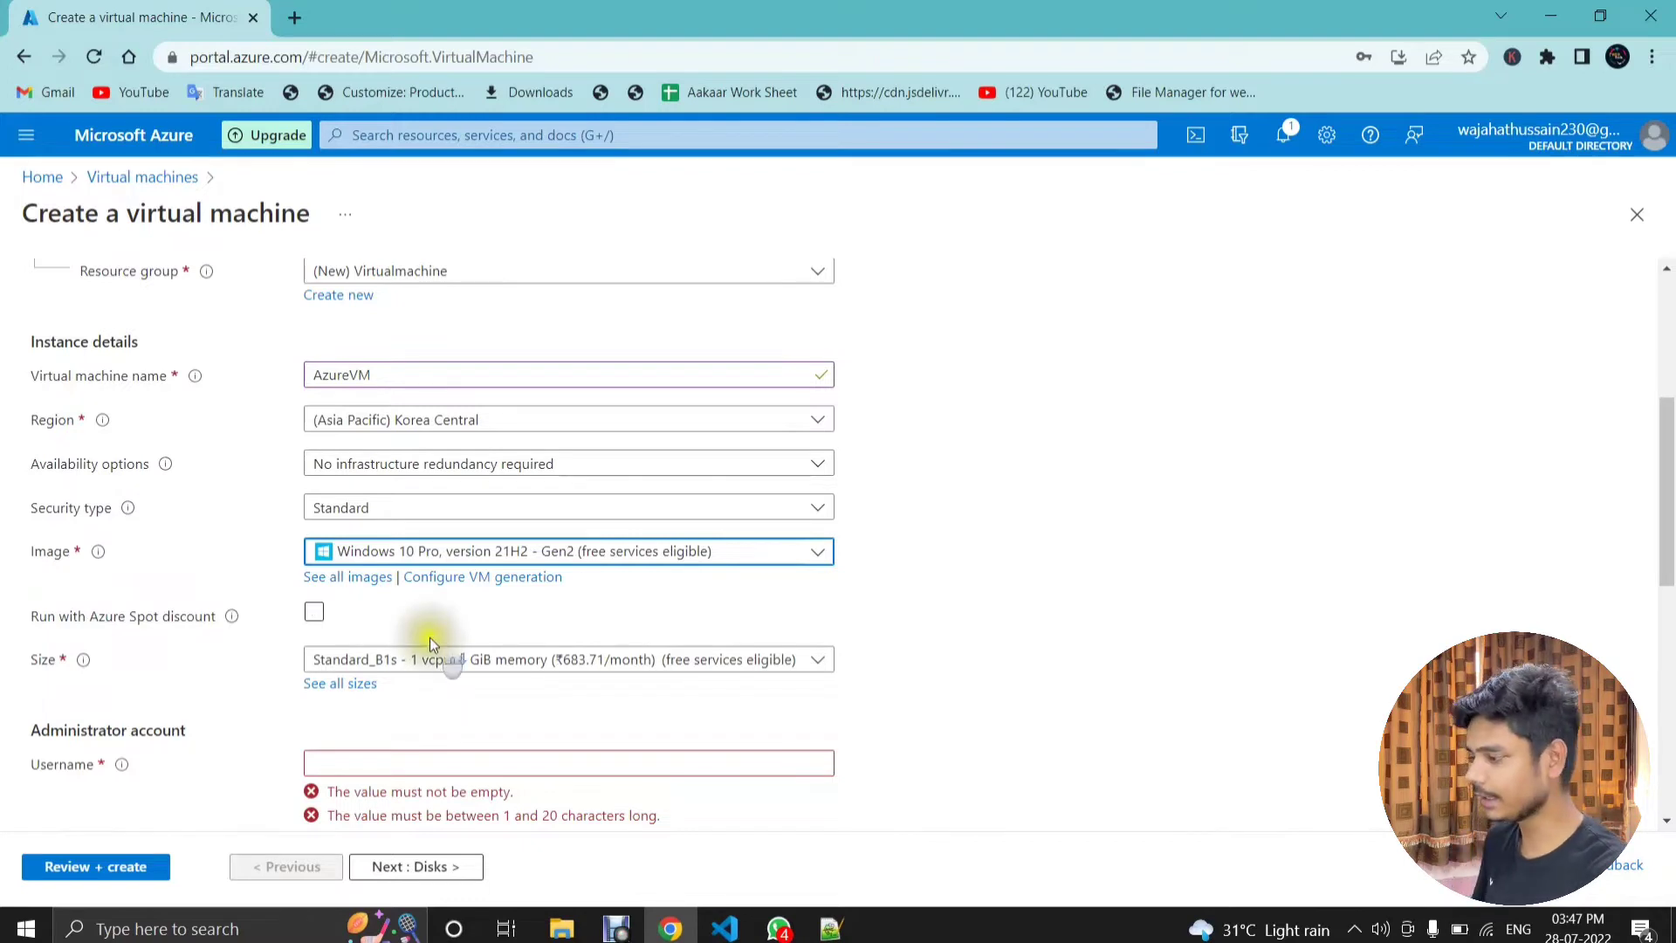
scroll(437, 619, down, 2)
click(713, 522)
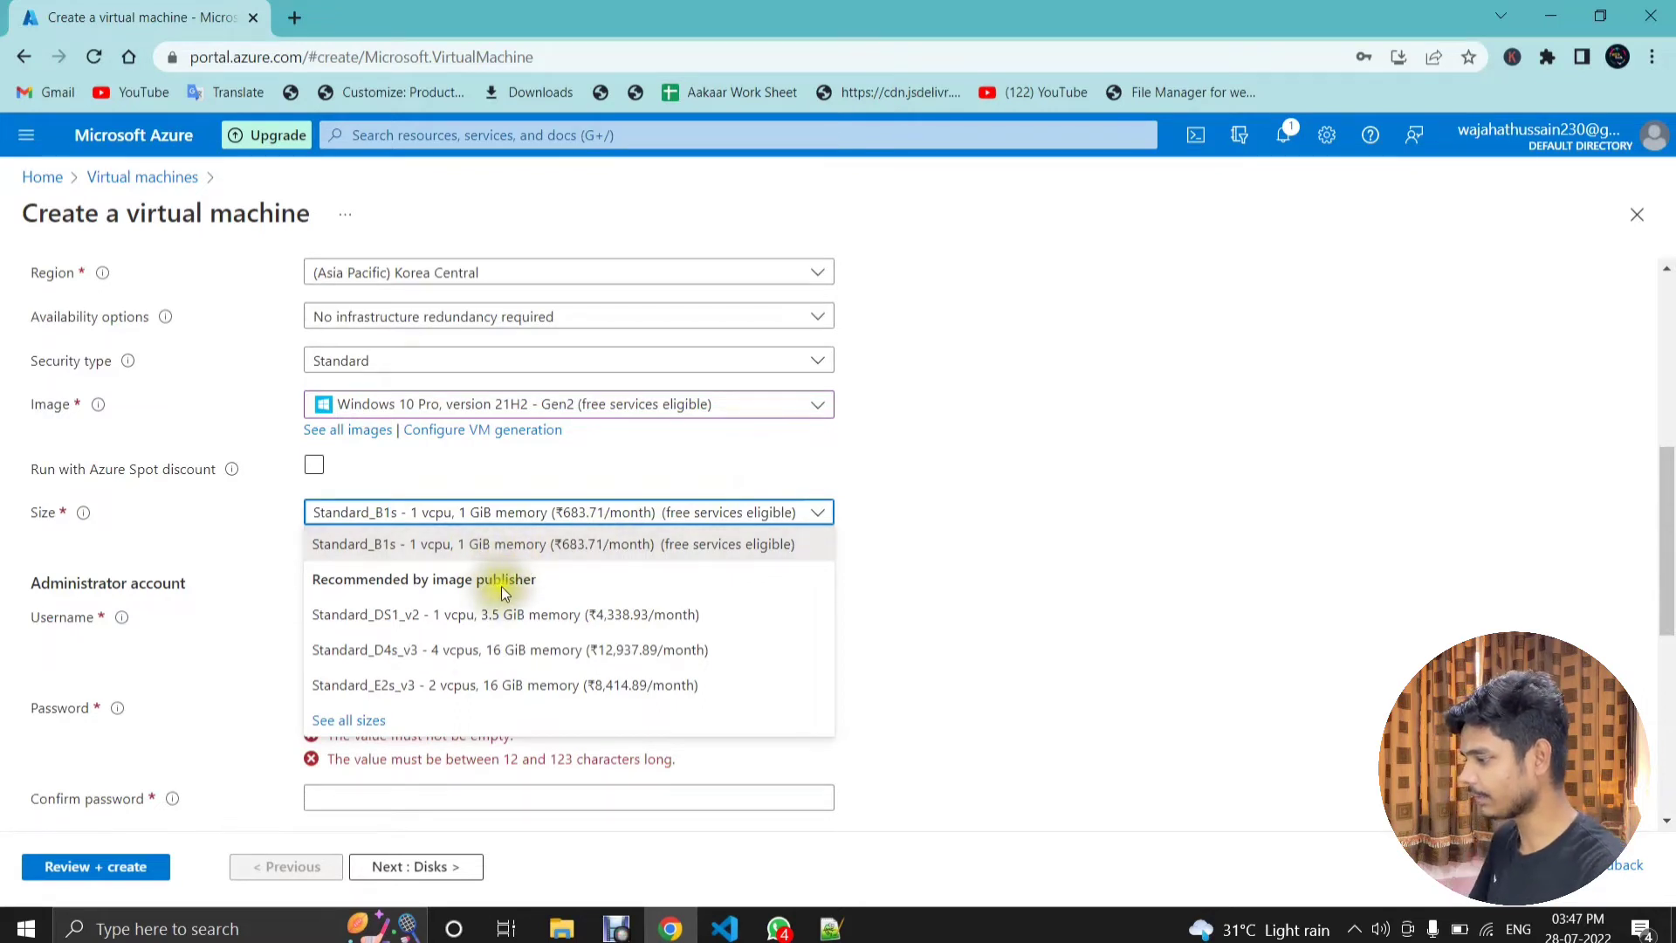
click(655, 546)
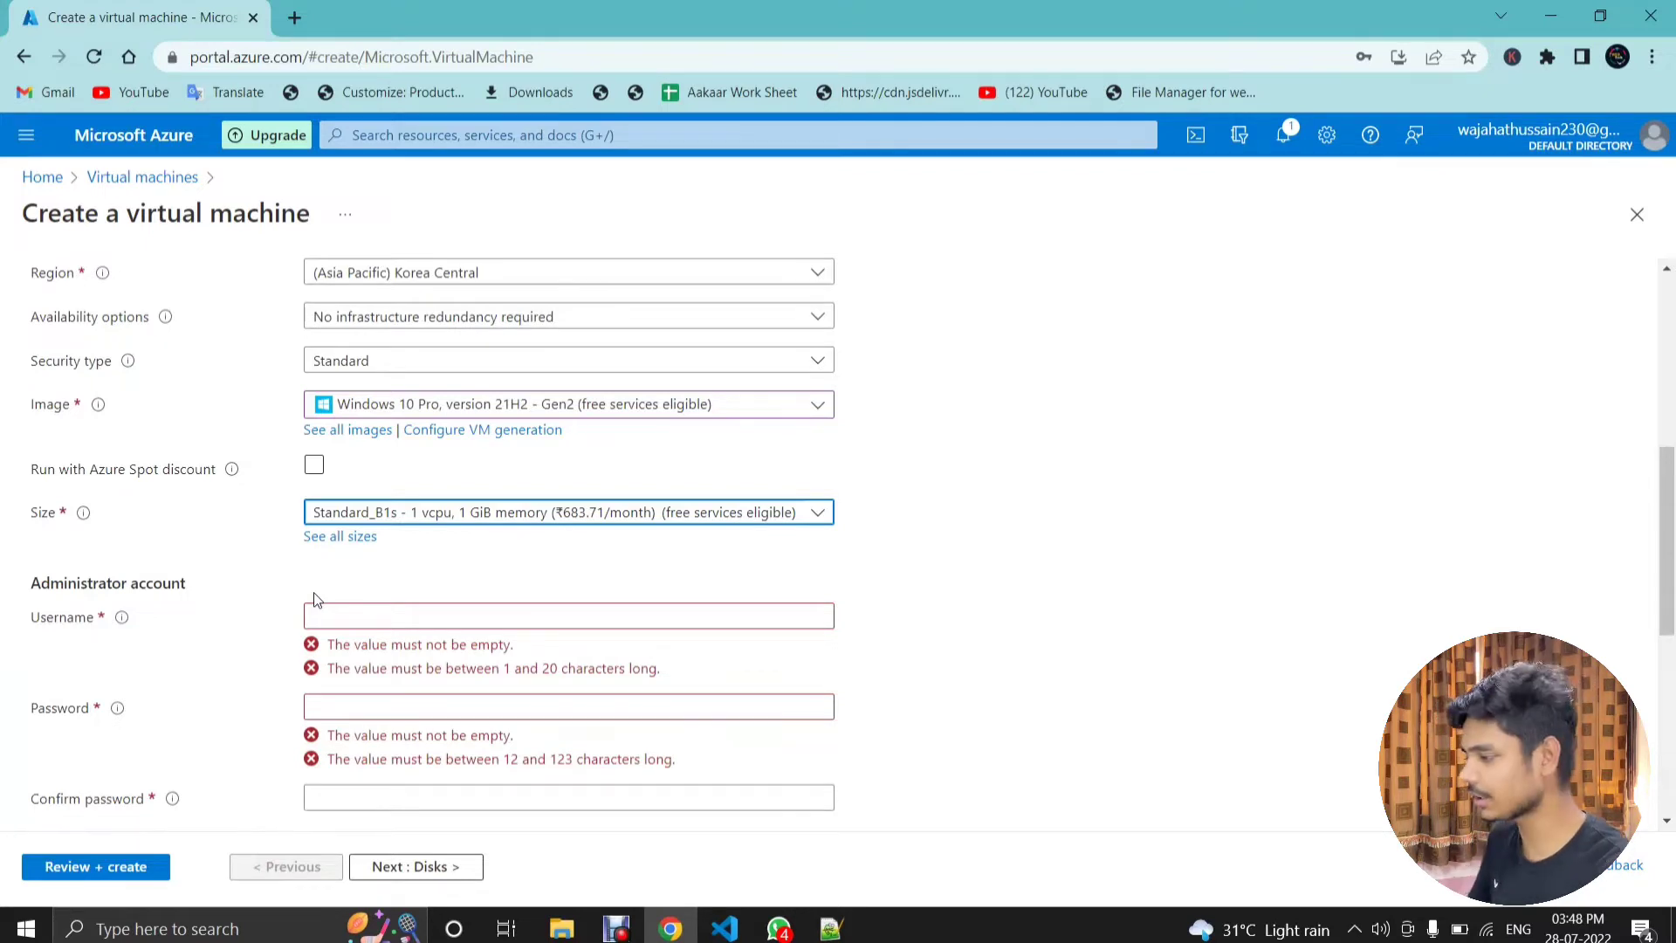
Step: Enter Web Tech as the administrator account's username
click(374, 620)
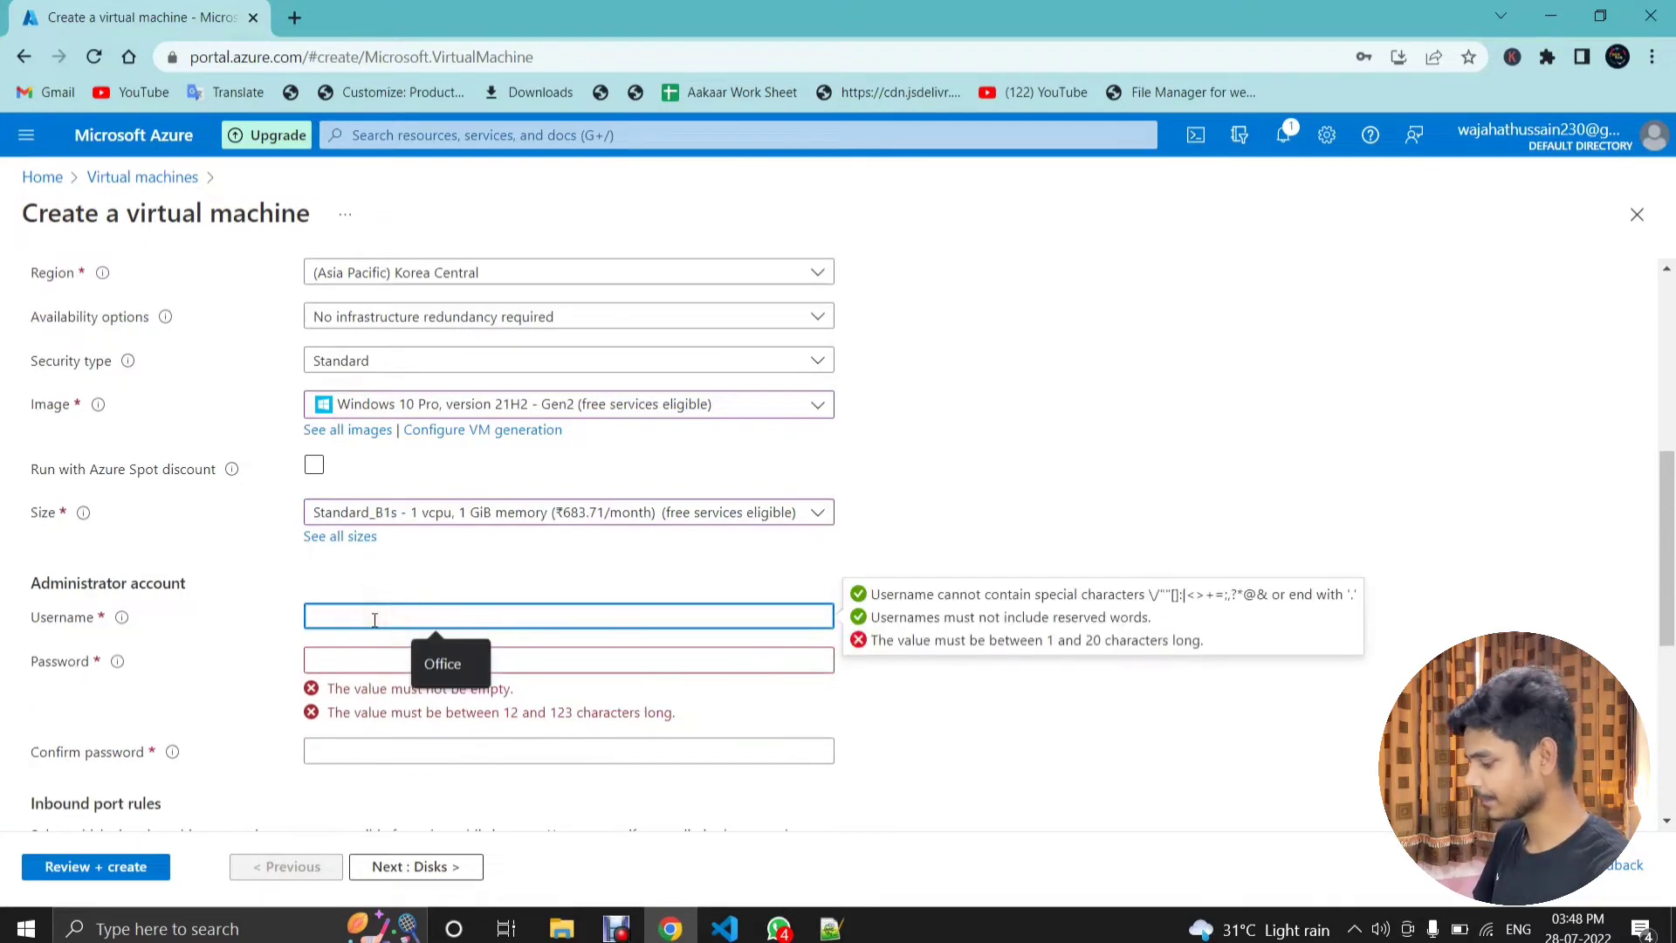
text(web tech)
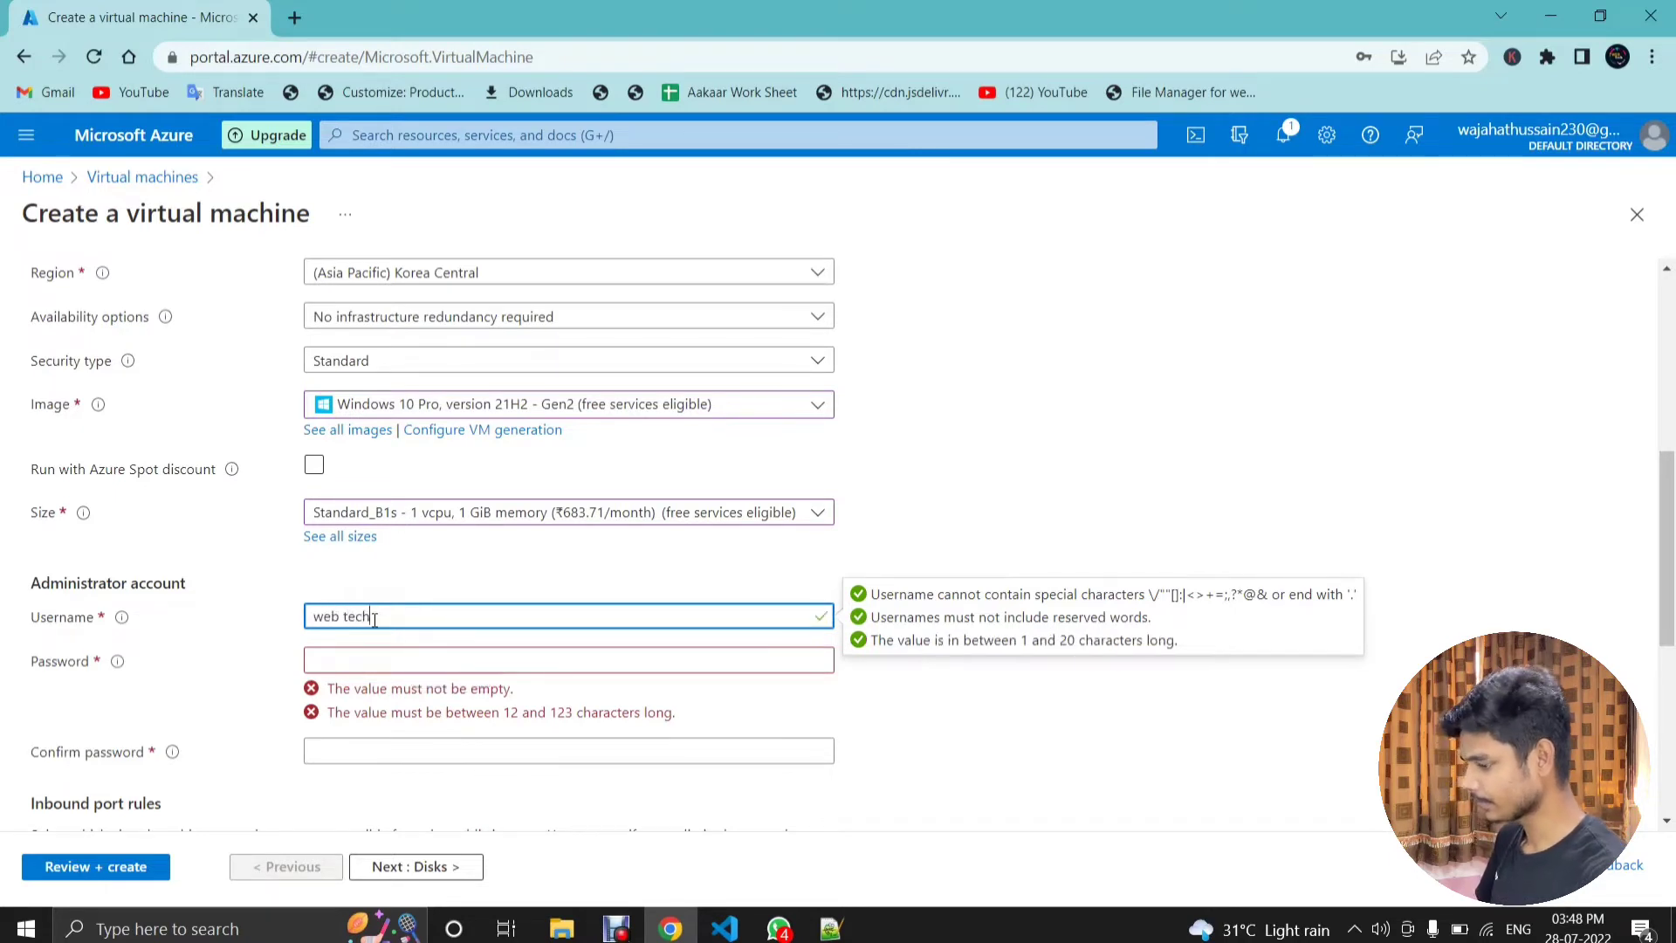
key(shift+Right)
text(W)
key(ctrl+Right)
key(shift+Right)
text(T)
key(End)
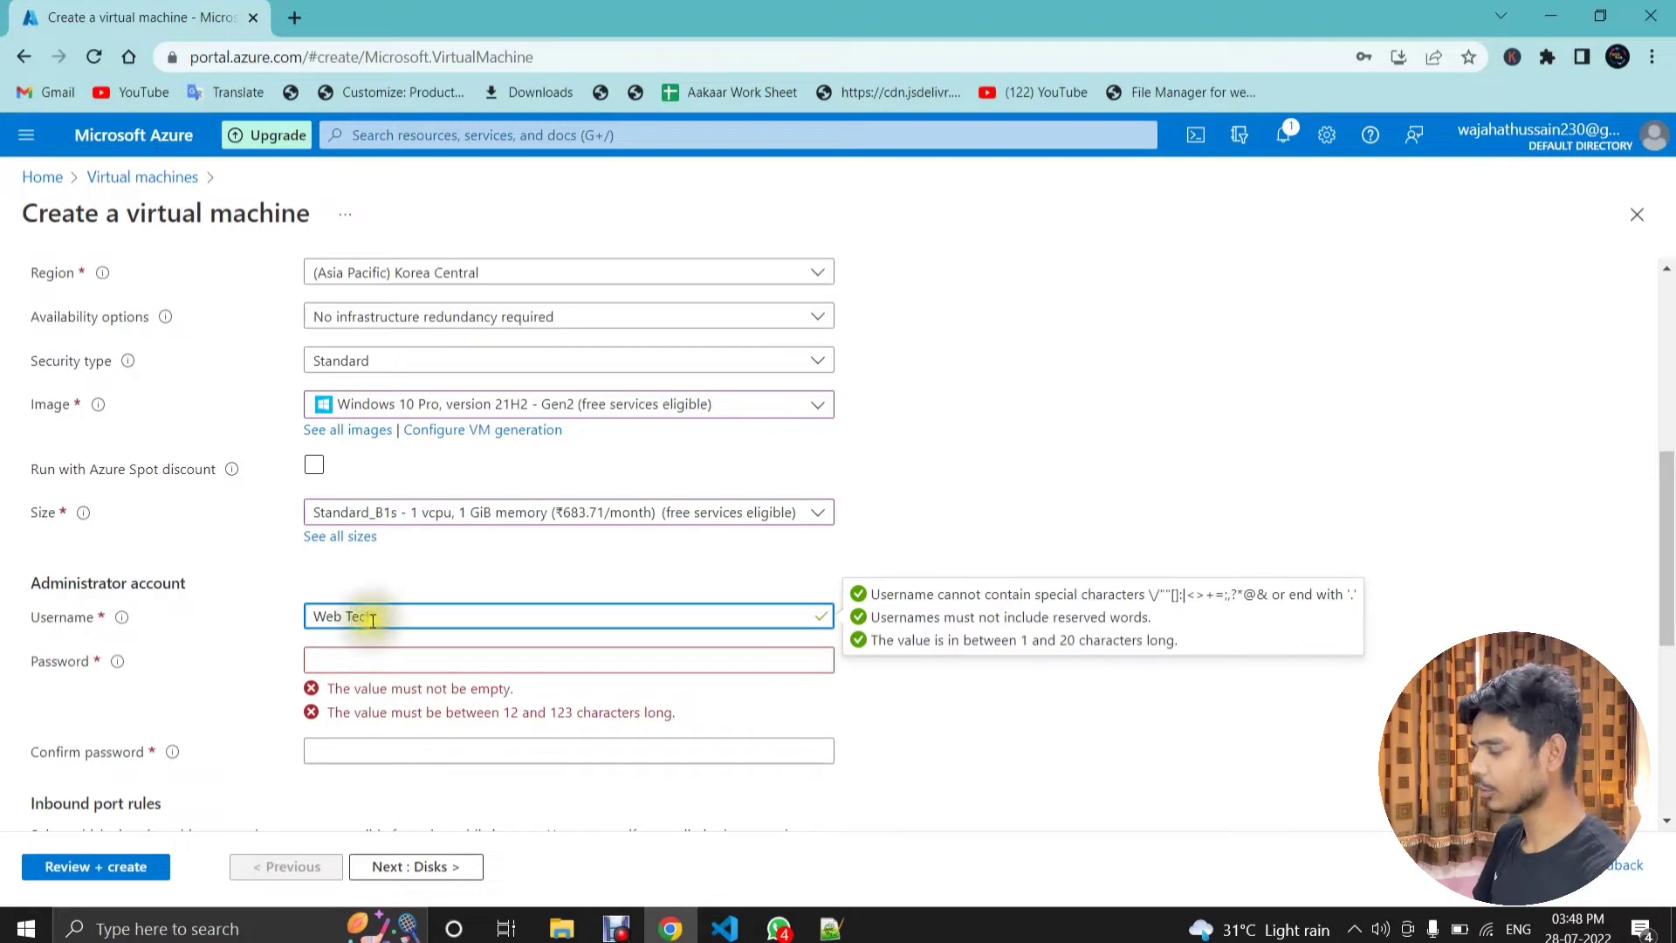
Step: Enter the administrator account password and repeat it in the confirmation field
click(405, 664)
text(•••••)
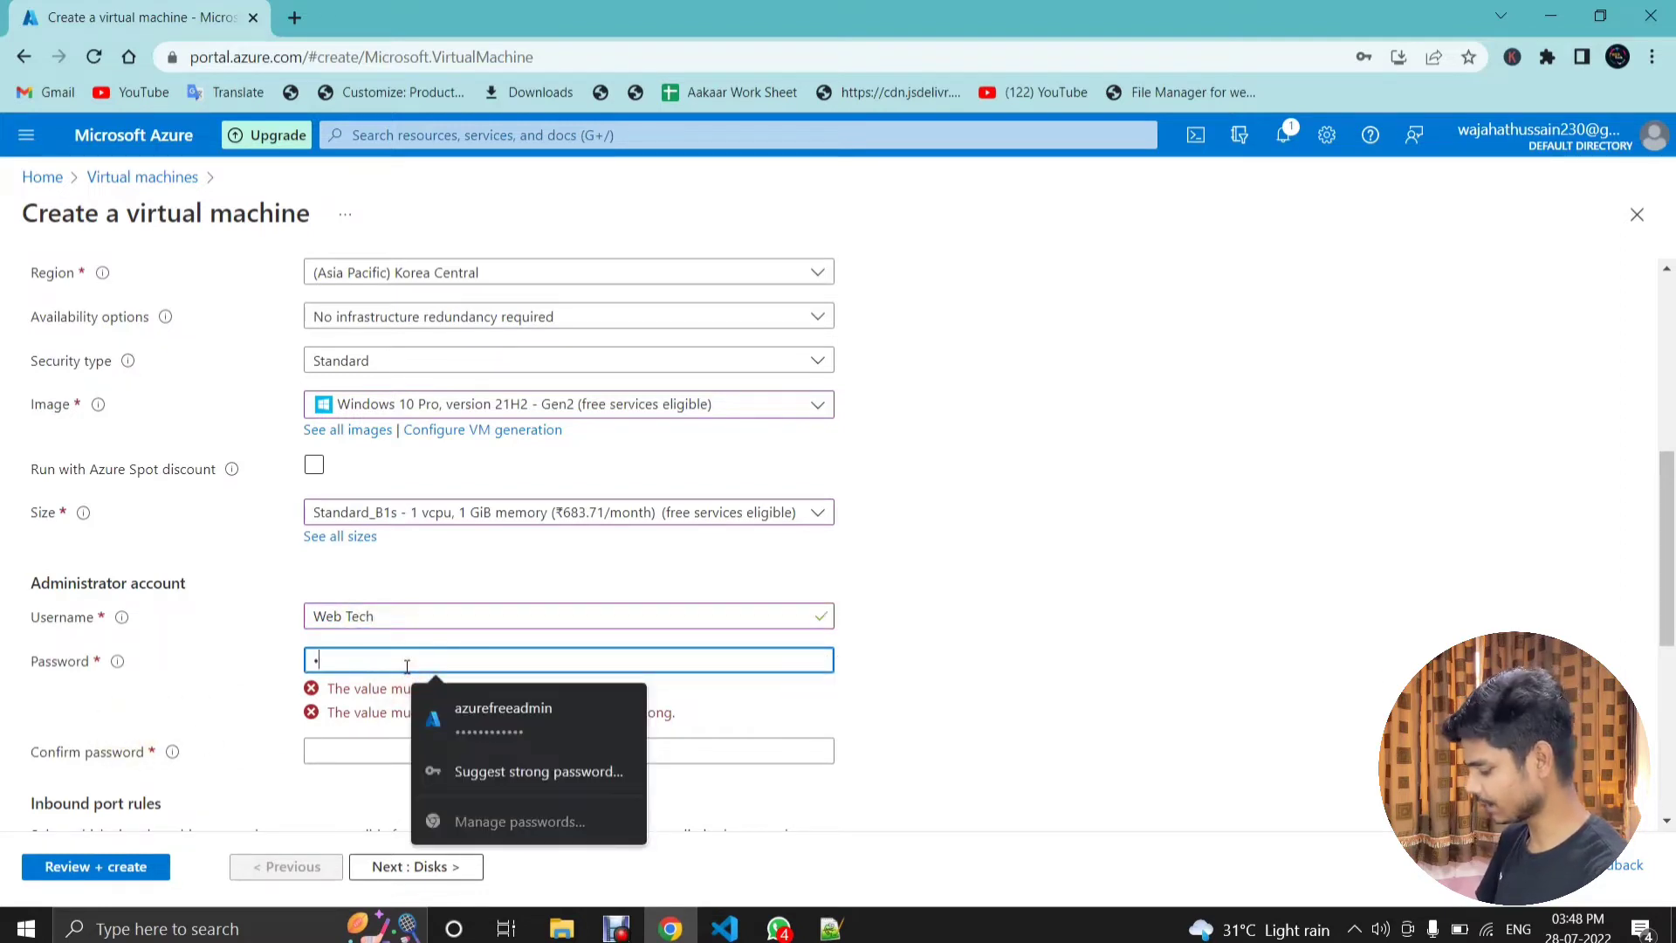
key(Tab)
text(•)
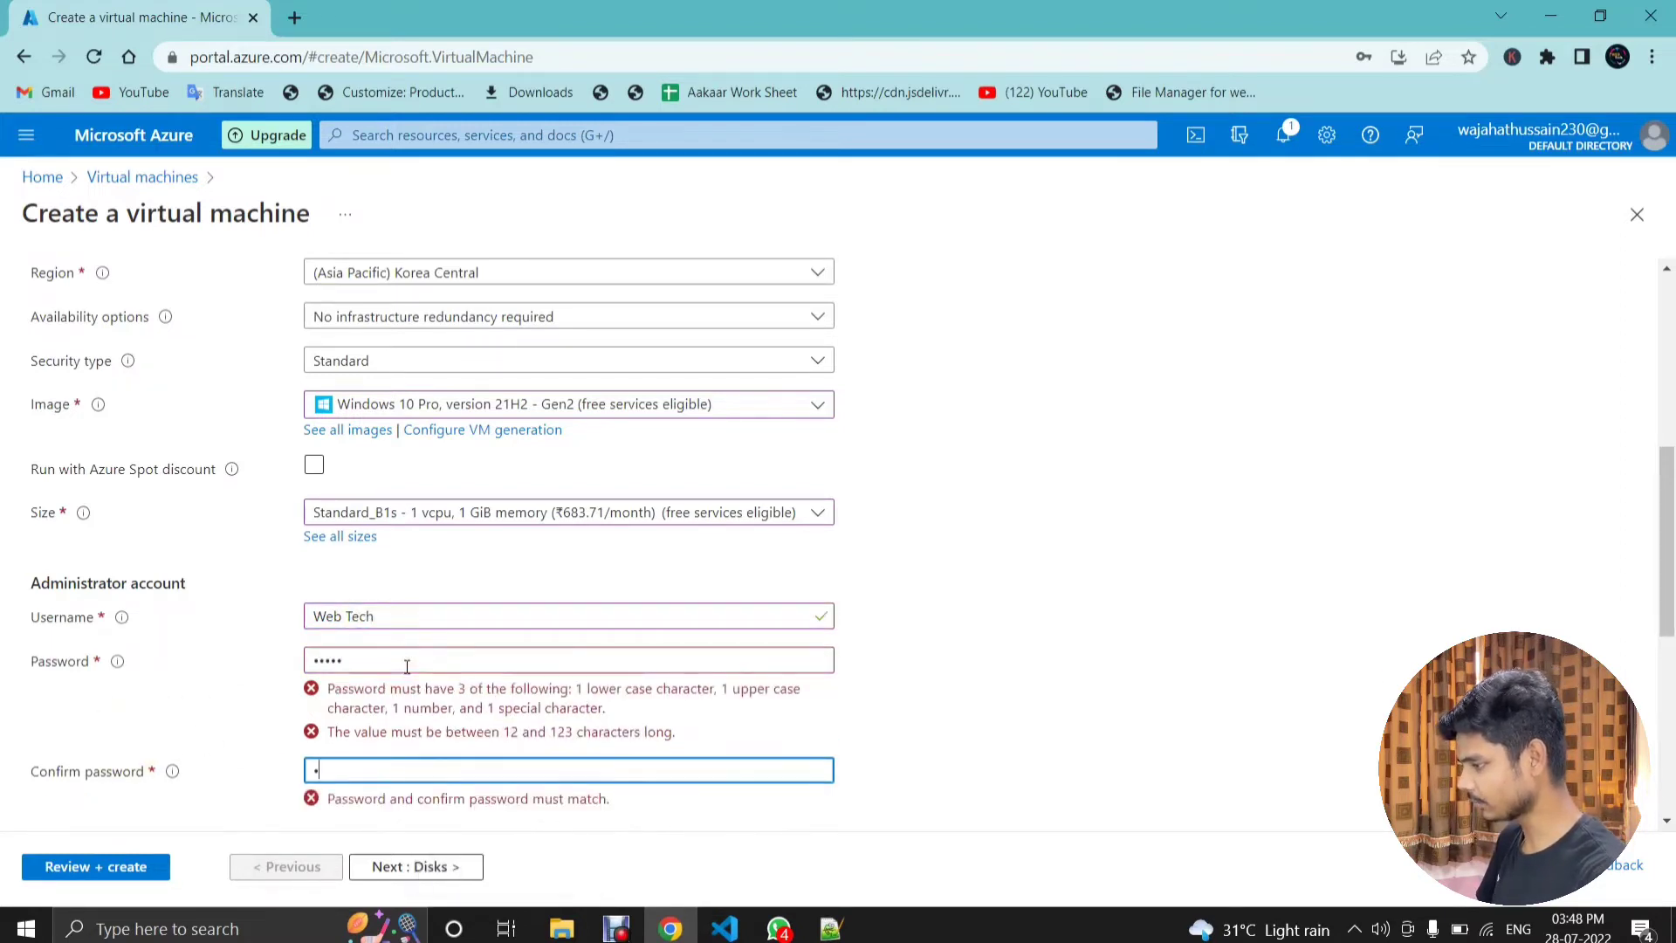
click(407, 667)
text(••••••••)
double_click(374, 696)
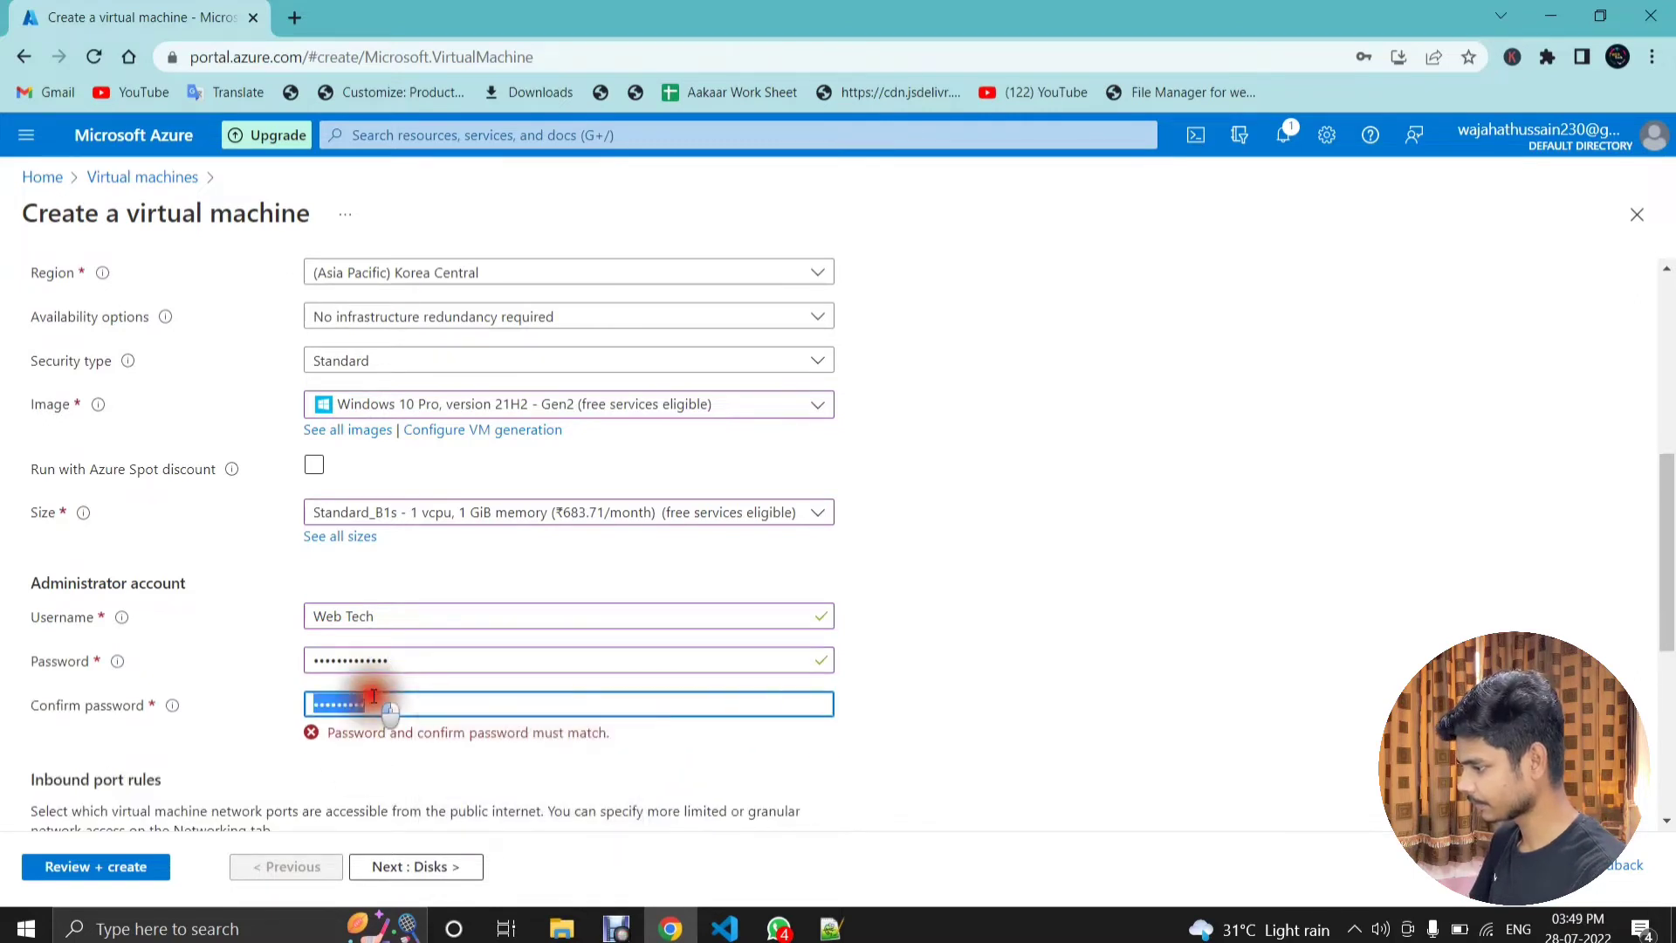
text(••••••••••••)
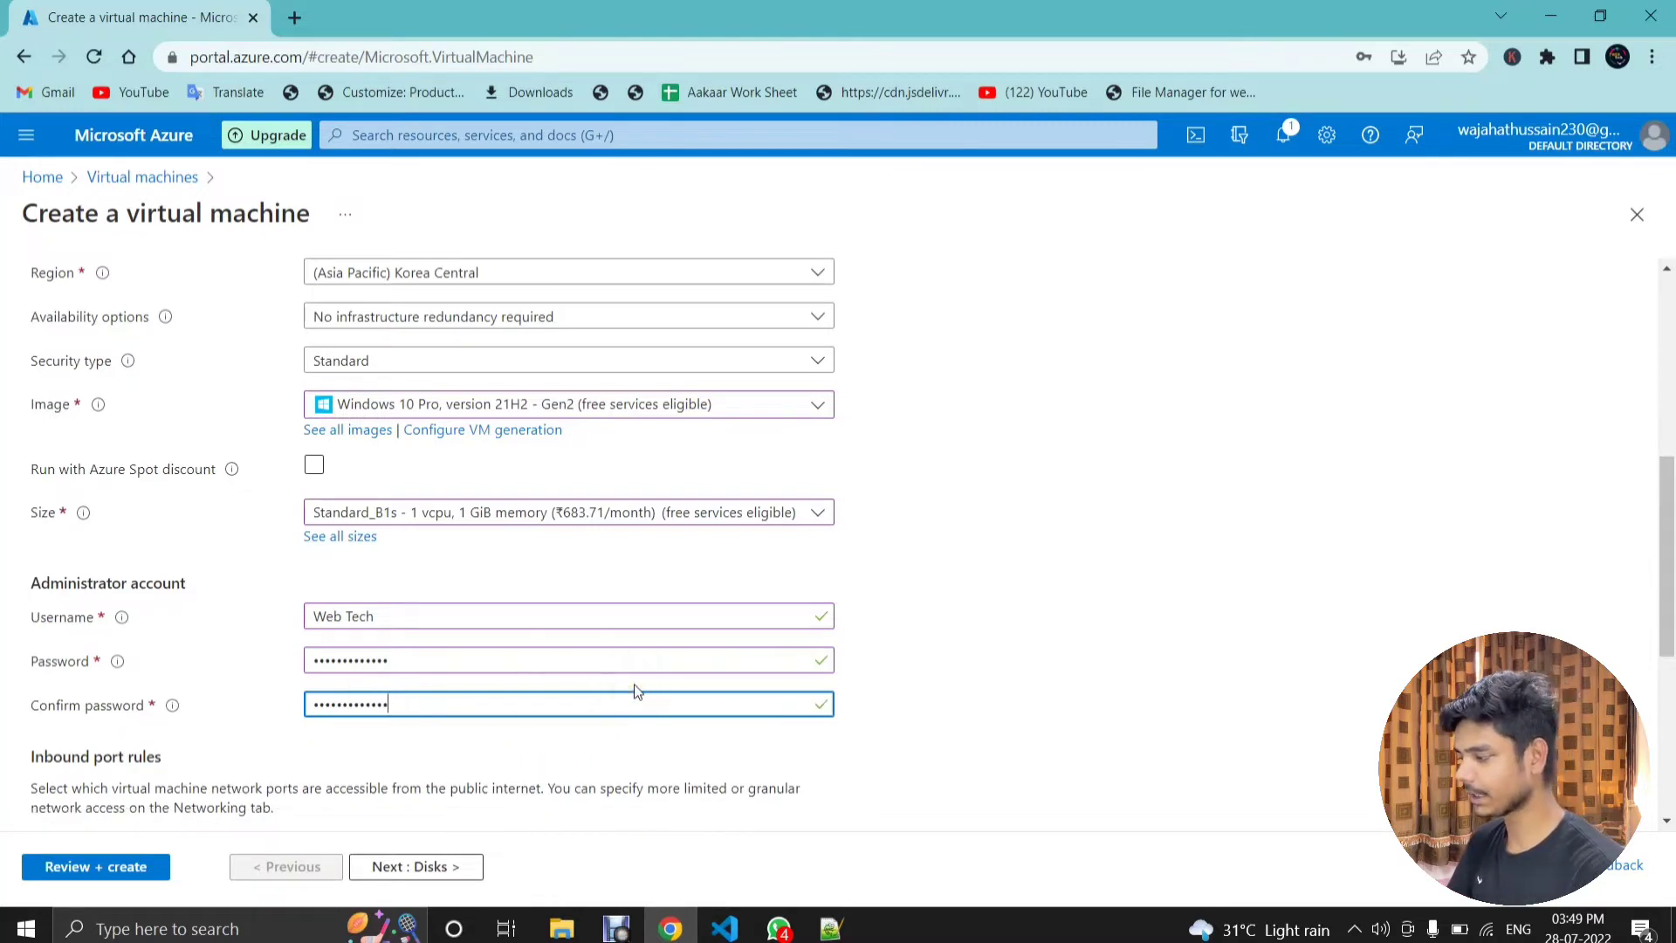
Step: Set public inbound ports to None and confirm having an eligible Windows 10 license with multi-tenant hosting rights
scroll(625, 683, down, 3)
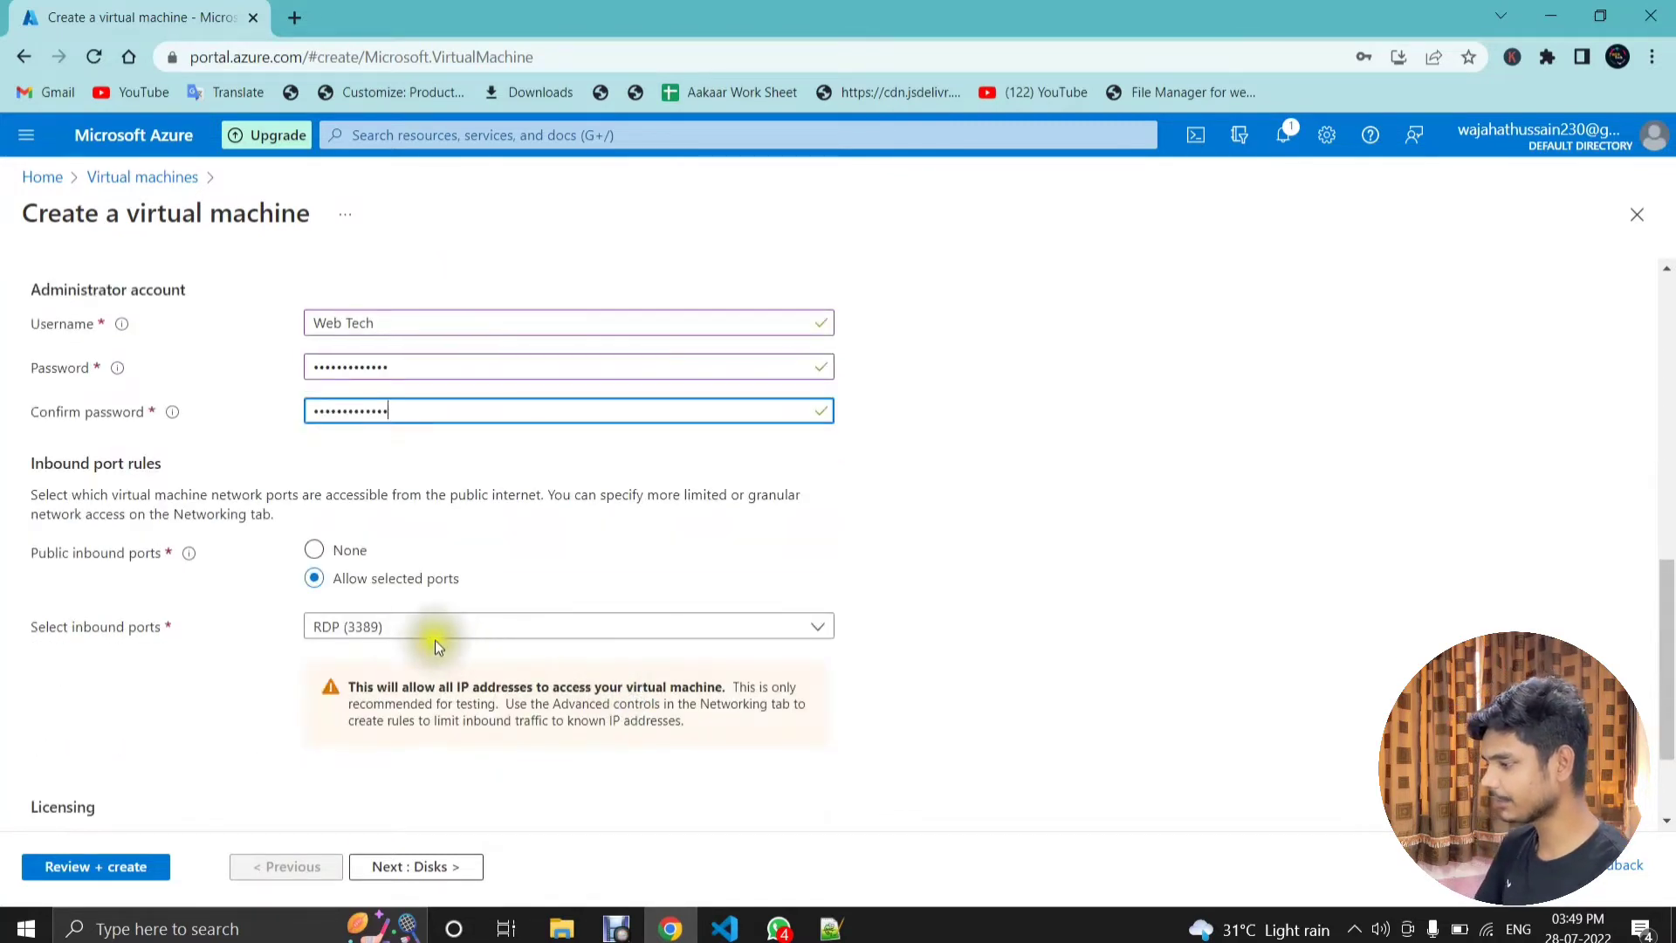
click(313, 548)
scroll(464, 569, down, 2)
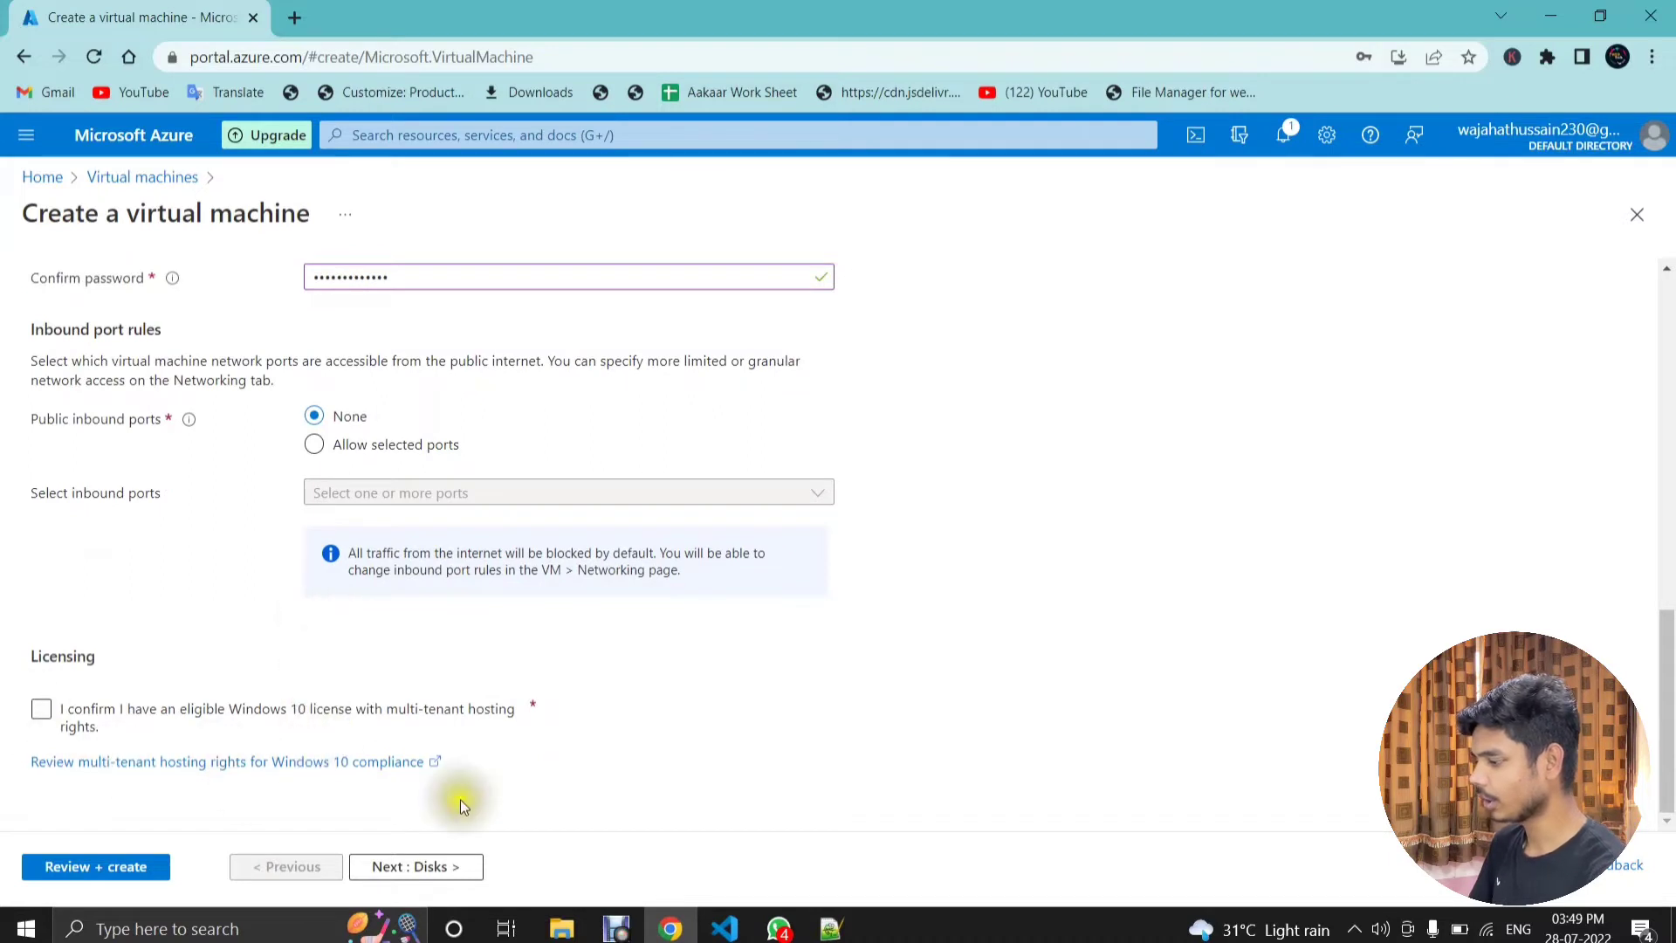
click(41, 711)
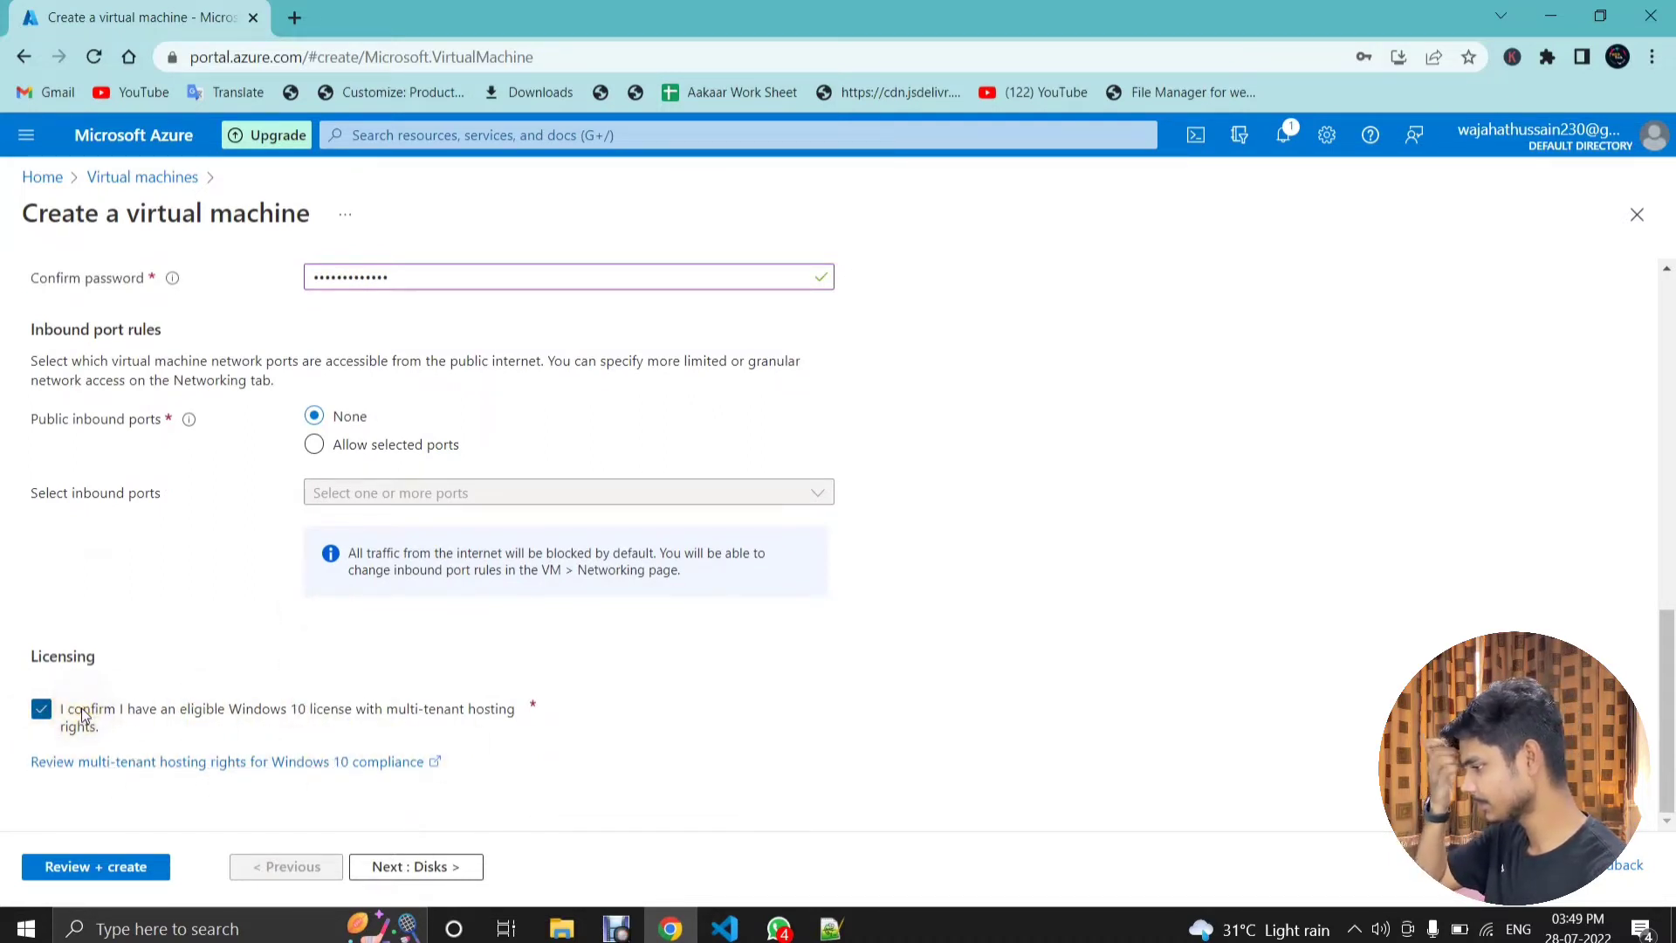
Step: Set the OS disk type to Standard SSD in the disk settings and check the encryption types and advanced disk options
click(443, 868)
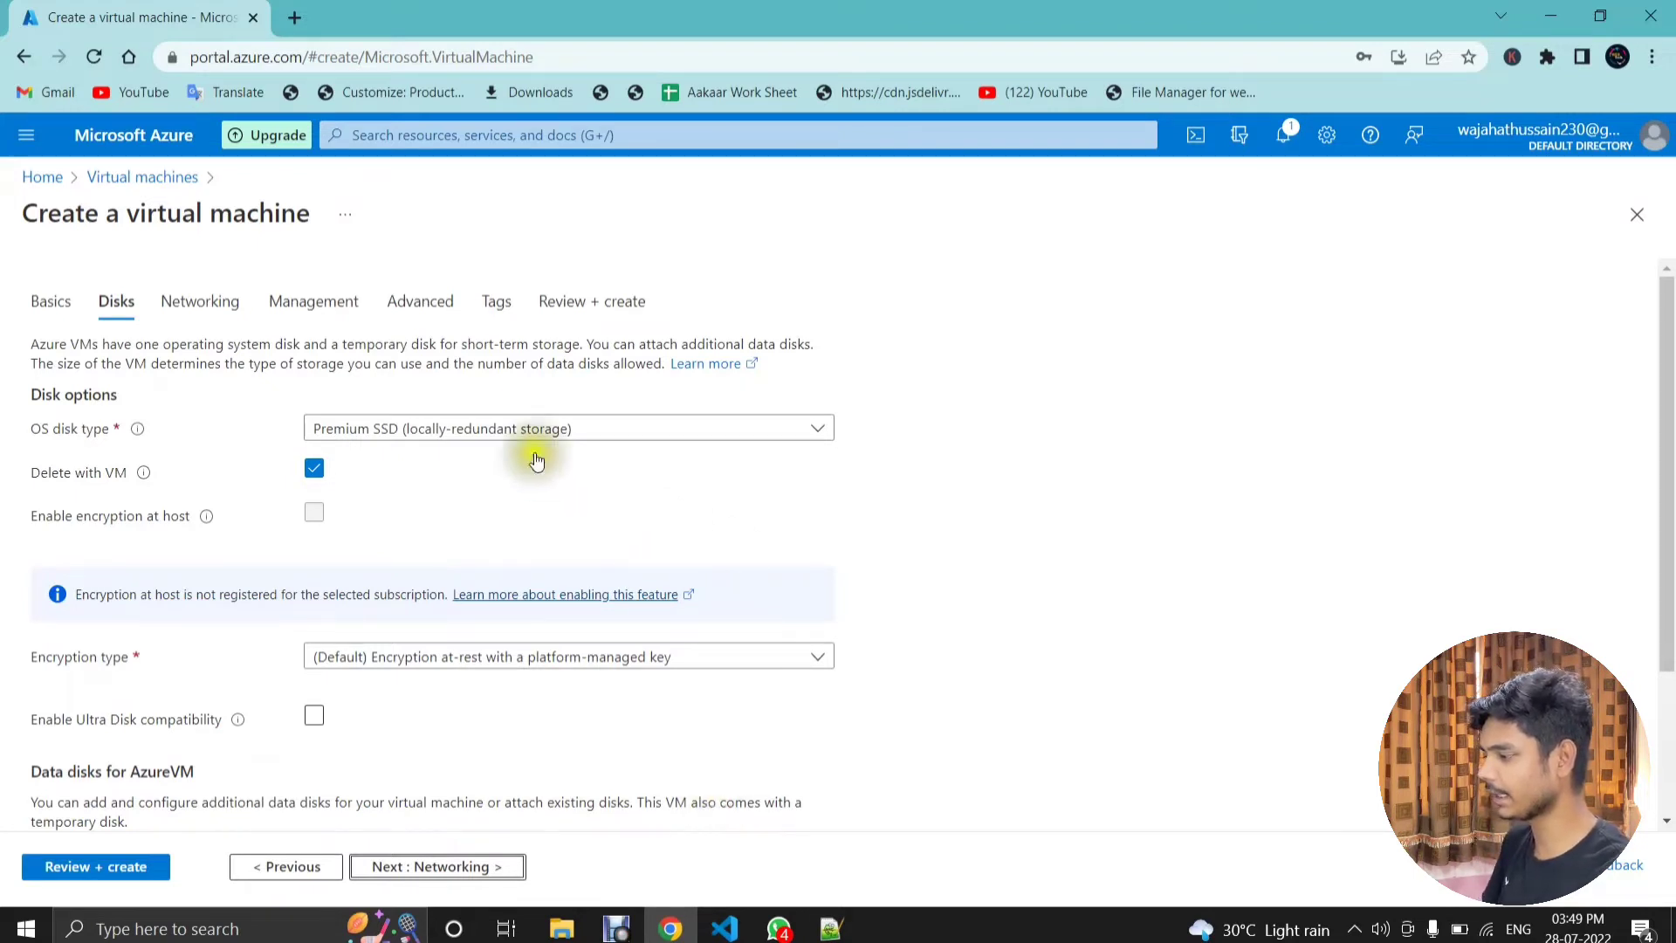
click(472, 437)
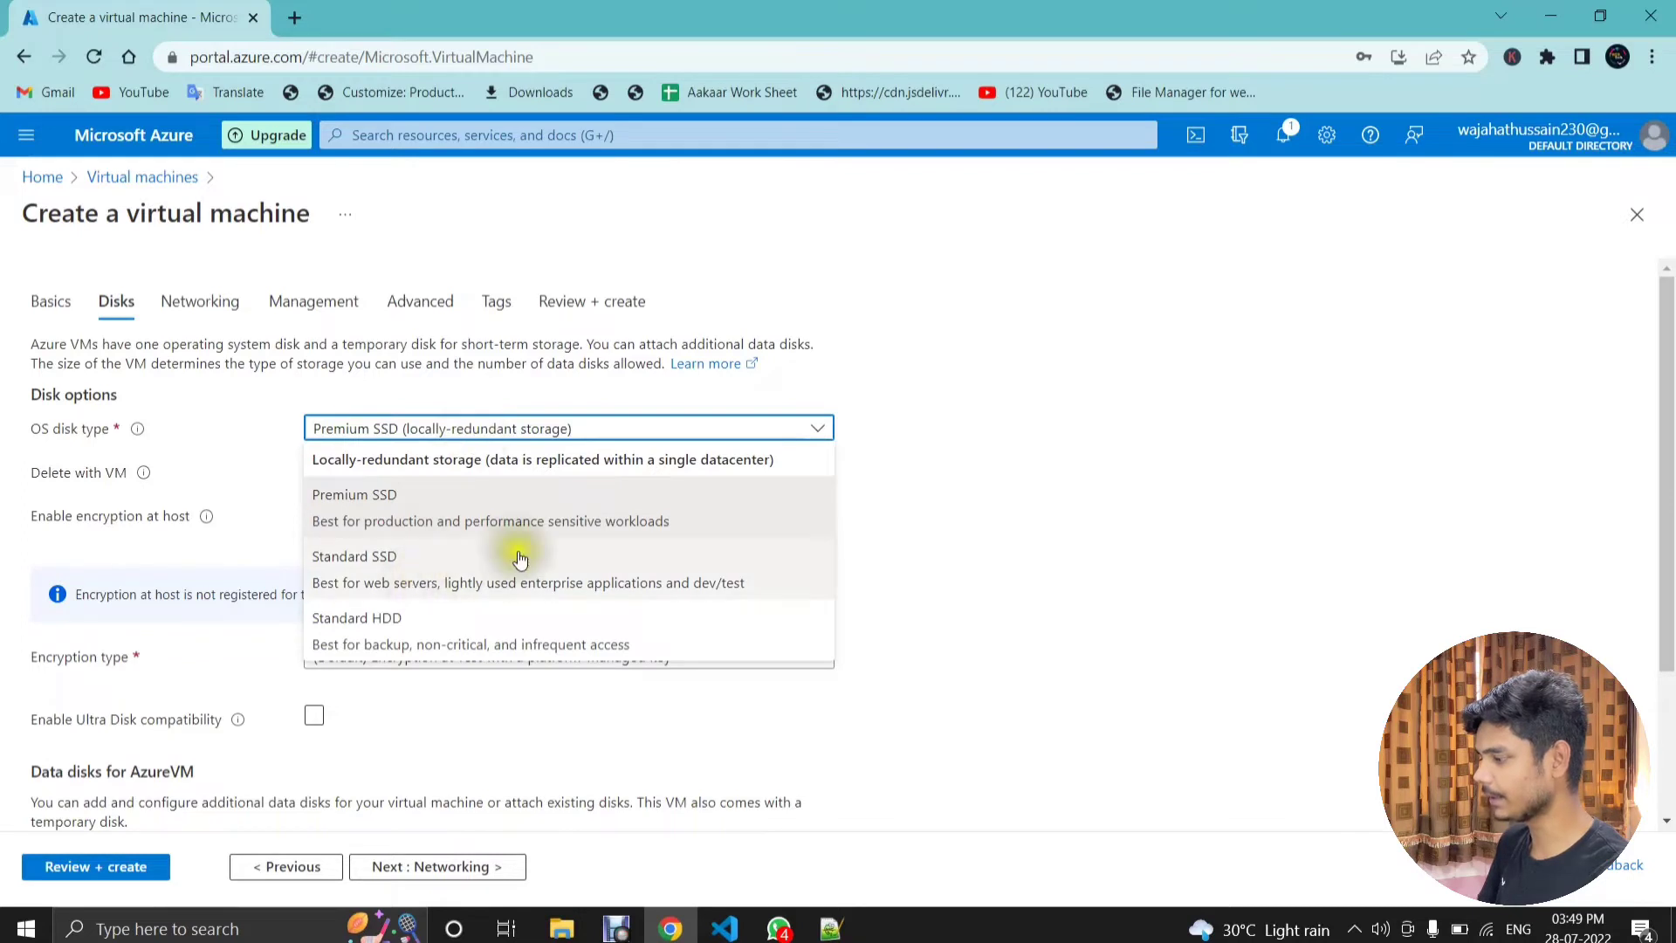
click(599, 564)
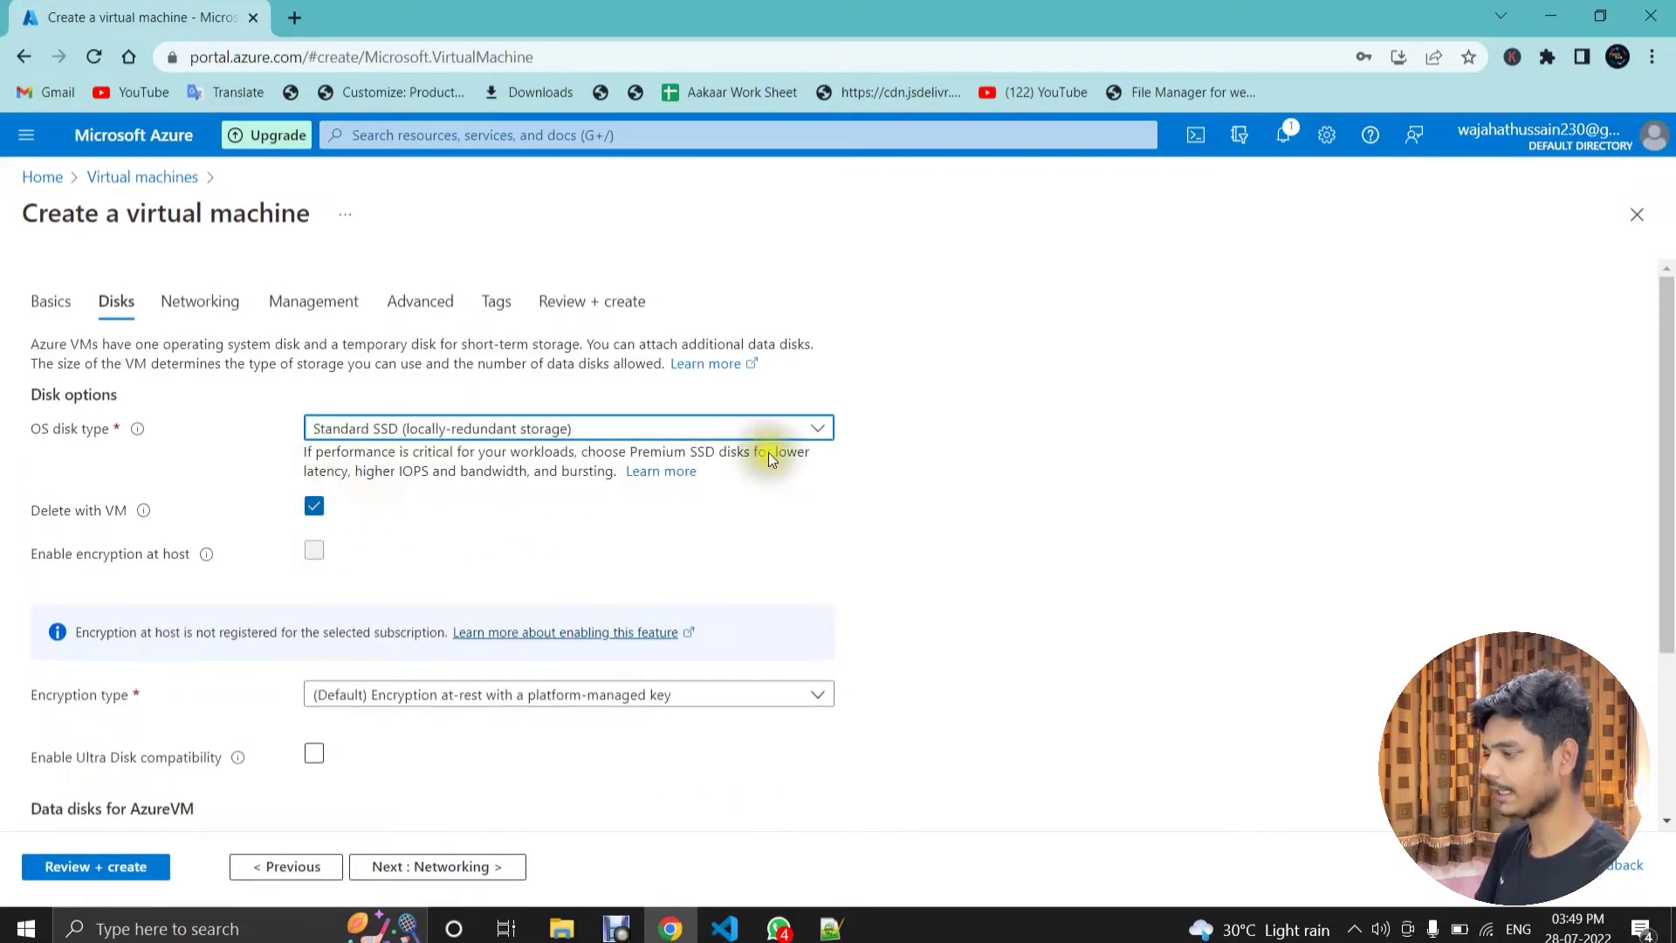
scroll(385, 568, down, 3)
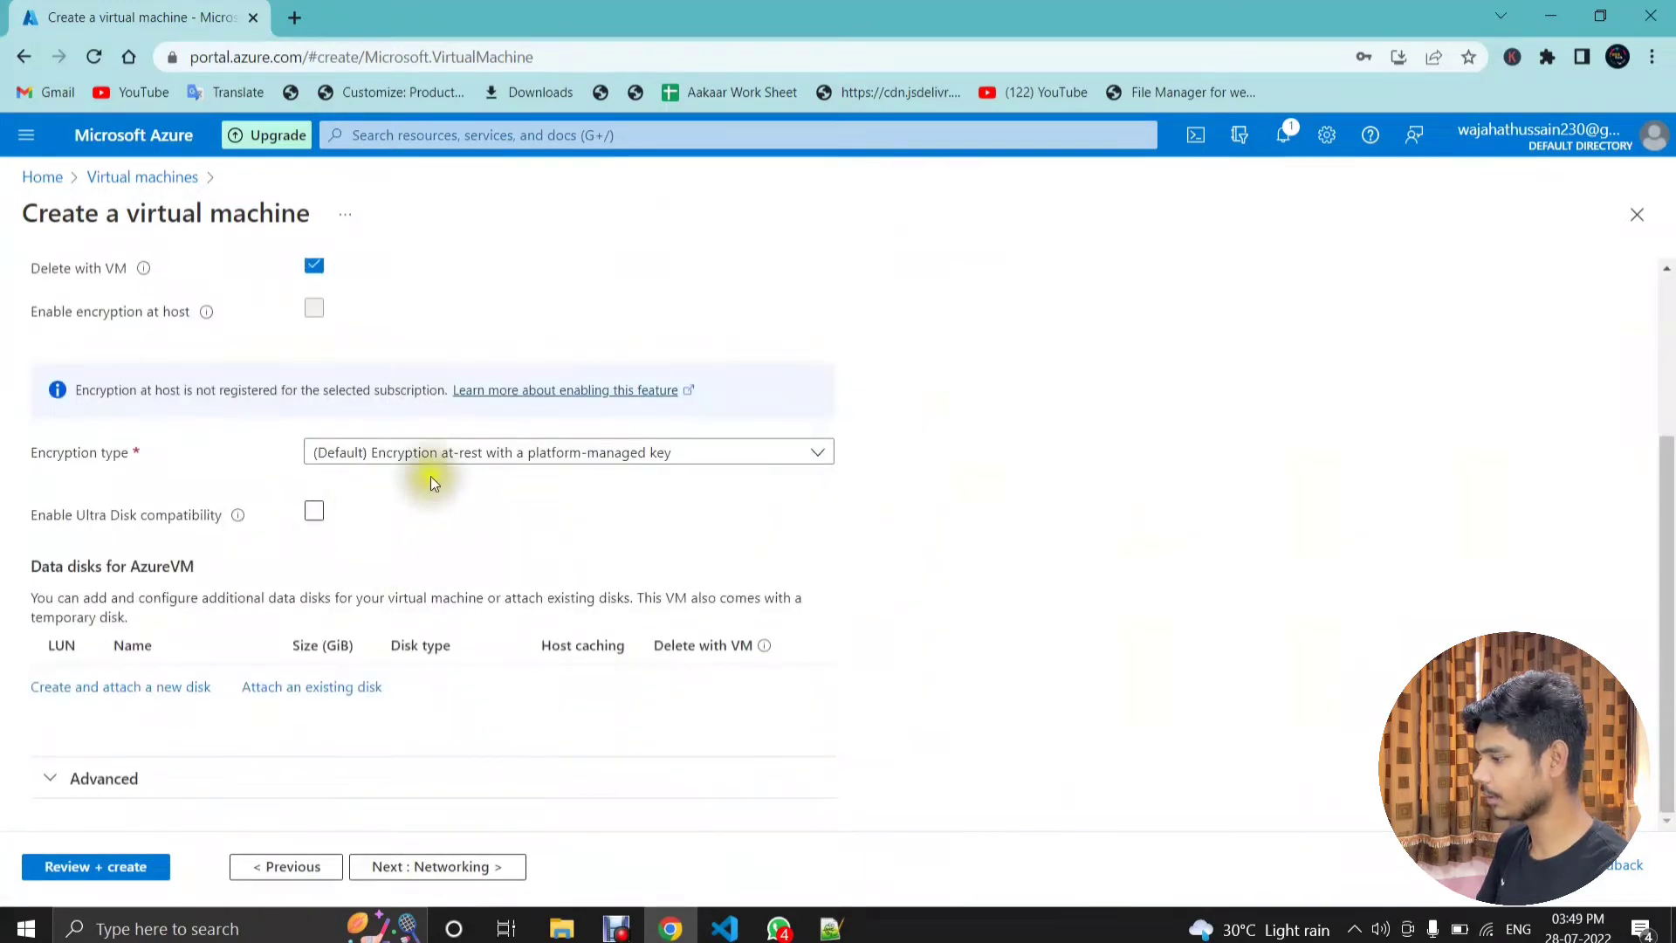
click(486, 454)
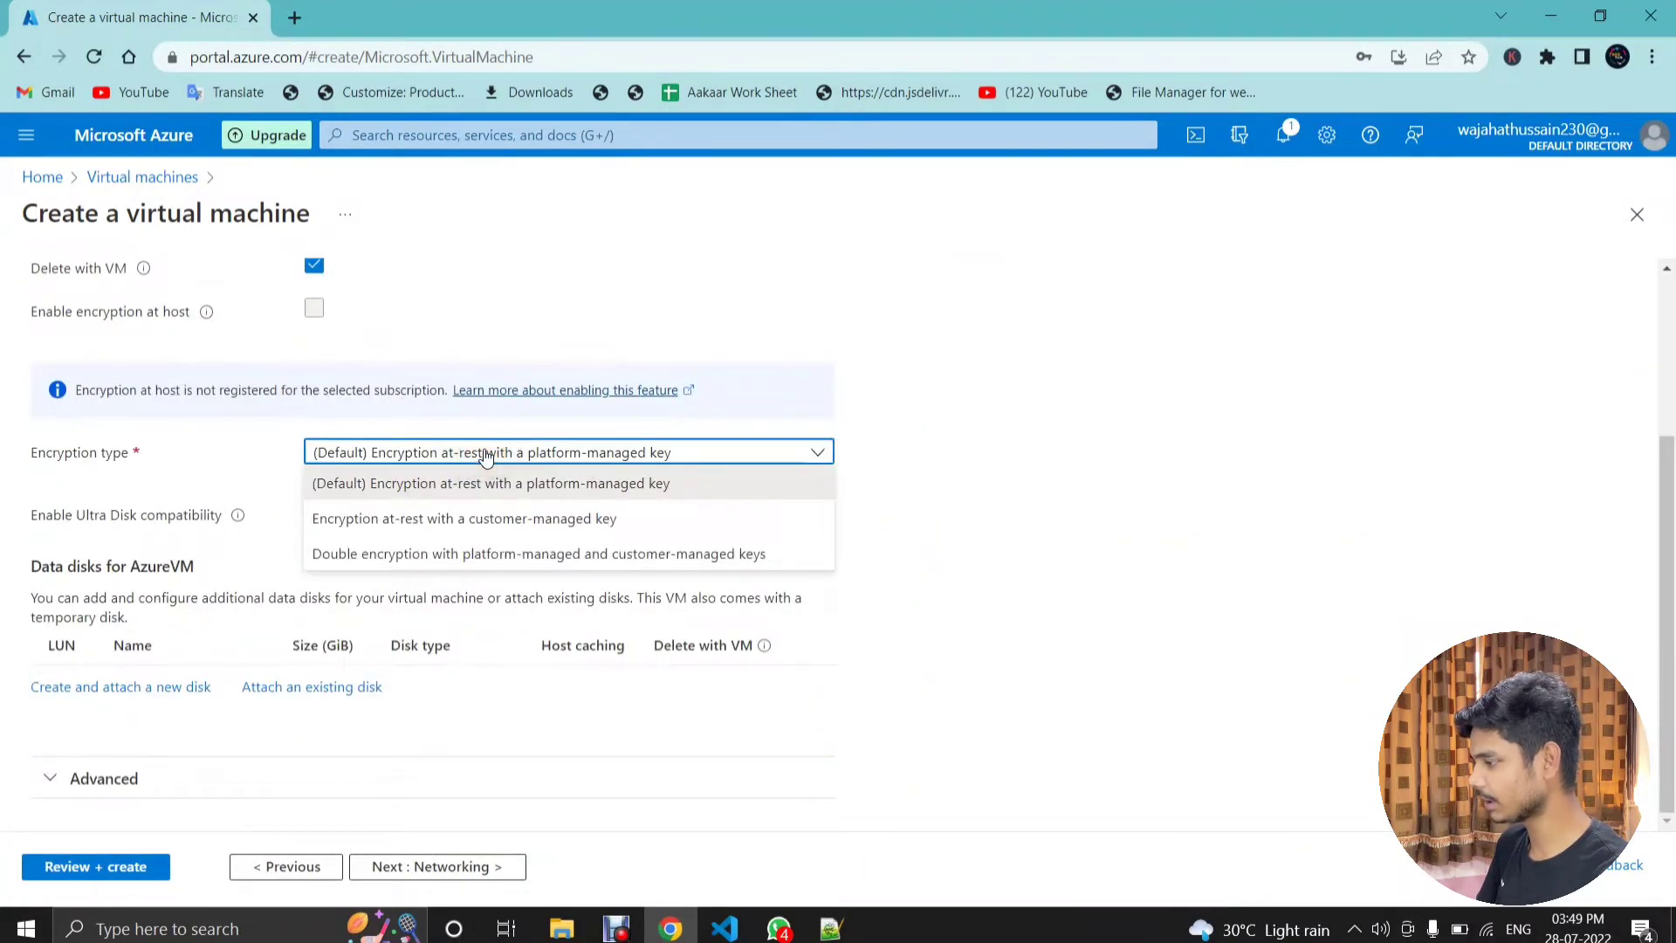
click(472, 454)
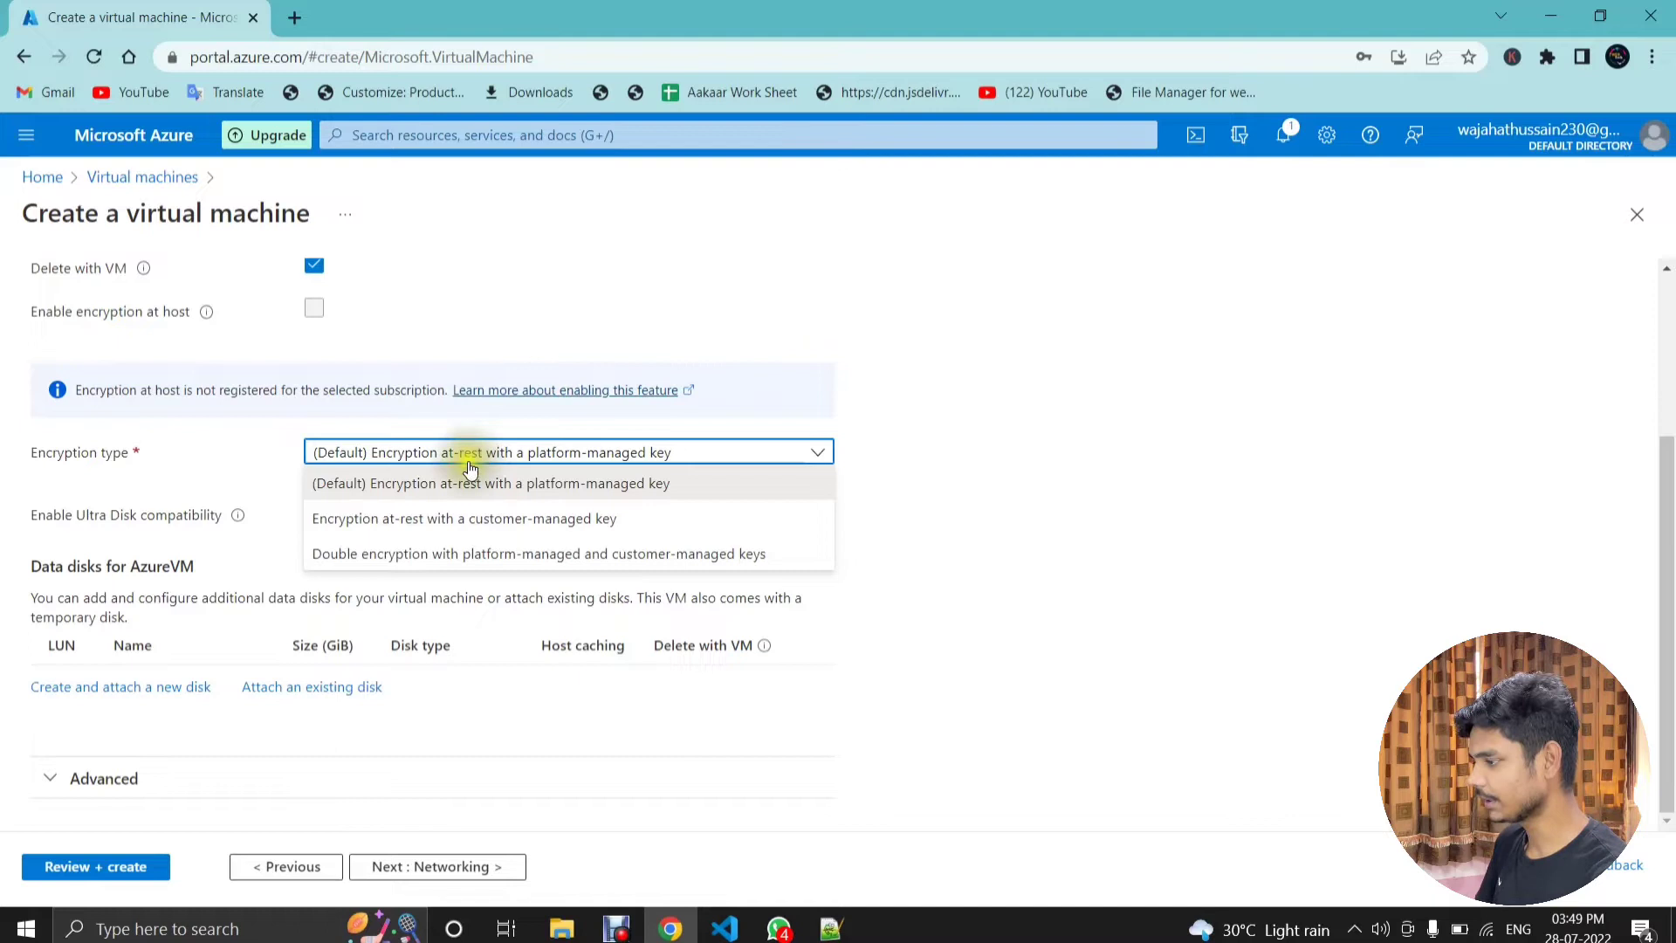
click(49, 777)
scroll(670, 688, down, 2)
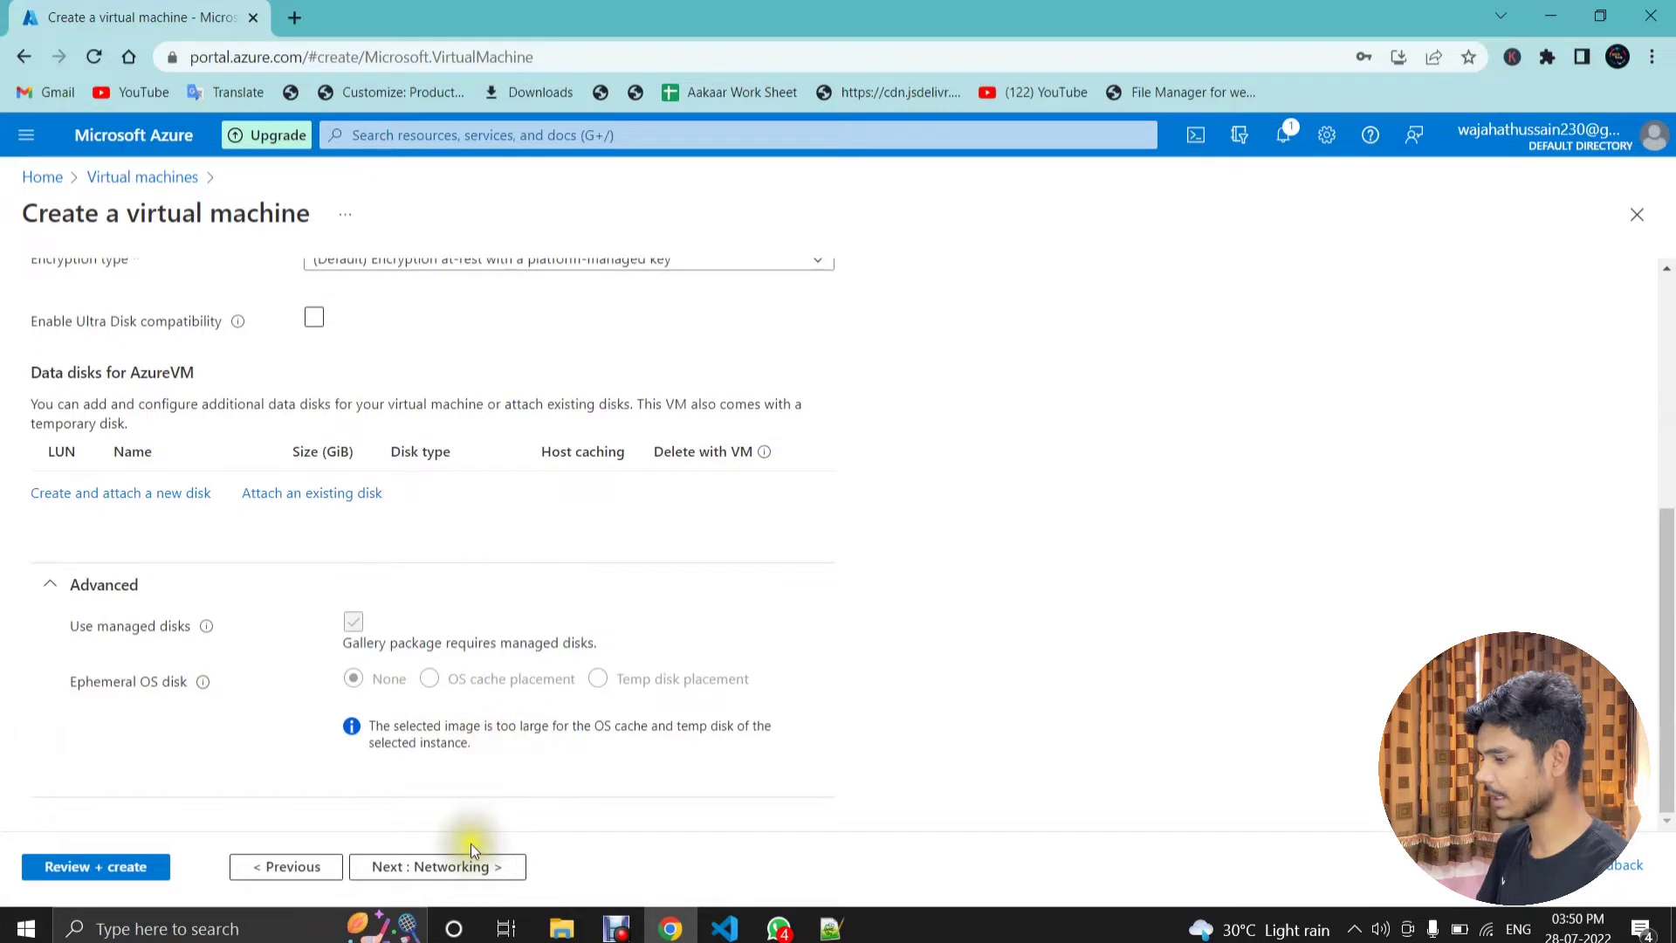
Step: Look through the networking settings, including the virtual network and subnet choices, keep the defaults and continue to the management settings
click(444, 862)
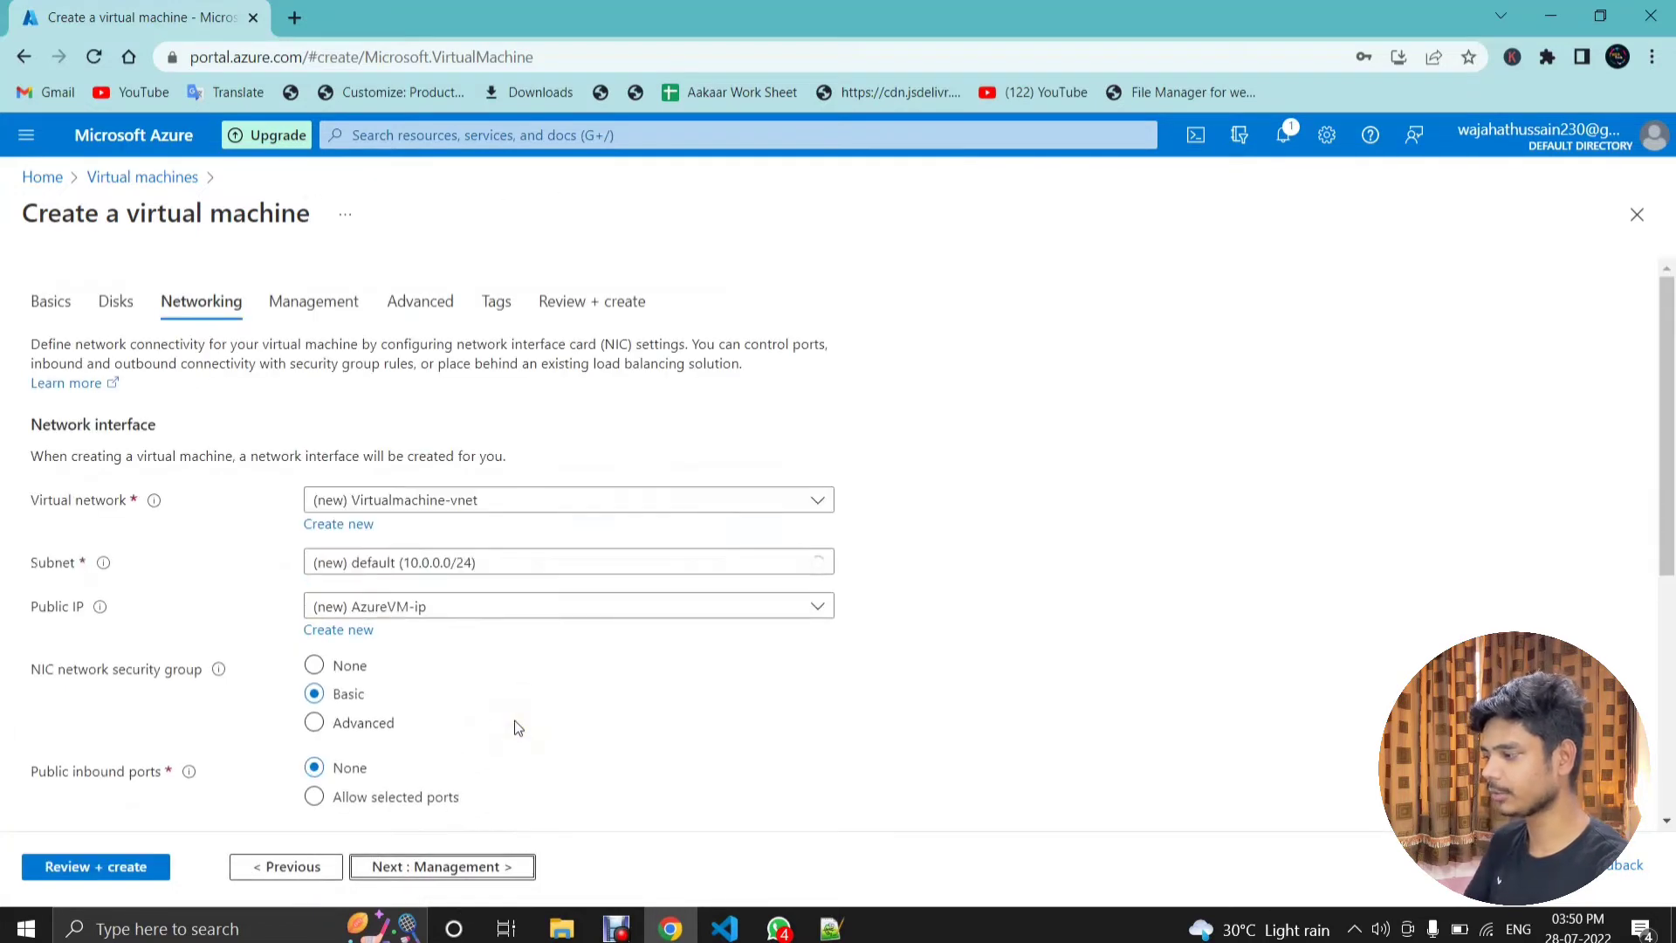
click(502, 516)
click(503, 510)
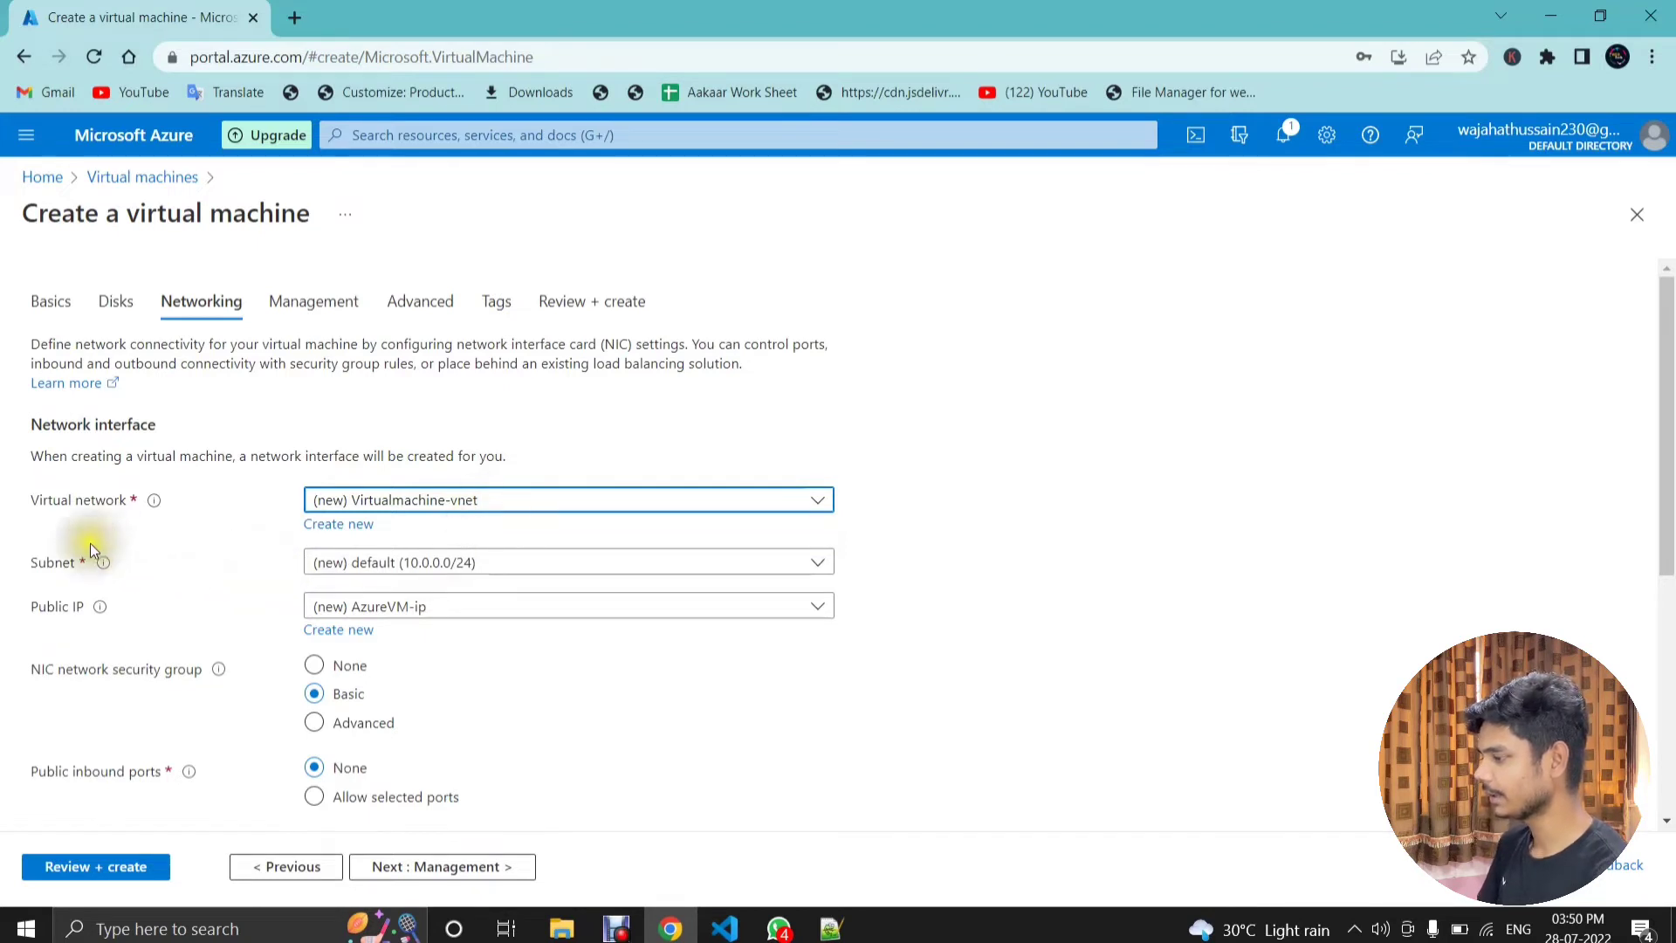
click(512, 562)
click(488, 559)
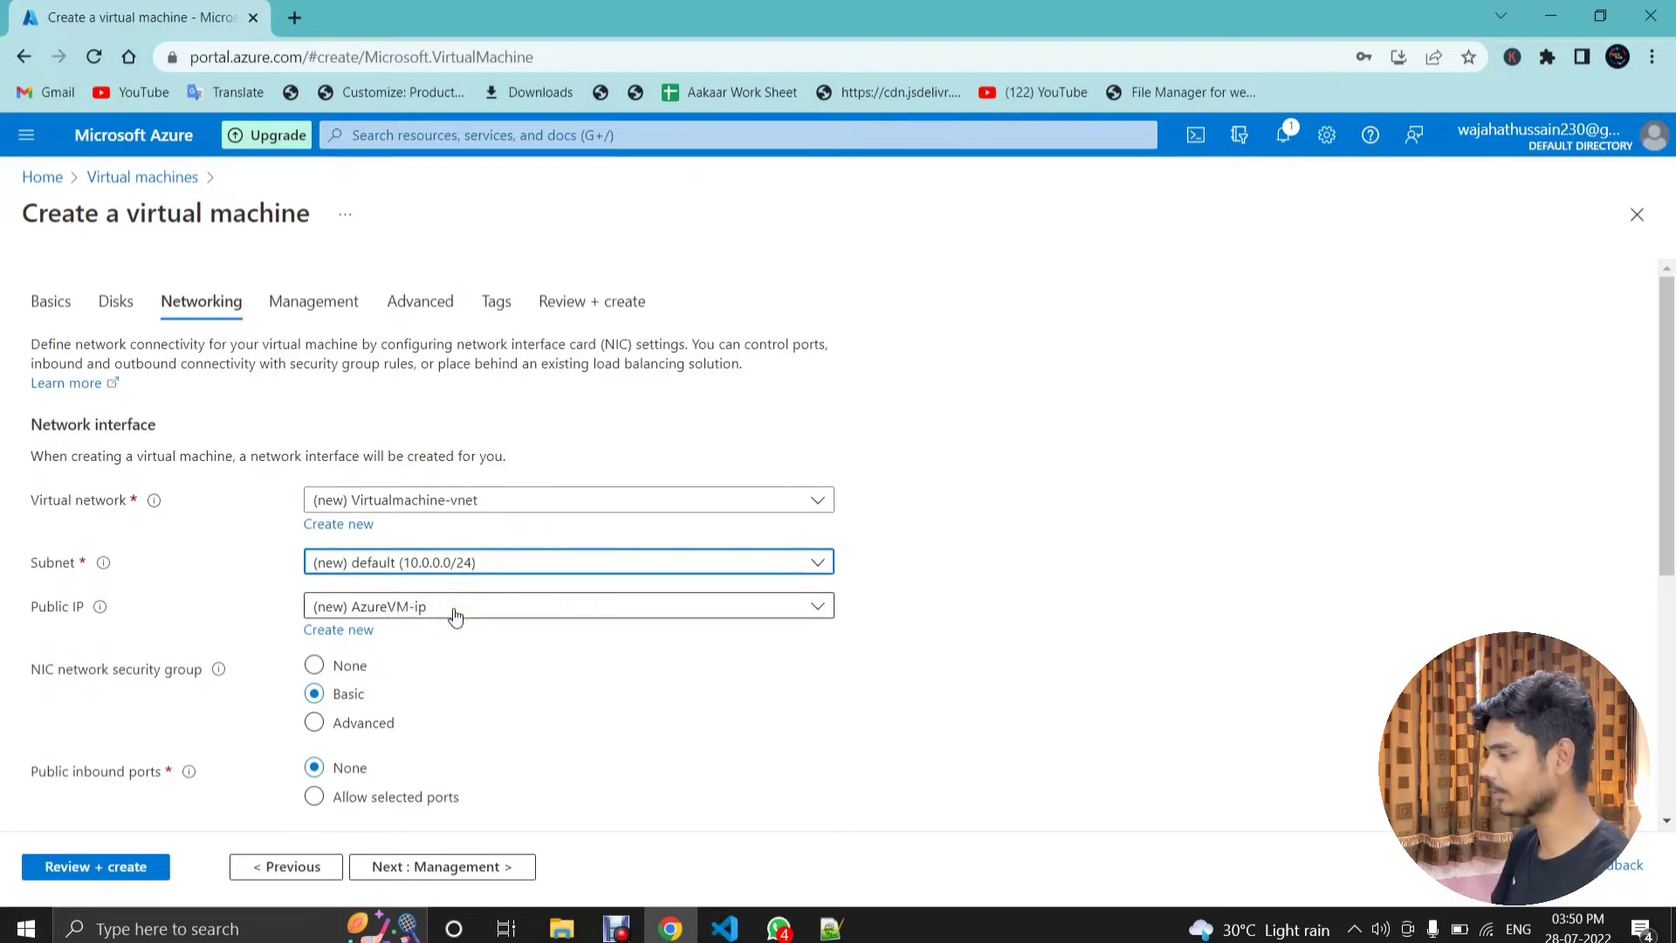
scroll(545, 665, down, 3)
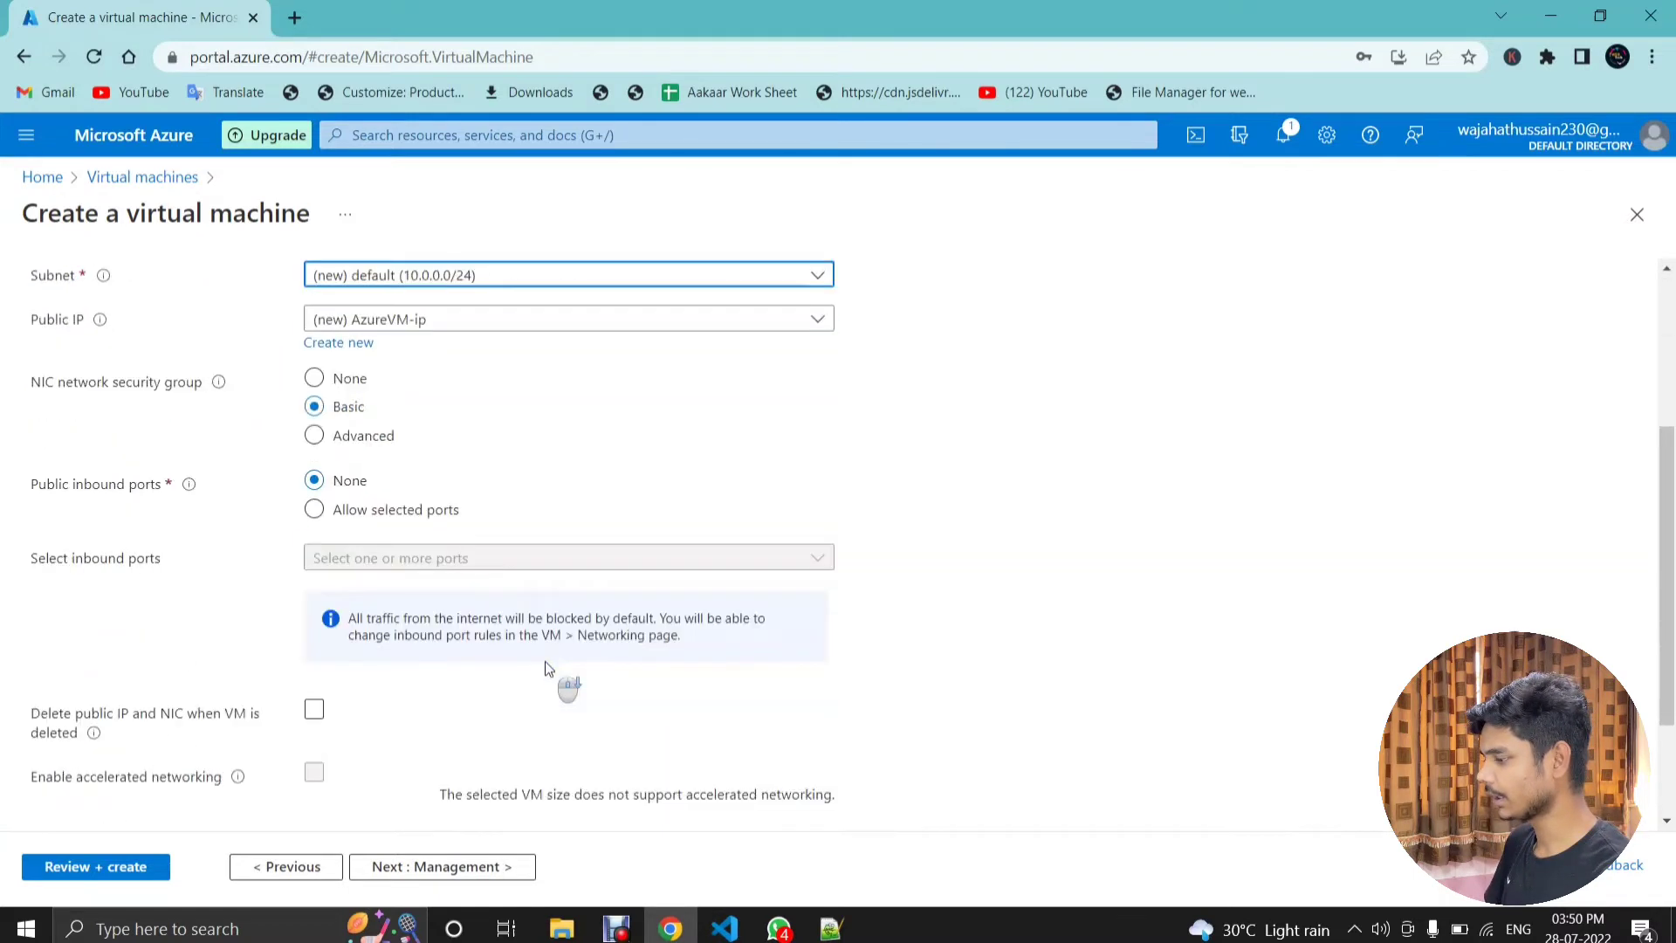
scroll(544, 664, down, 2)
click(455, 867)
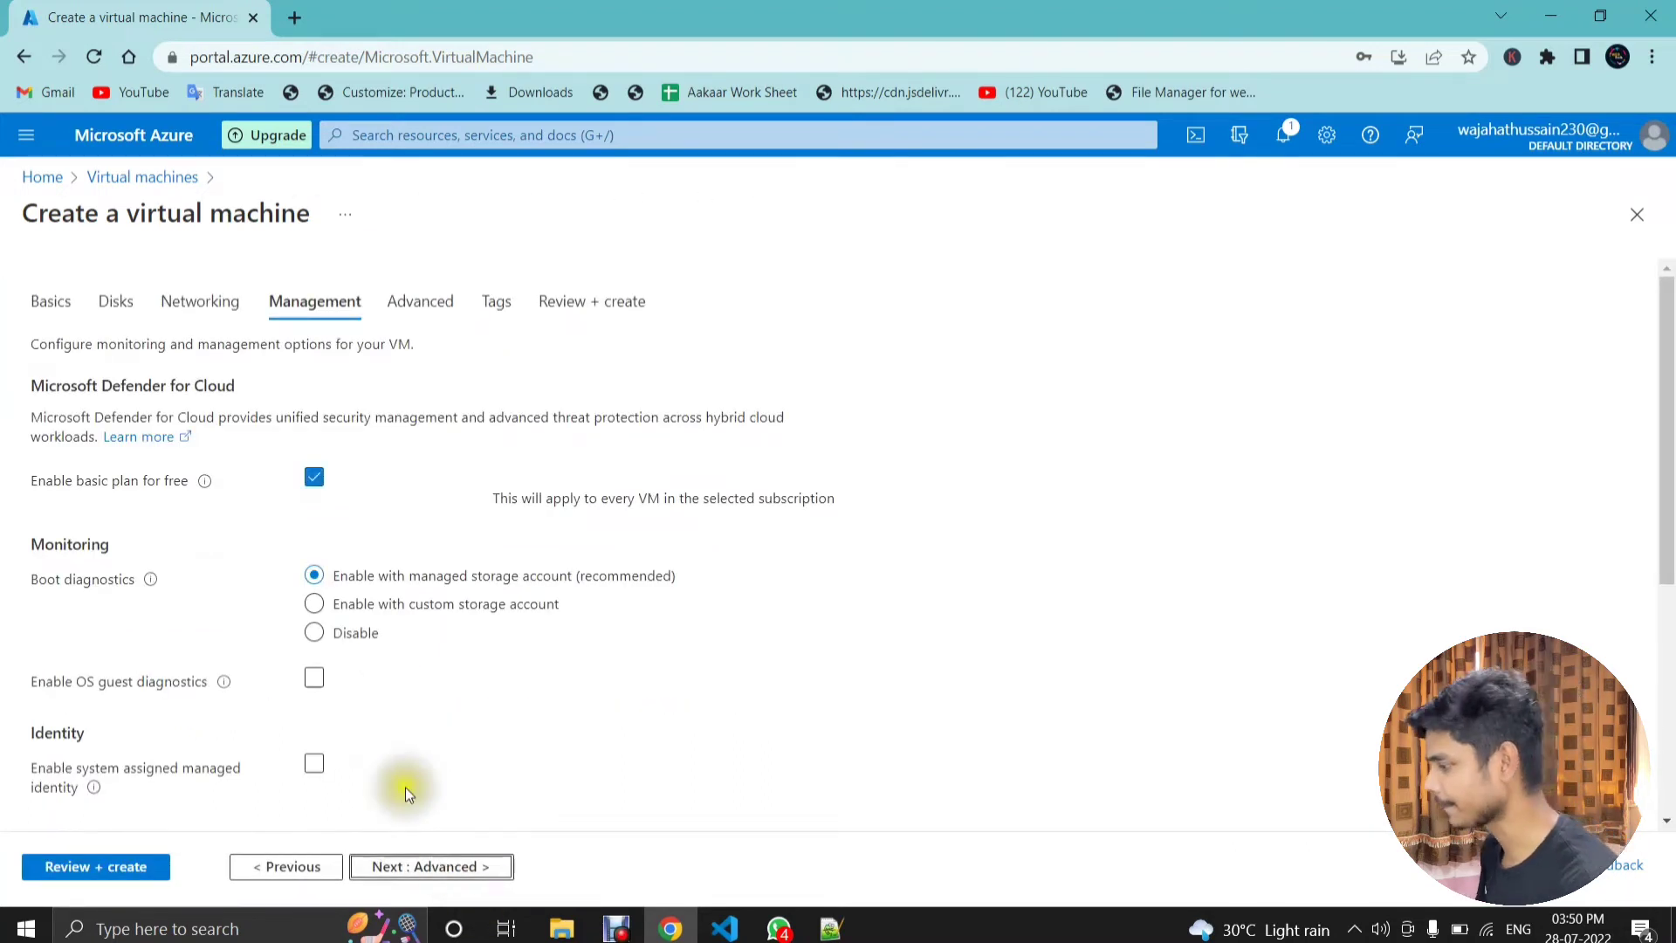
Step: Look through the management settings, including boot diagnostics and auto-shutdown, keep the defaults and continue to the advanced settings
click(407, 602)
scroll(409, 604, down, 2)
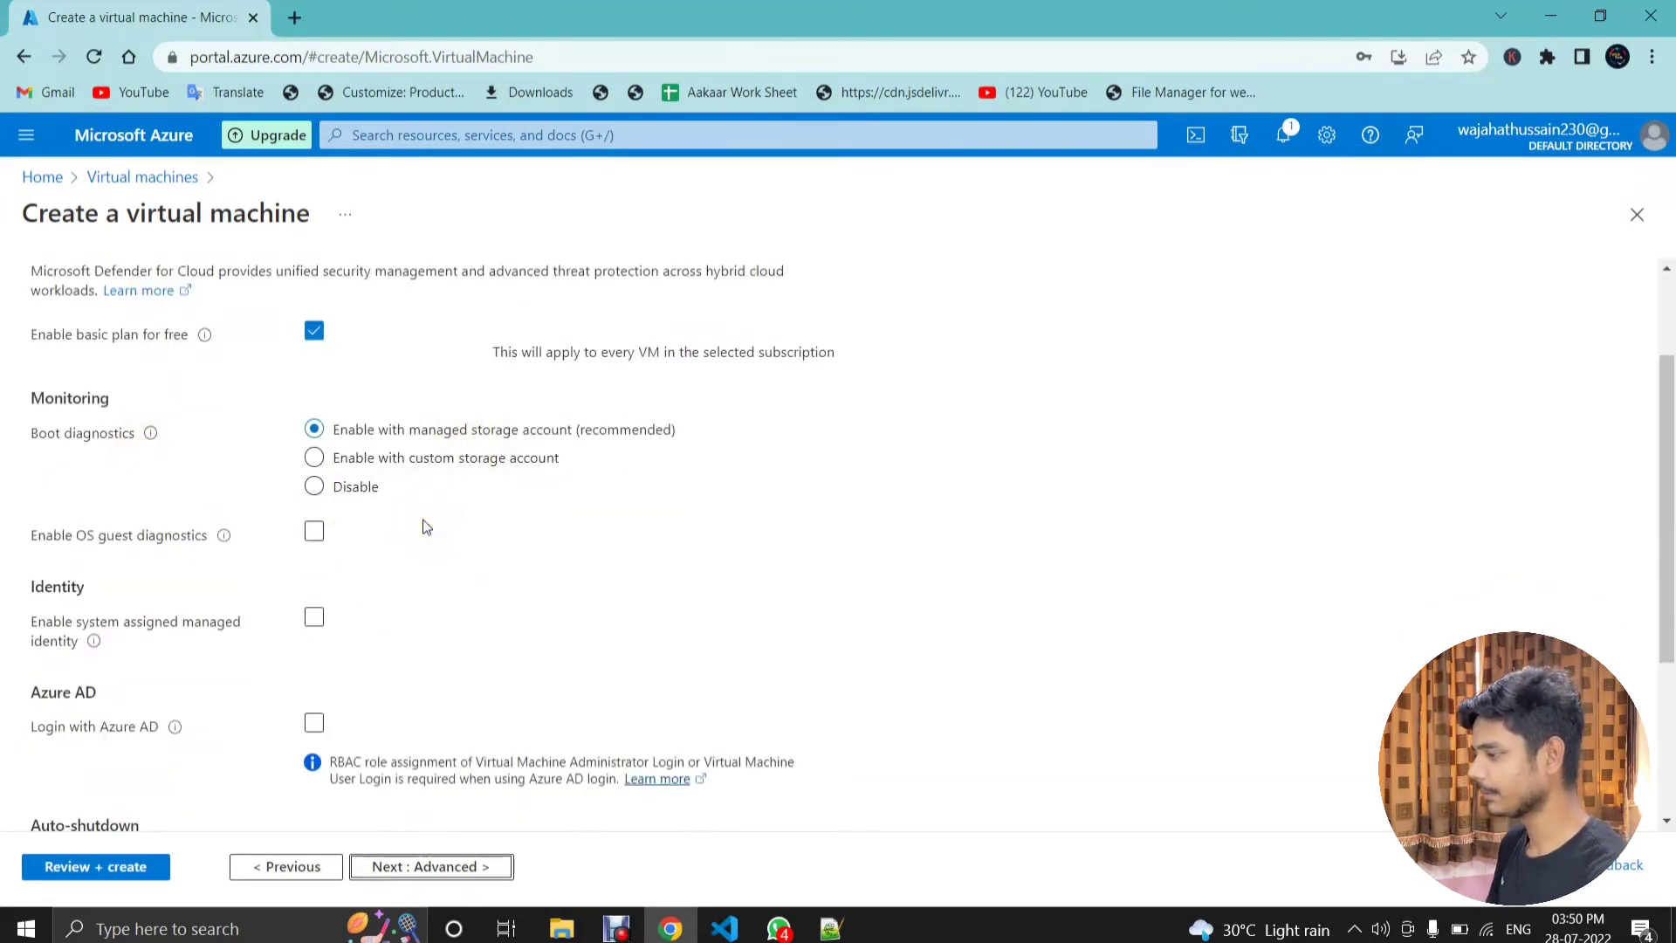
scroll(247, 615, down, 2)
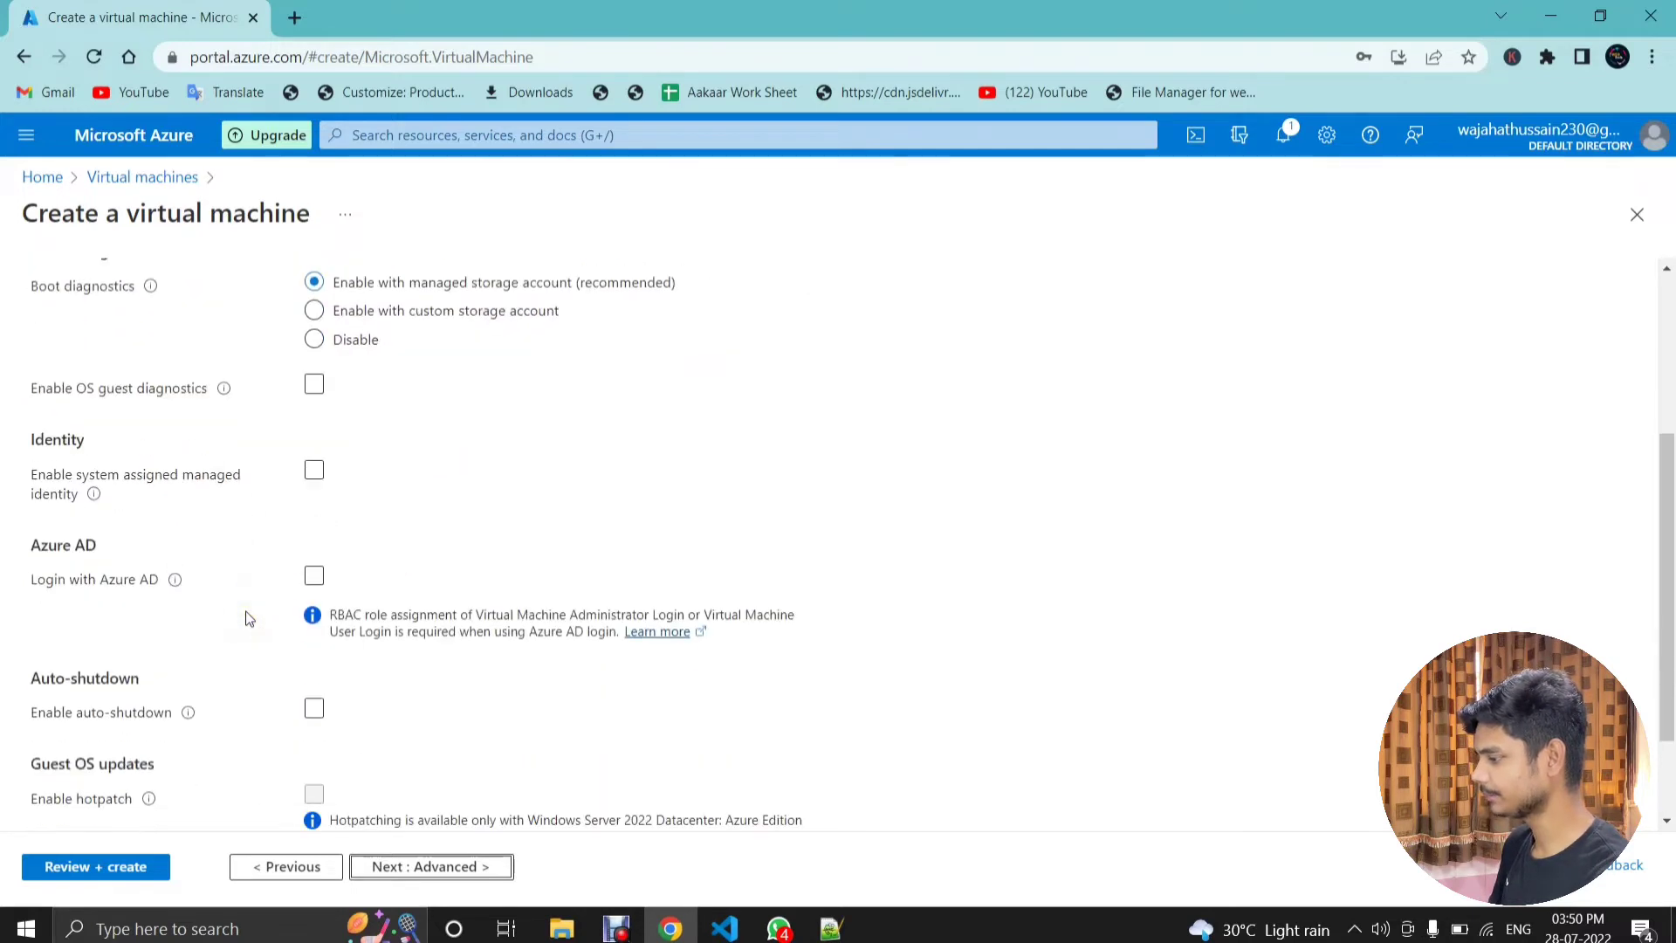
scroll(245, 618, down, 2)
click(314, 579)
click(302, 583)
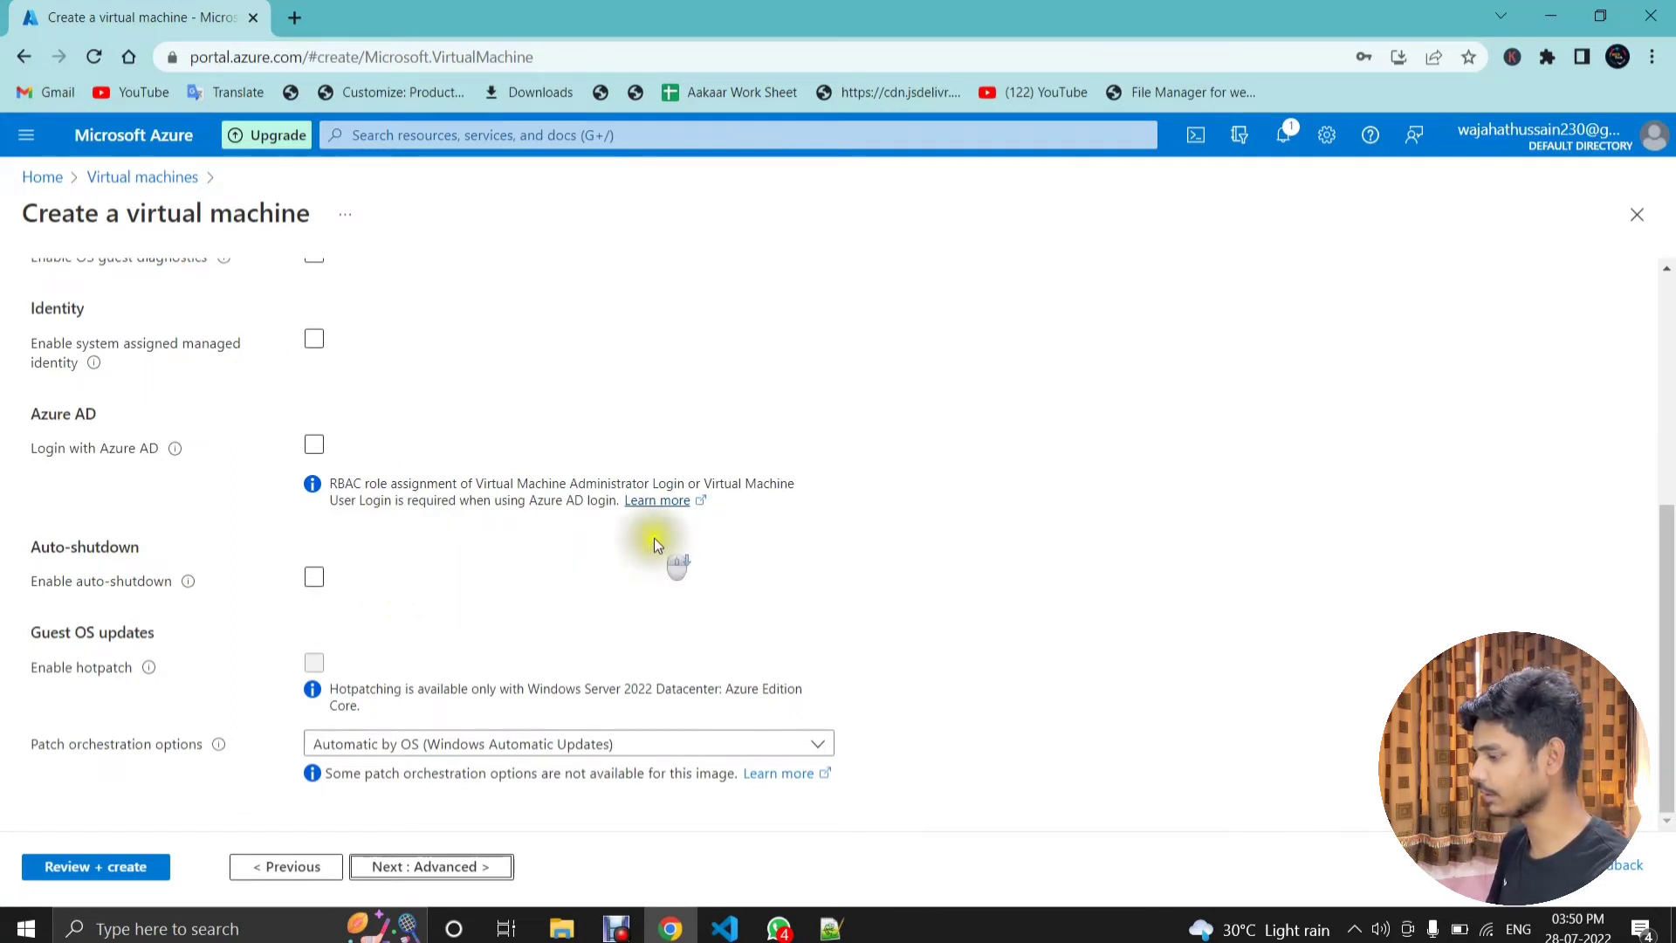
click(463, 866)
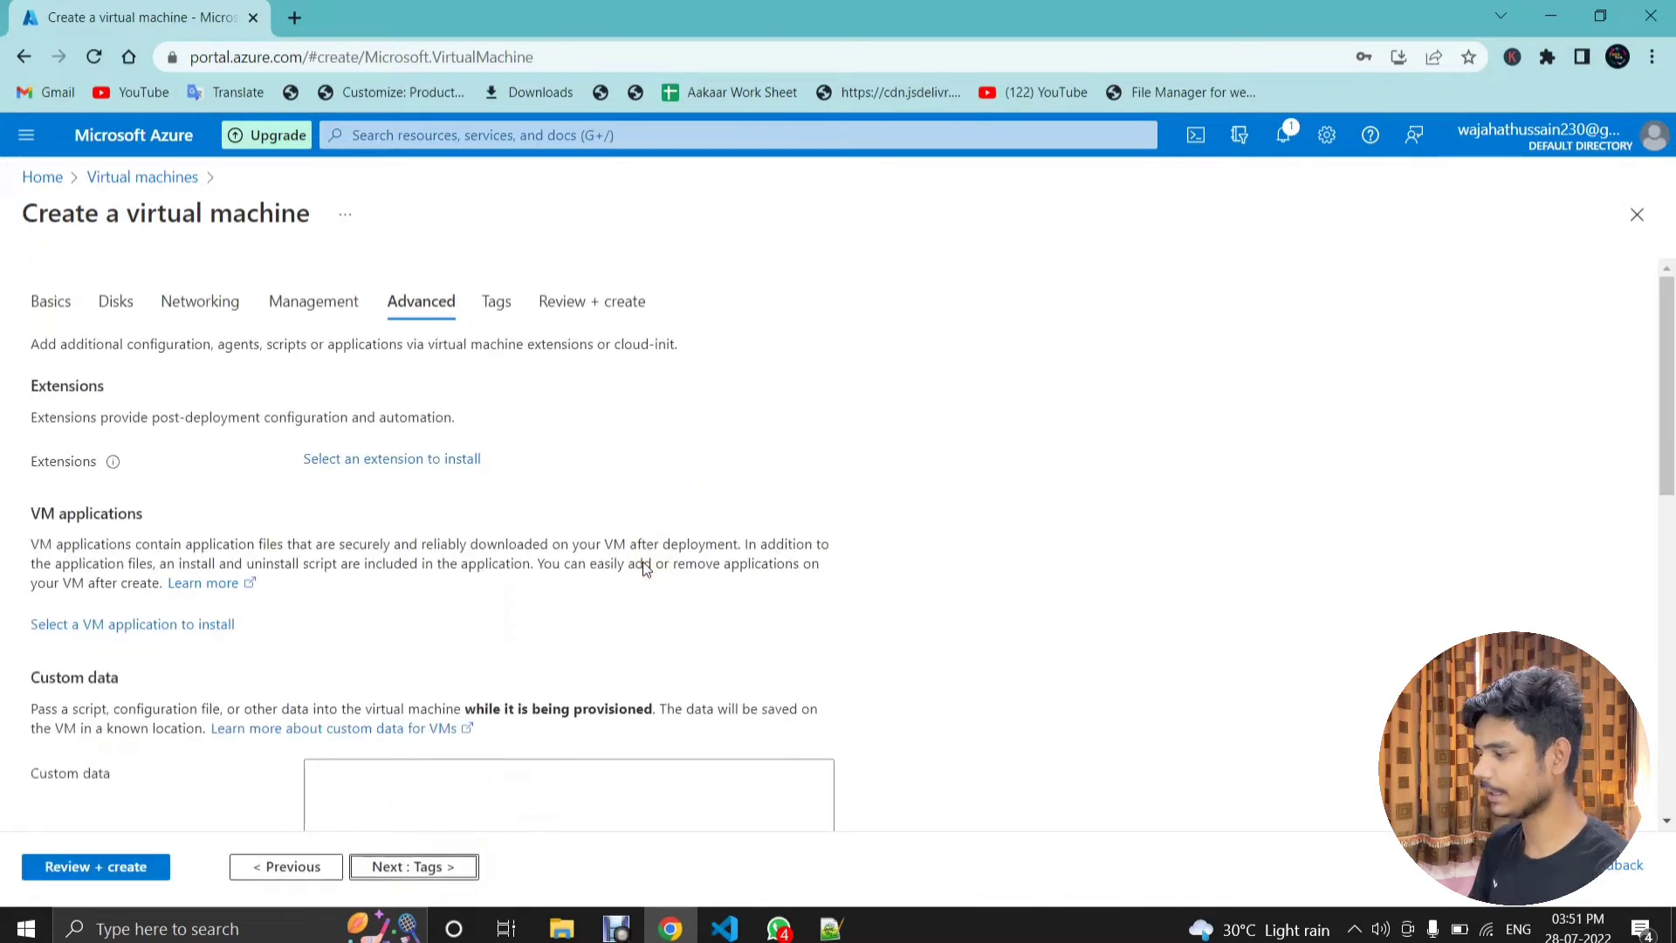
Step: Browse the extensions that can be installed on the virtual machine and close the list without selecting one
scroll(646, 565, down, 2)
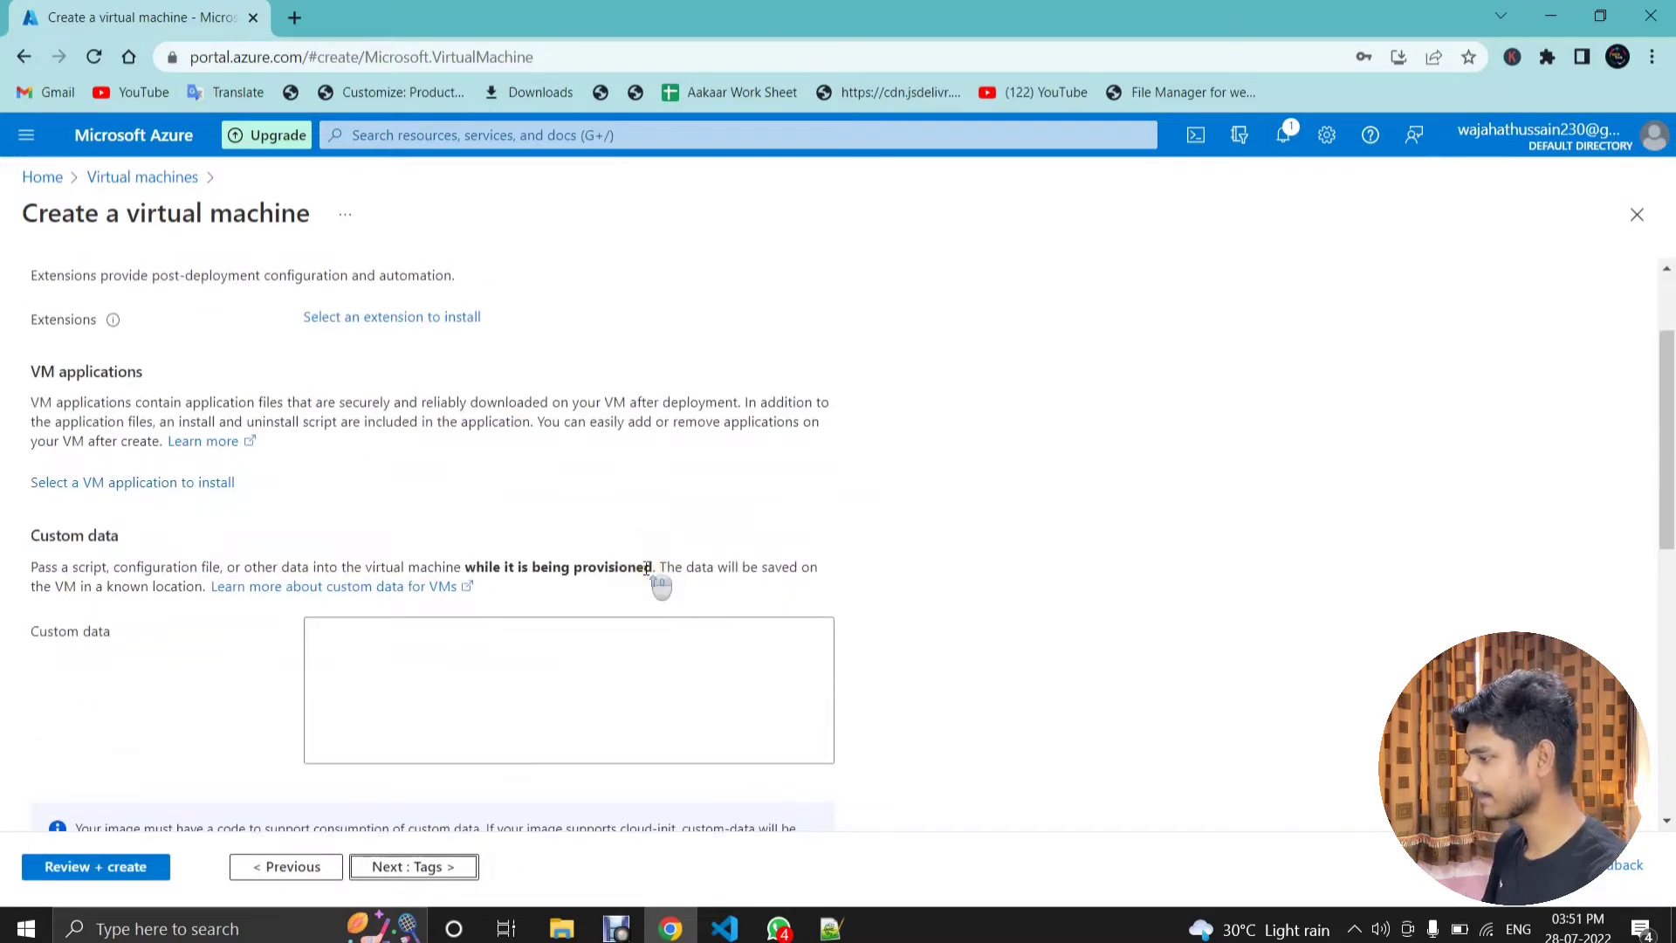
scroll(646, 568, up, 2)
click(421, 461)
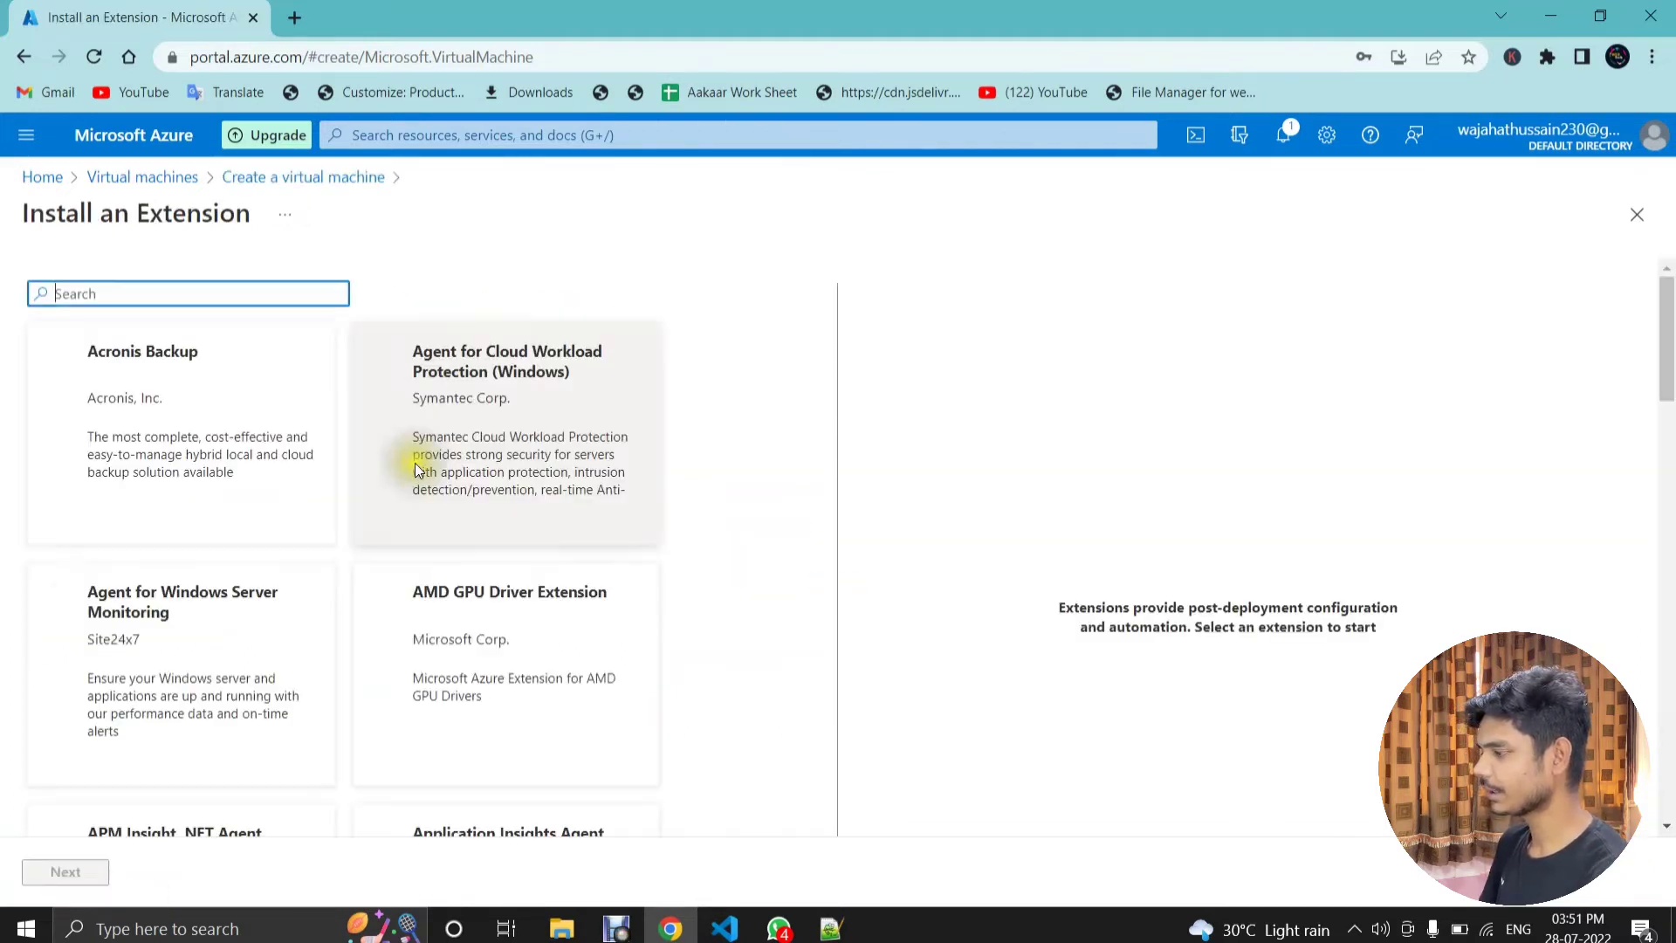
scroll(217, 489, down, 5)
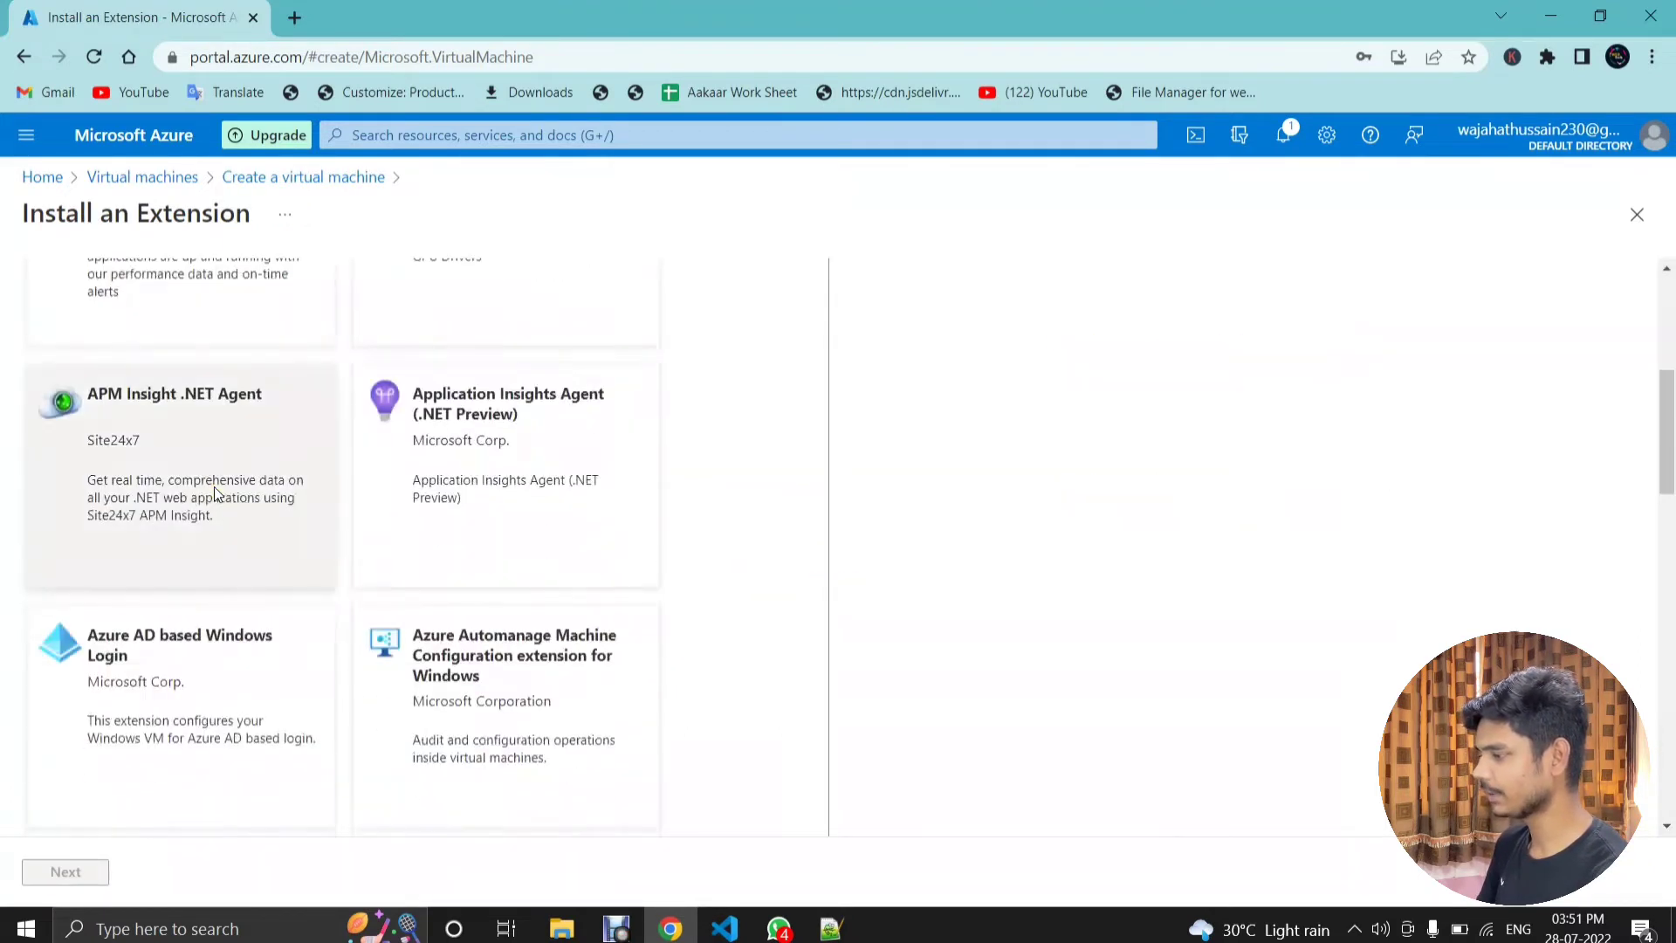
scroll(252, 498, down, 6)
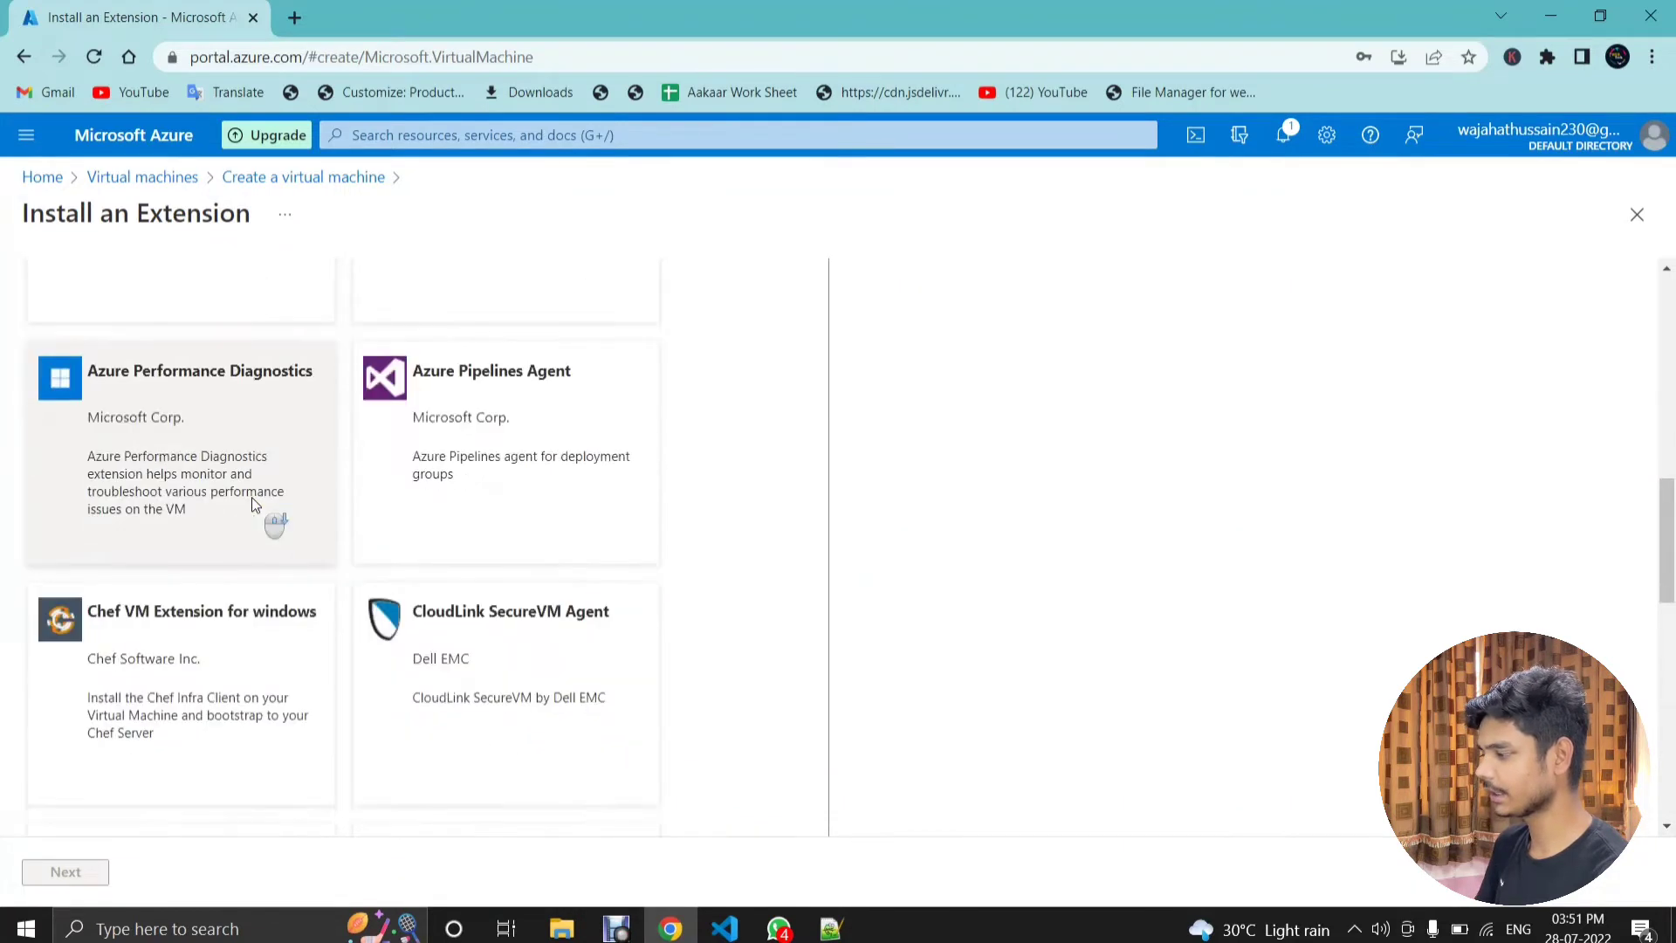
scroll(251, 497, down, 11)
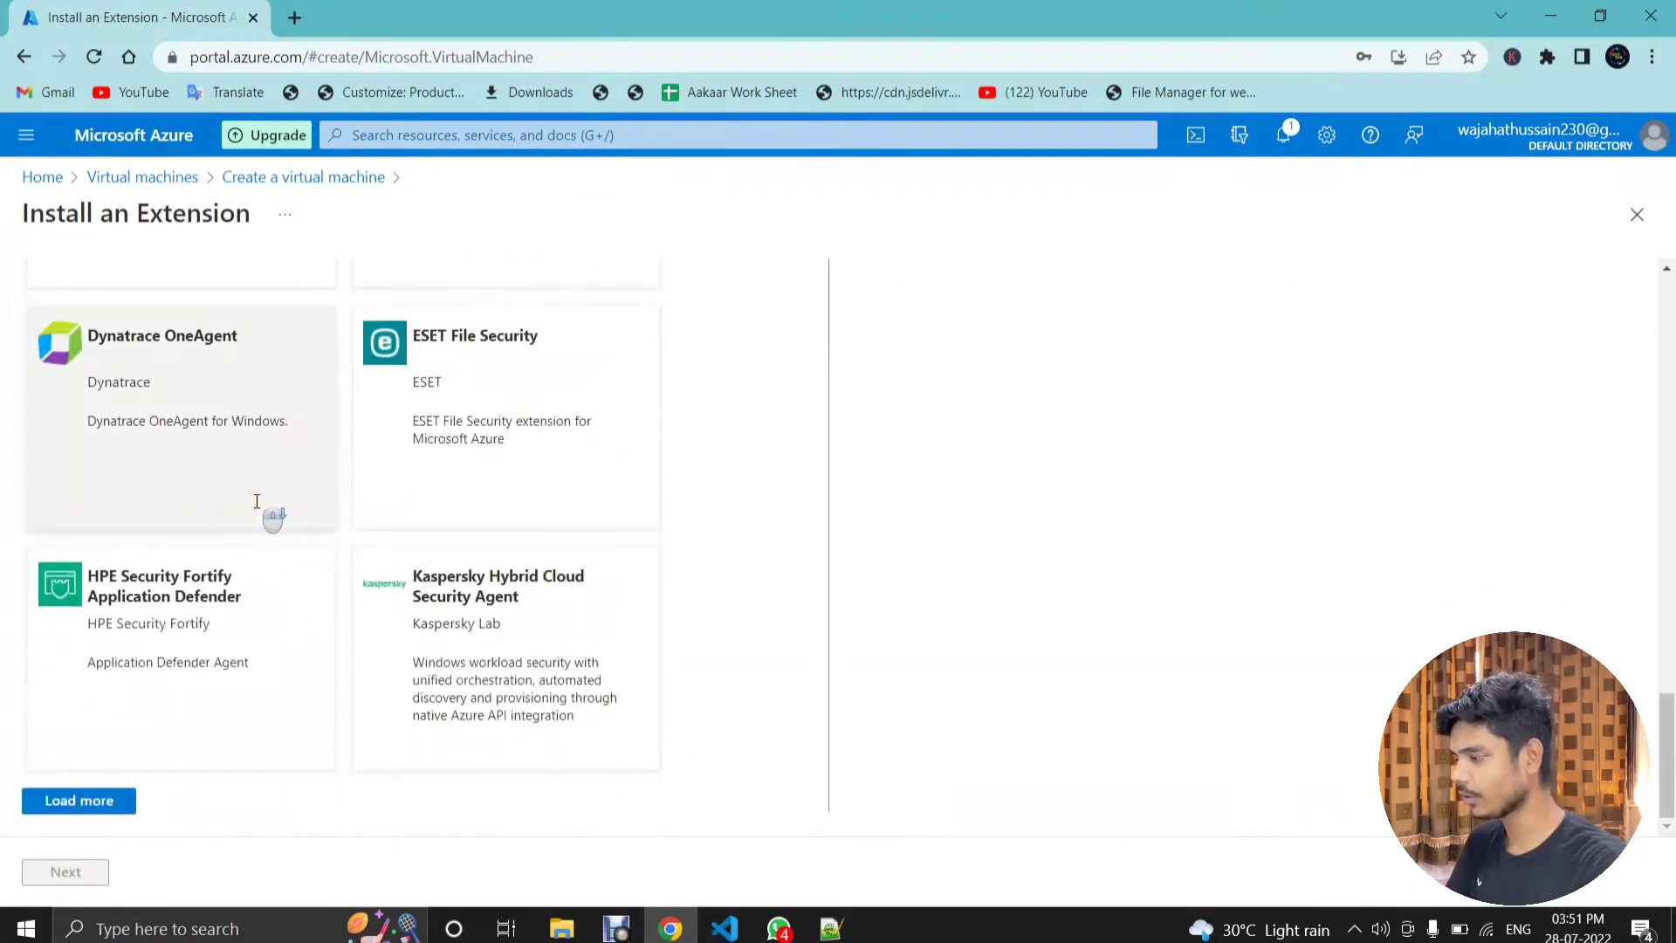
scroll(256, 501, up, 20)
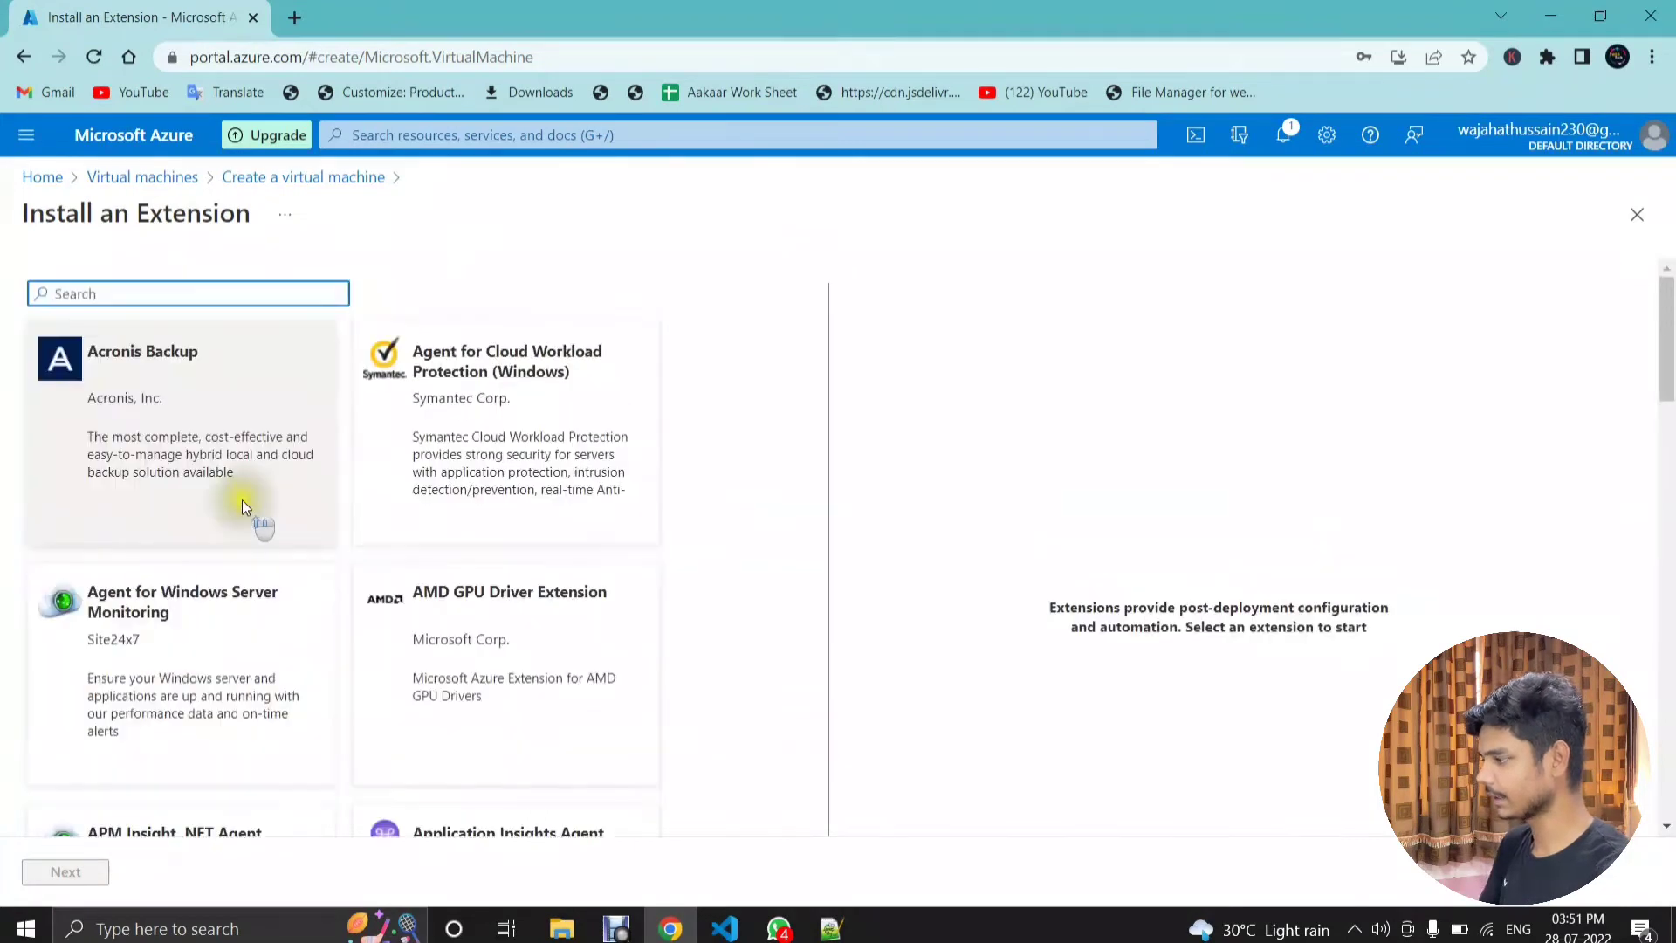
scroll(260, 389, down, 7)
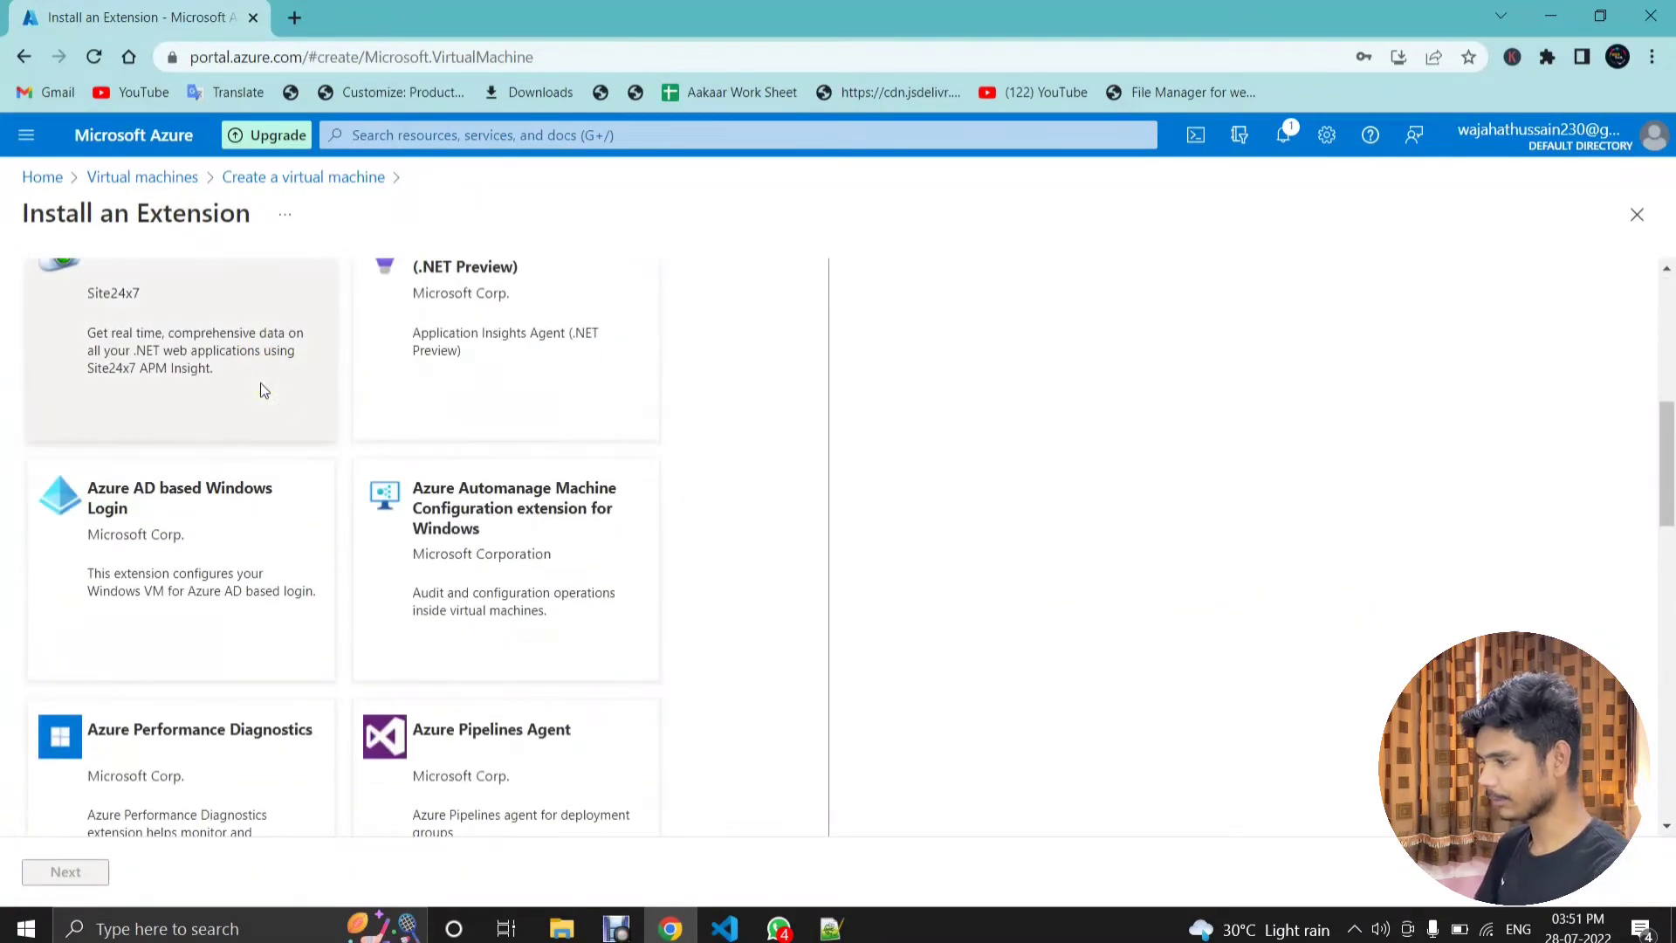
scroll(260, 389, down, 2)
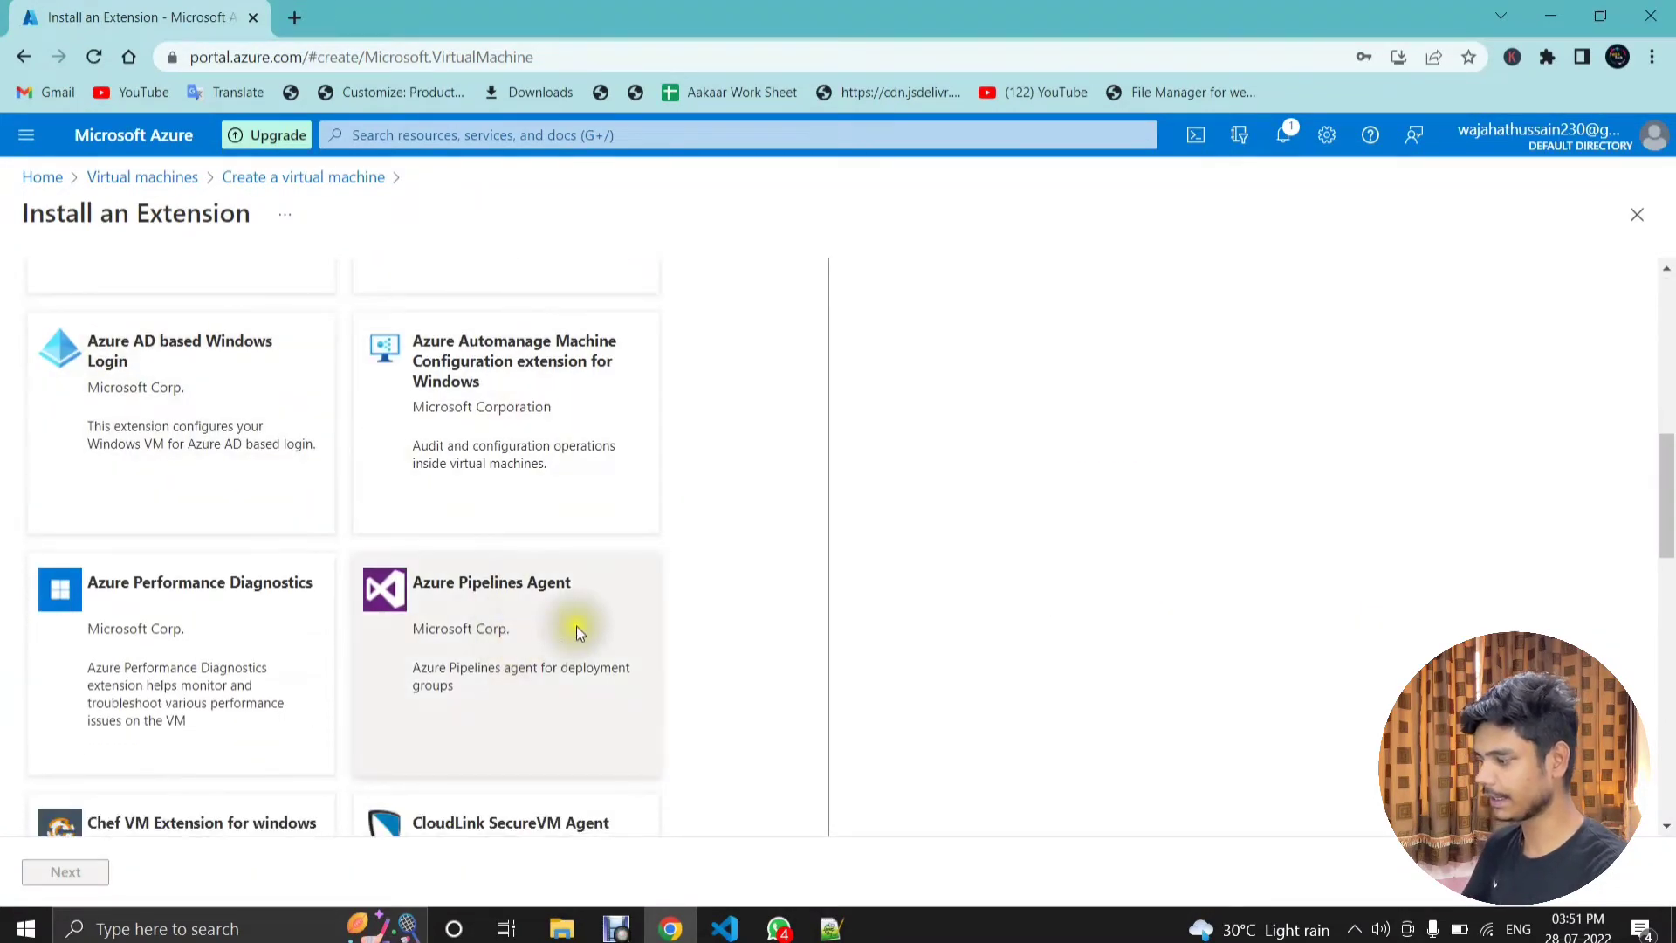
scroll(576, 631, down, 3)
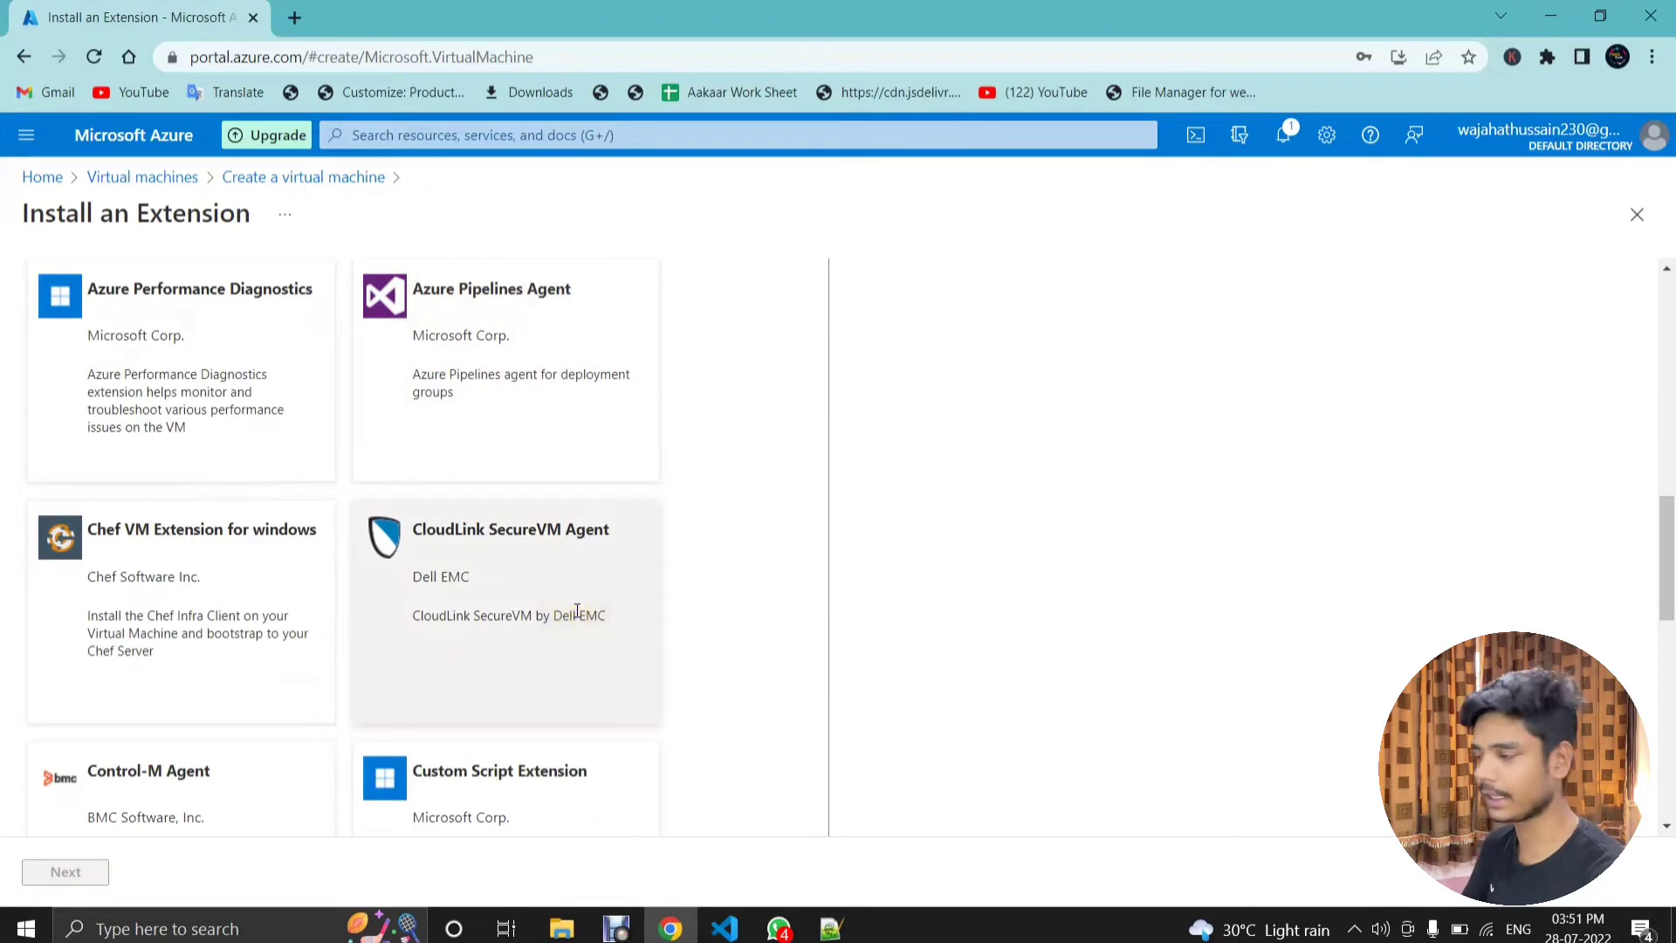
scroll(557, 609, down, 2)
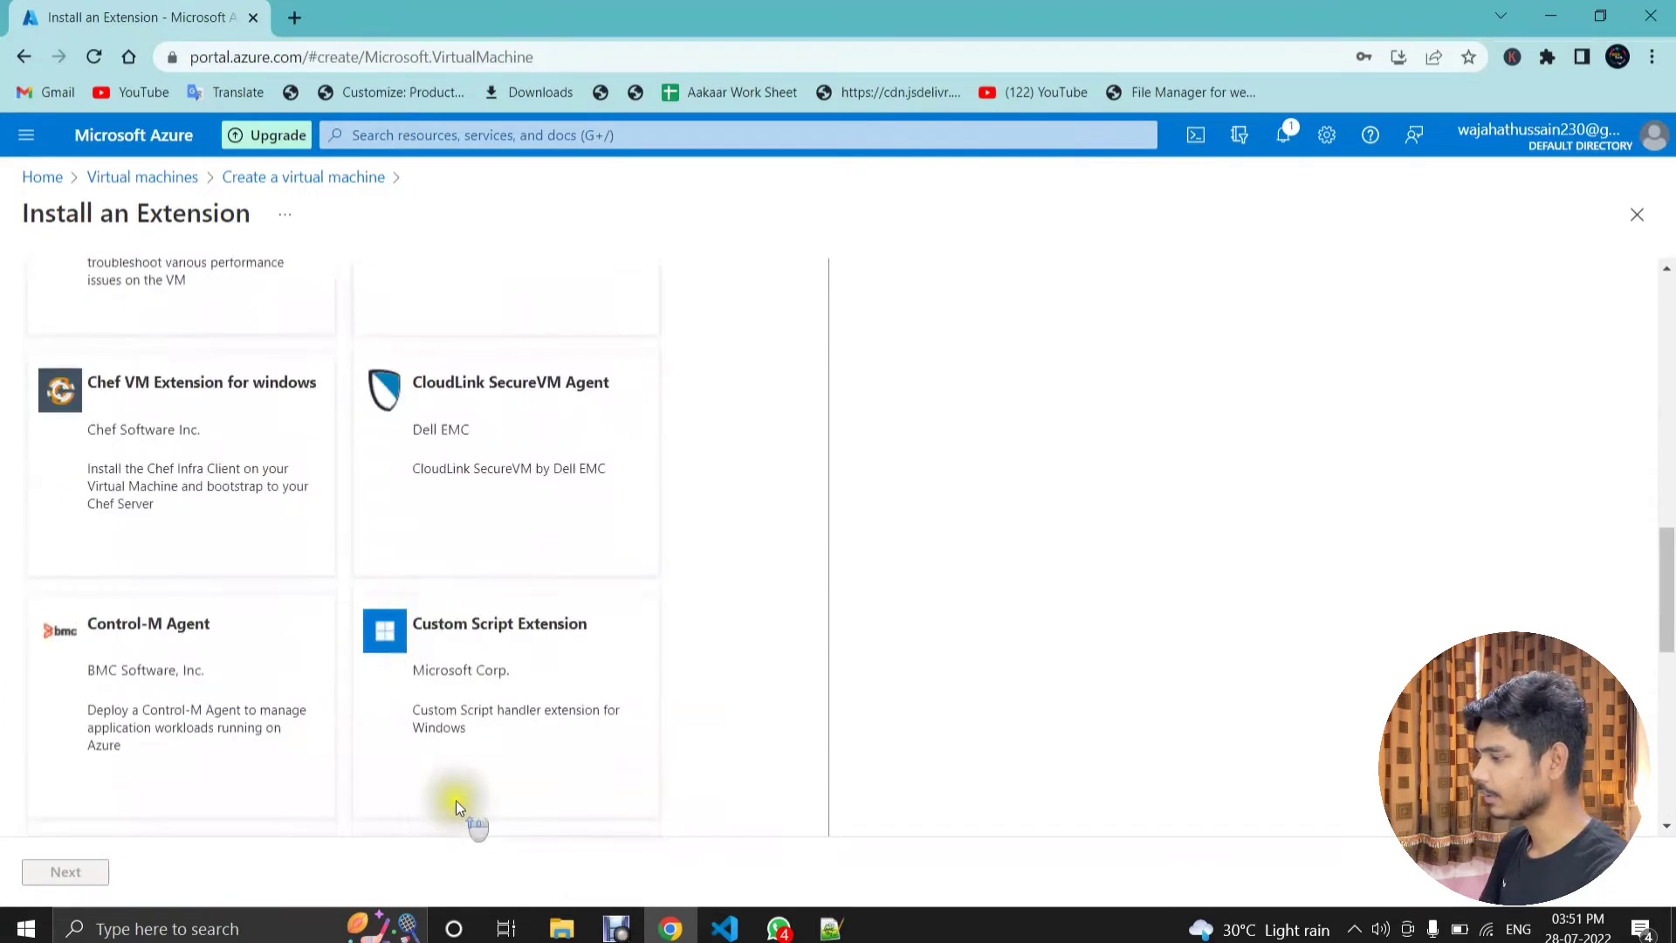
scroll(432, 679, down, 5)
scroll(431, 680, up, 15)
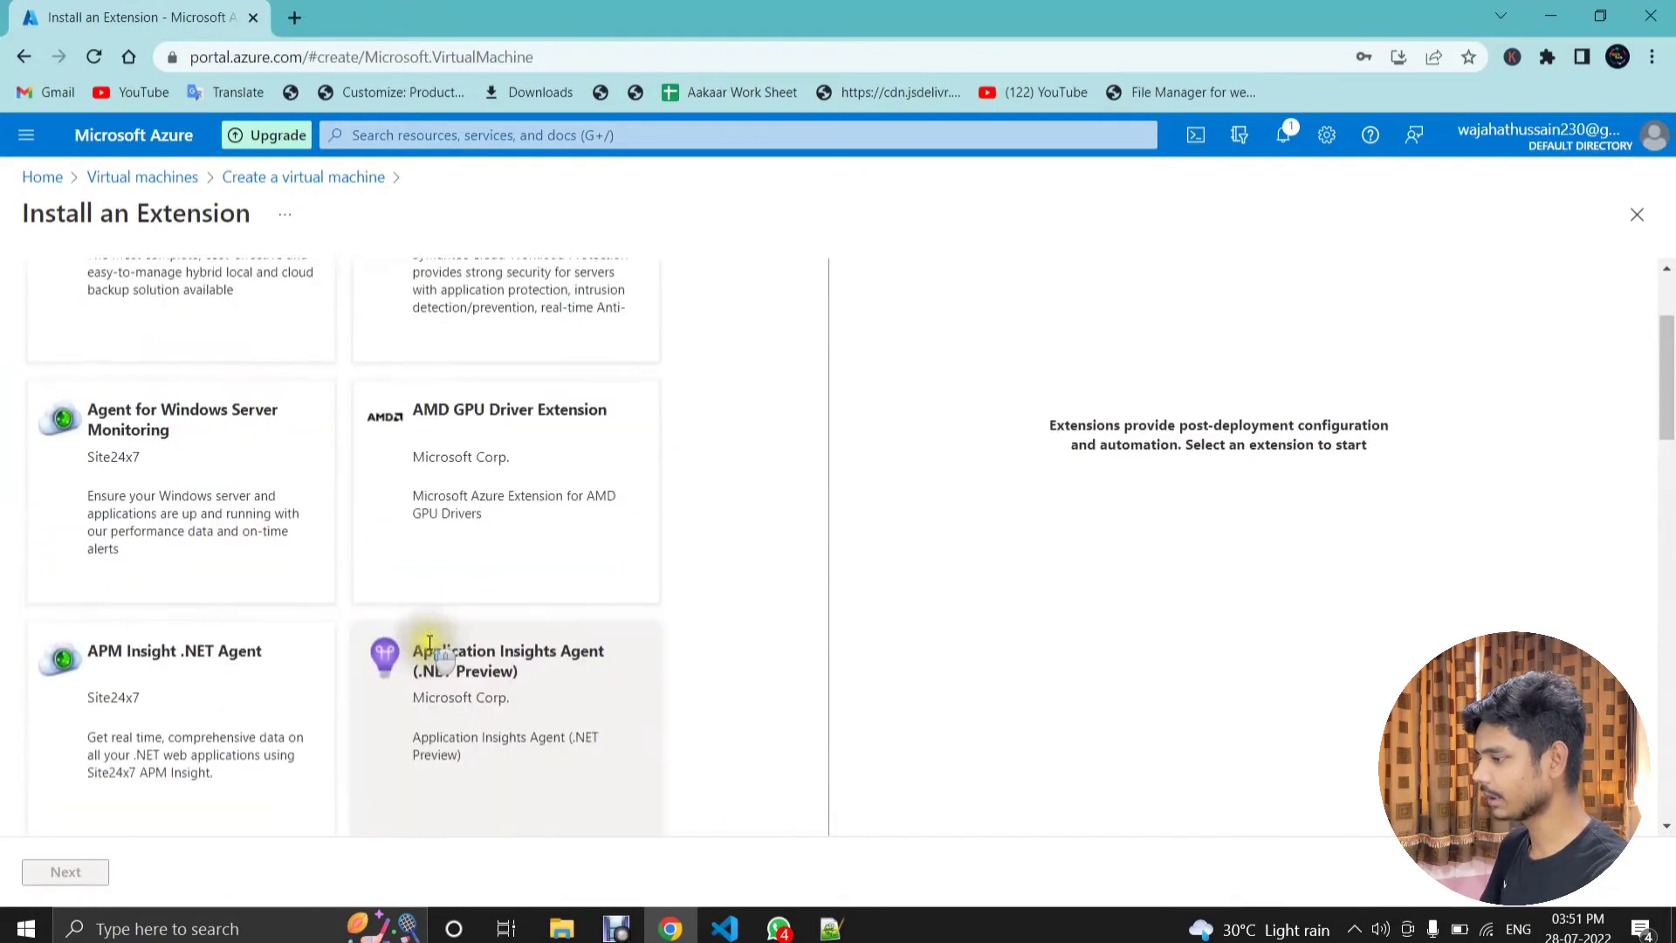
scroll(119, 470, up, 3)
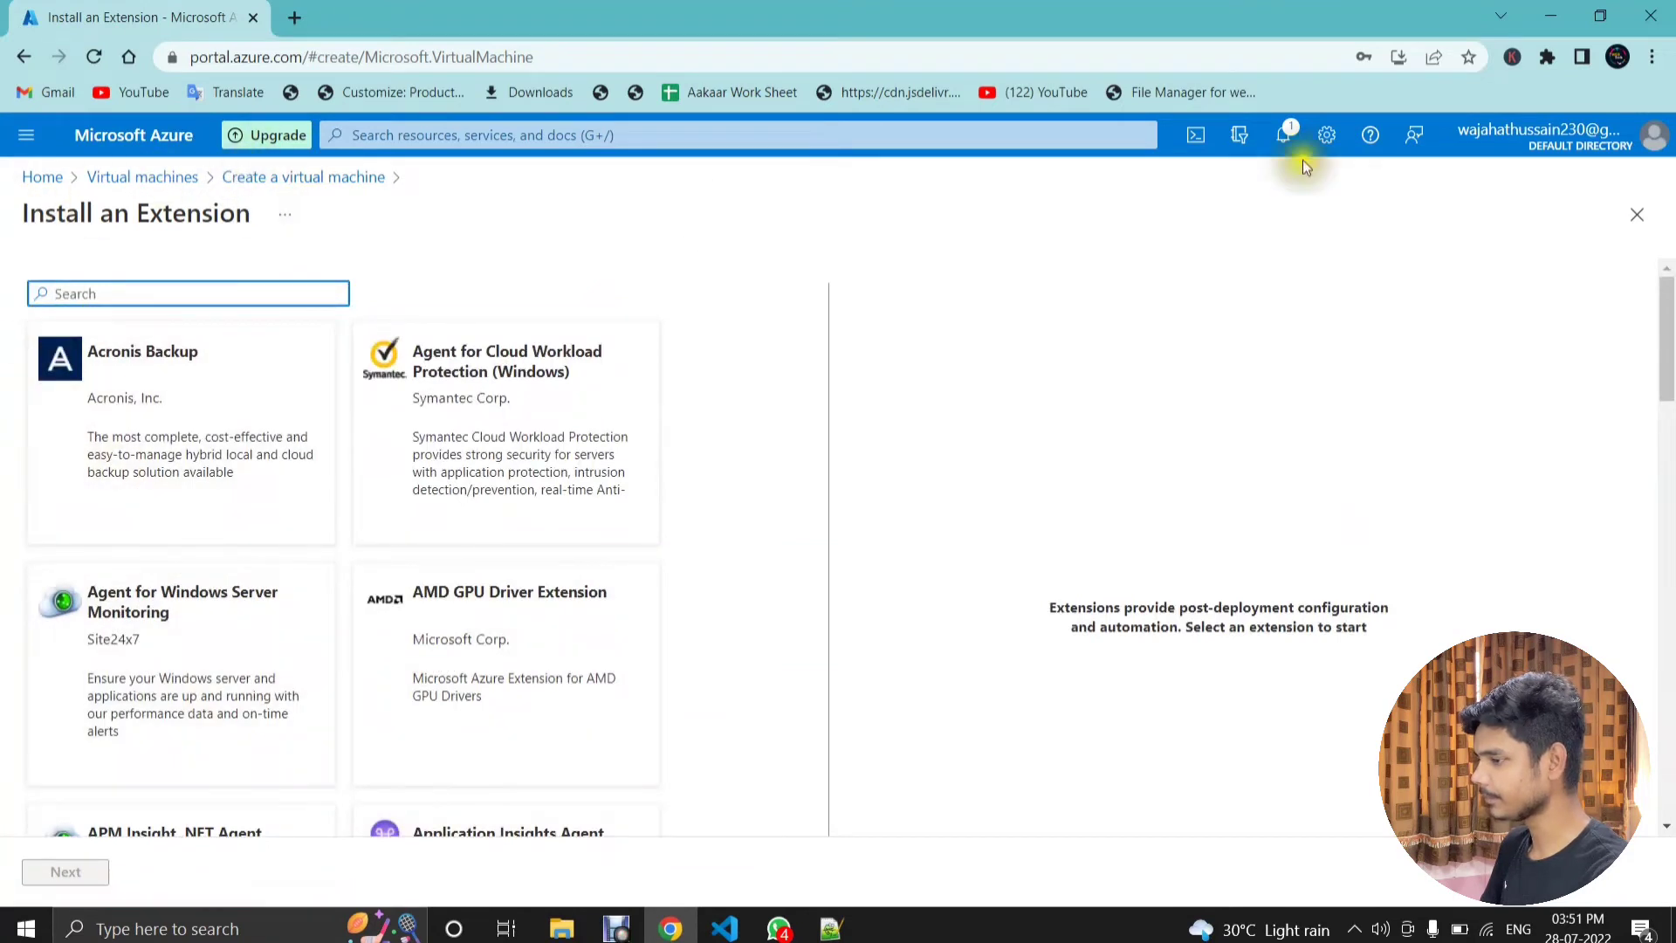
click(1636, 214)
Step: Keep the remaining advanced settings at their defaults, leave the tags empty and continue to the final review
scroll(166, 611, down, 3)
scroll(206, 684, down, 6)
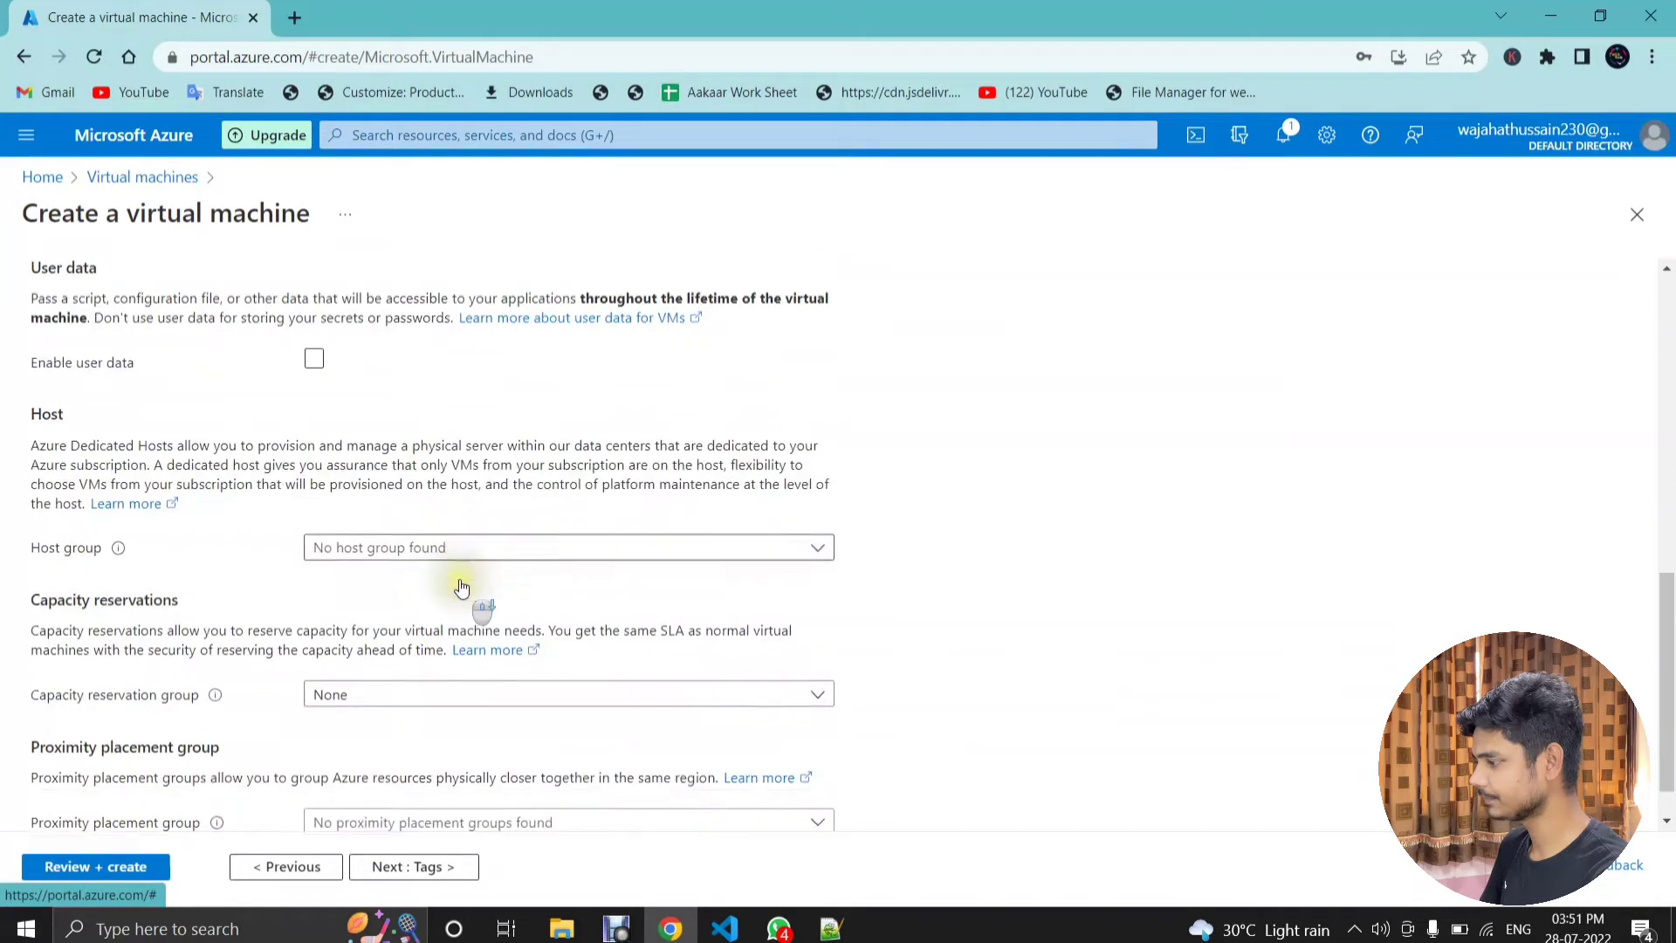
scroll(462, 586, down, 1)
click(423, 867)
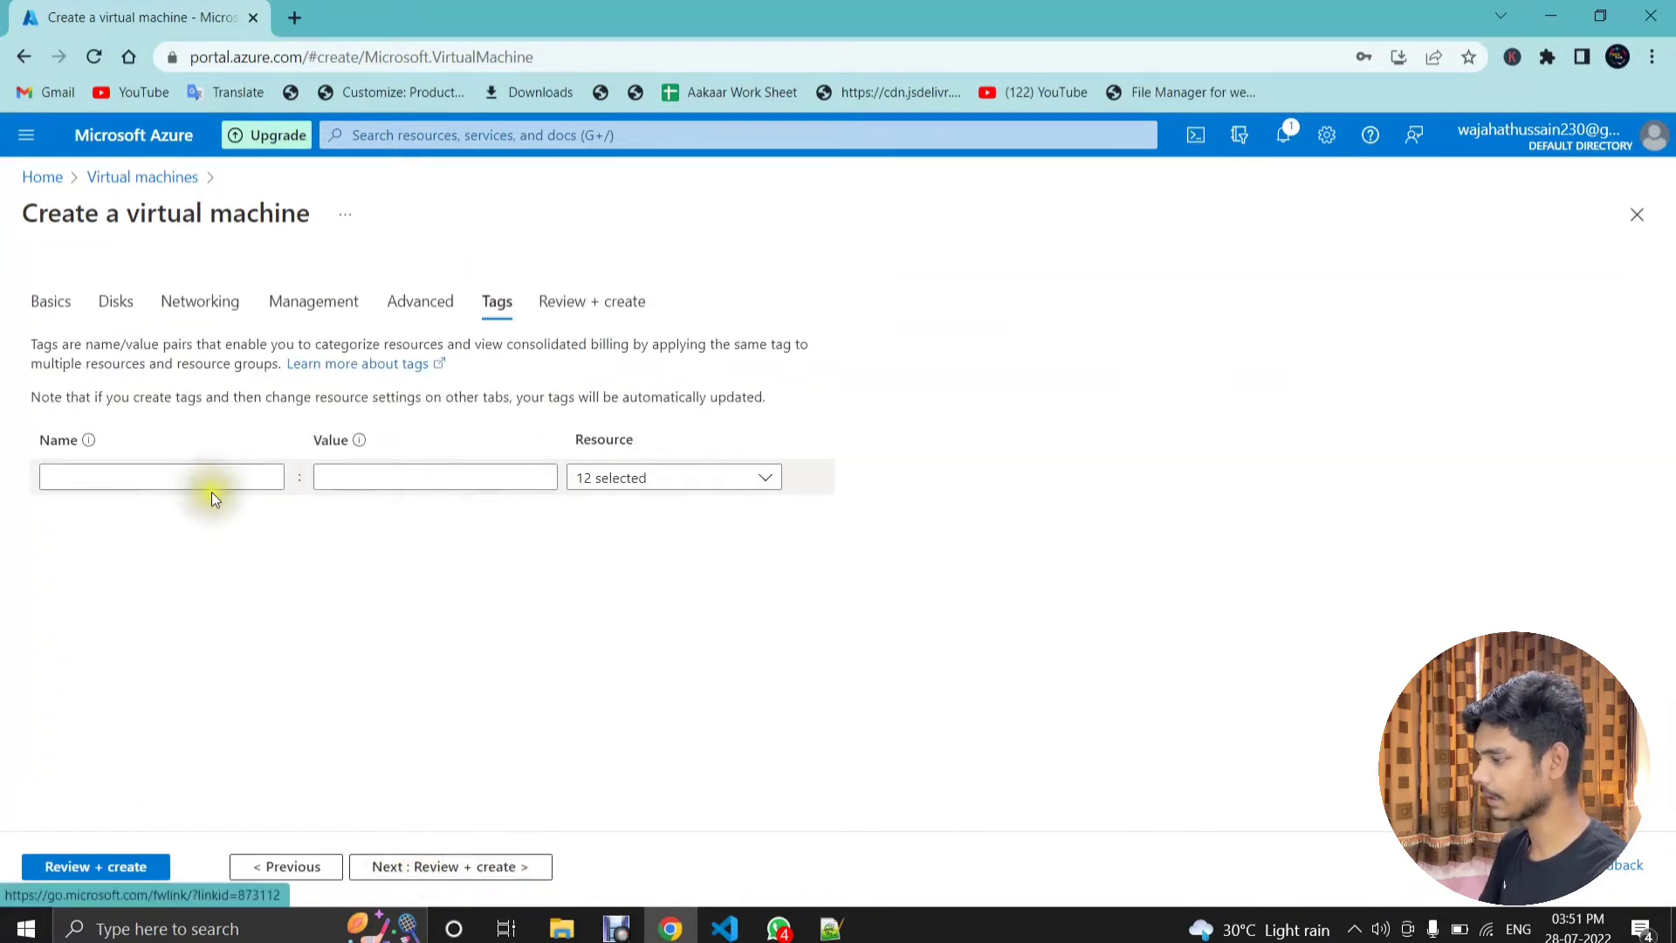
click(479, 866)
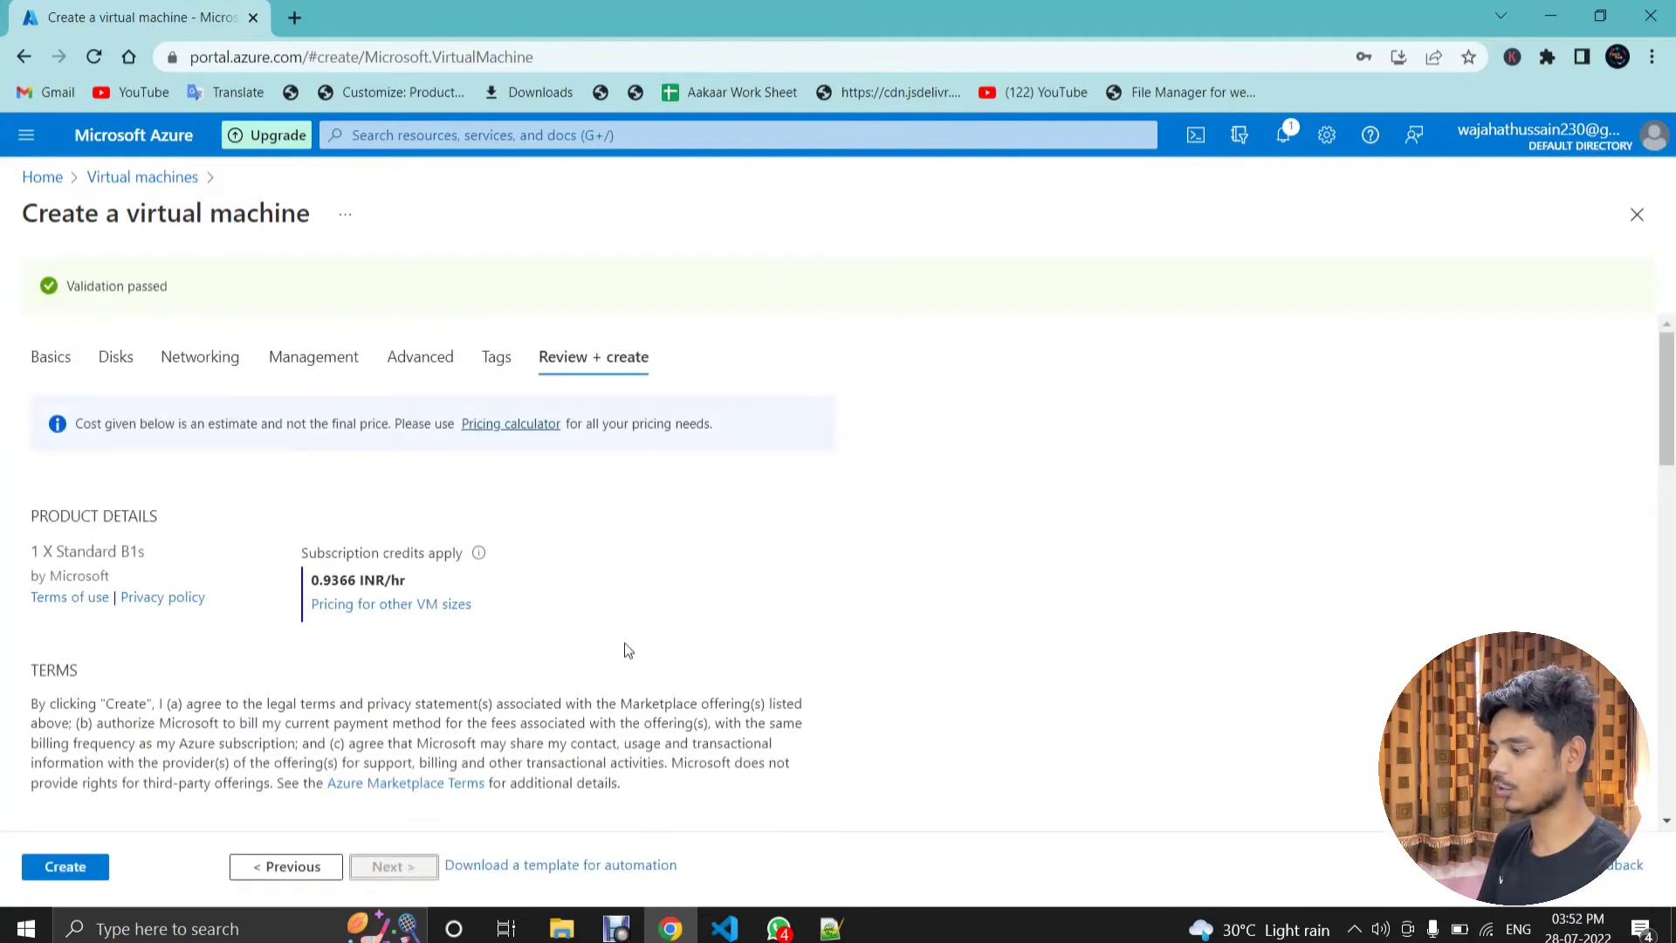
Step: Check the basics, disks, networking and management summary of the virtual machine, and create it
scroll(179, 707, down, 15)
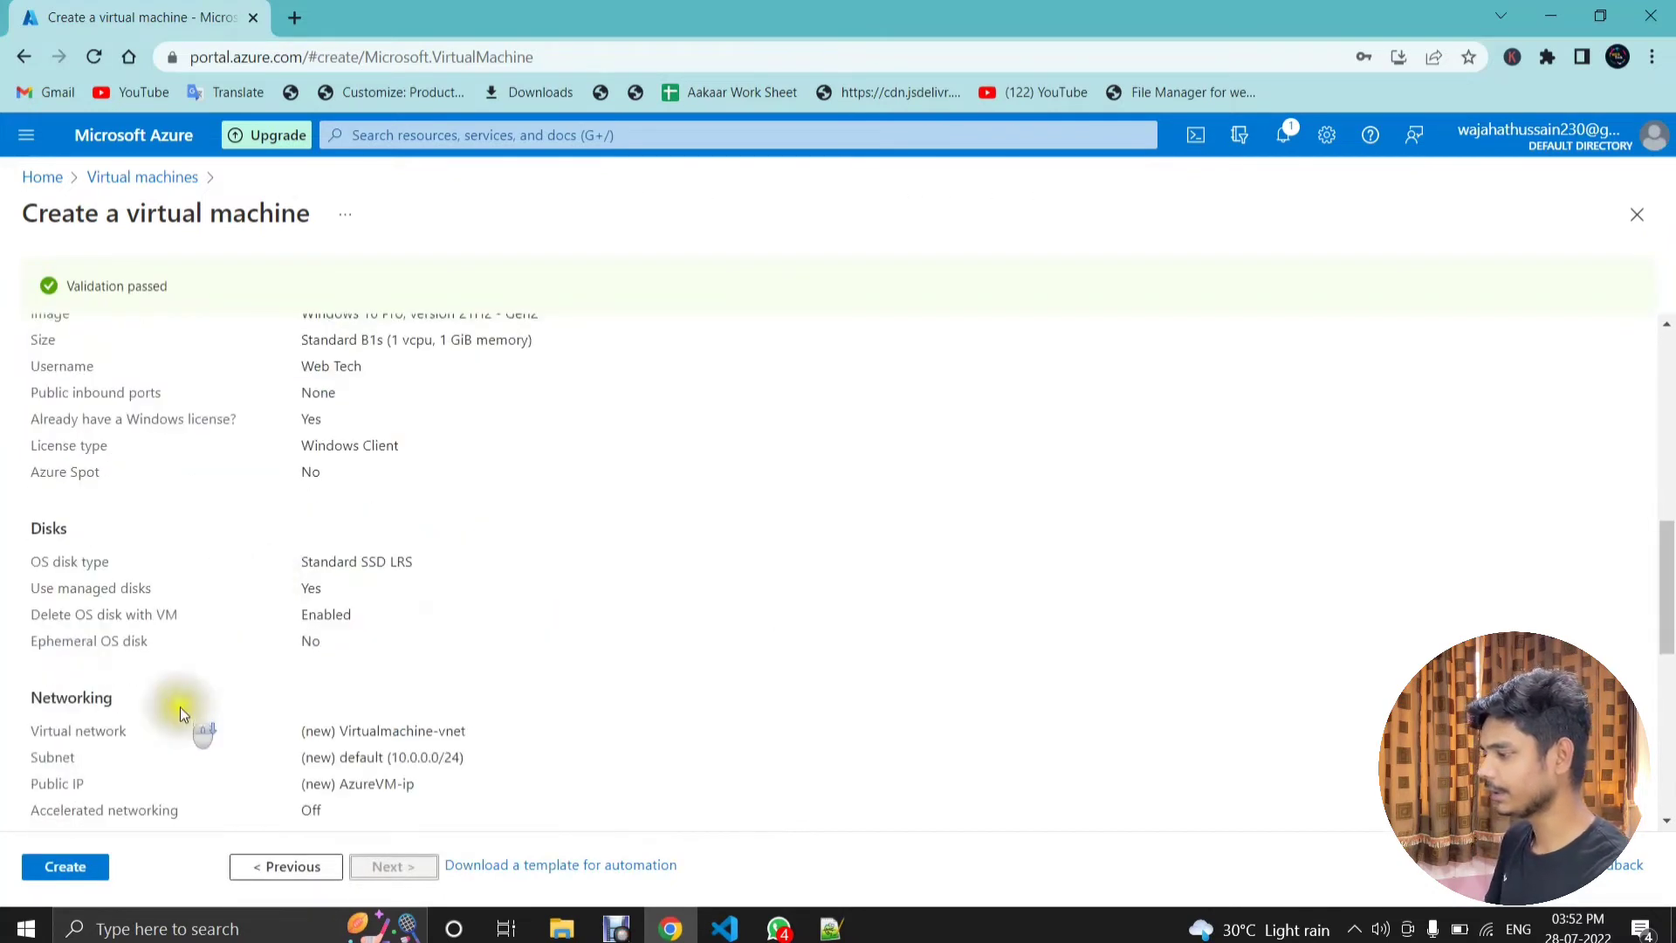
scroll(183, 716, up, 15)
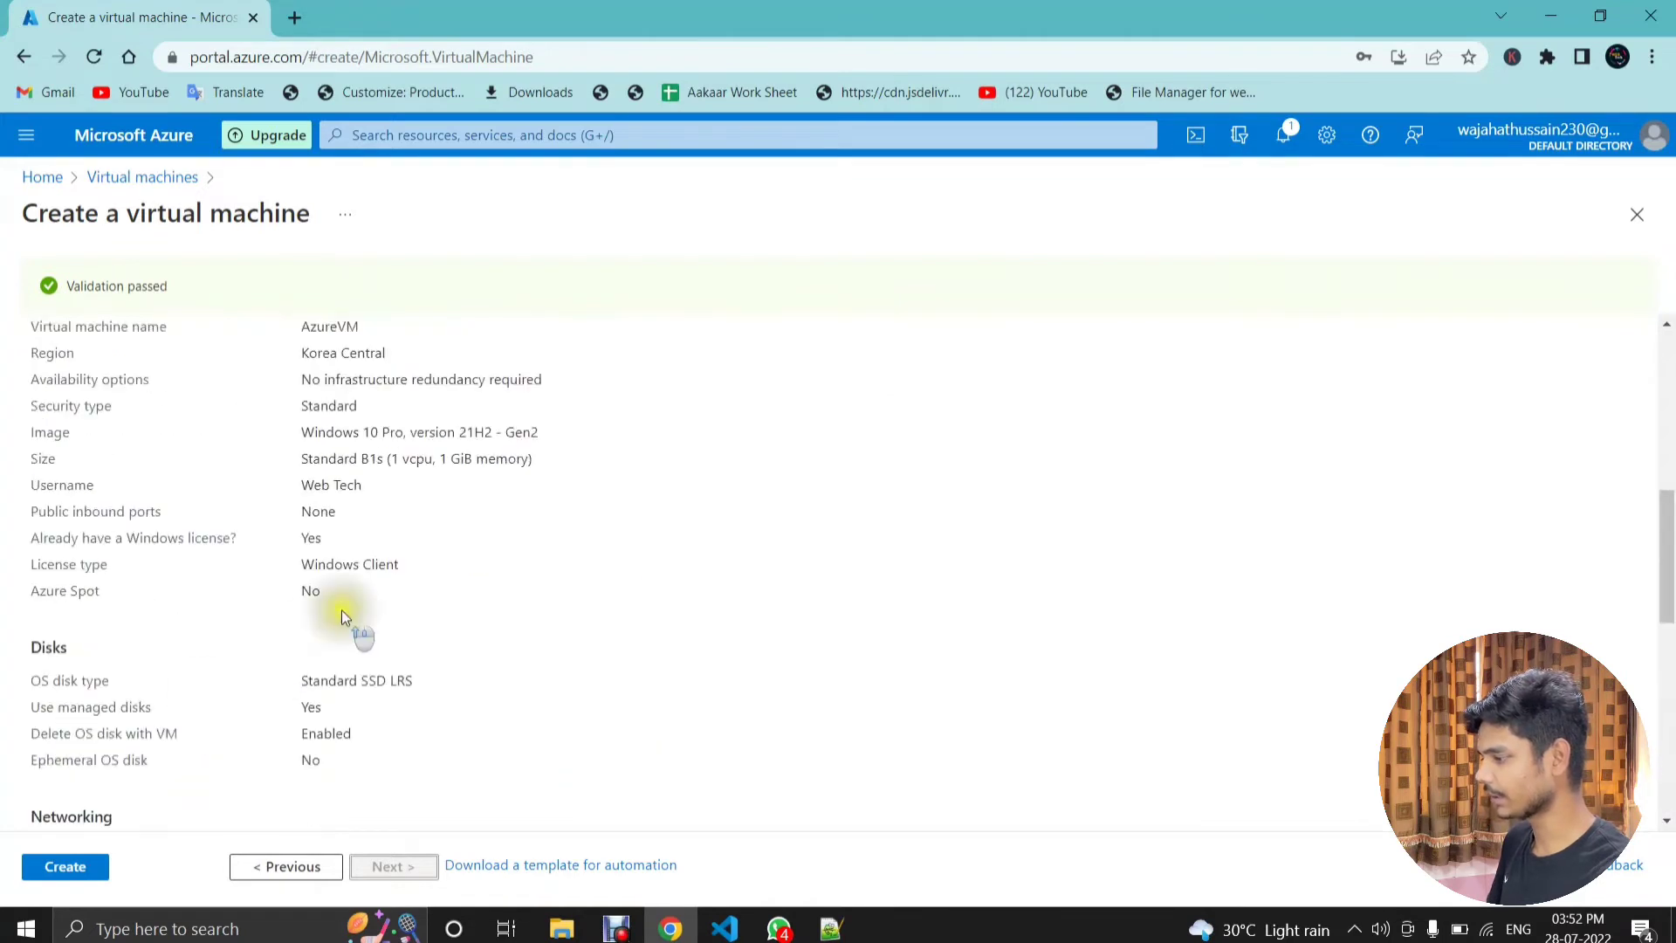
scroll(447, 601, down, 5)
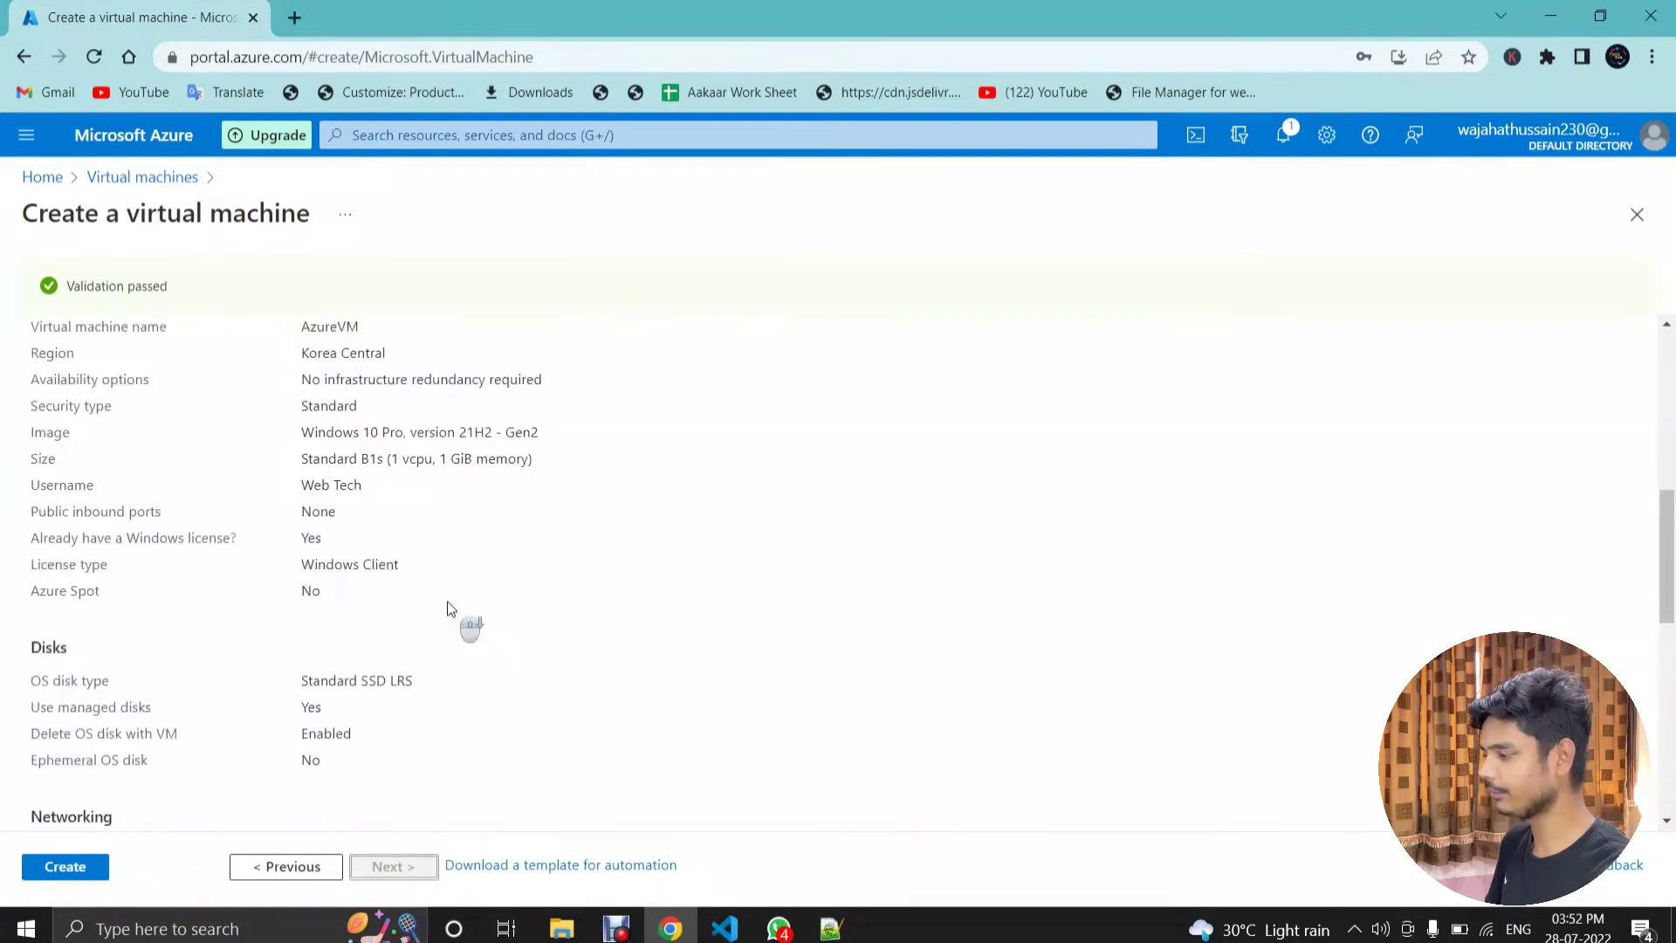
scroll(450, 614, down, 7)
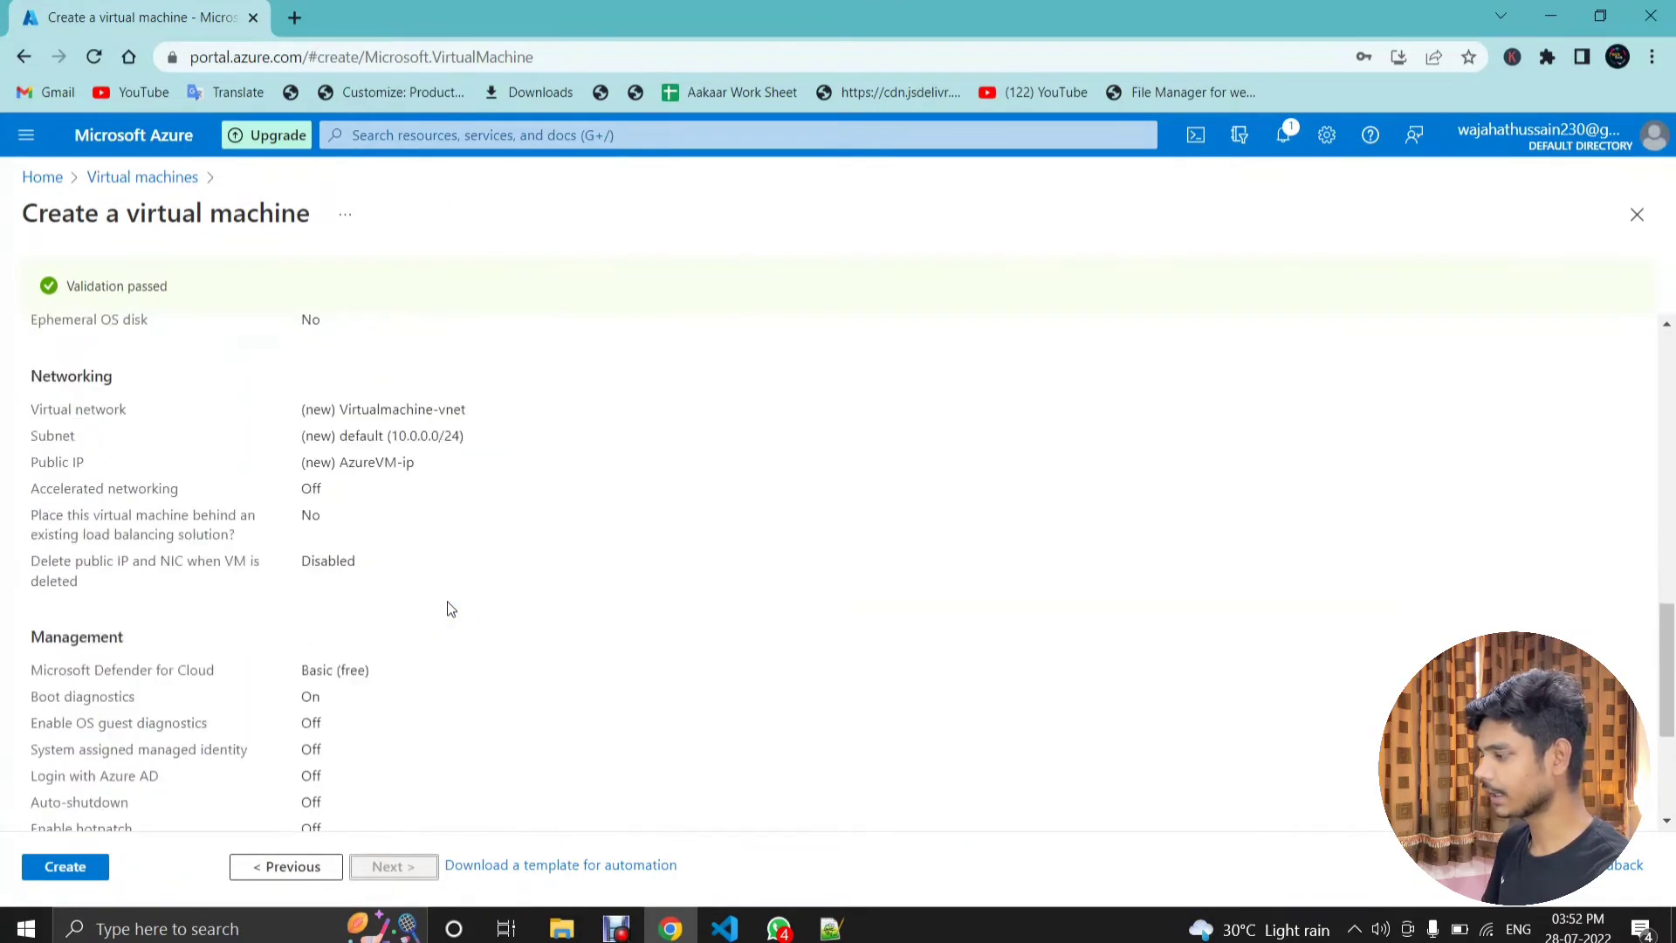
click(96, 864)
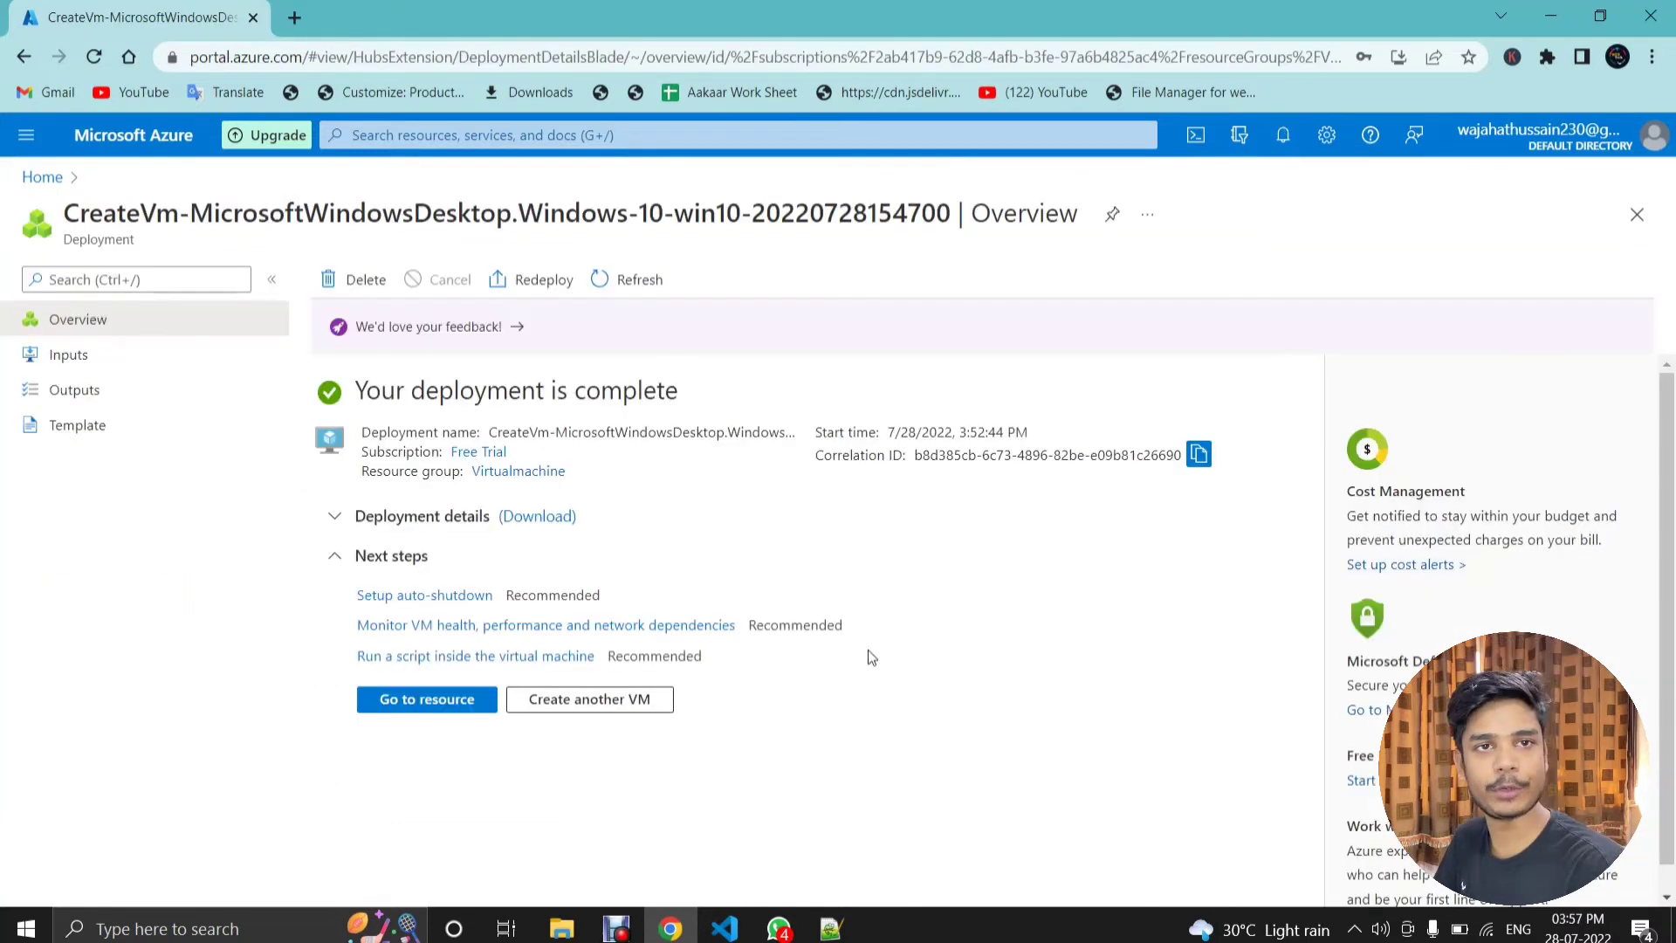
Step: Expand the deployment details and examine the deployed resources, their types and their status
click(339, 516)
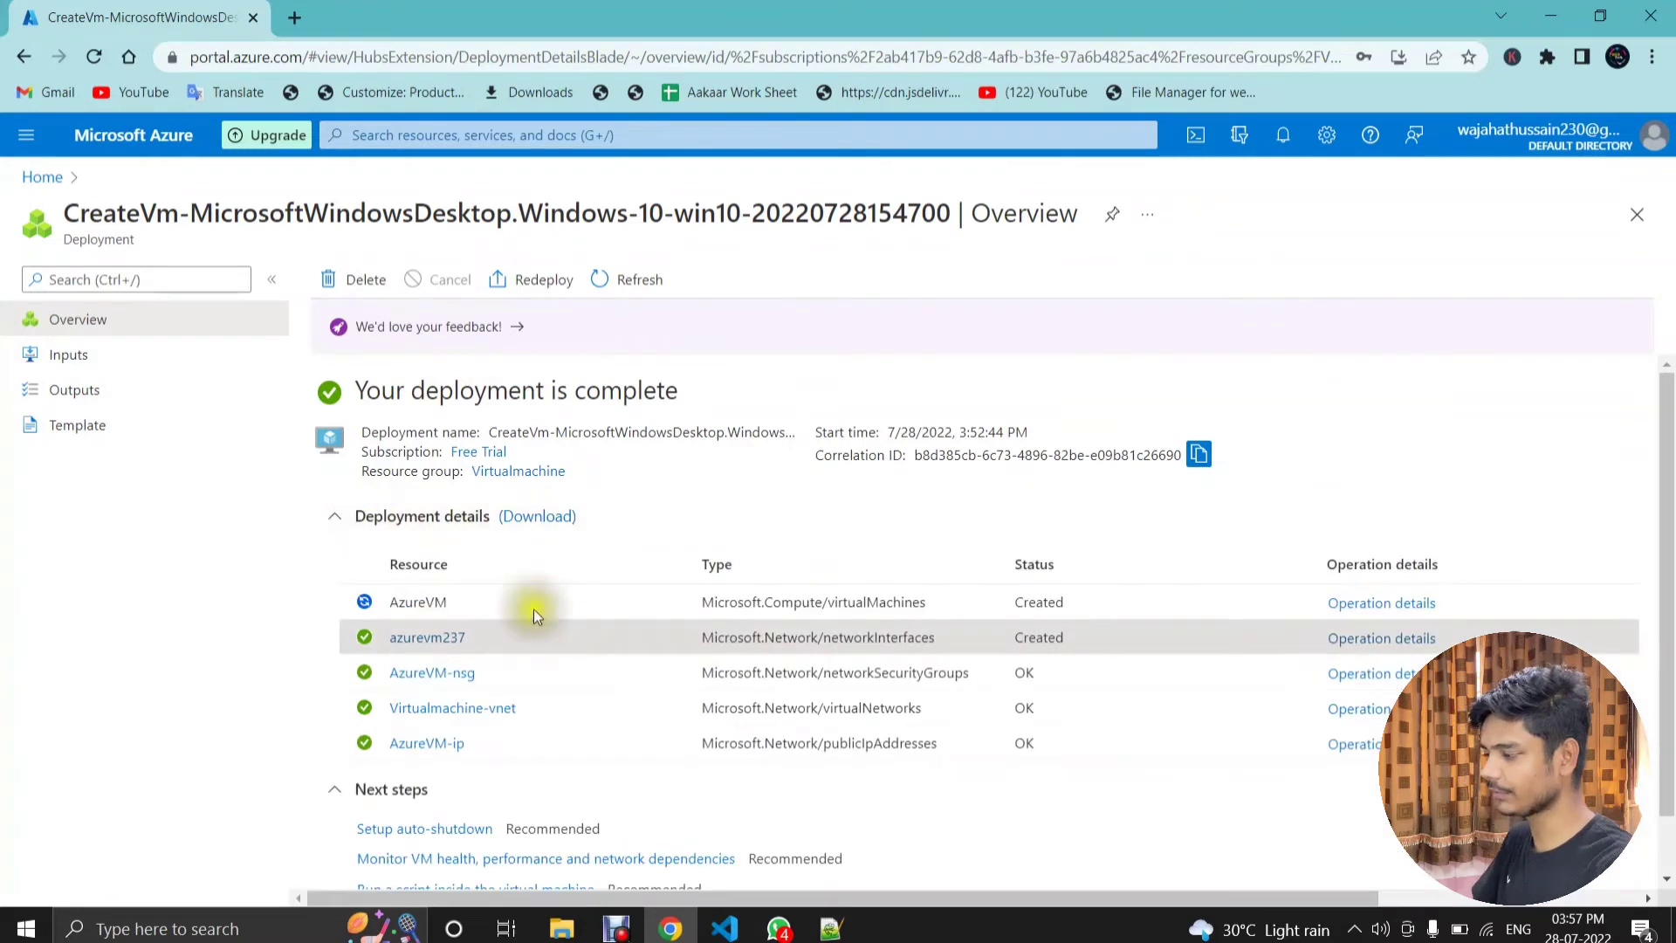
click(474, 601)
drag(474, 601, 392, 601)
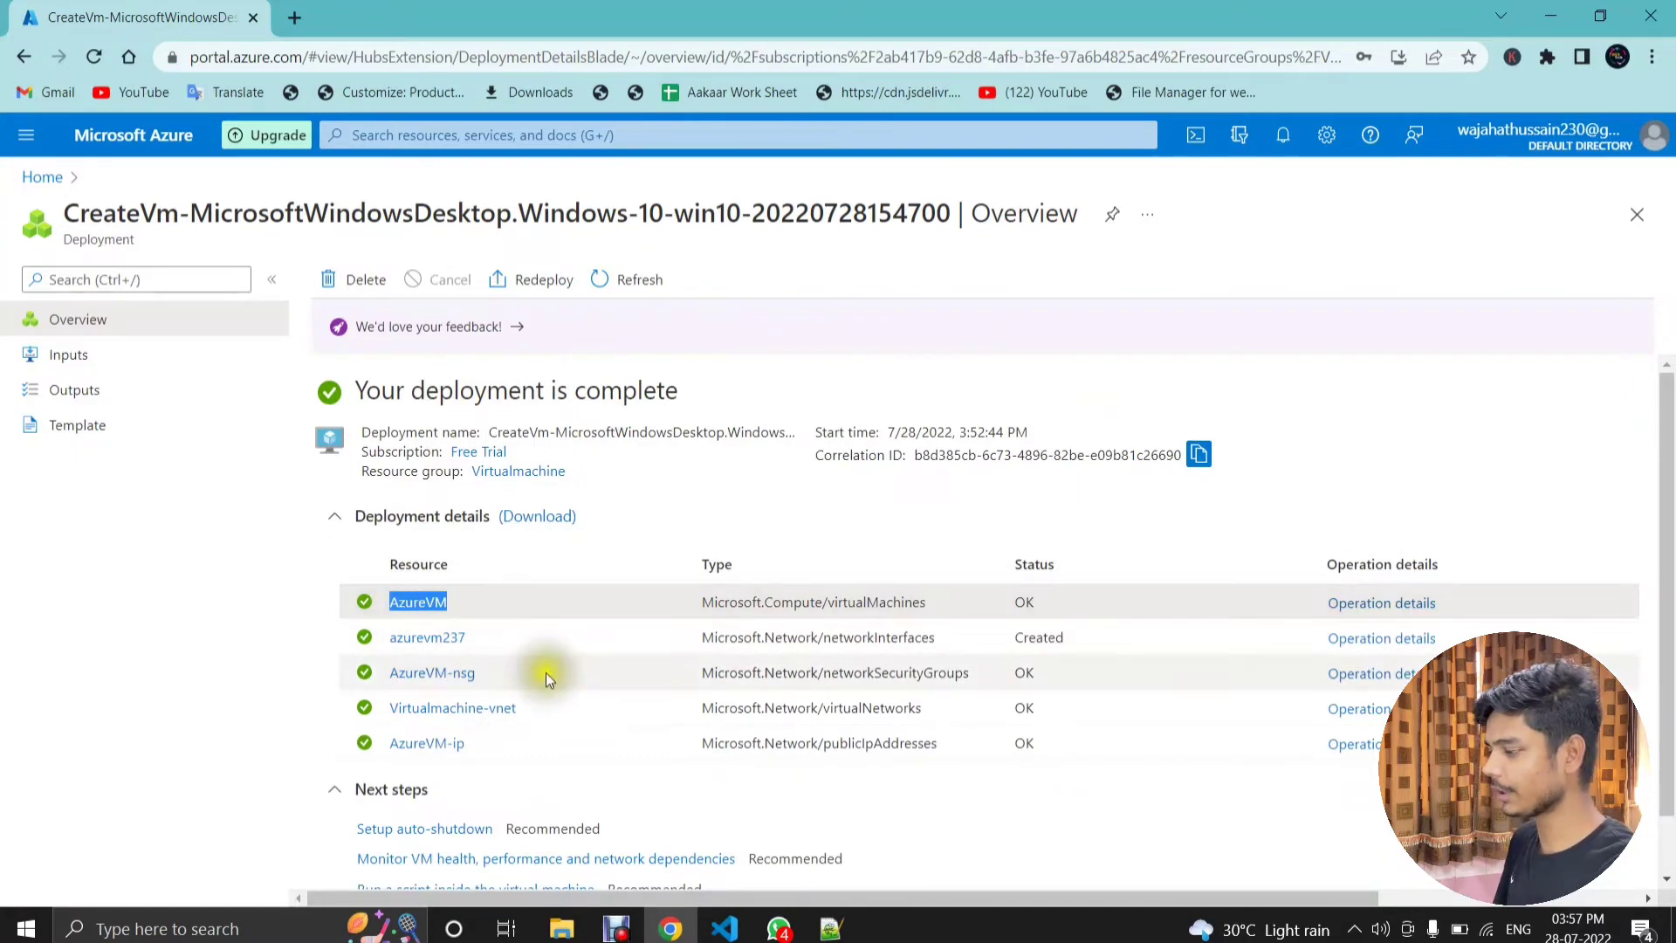
scroll(542, 656, down, 1)
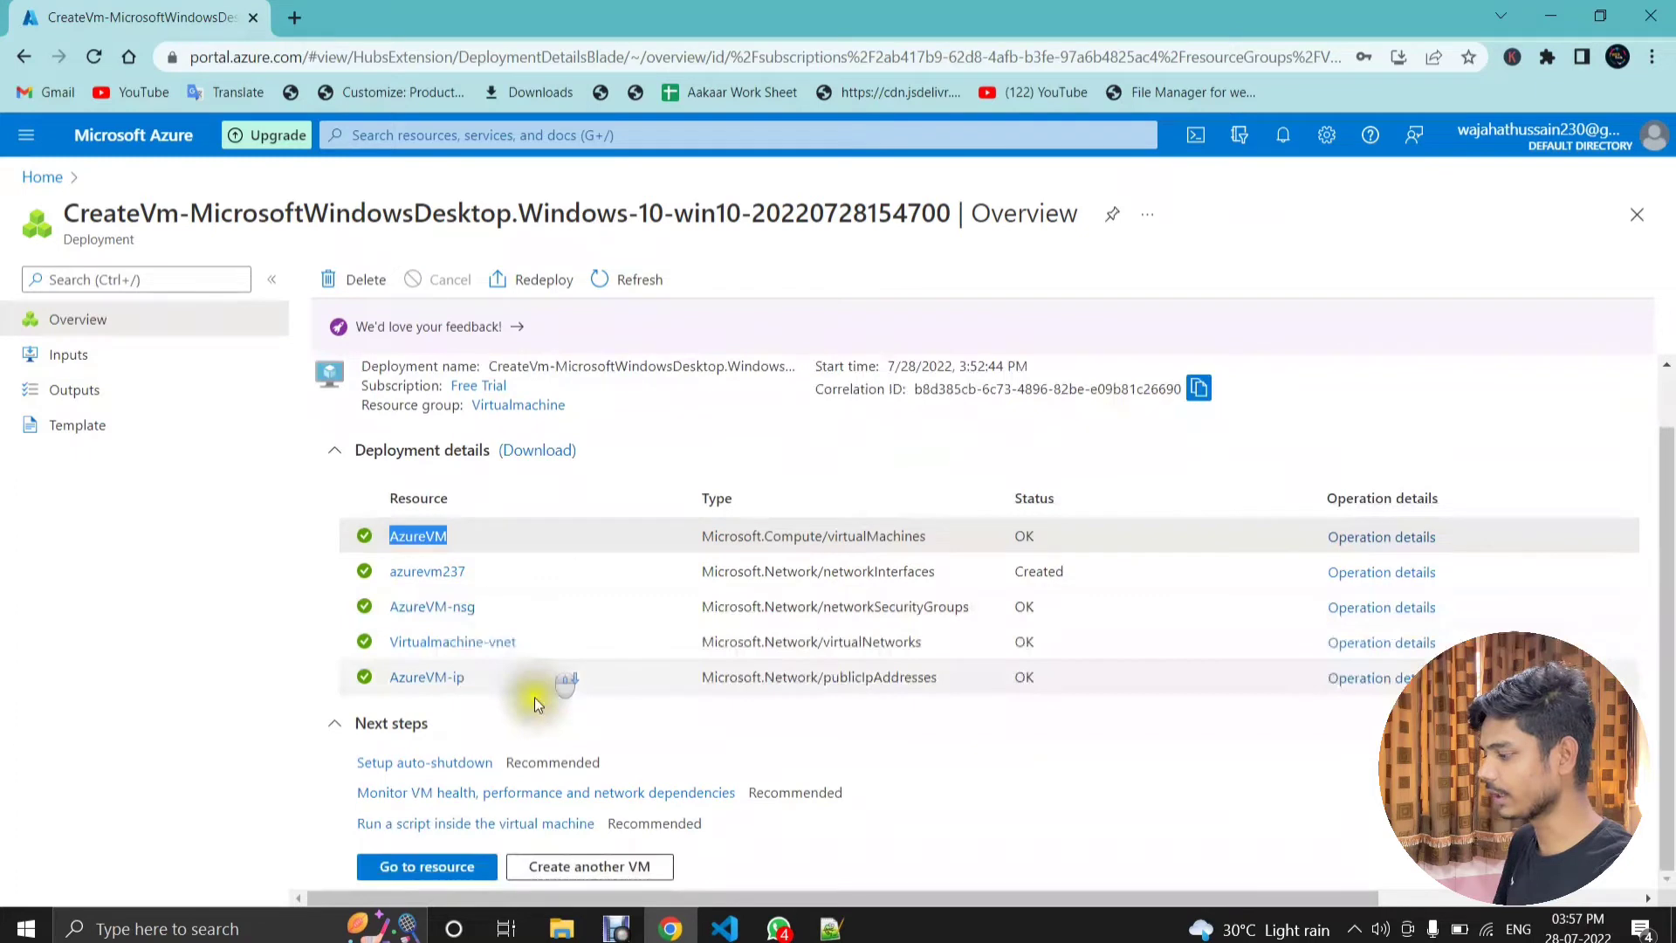
Step: Go to the deployed AzureVM resource, choose RDP as the connection method and download its RDP file for port 3389
click(427, 869)
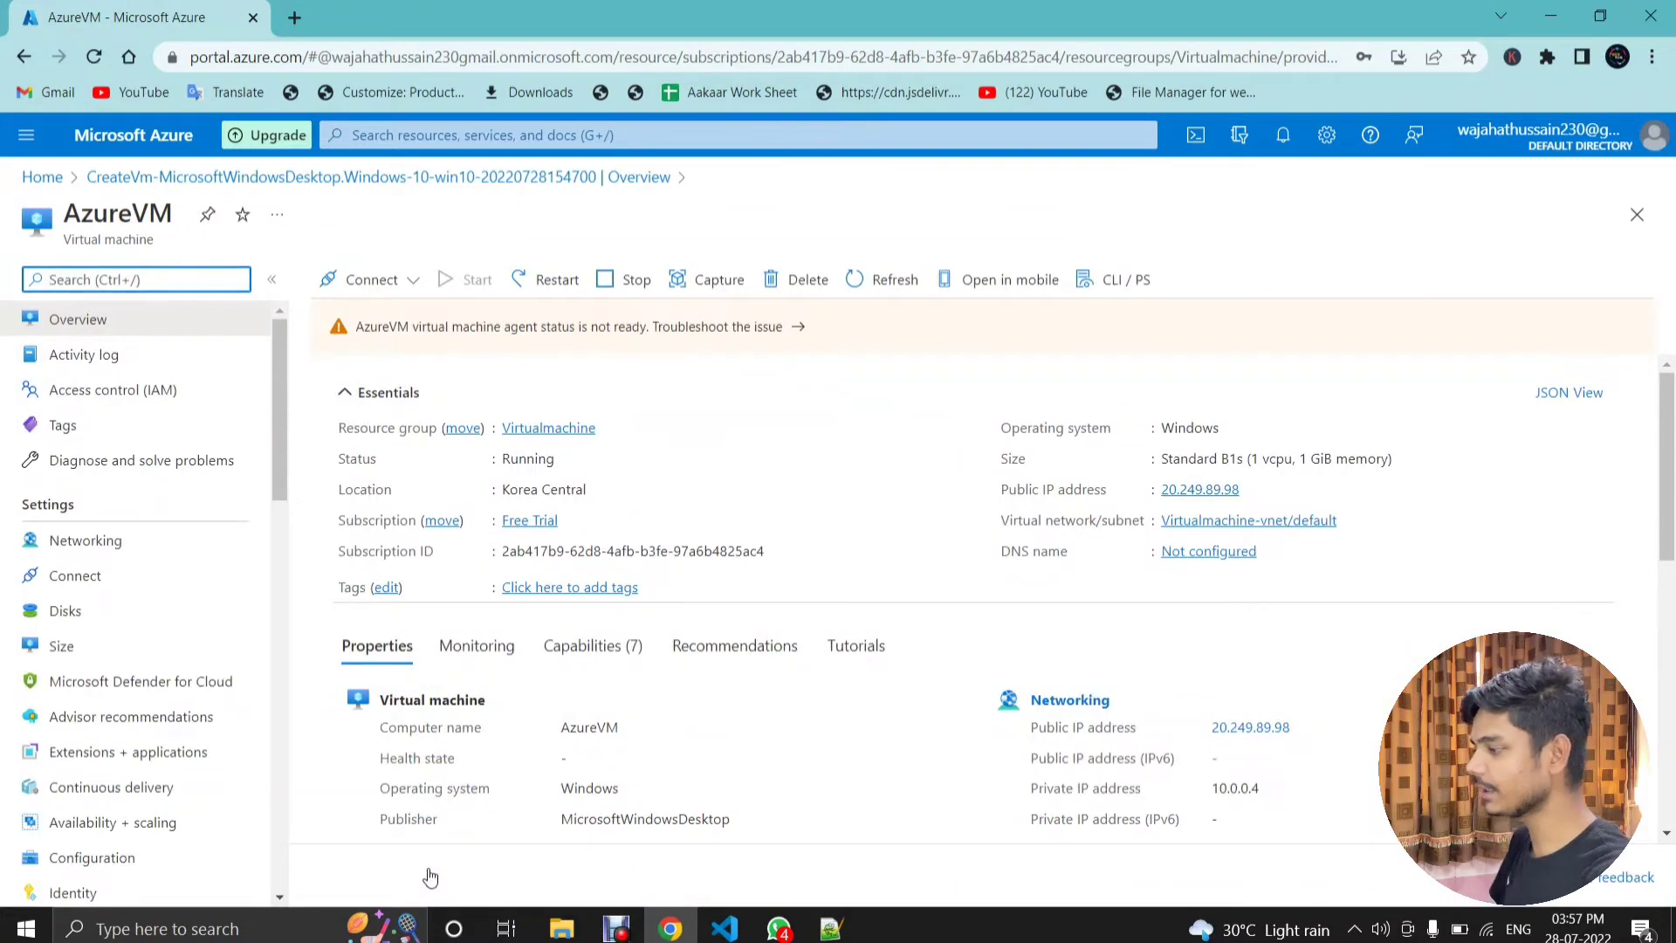
click(415, 284)
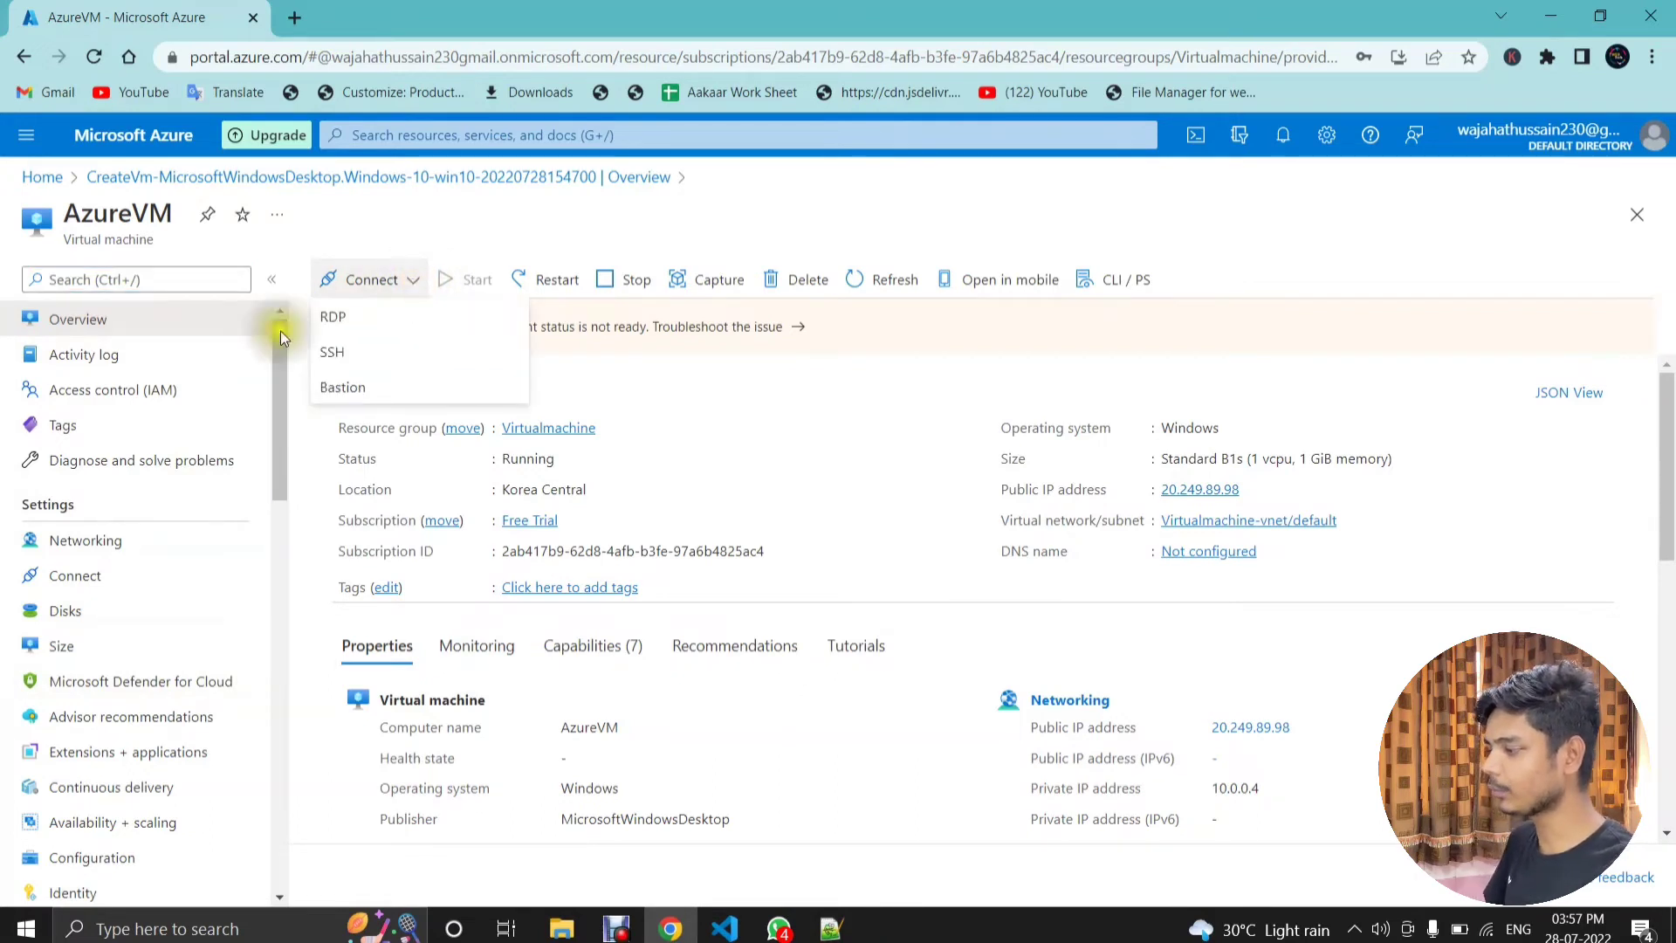
click(407, 315)
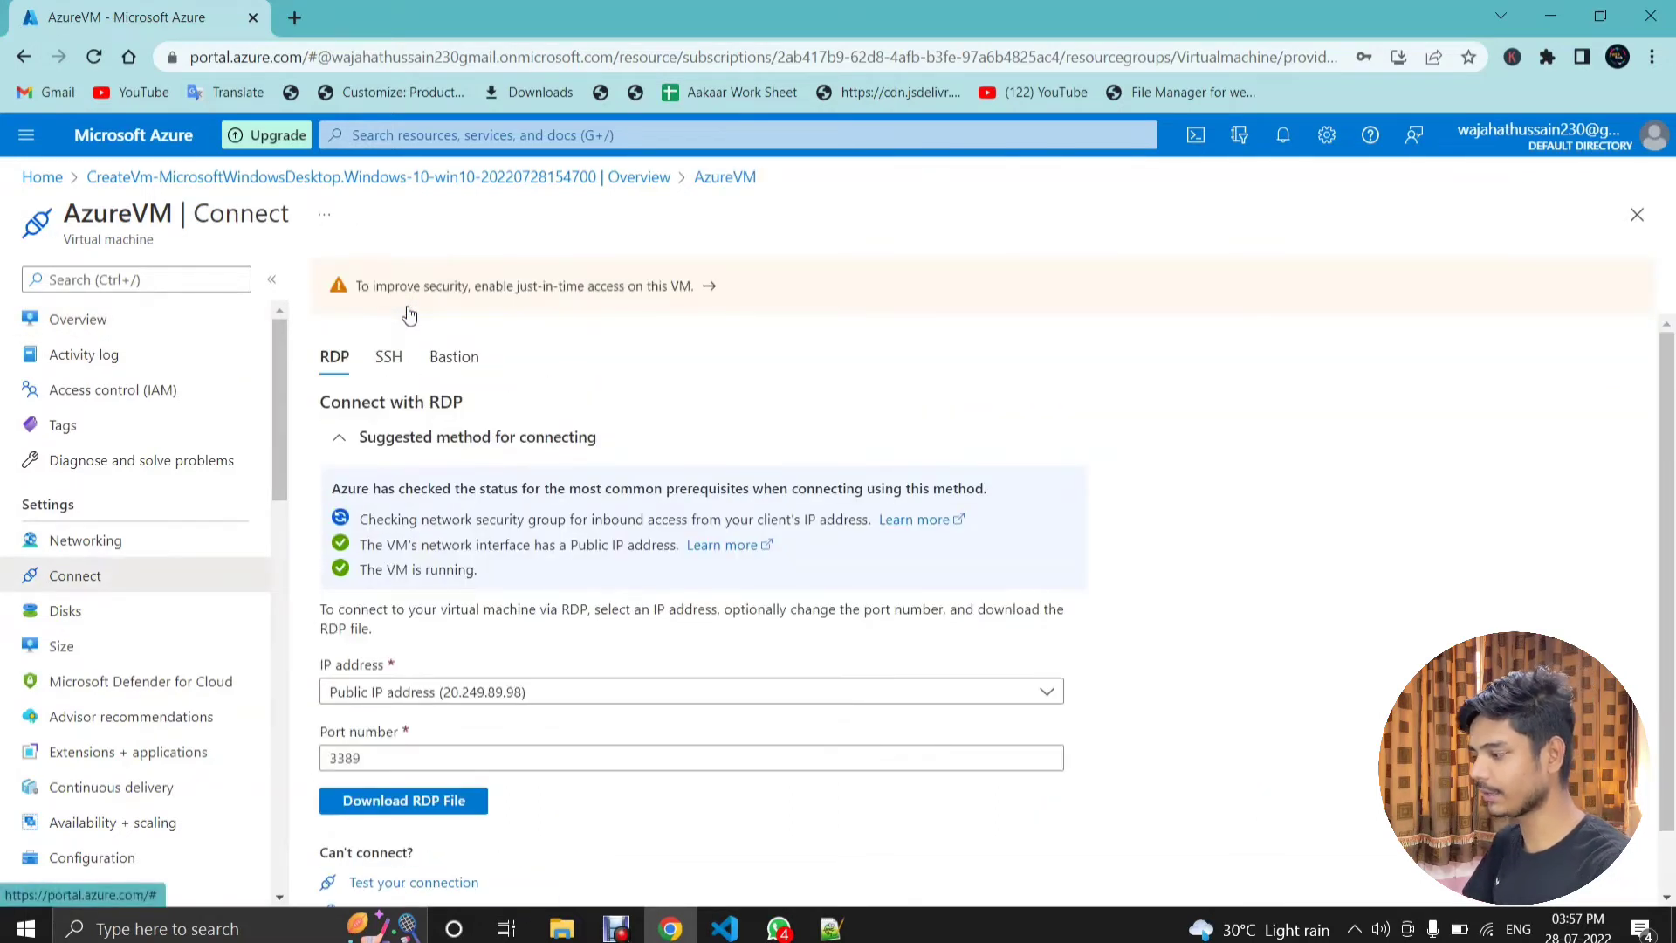
scroll(649, 548, down, 1)
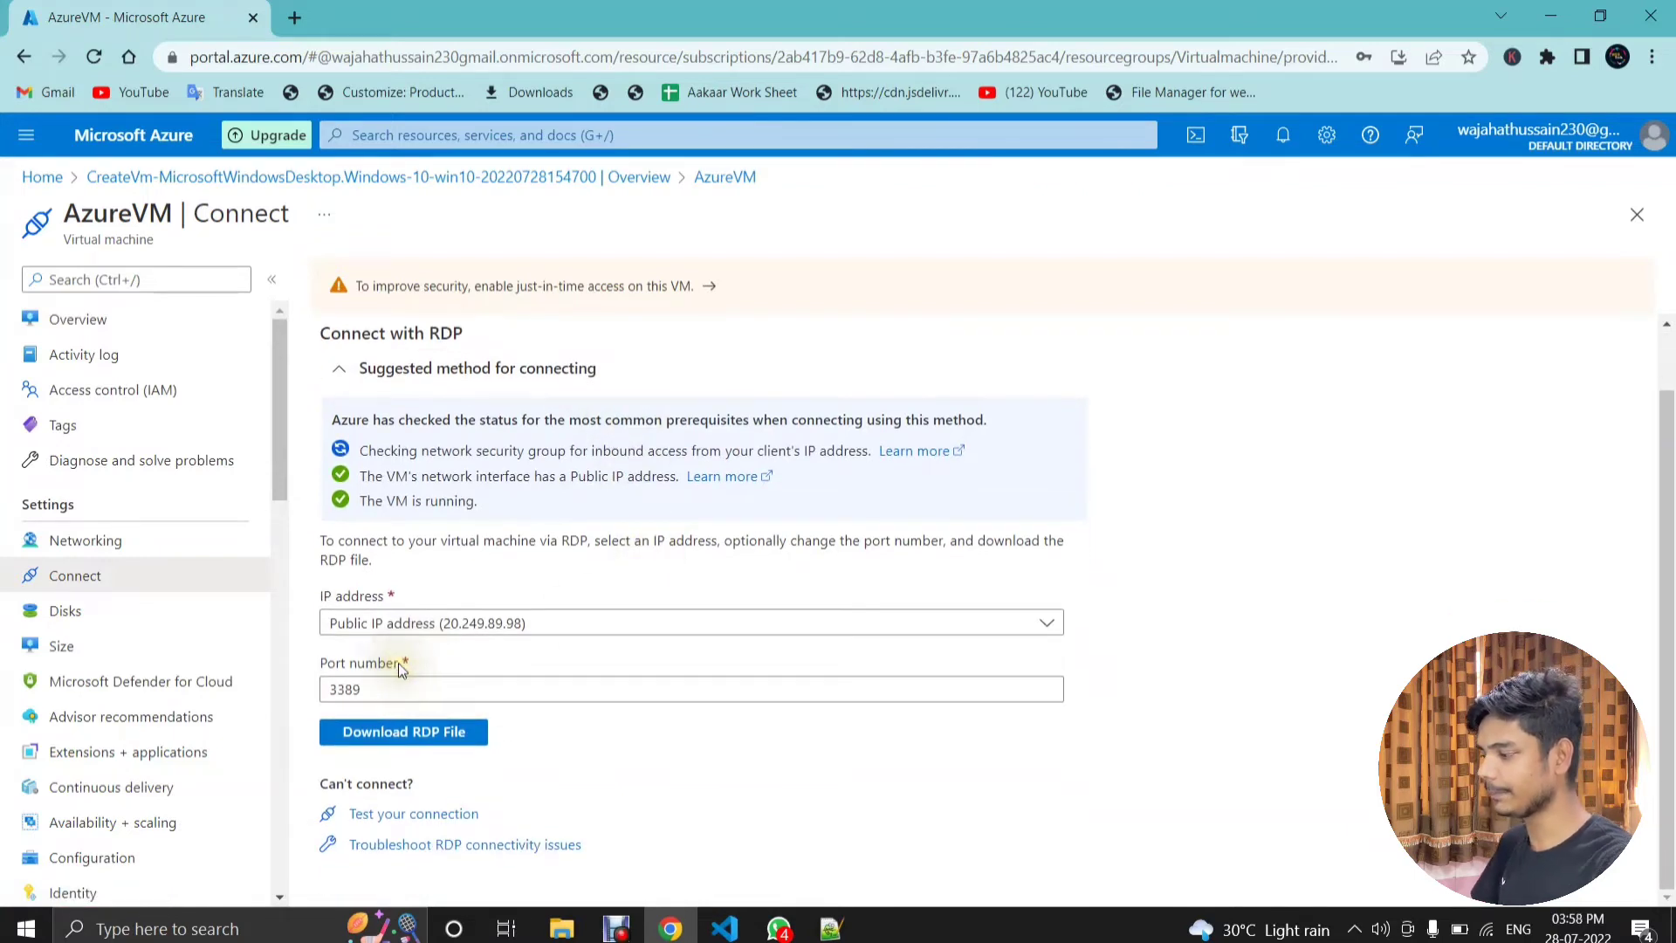
click(402, 742)
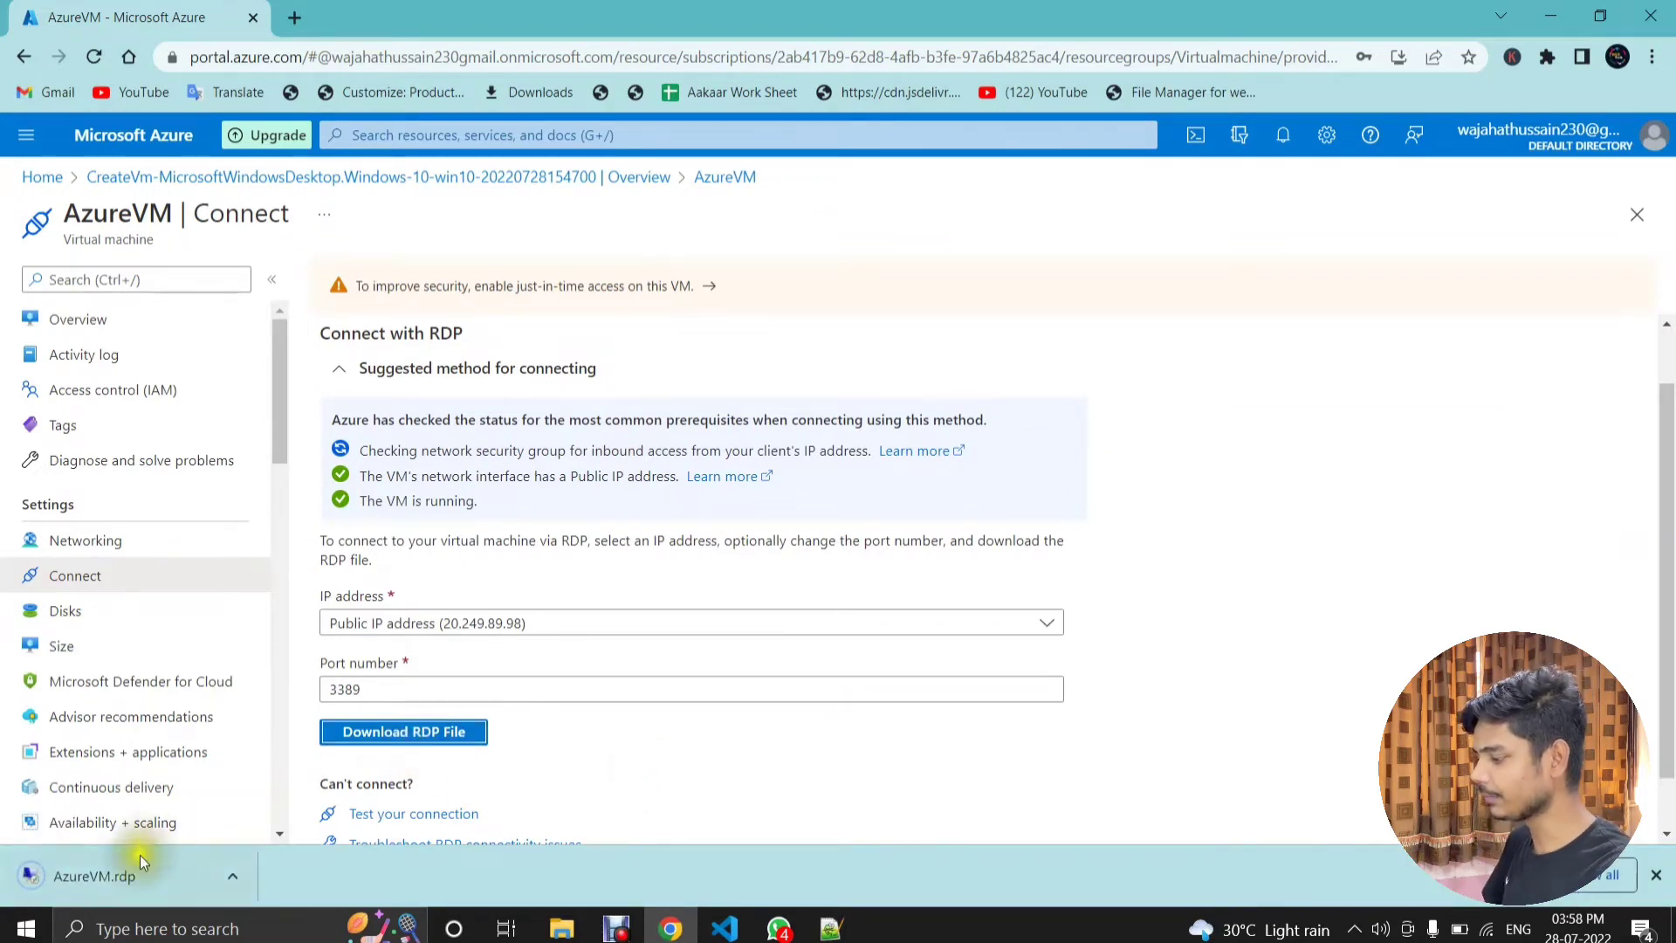
Step: Place the downloaded AzureVM.rdp file on the Windows desktop, refresh the desktop and select the file
drag(124, 880, 770, 227)
right_click(887, 164)
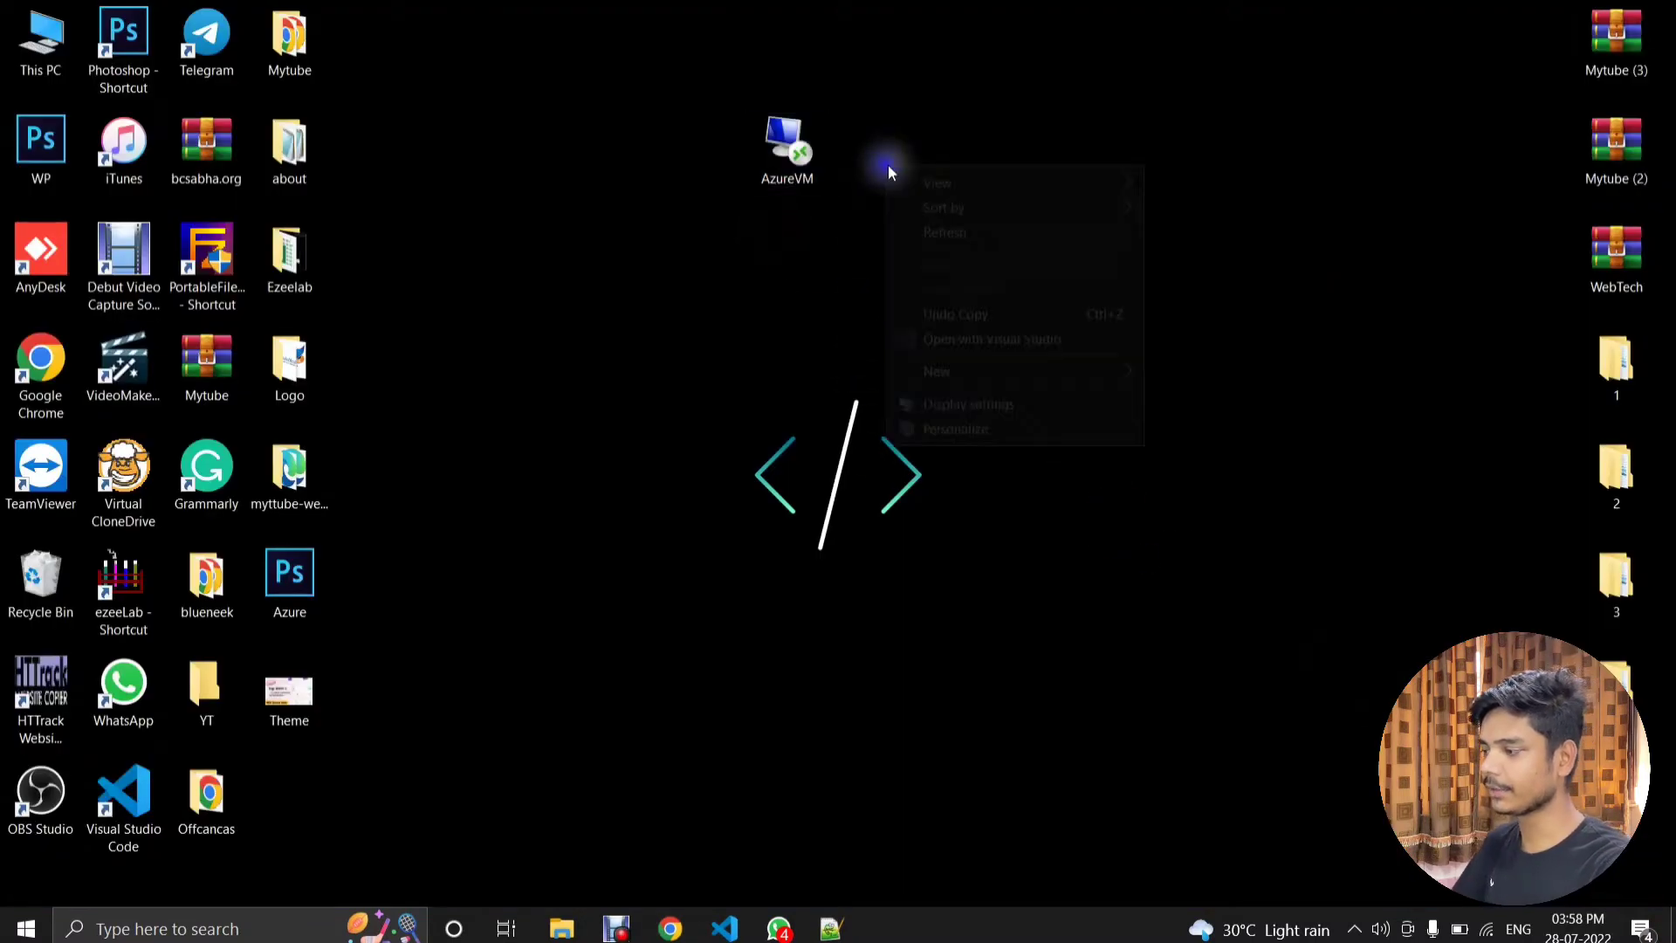
click(952, 223)
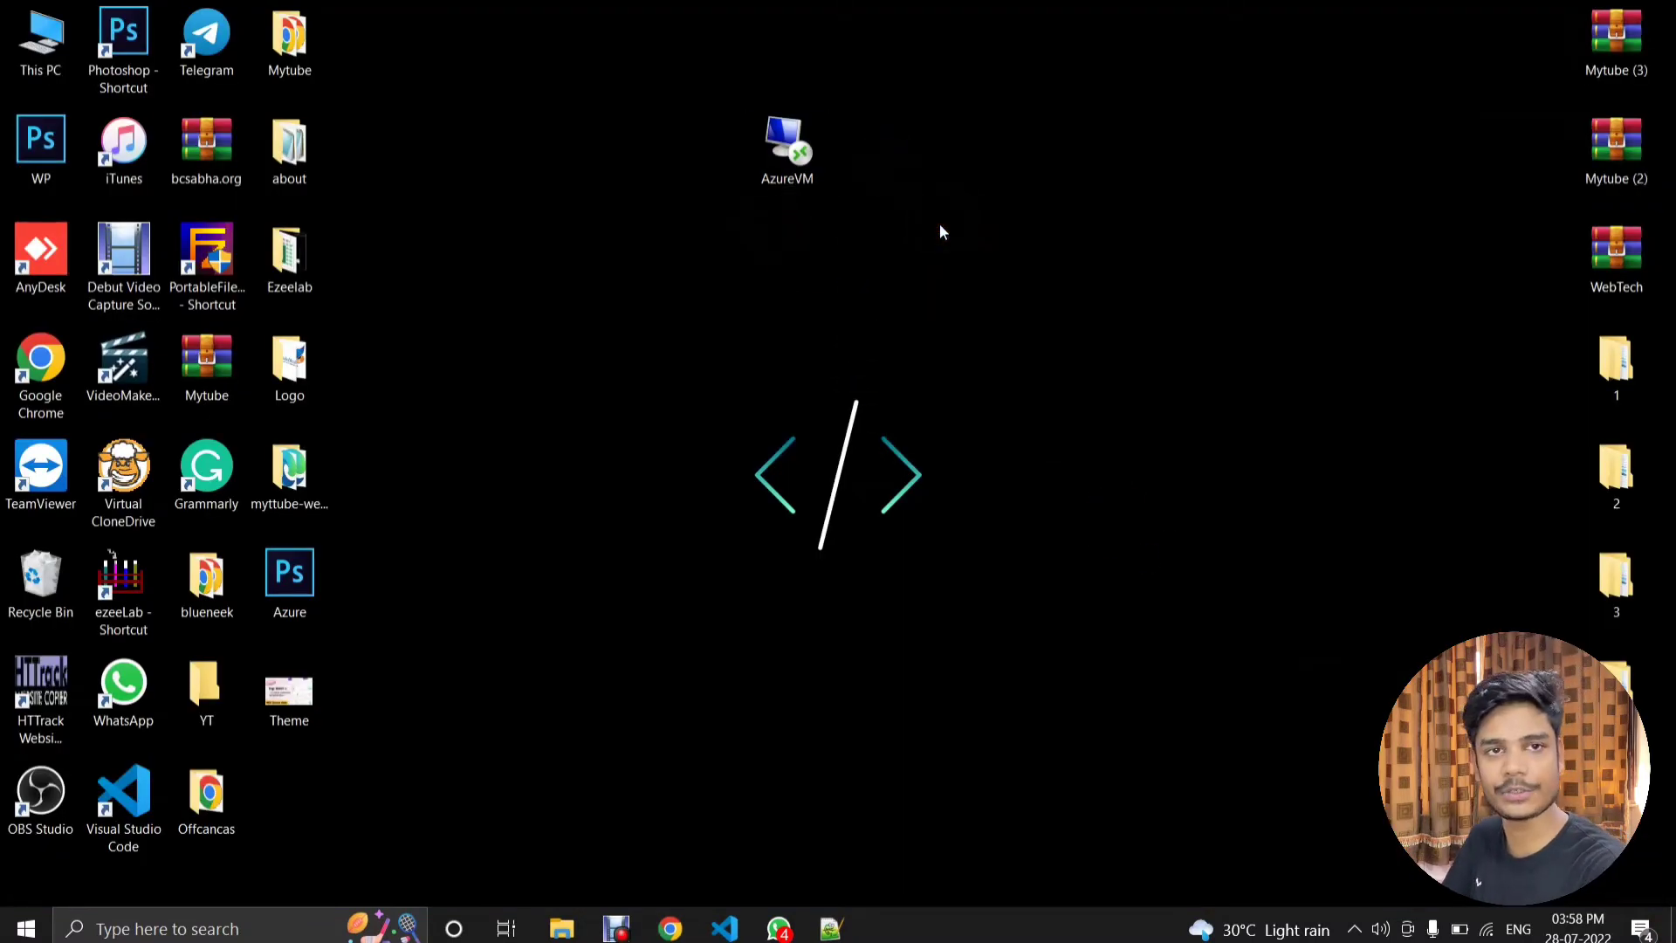
click(810, 161)
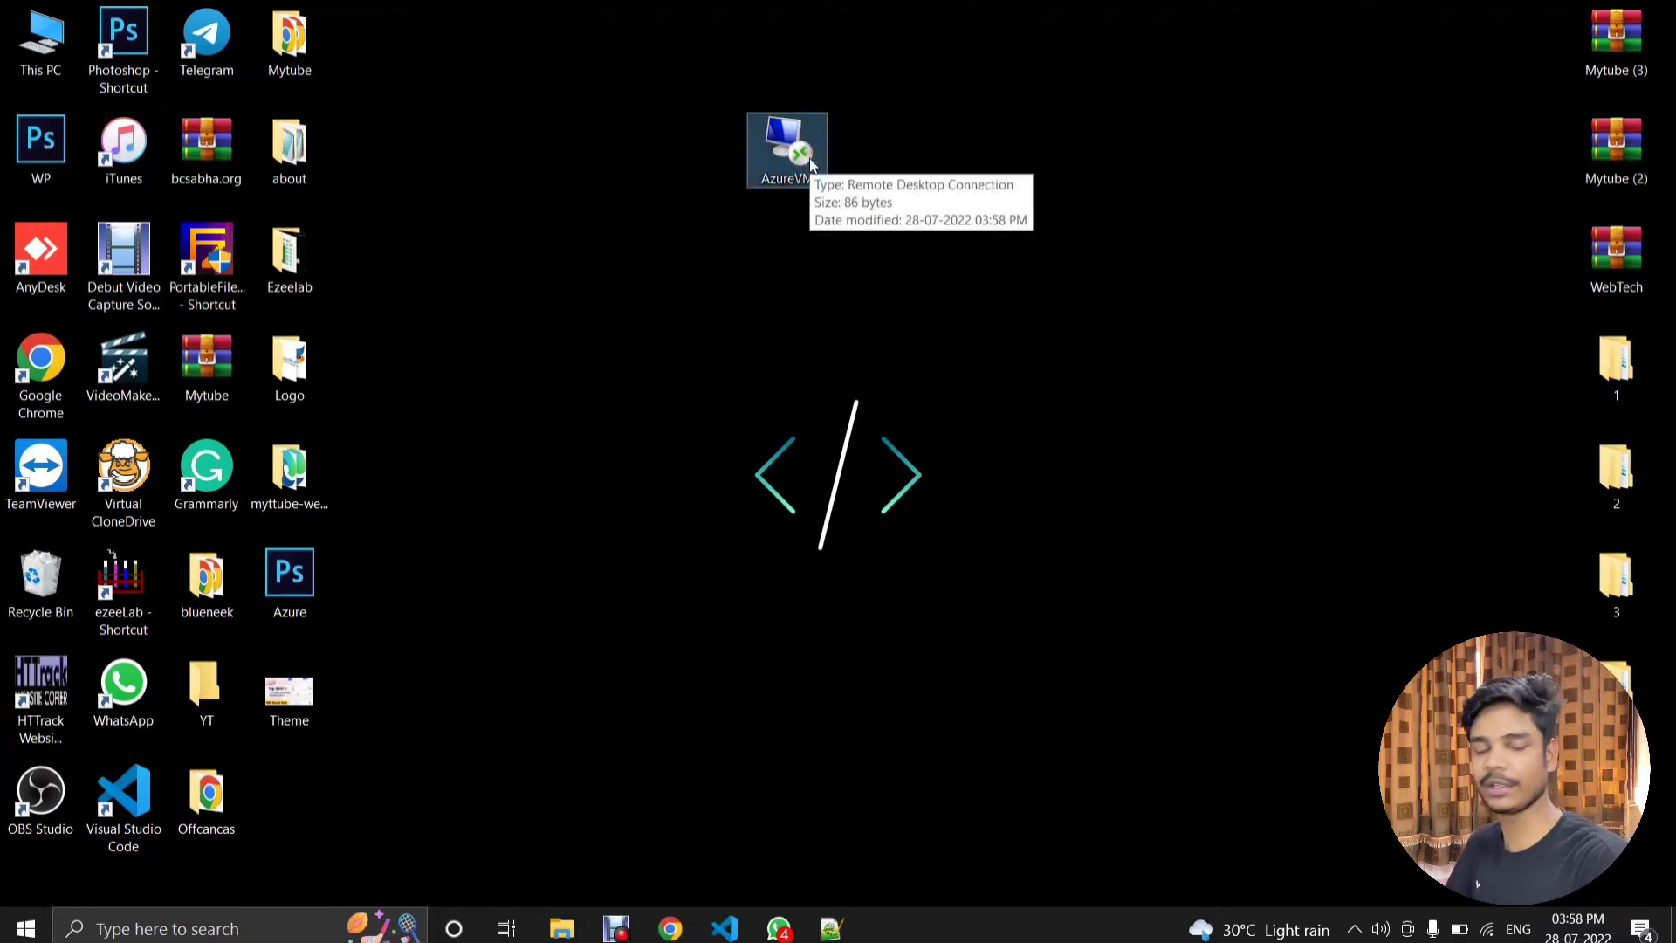
Step: Try to connect to the virtual machine with the AzureVM RDP file, turning off further publisher warnings for this computer
double_click(810, 159)
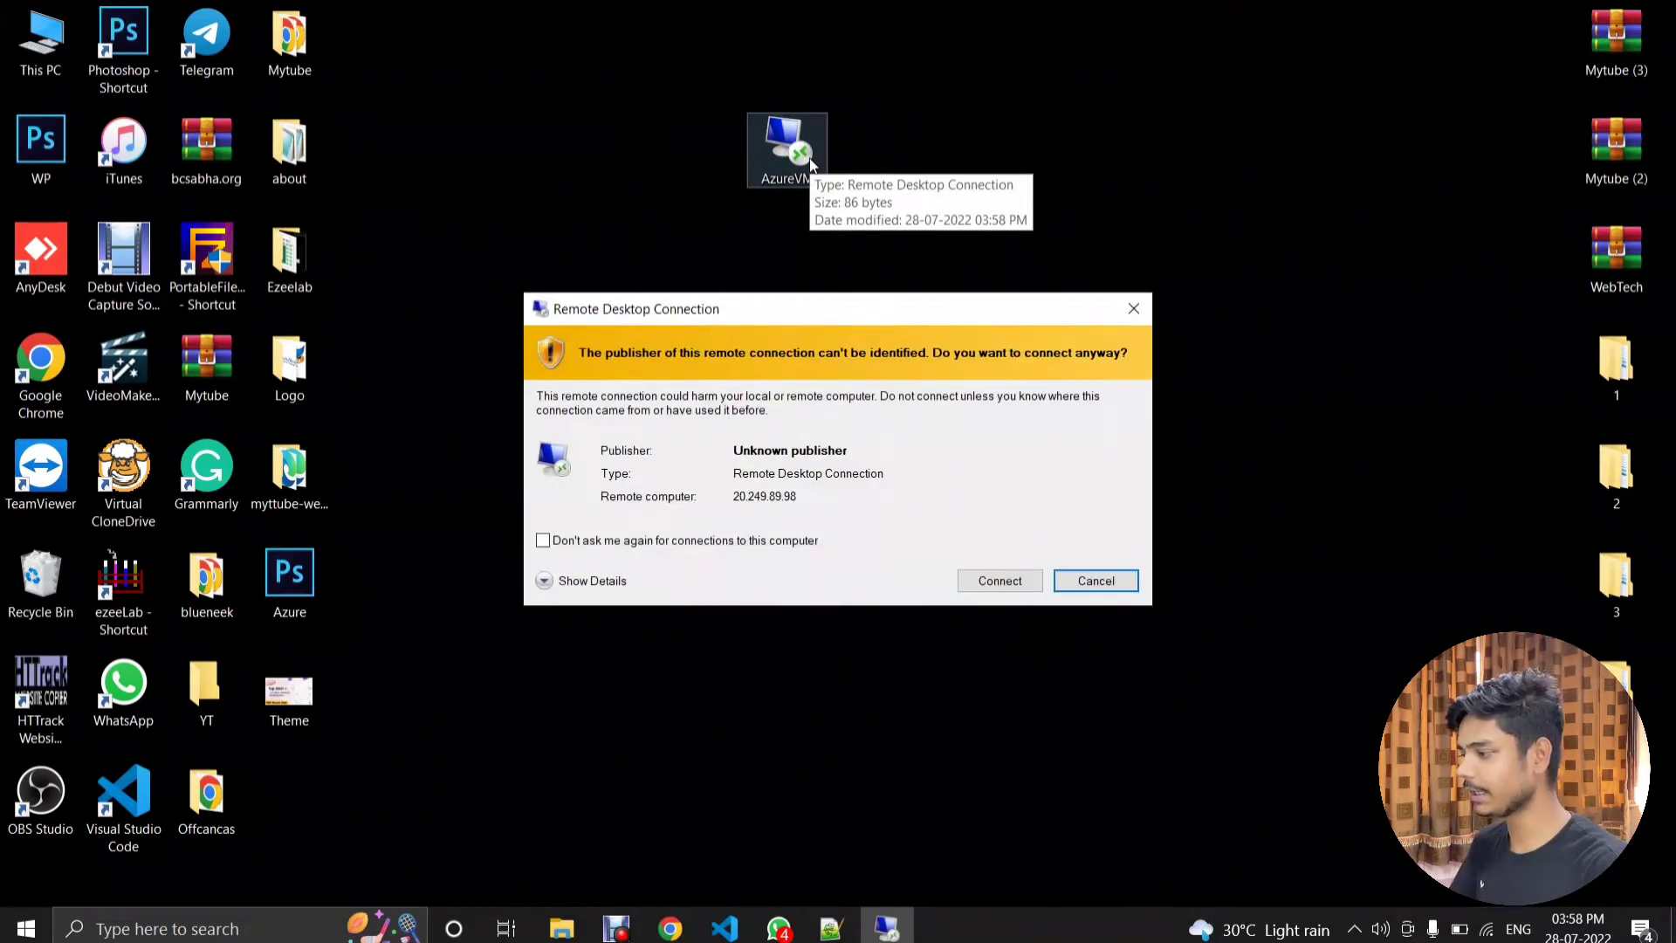
click(624, 537)
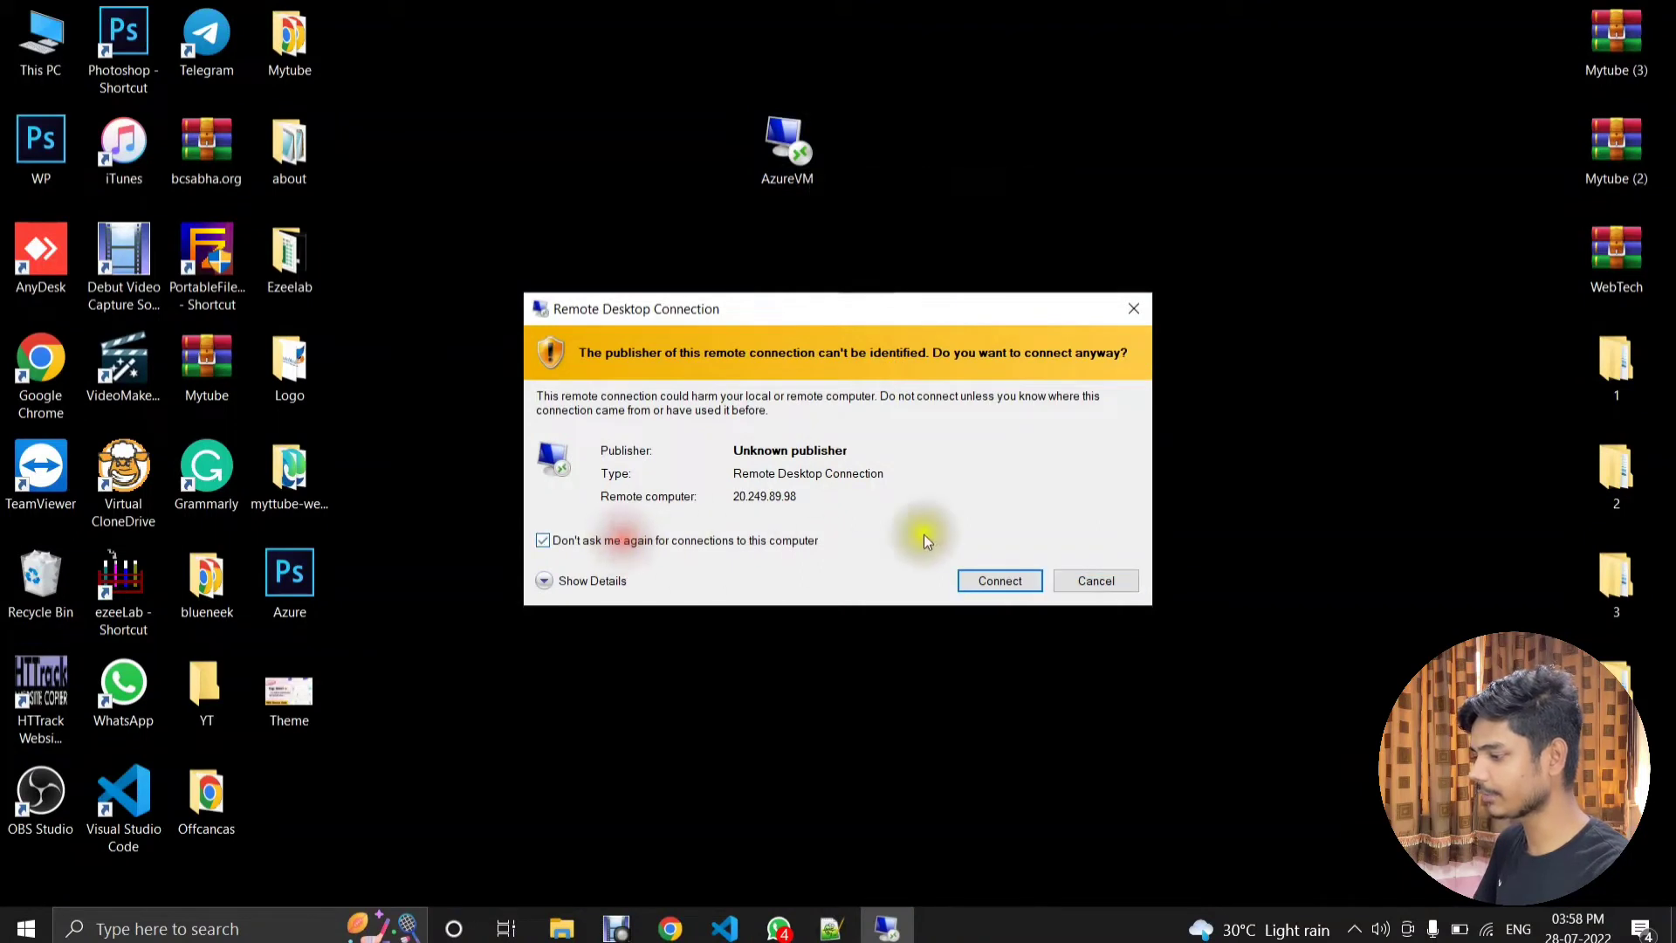
click(1001, 581)
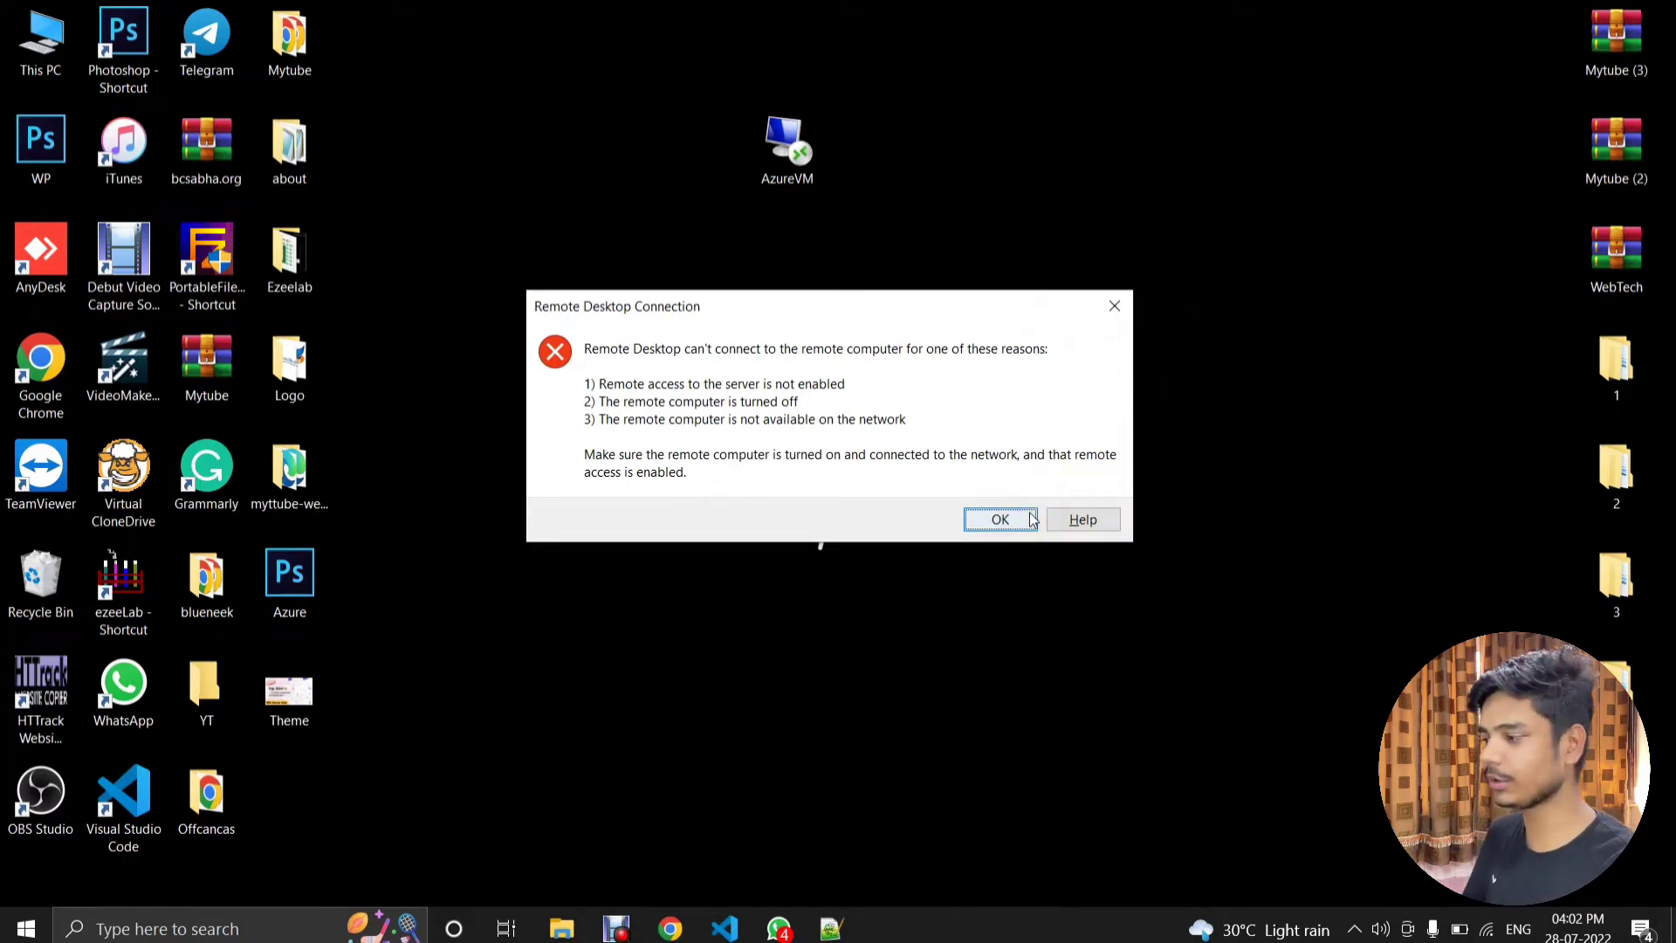
click(1001, 519)
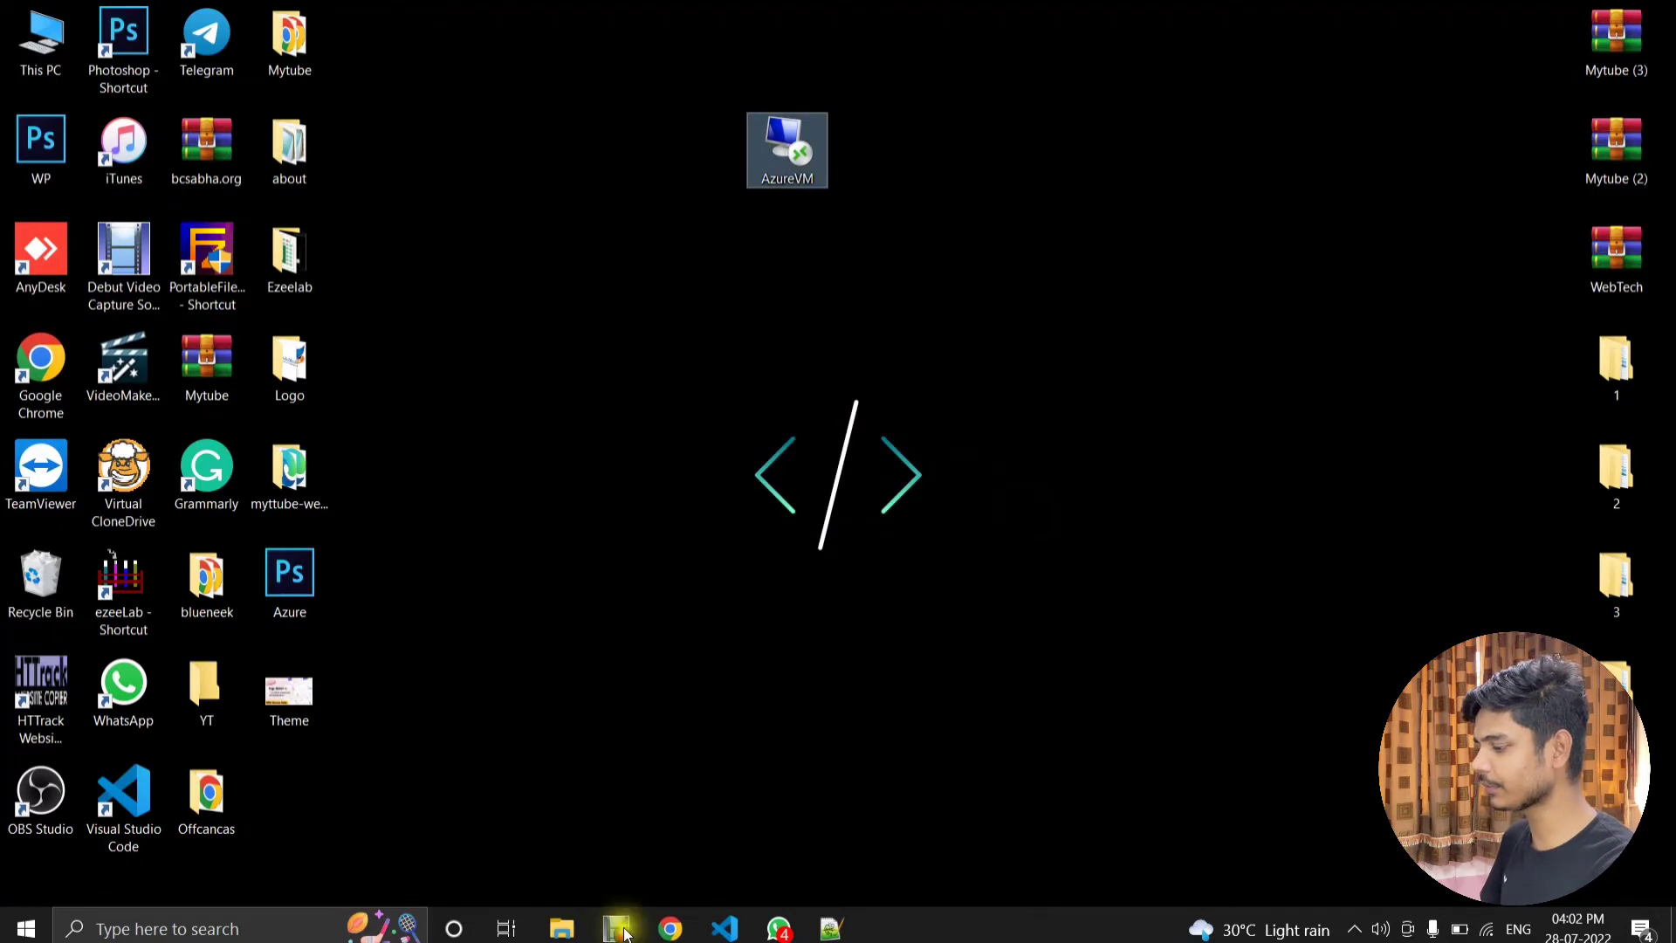
Step: Switch to the Azure portal in Chrome and check the RDP connection settings and port number of AzureVM
click(670, 928)
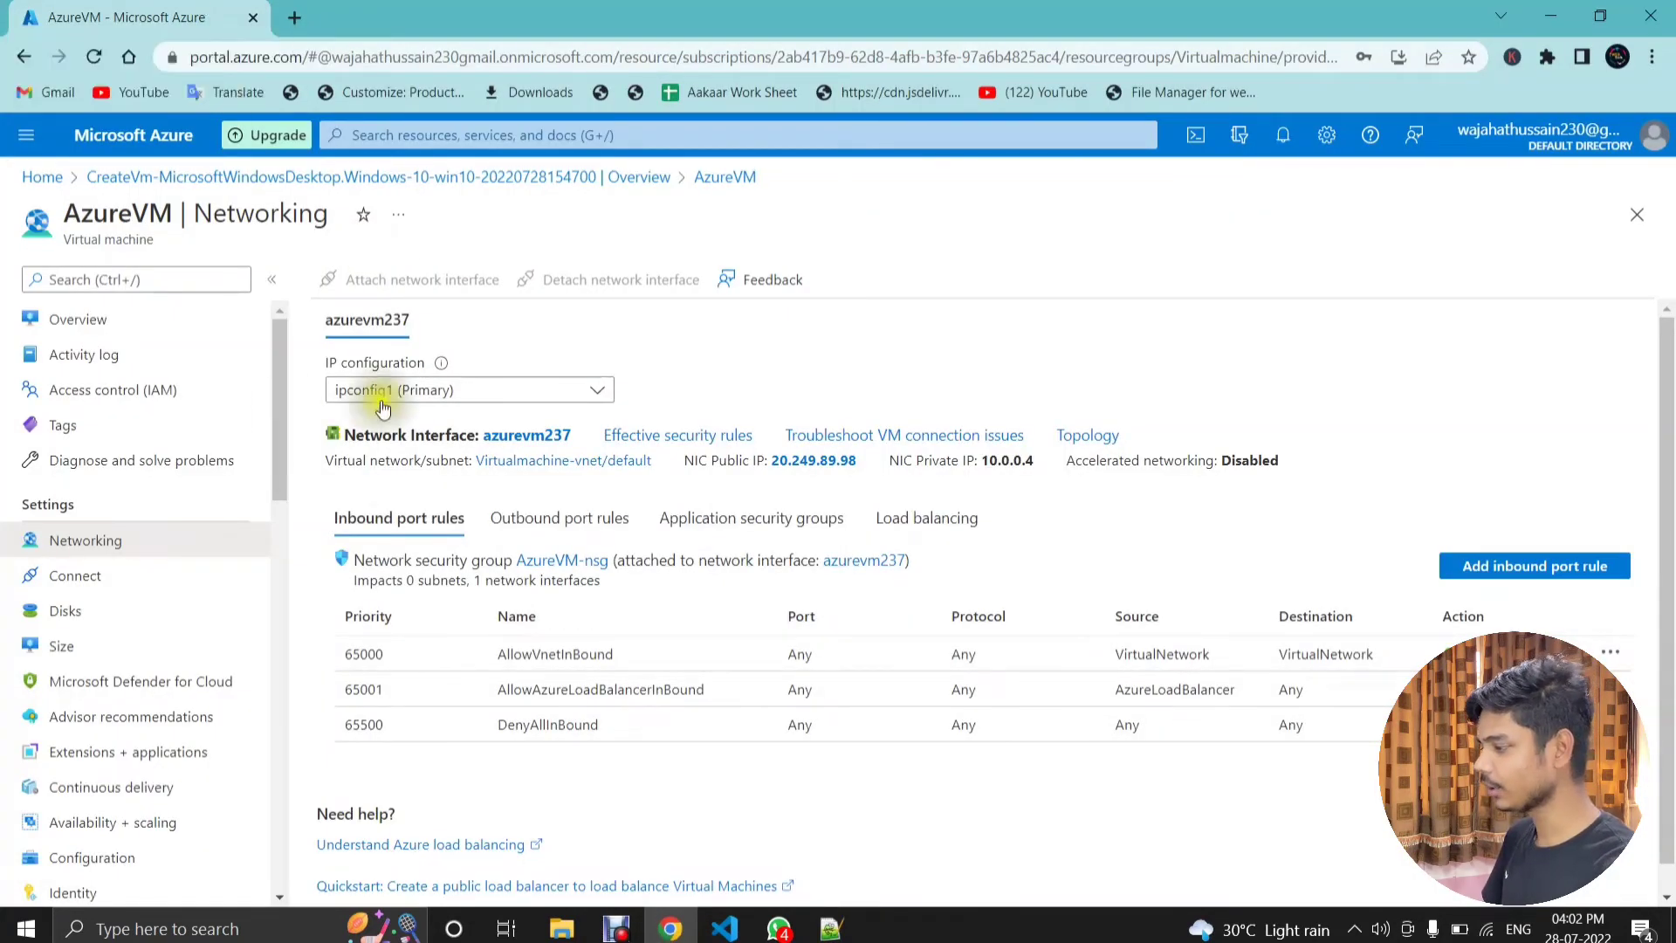
click(82, 580)
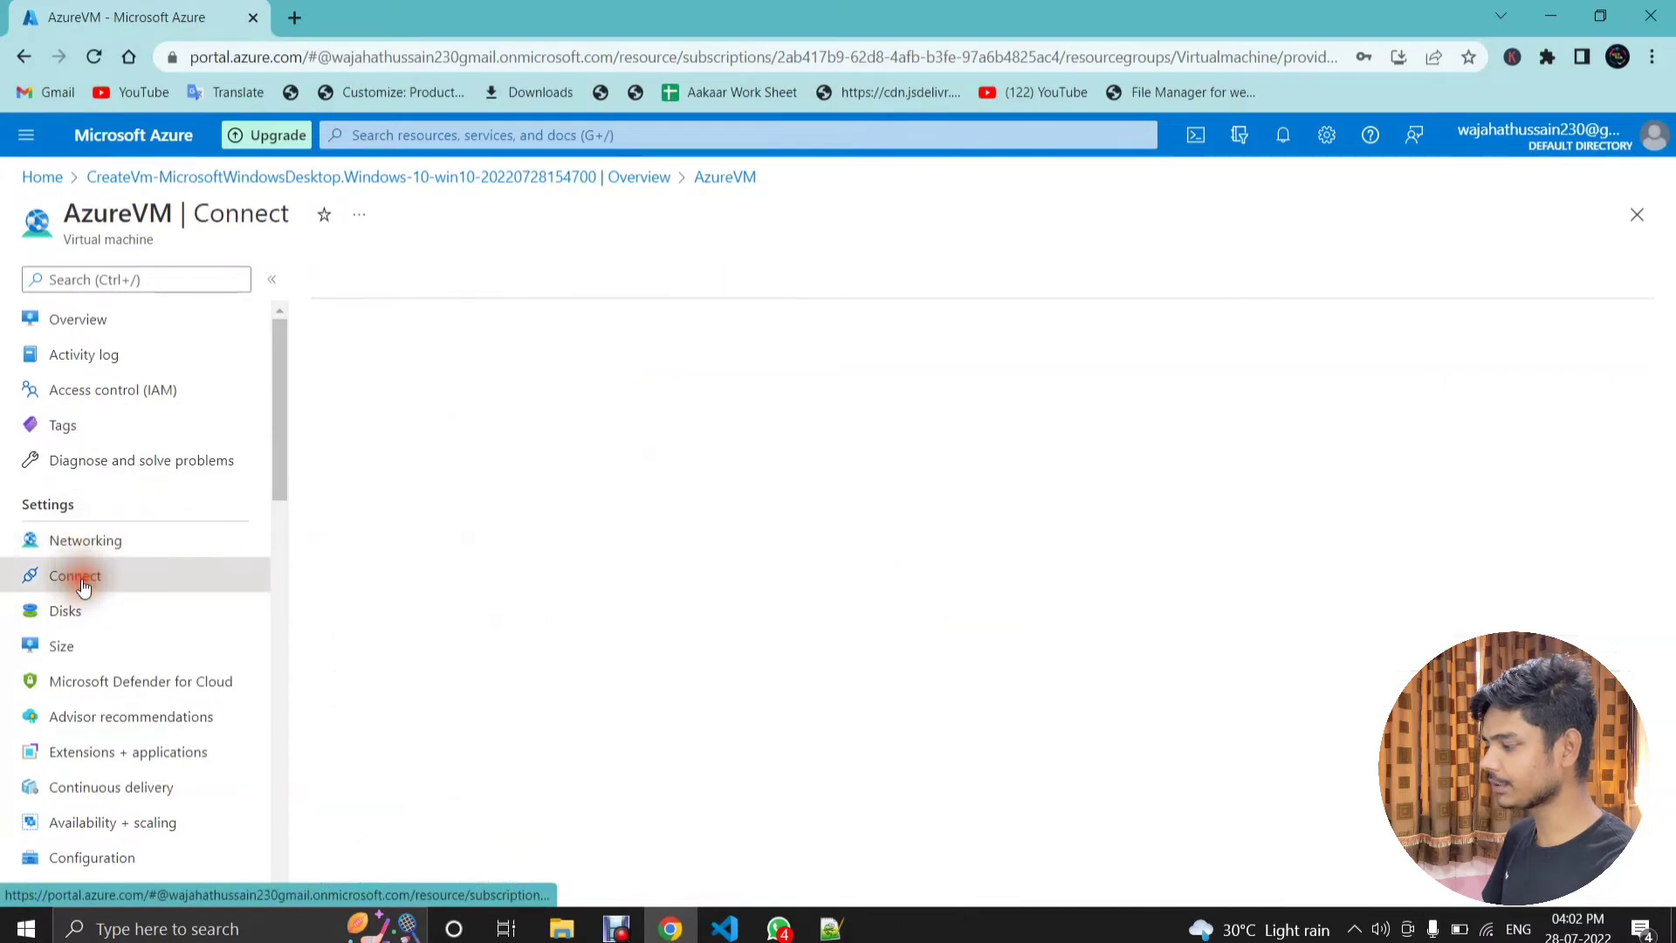
scroll(406, 699, down, 1)
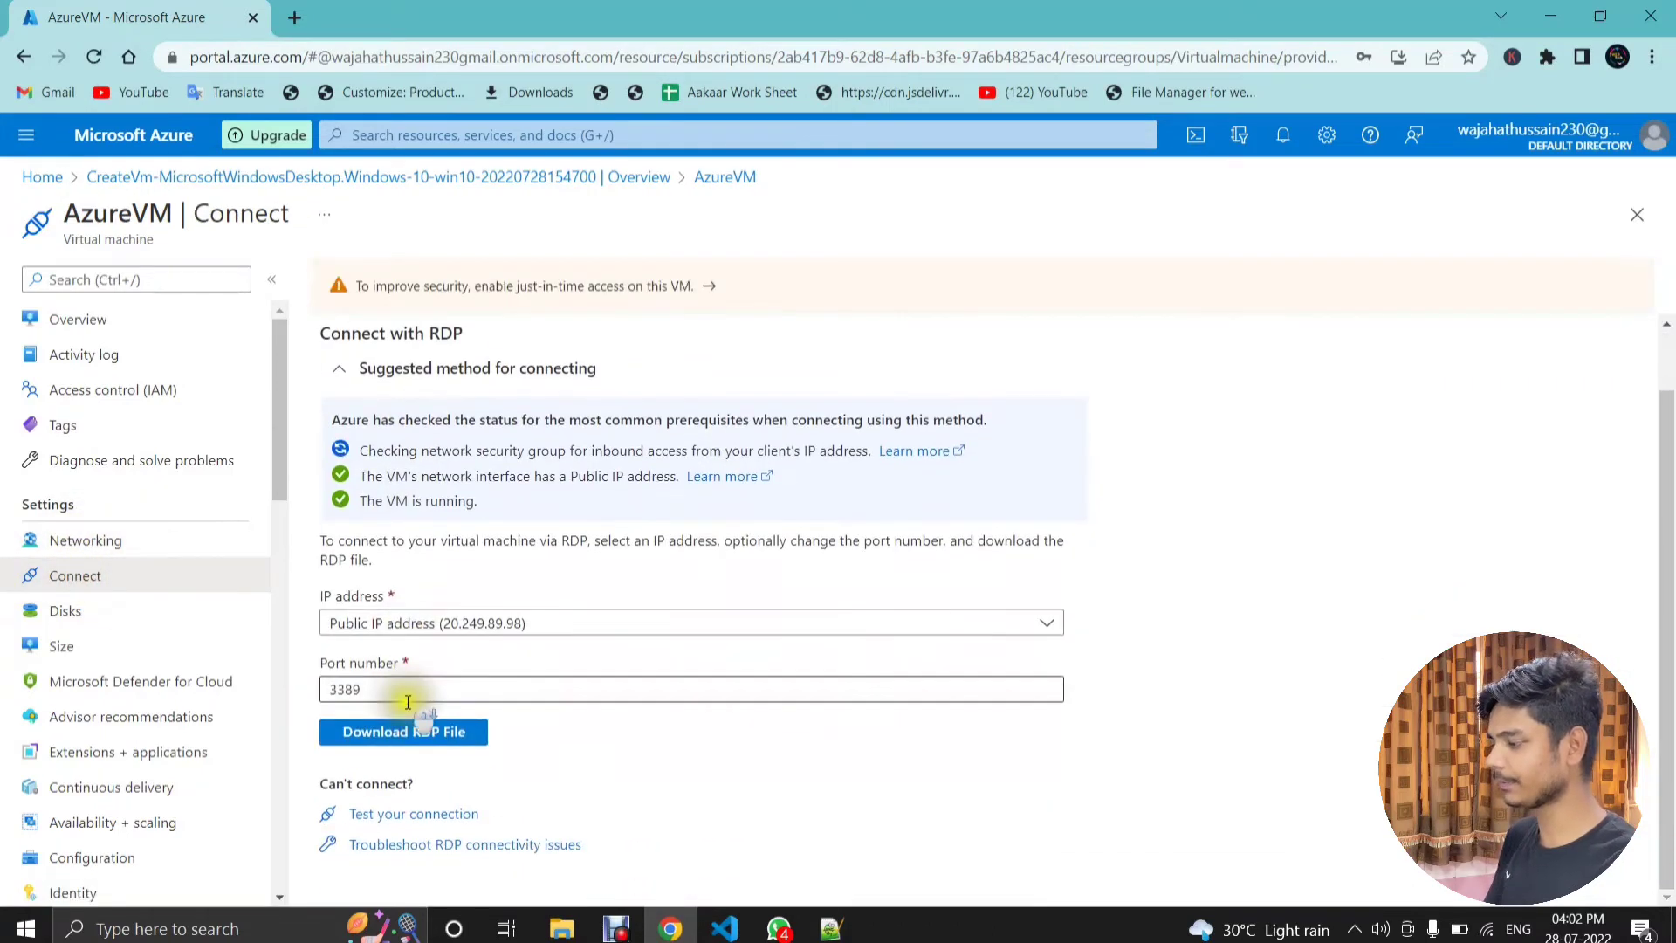
Step: Go to the networking settings of AzureVM and start a new inbound port rule
click(74, 543)
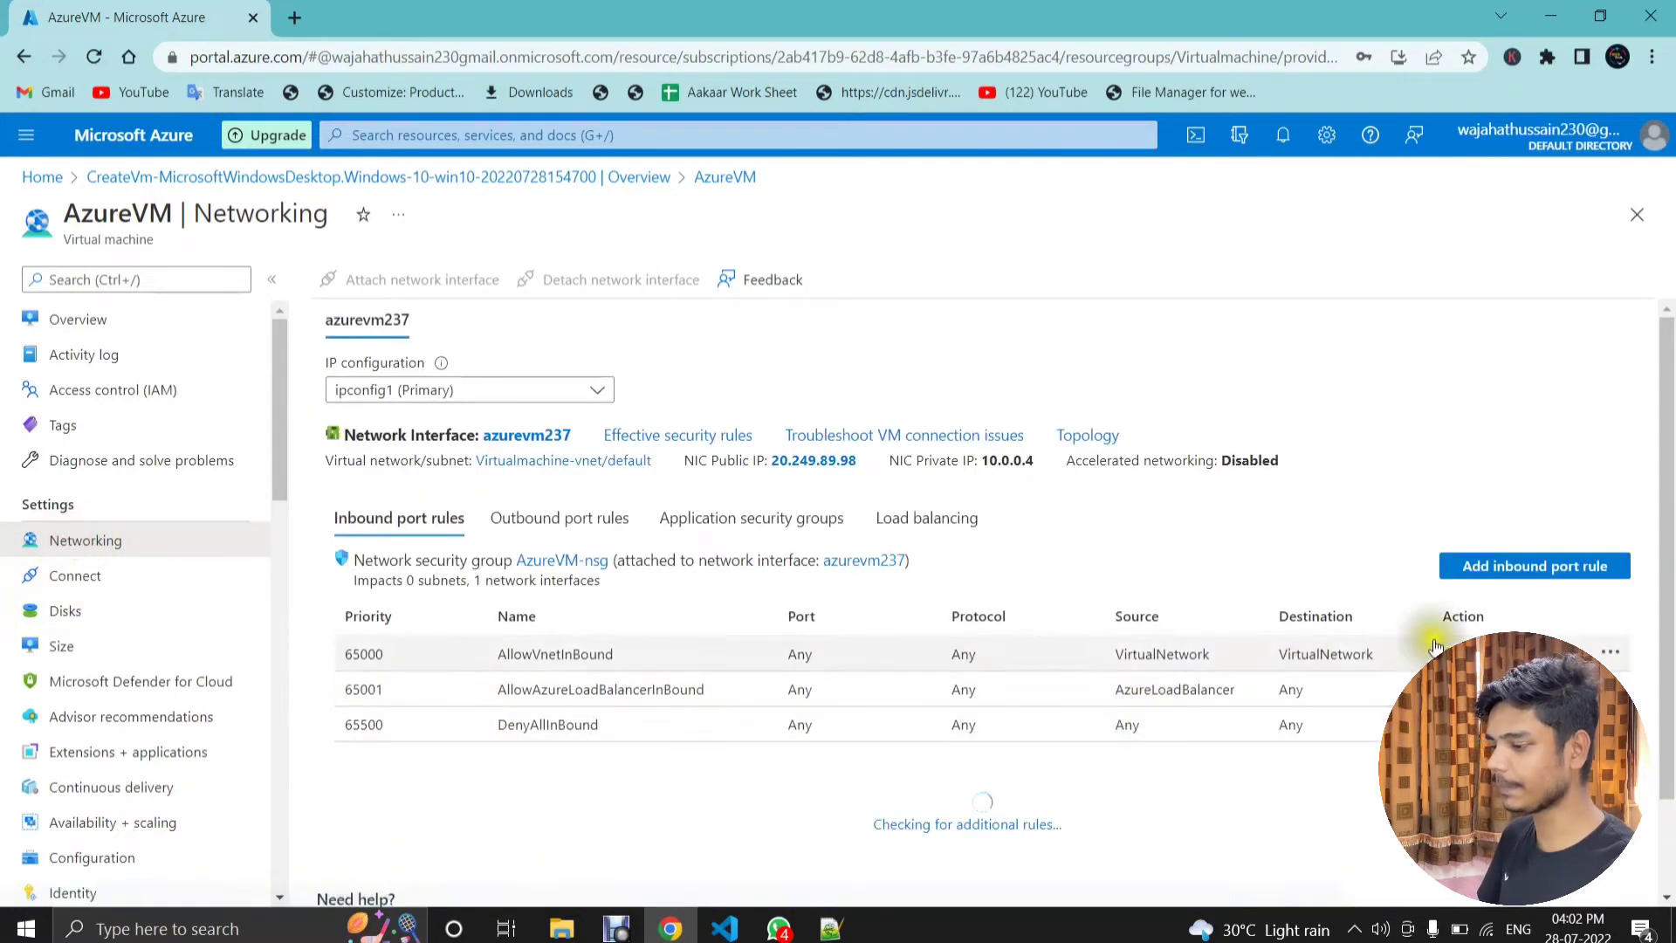
click(1539, 567)
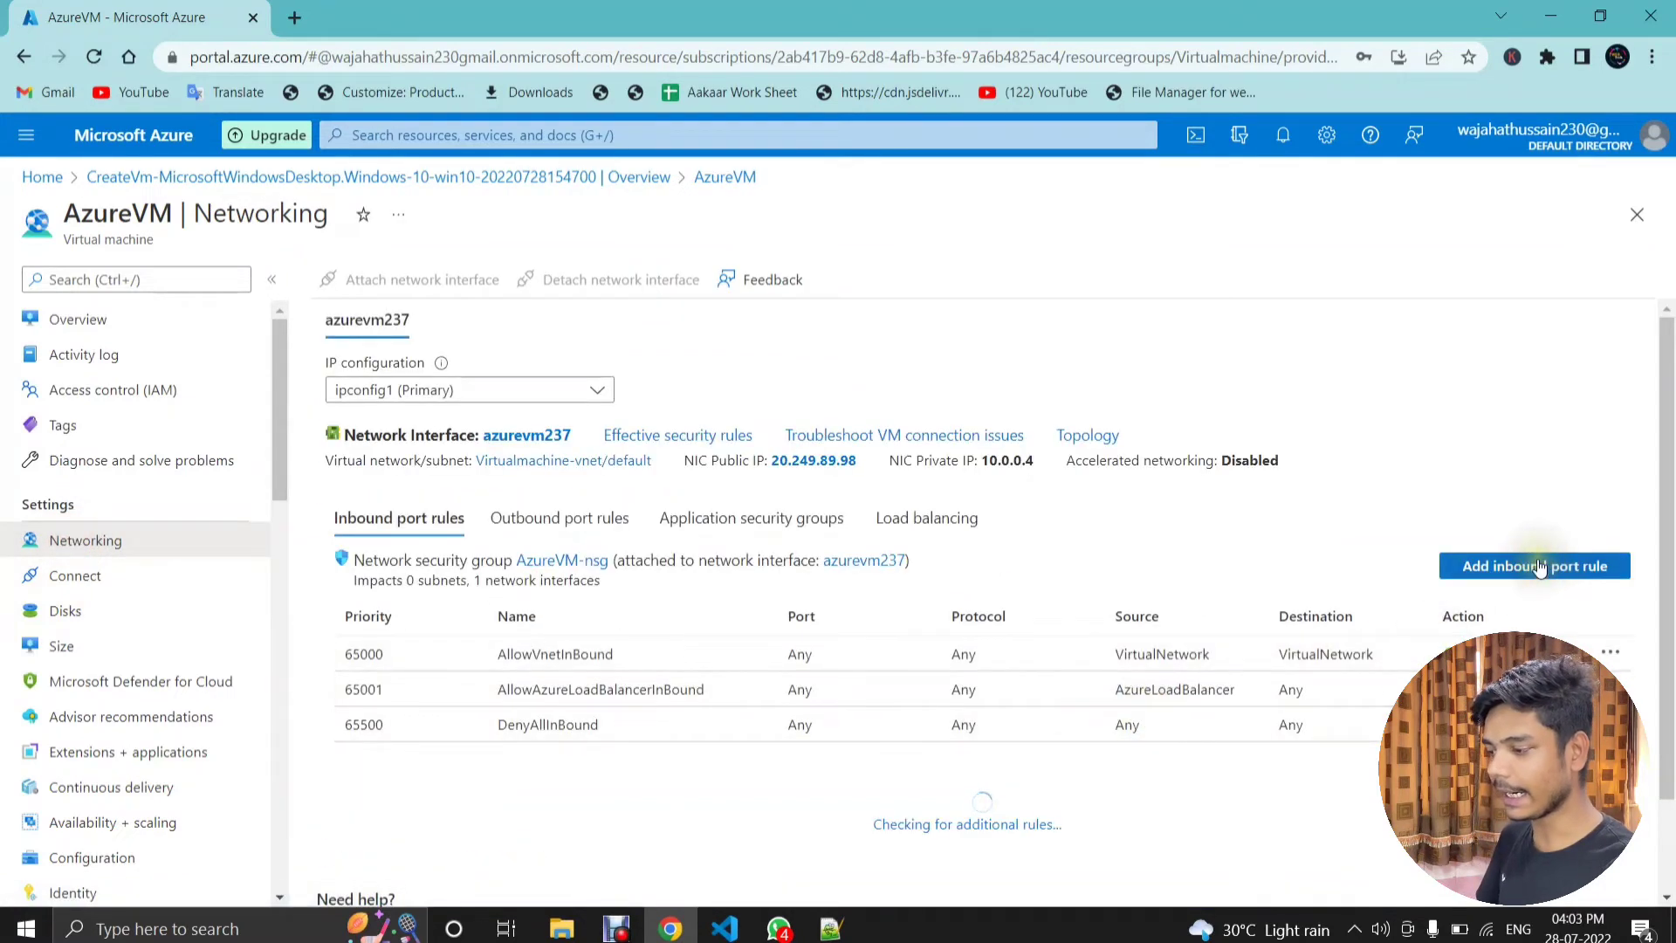
click(1484, 568)
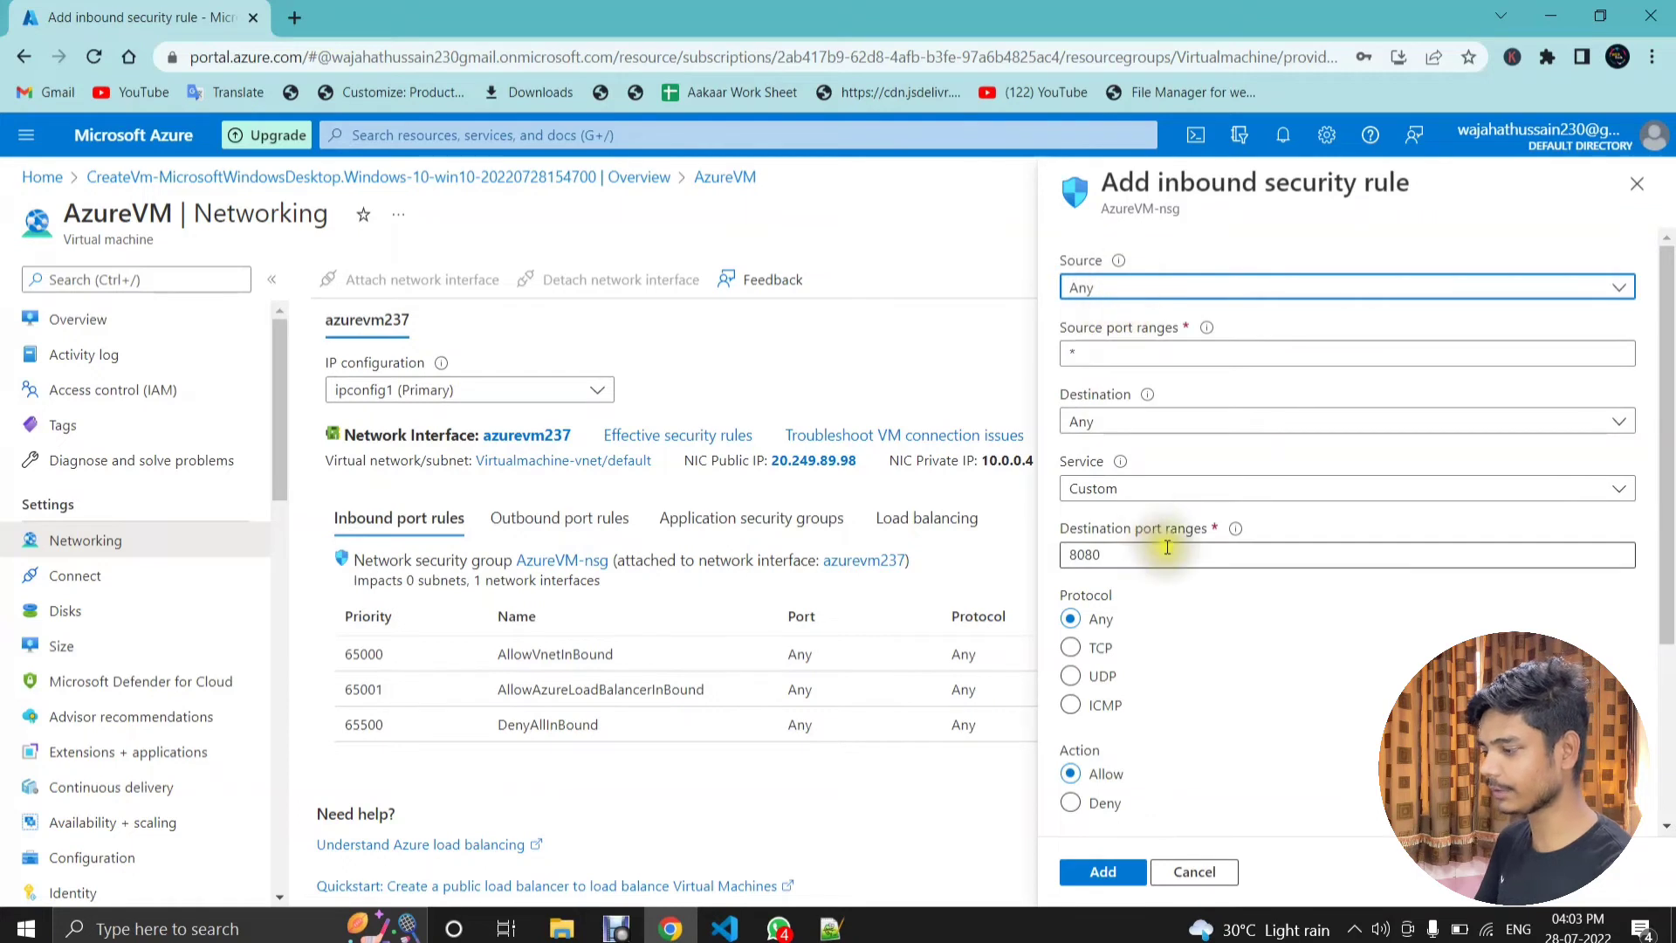
double_click(1139, 554)
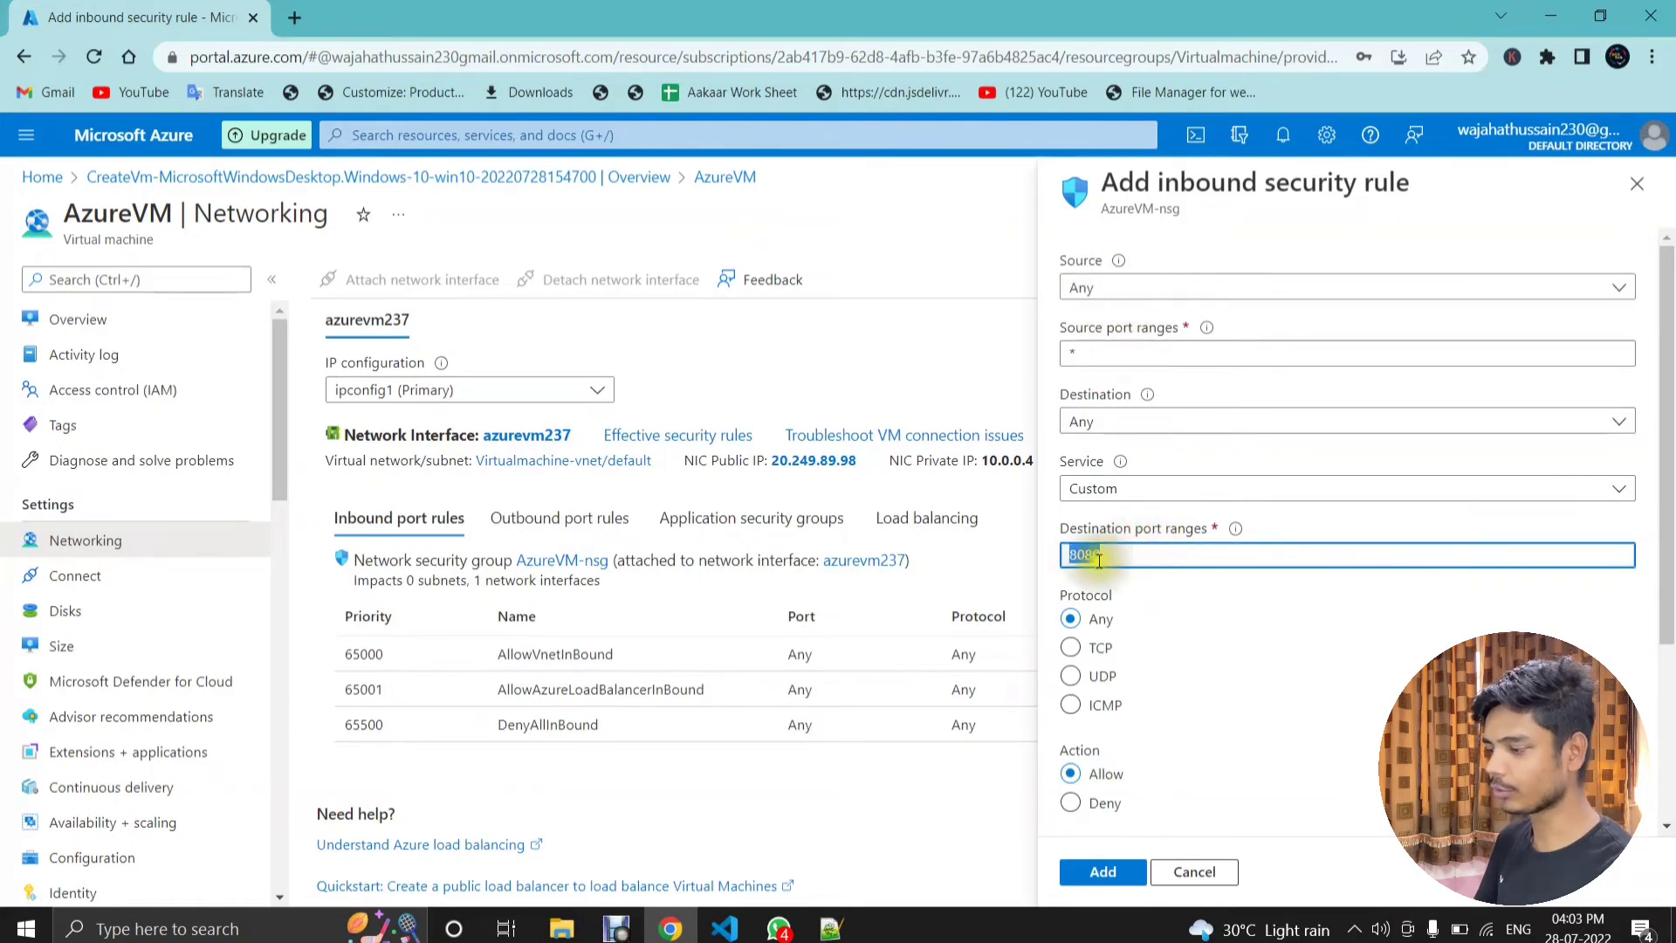
Step: Launch the AzureVM connection from the desktop to check its port, cancel it and return to the inbound security rule
click(1672, 930)
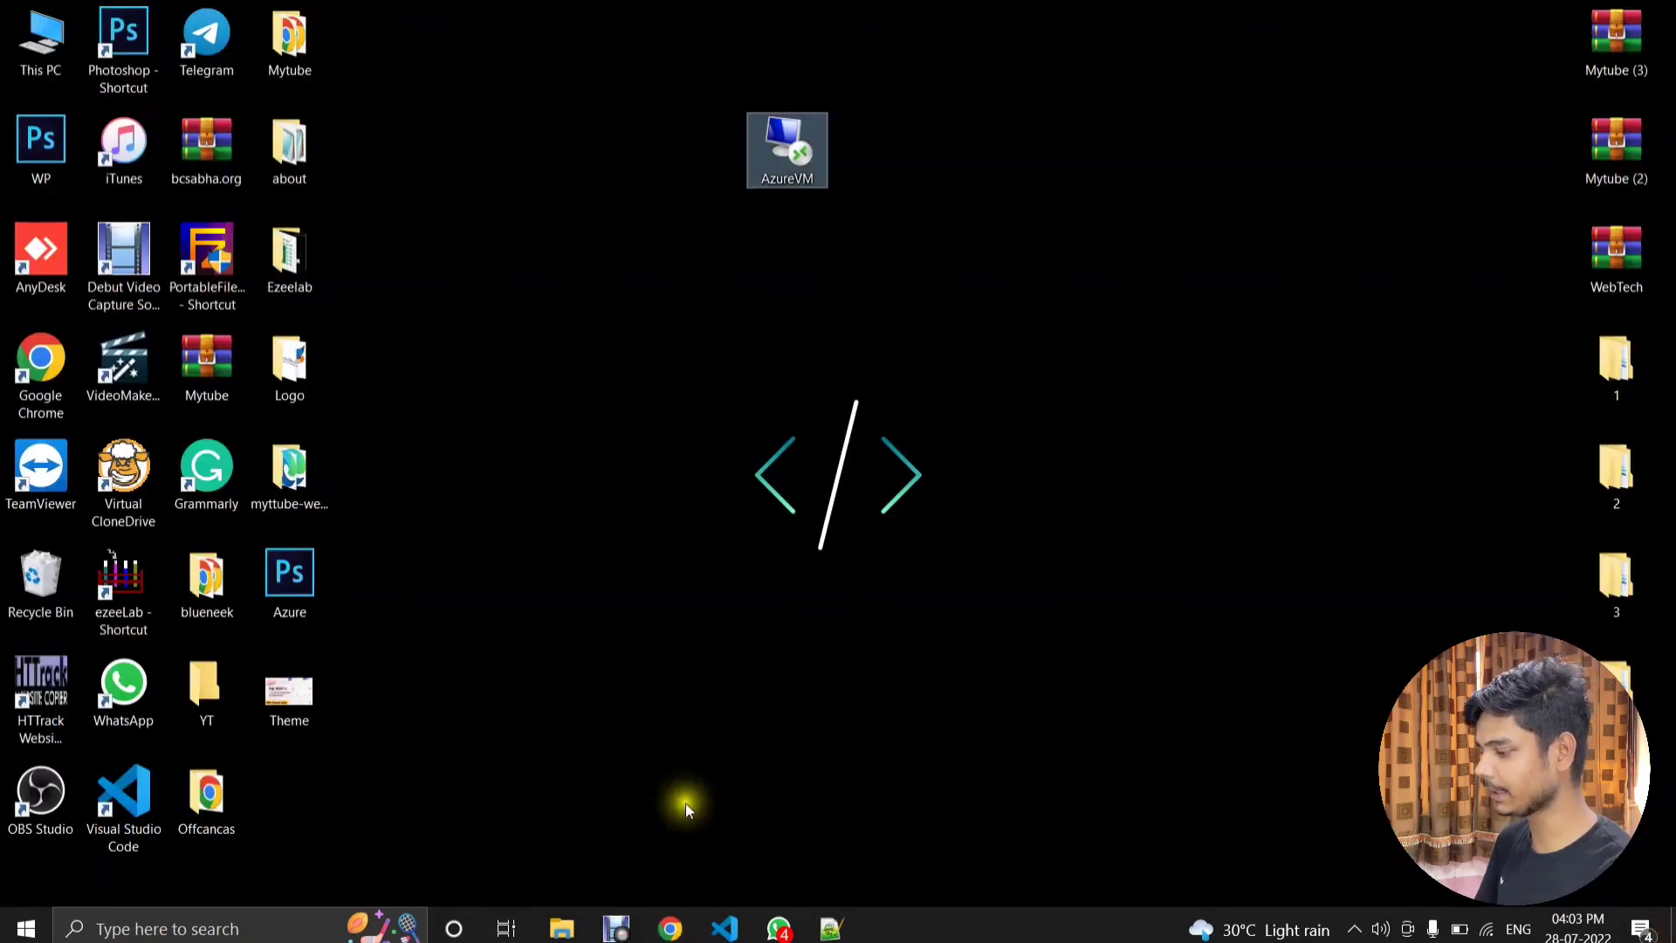
double_click(824, 157)
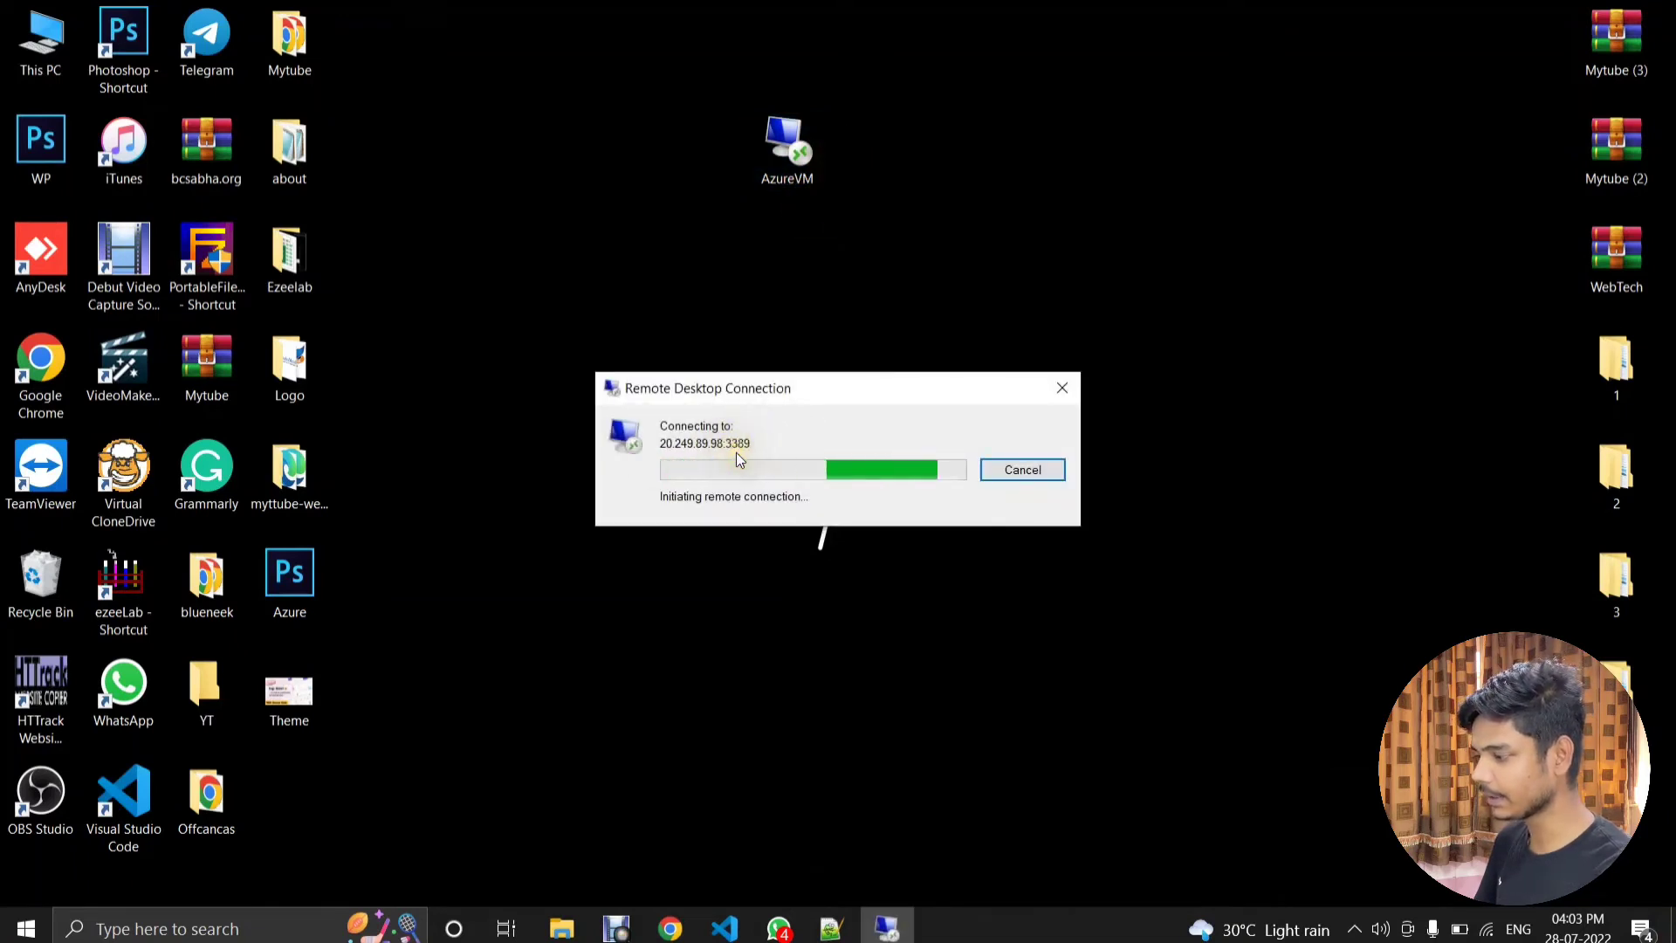
click(1056, 390)
key(alt+Tab)
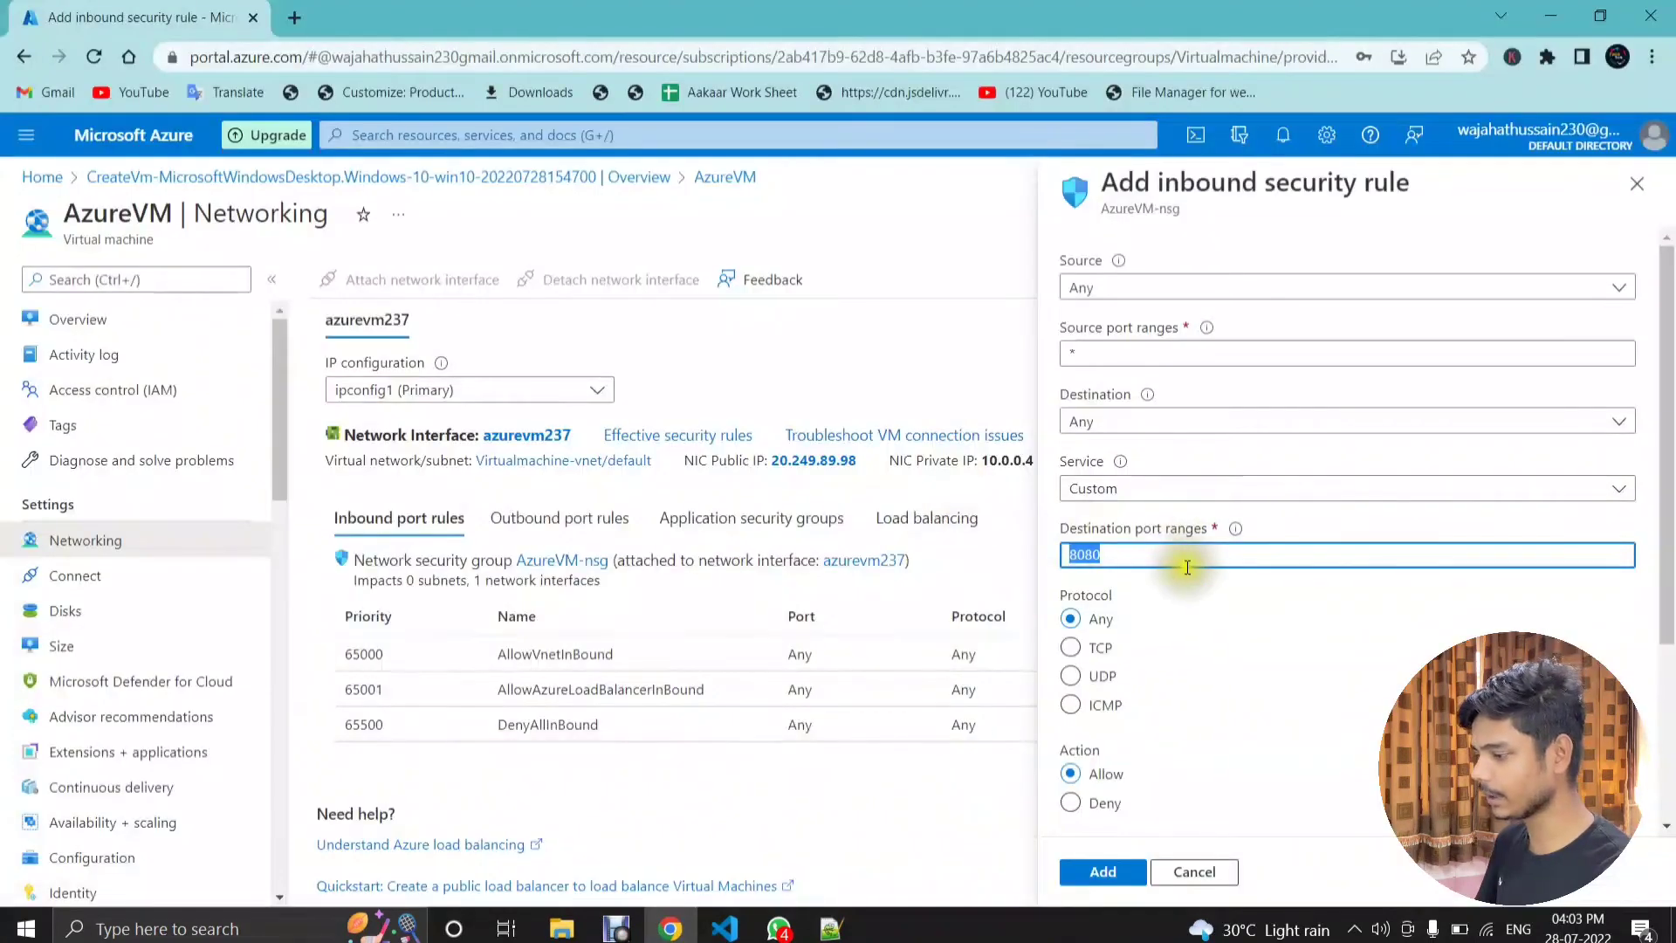
Step: Set the inbound rule's destination port range to 3389, name the rule Port_3389 and add it
text(33)
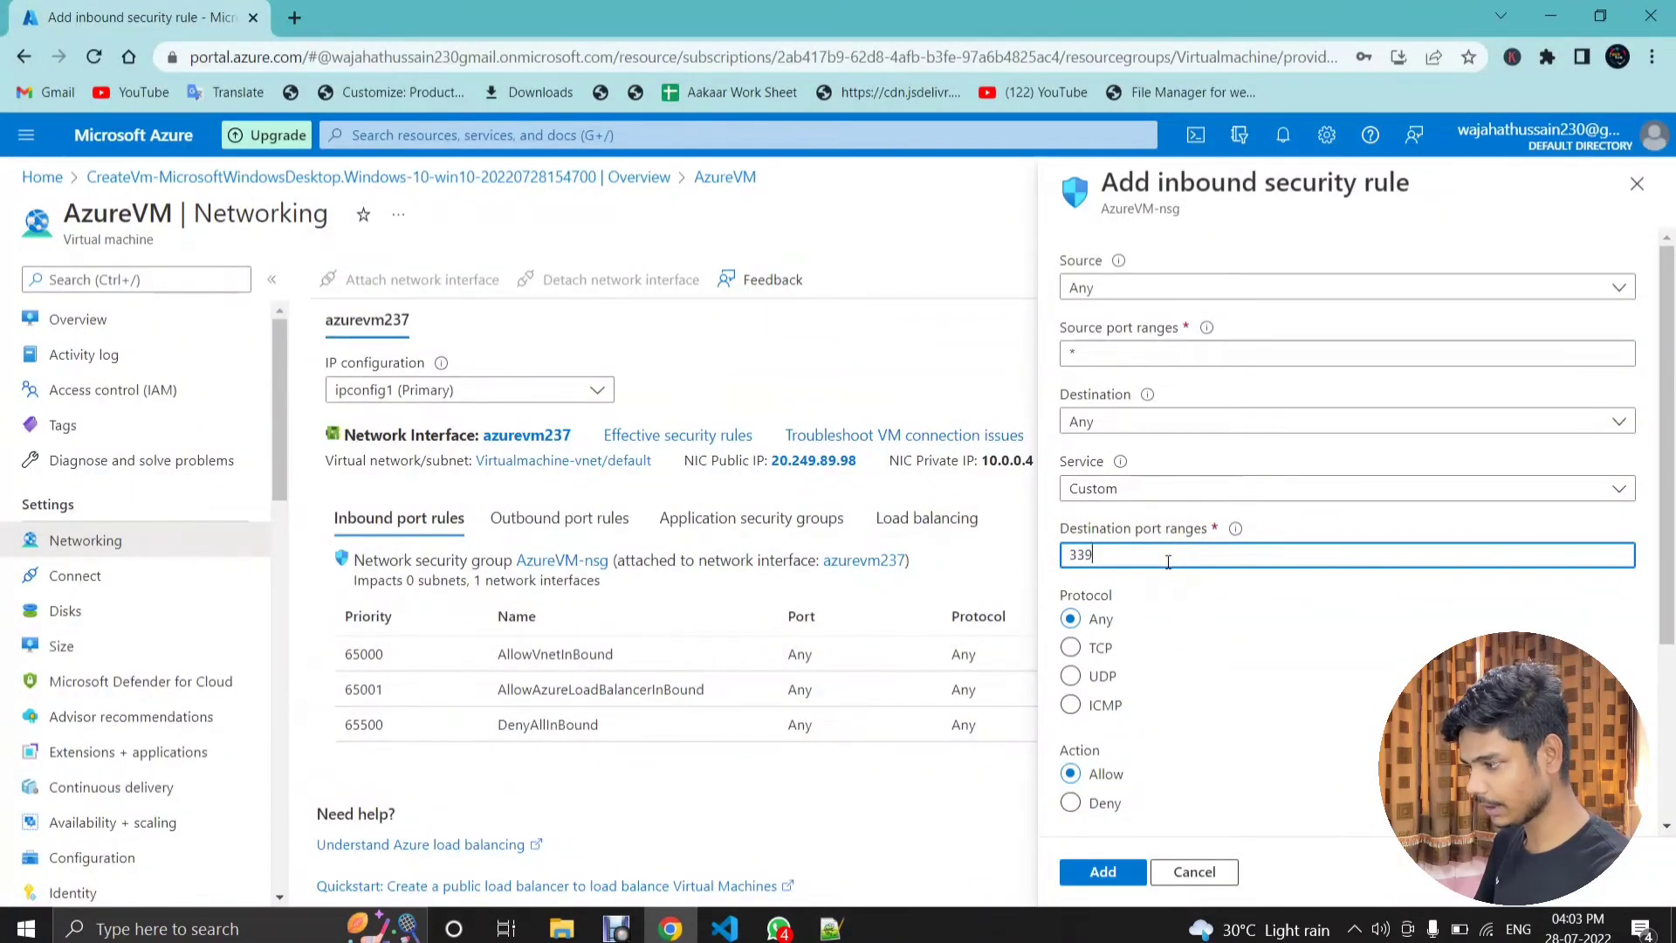
text(89)
double_click(1162, 562)
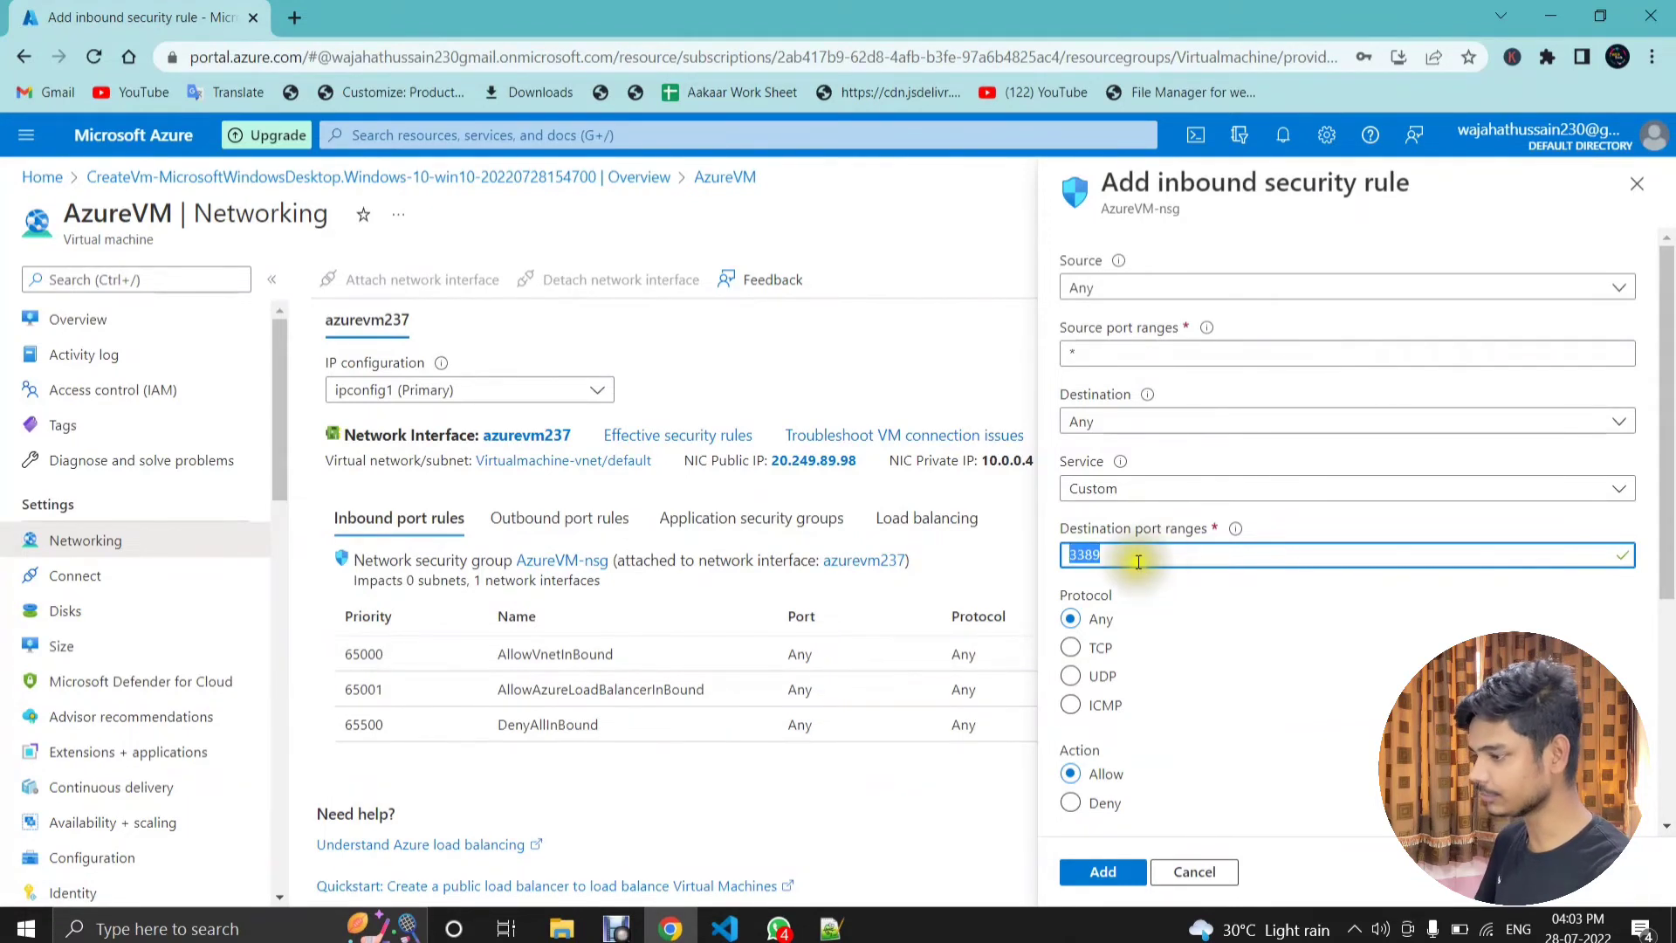
scroll(1239, 679, down, 4)
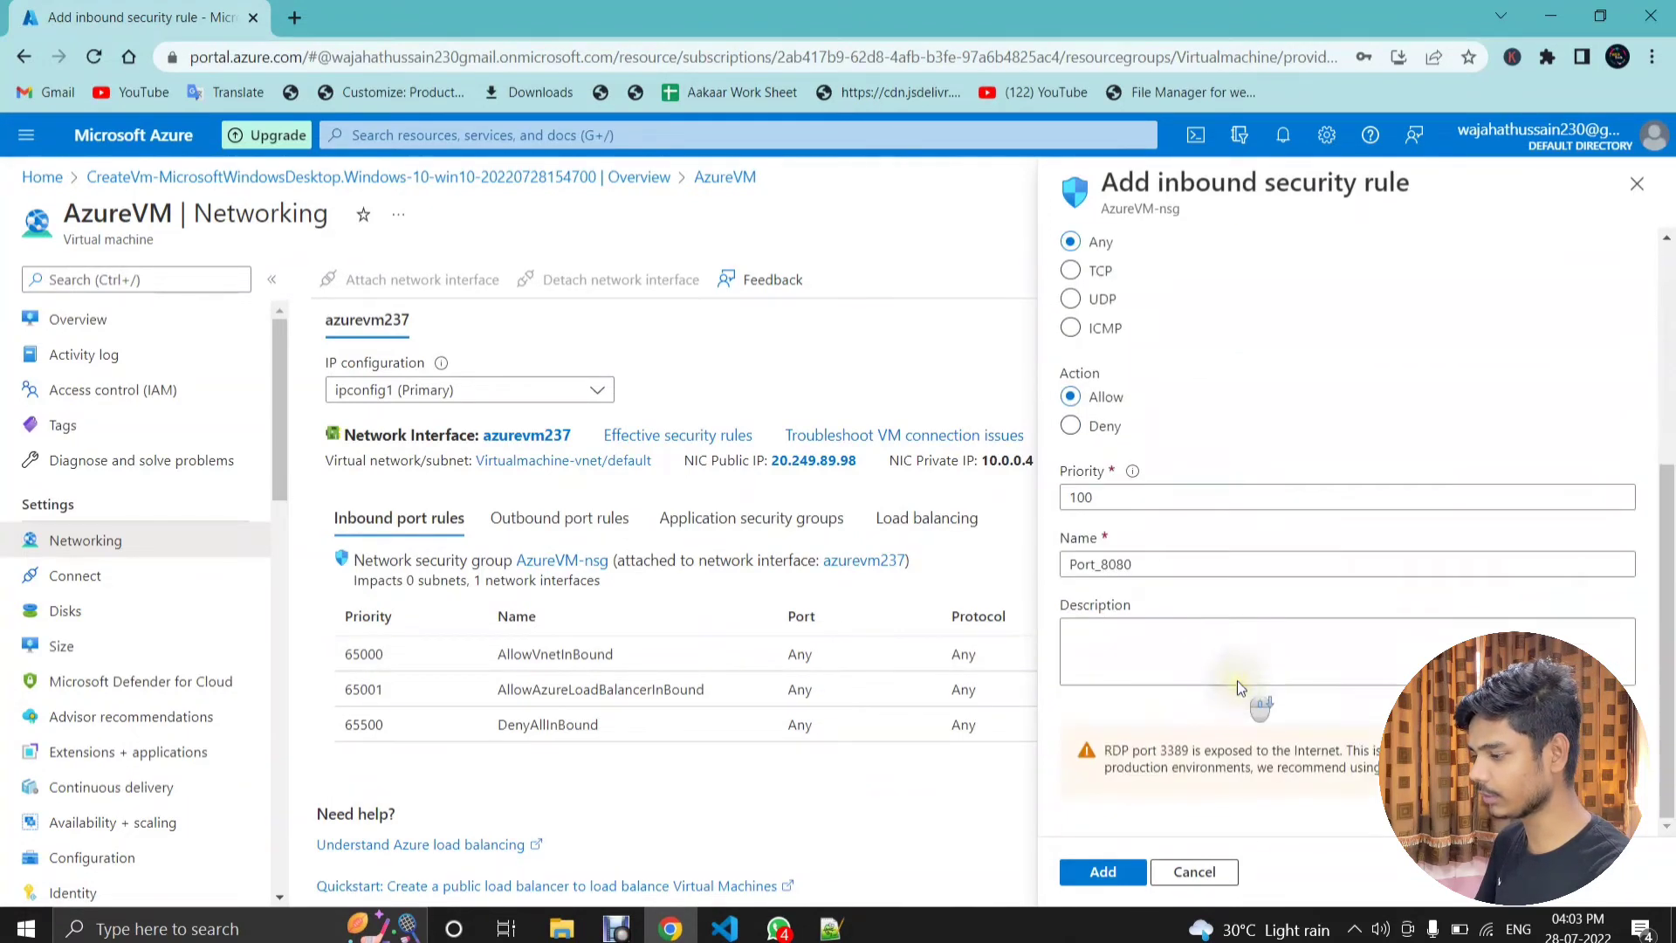
drag(1101, 565, 1145, 553)
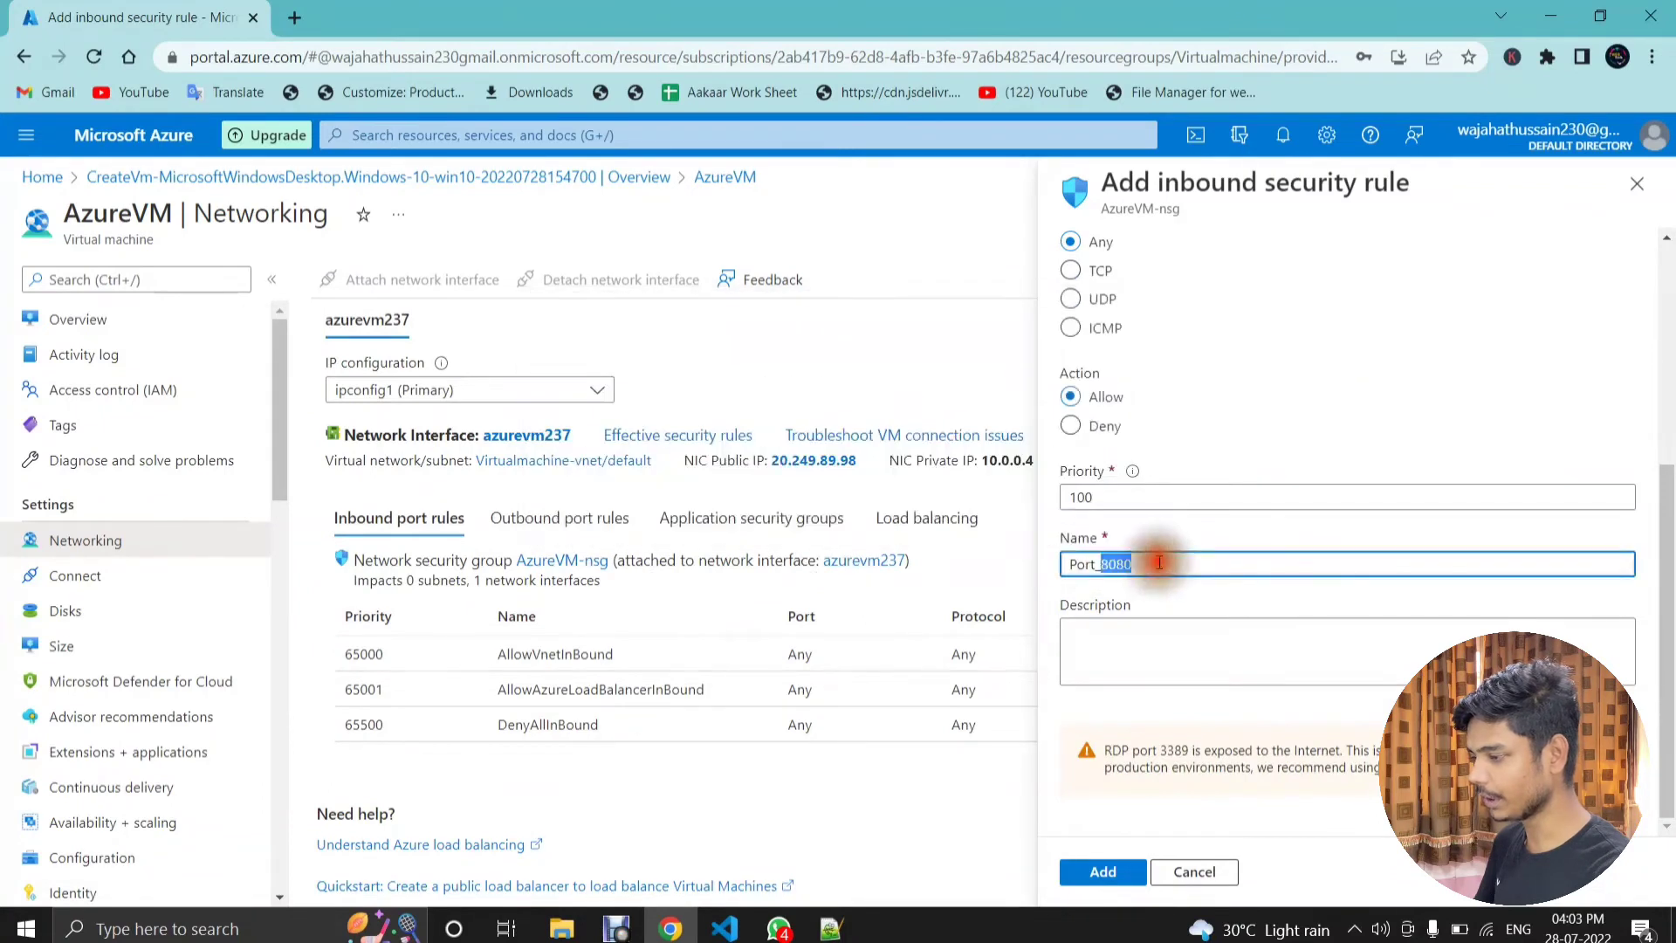
text(3389)
scroll(1157, 576, up, 2)
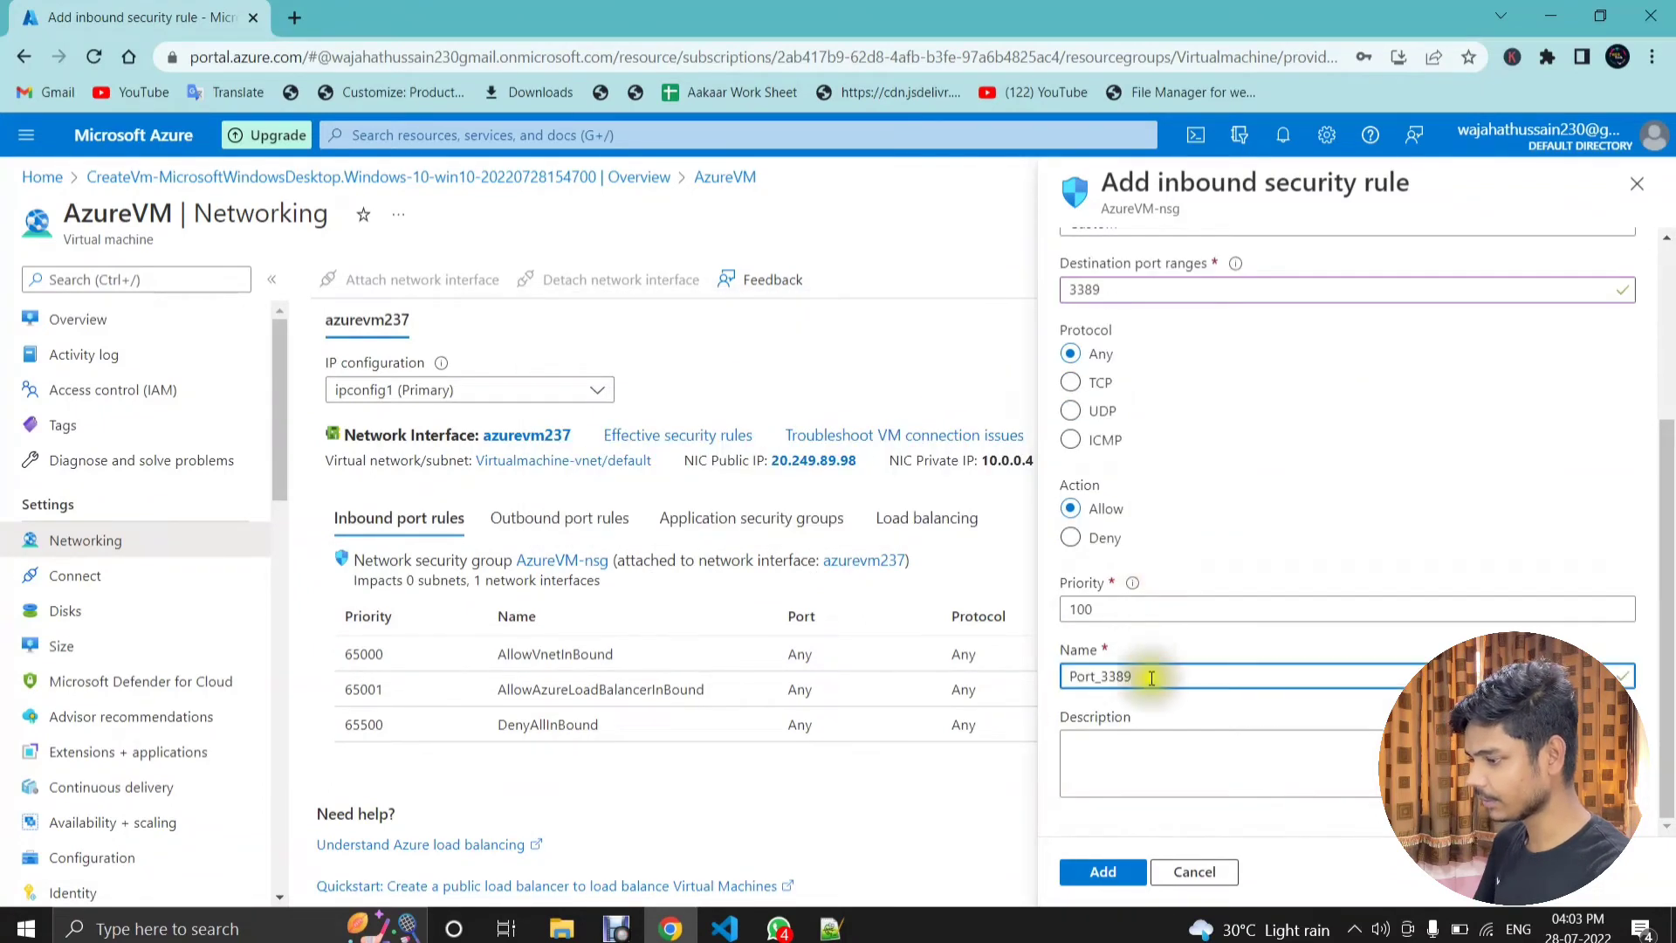
click(1103, 876)
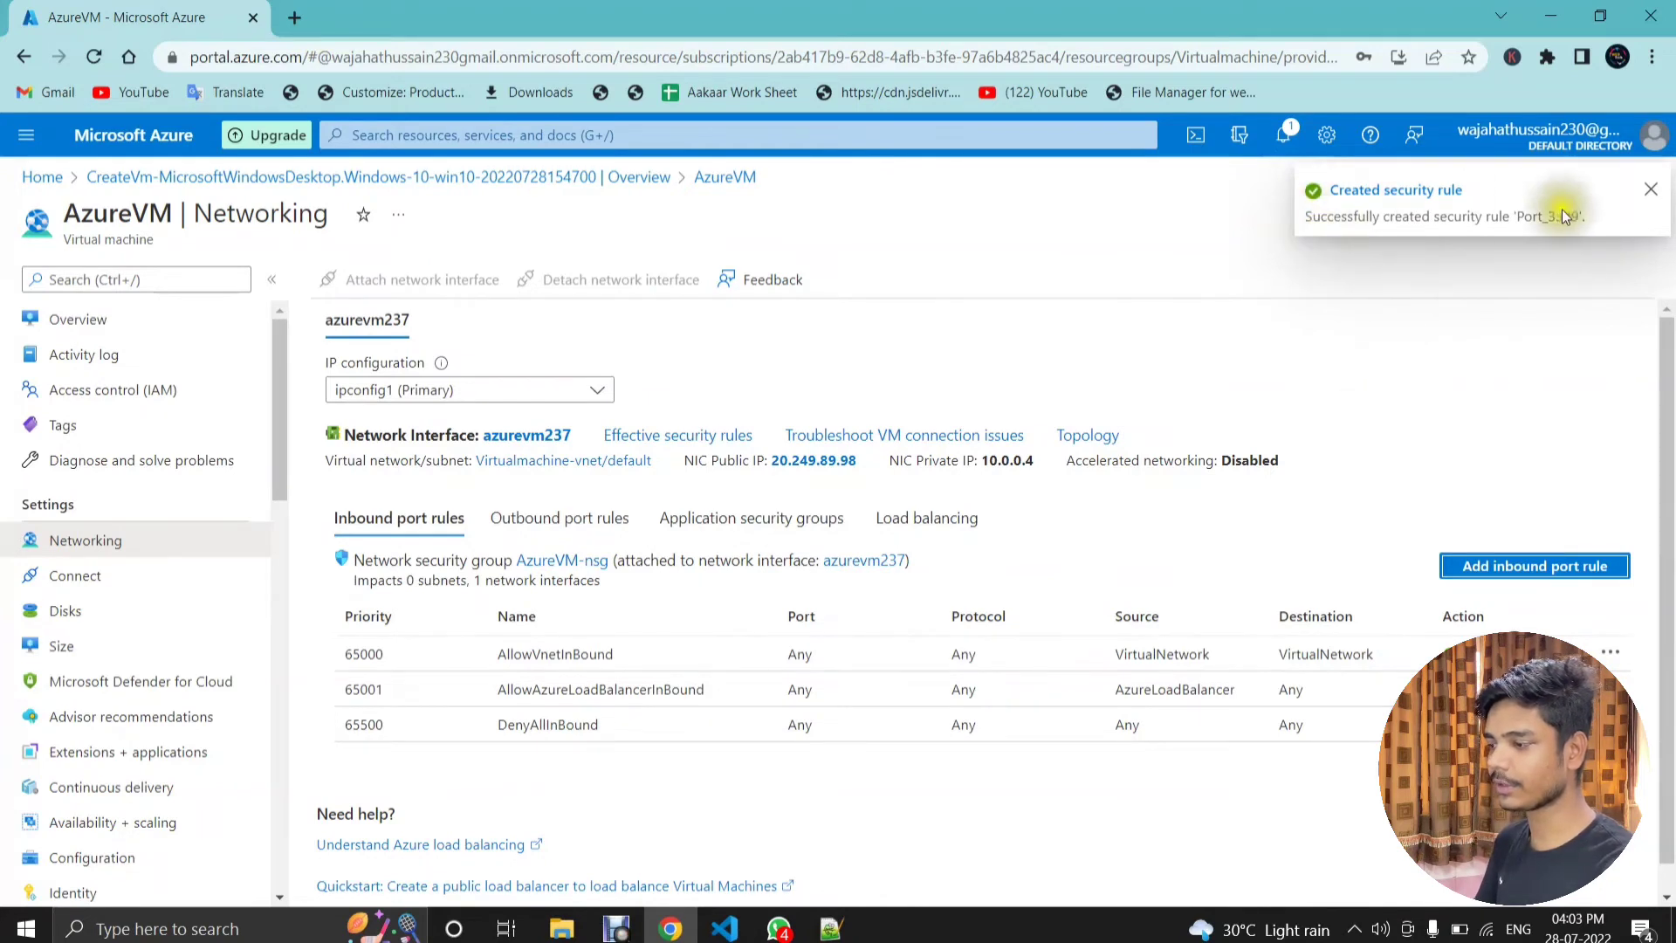
Step: Return to the Windows desktop, refresh it and launch the AzureVM remote connection again
click(1549, 30)
click(1115, 306)
right_click(1065, 255)
click(1126, 319)
double_click(803, 177)
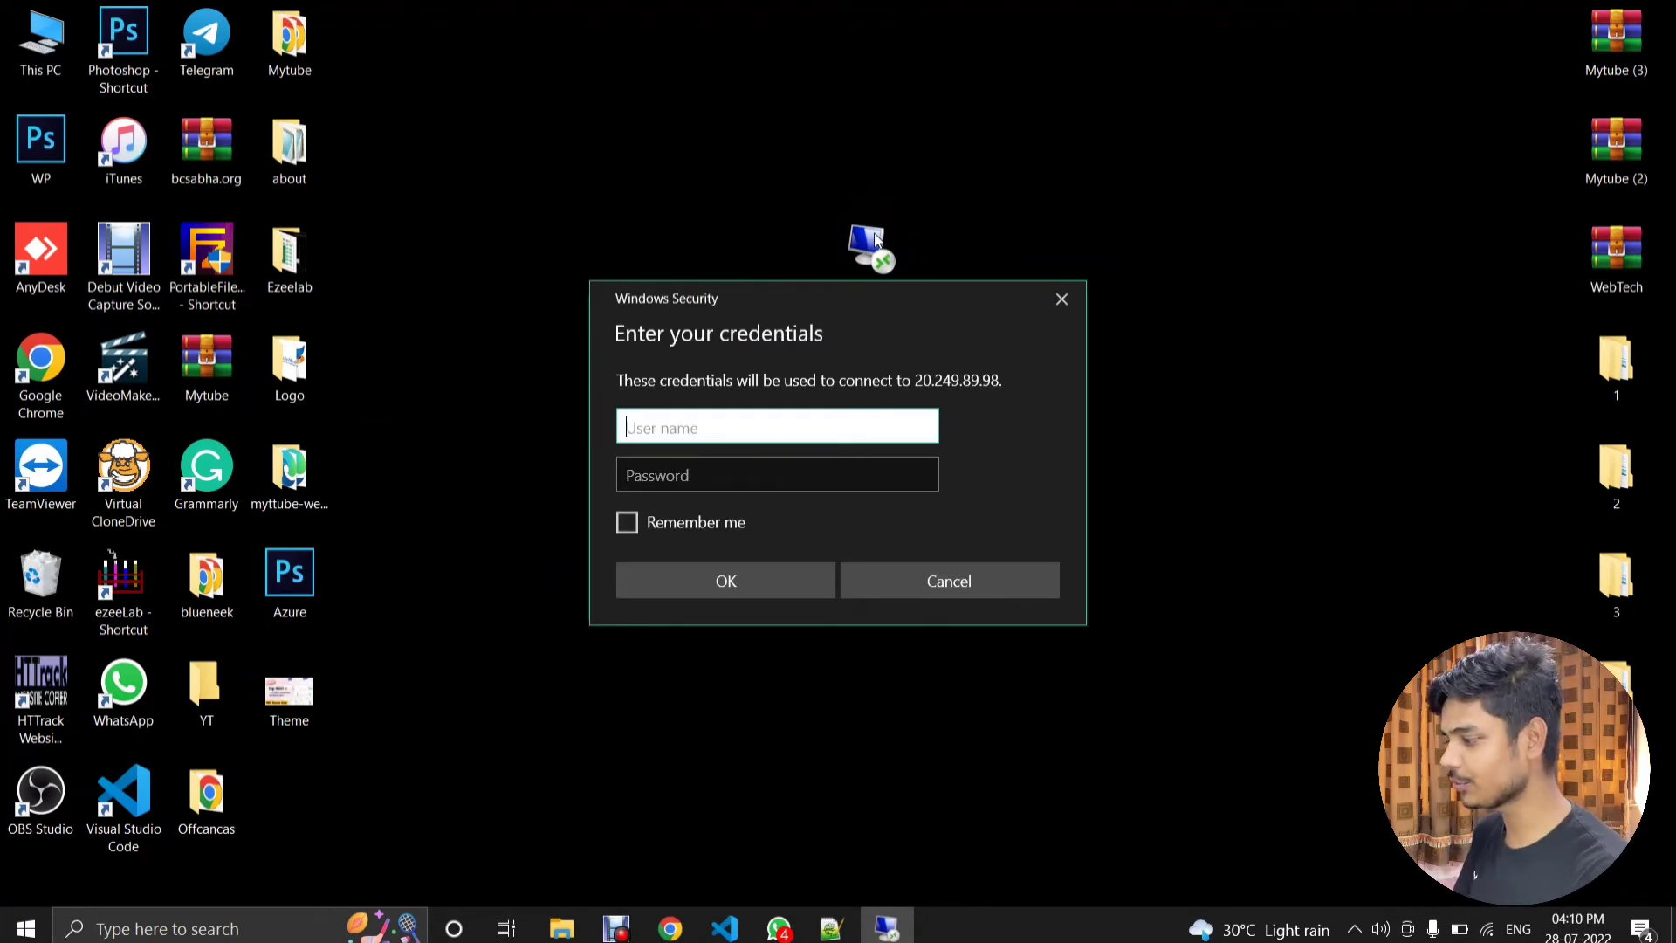
Step: Try to sign in to the virtual machine with the user name Web Tech and the account password, with the credentials remembered
text(Web Tech)
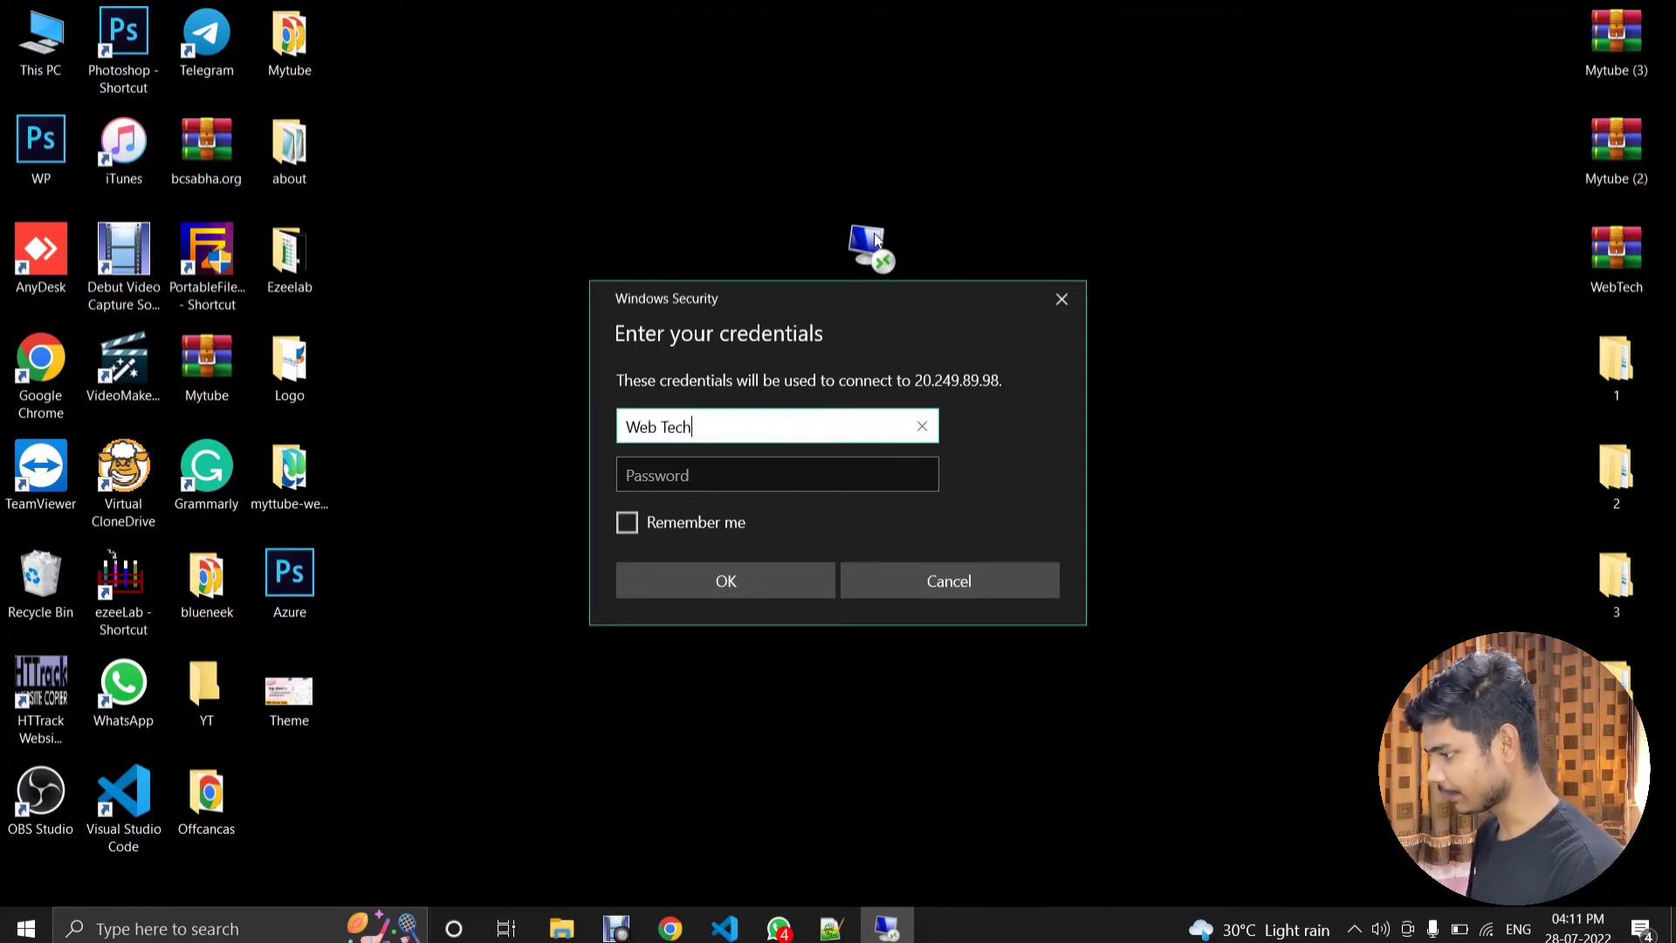
key(Tab)
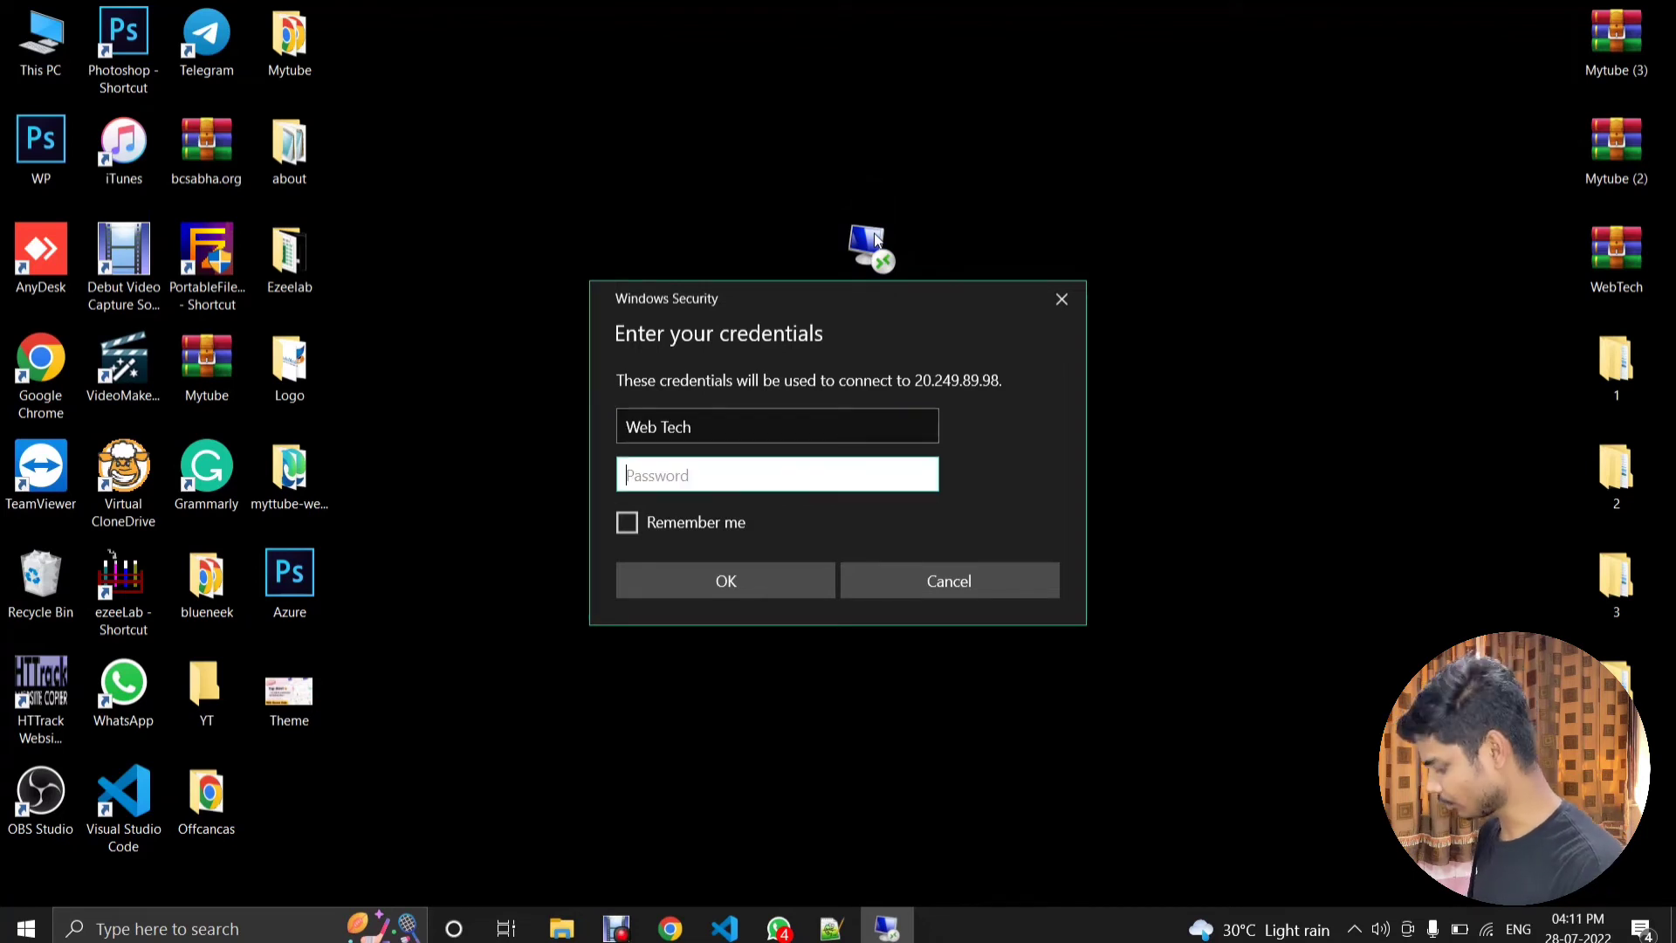
text(•••••••••••)
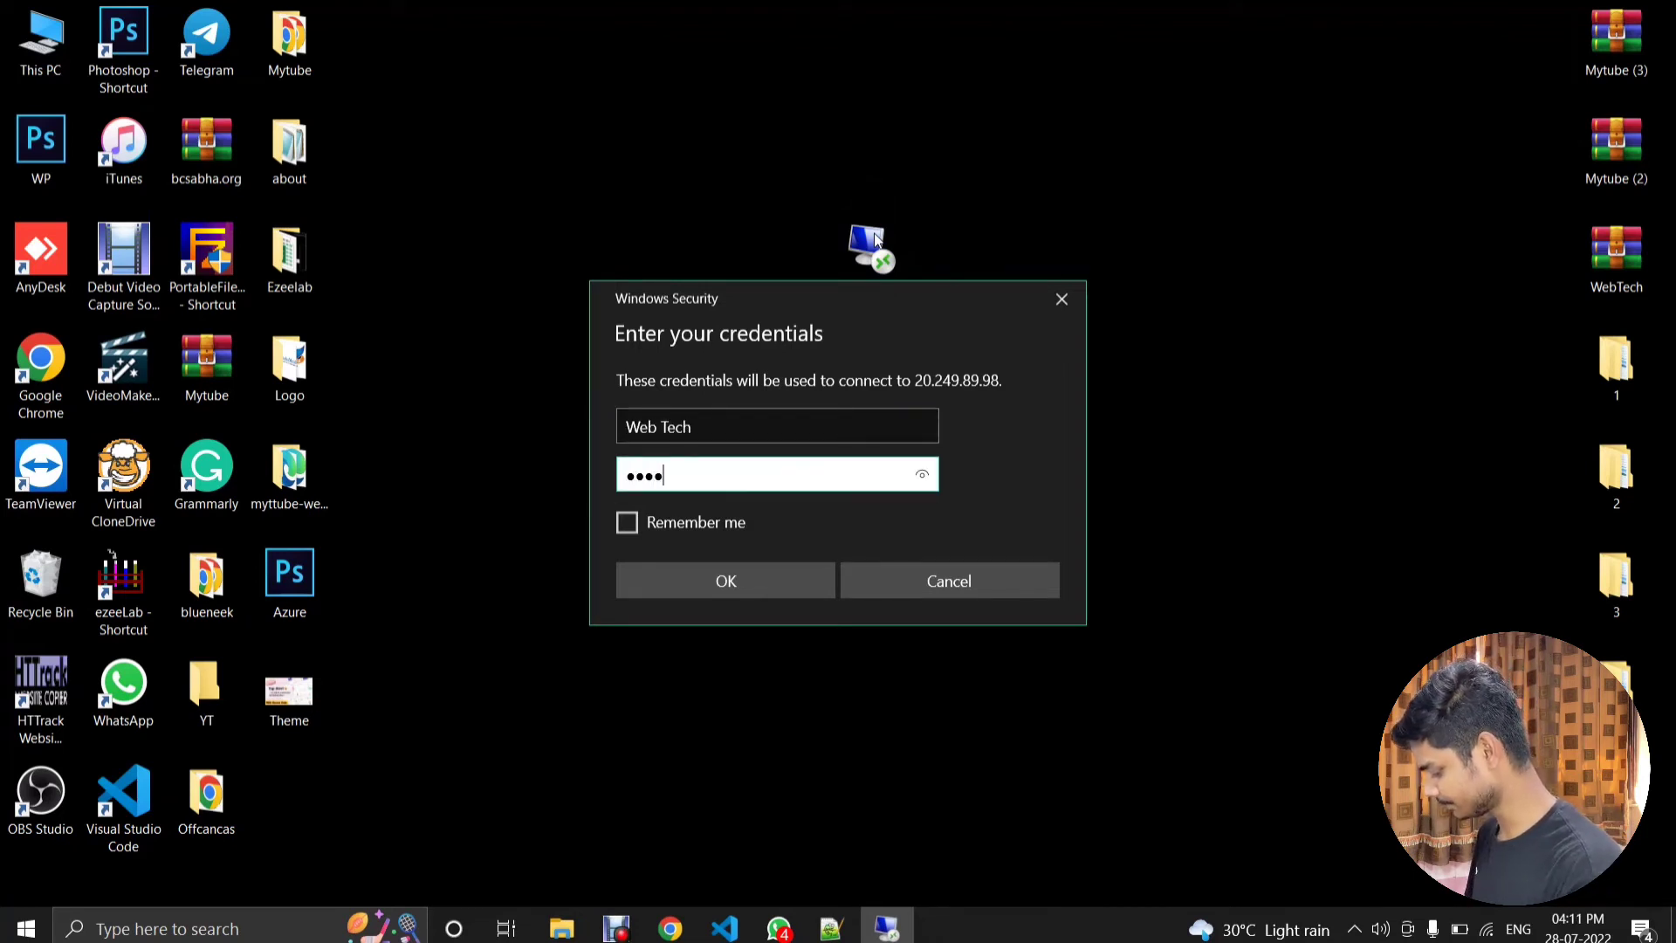
text(••)
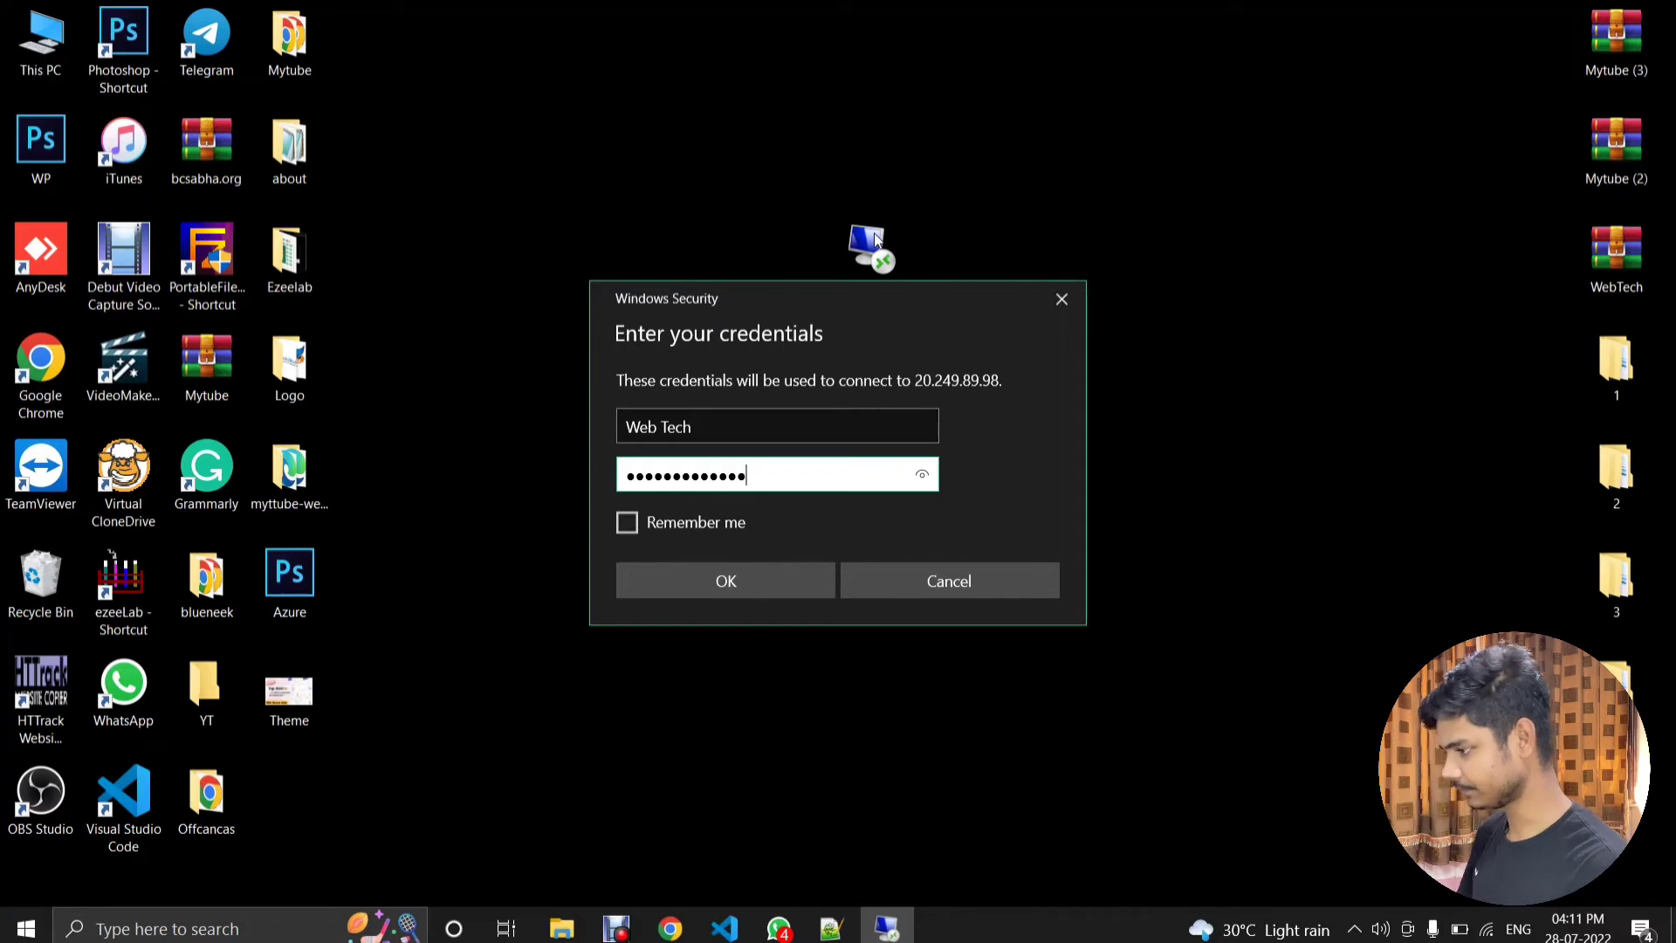
click(716, 517)
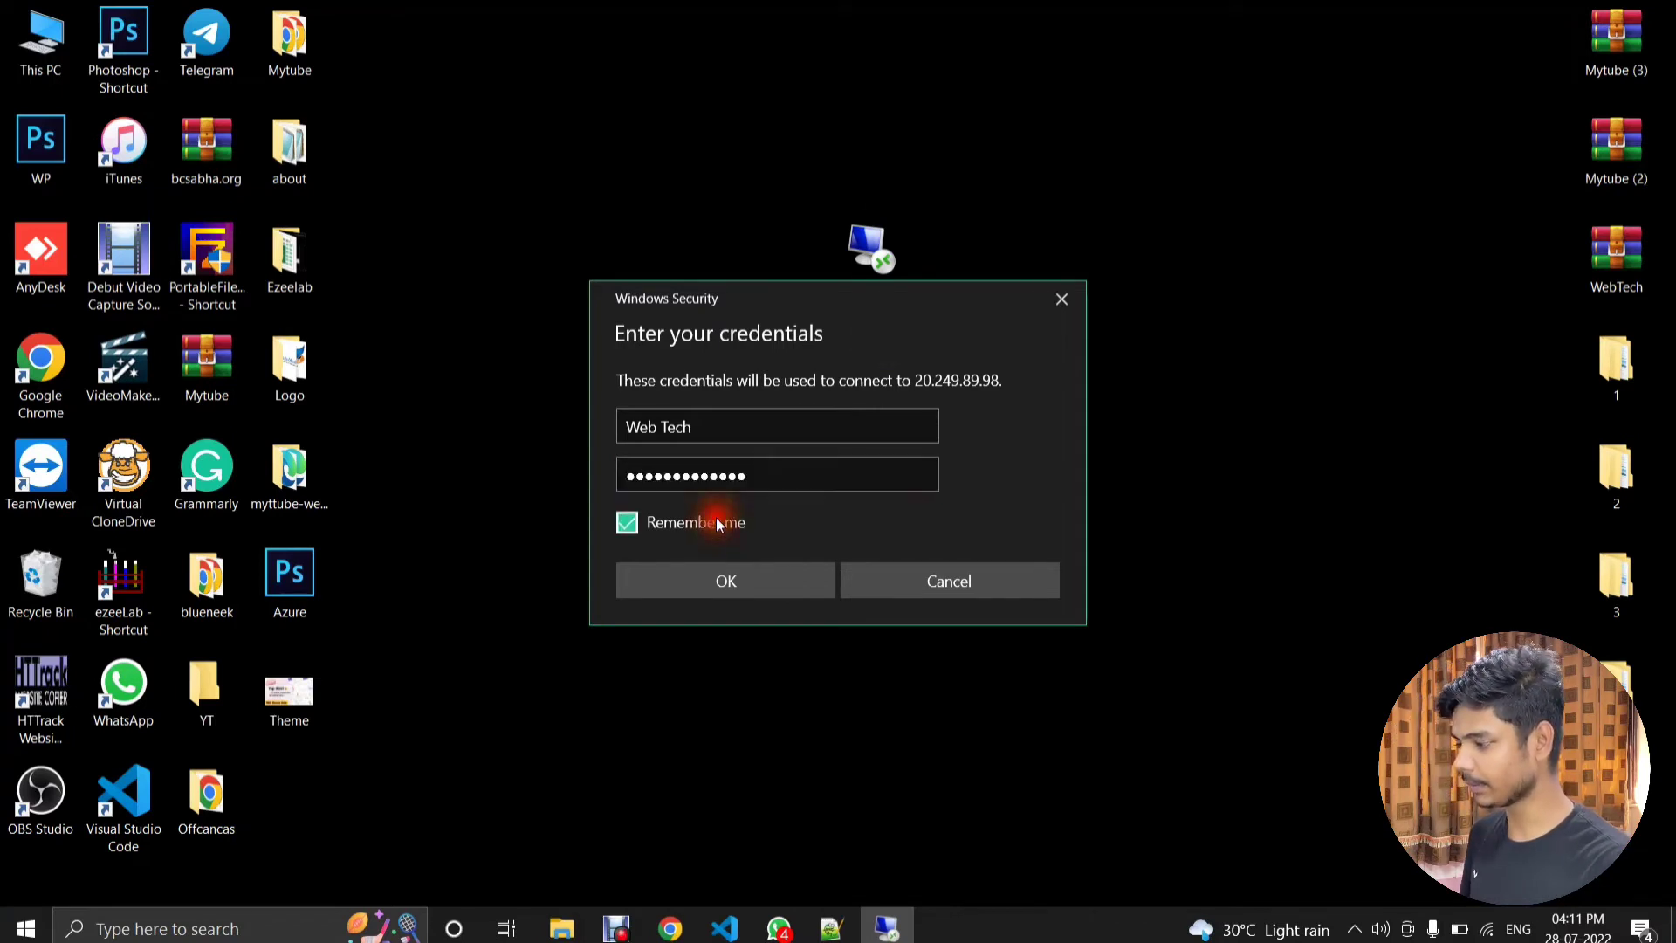
click(731, 583)
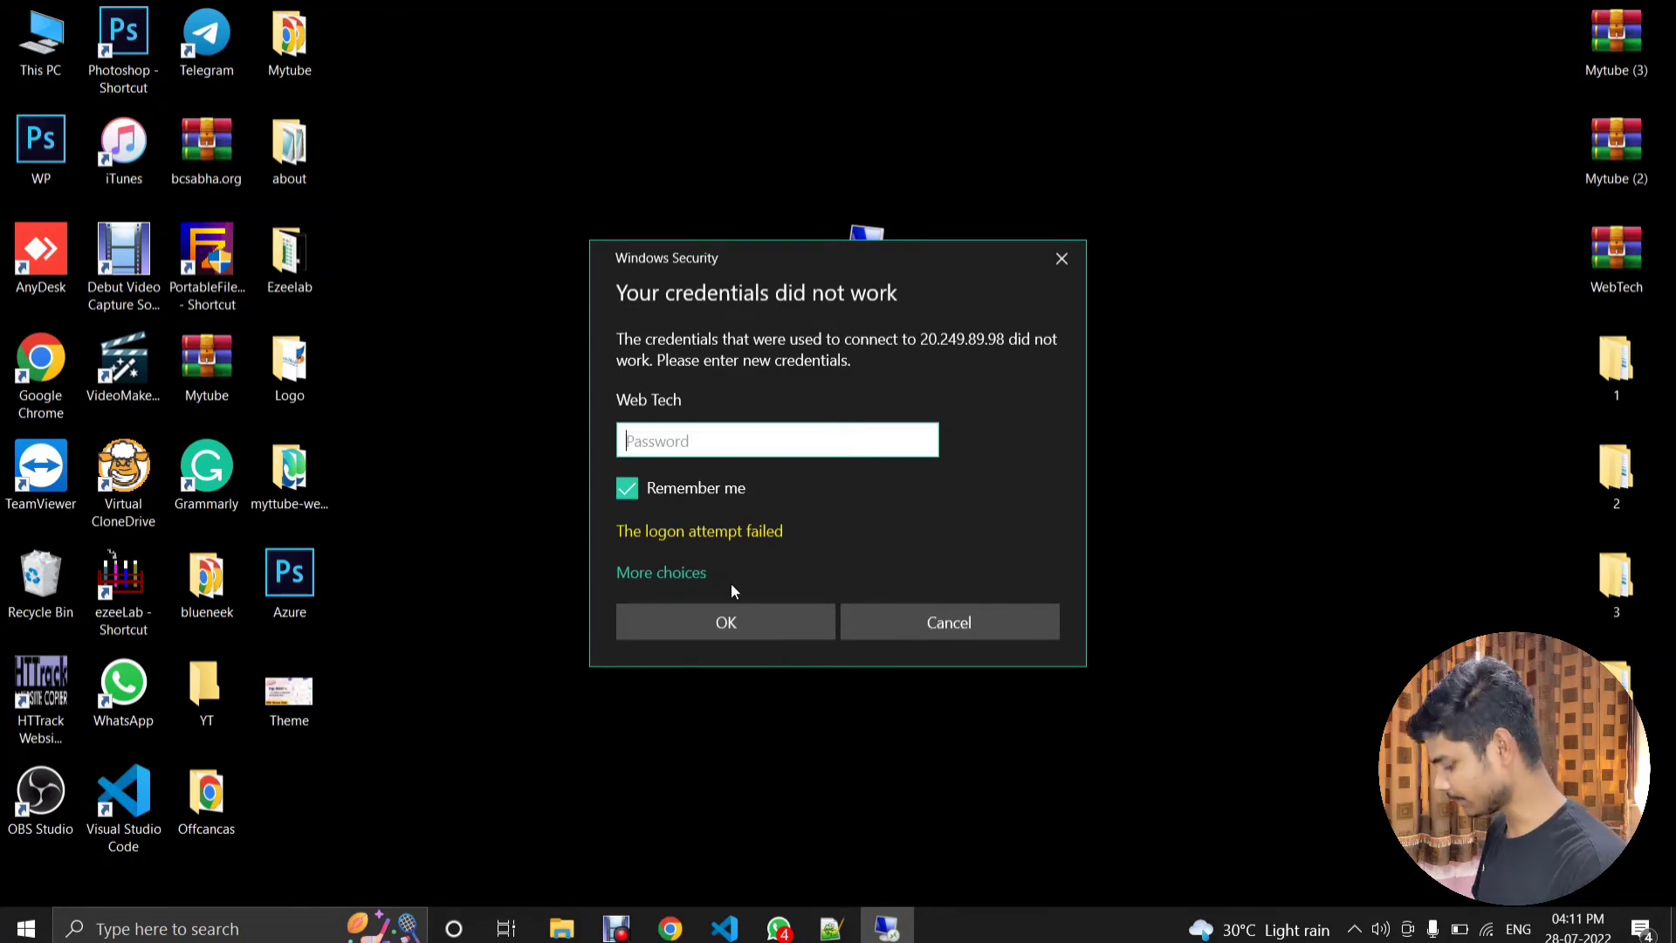
Step: Re-enter the account password for the remote connection and connect despite the certificate errors
key(Caps_Lock)
key(Caps_Lock)
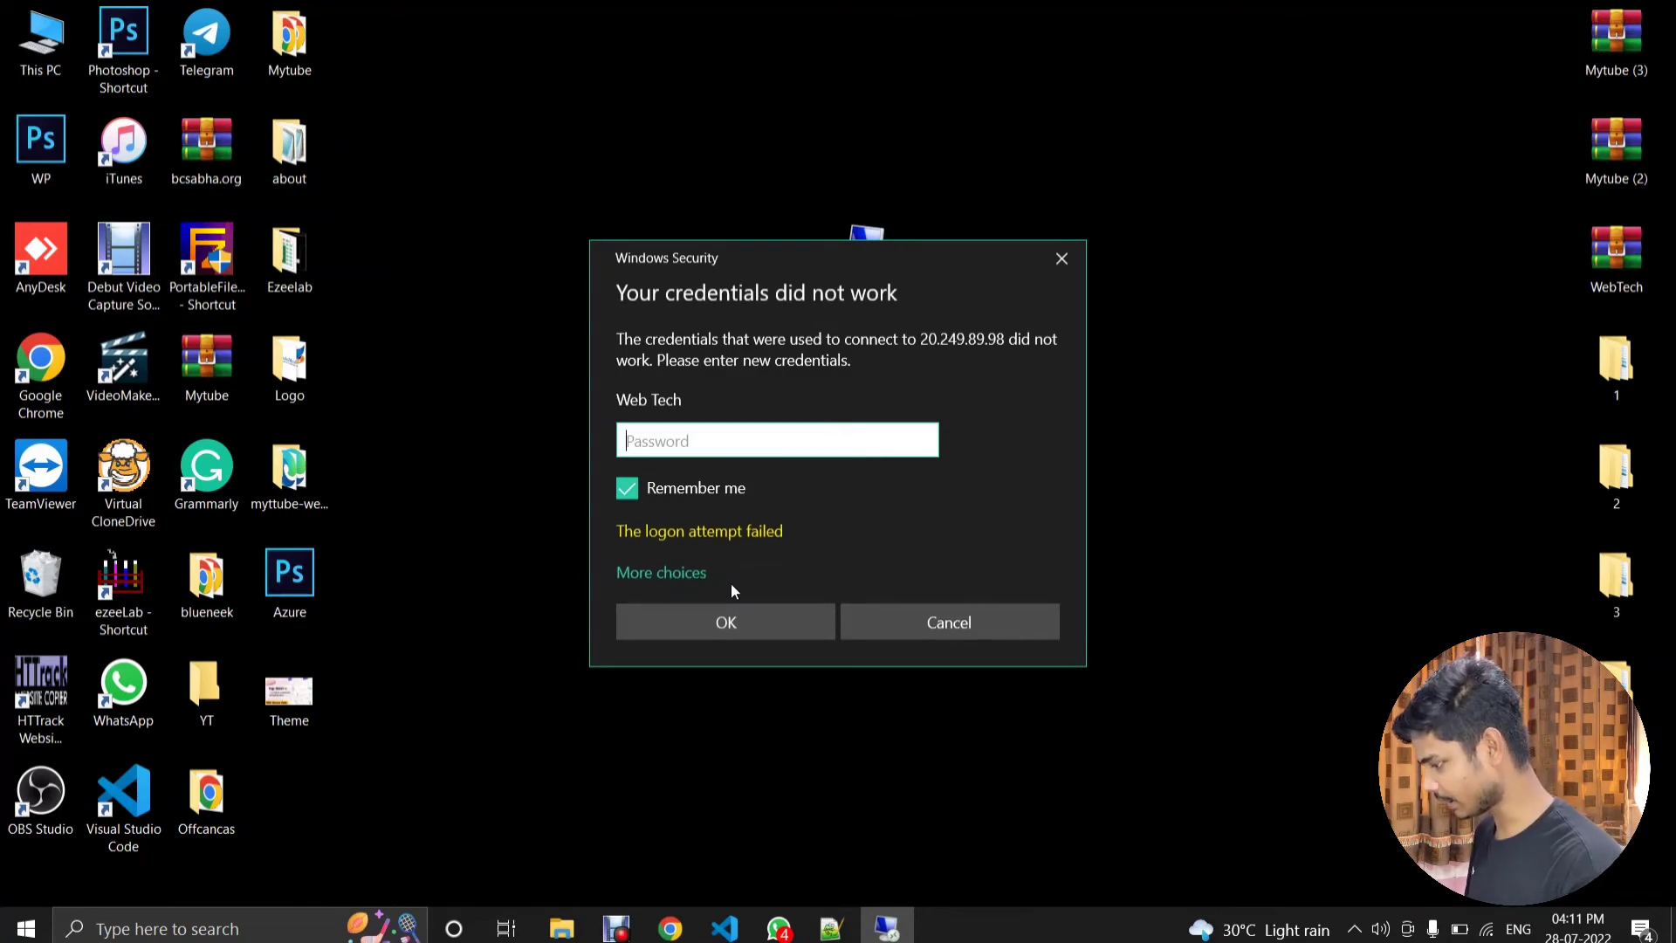
text(*******)
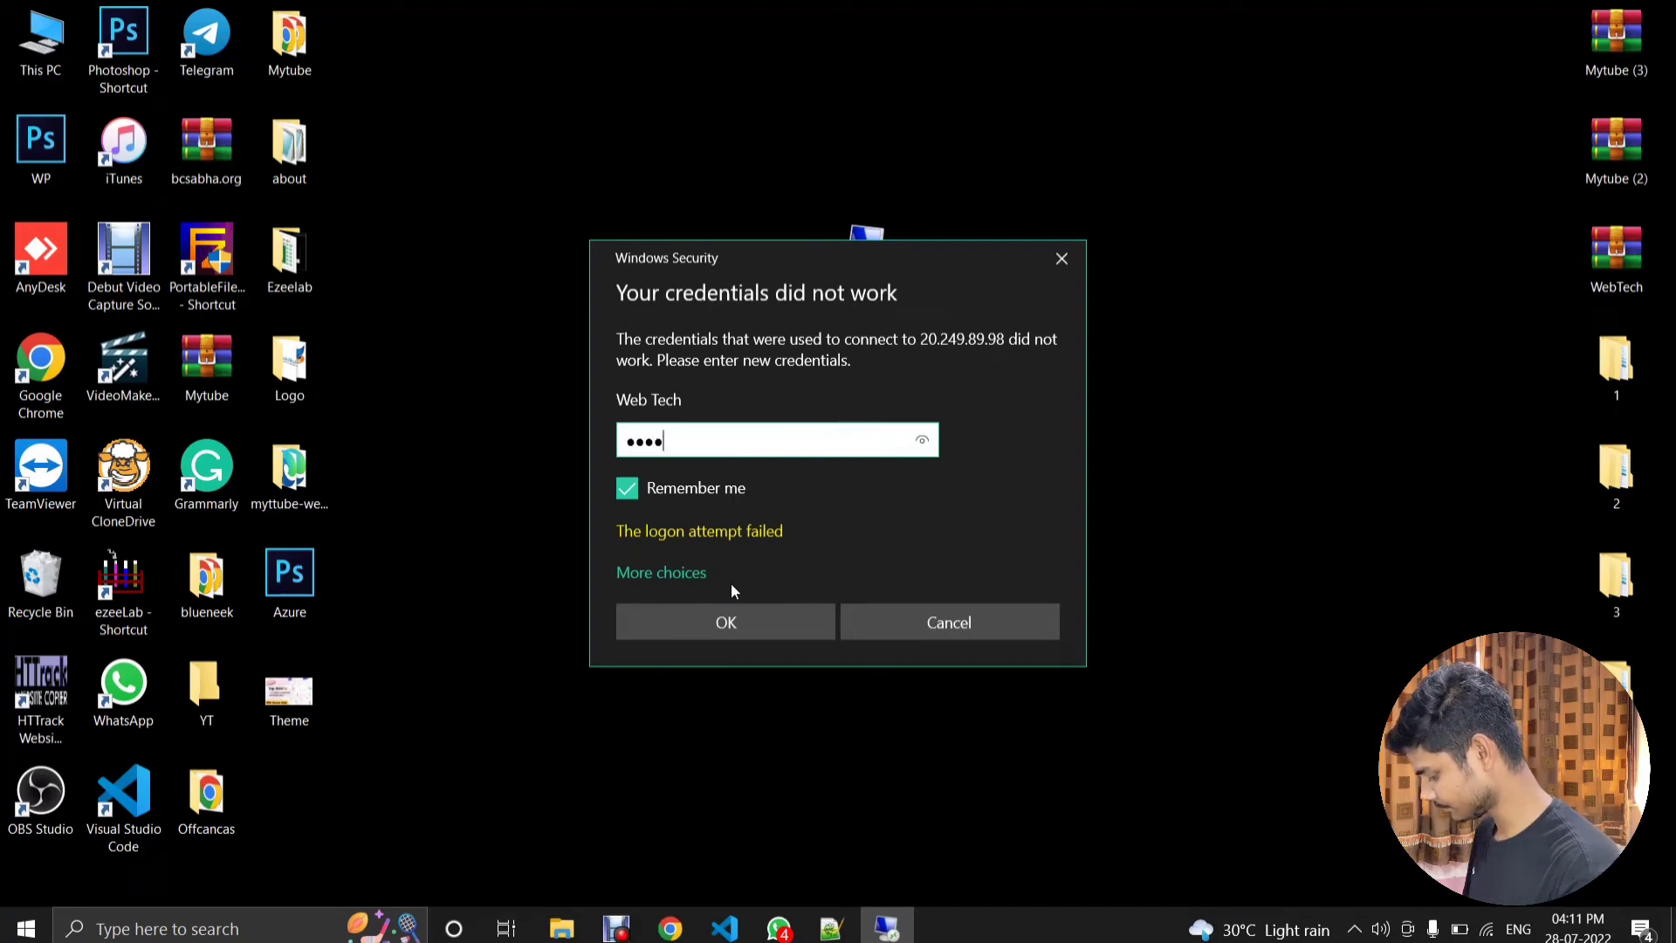
text(******)
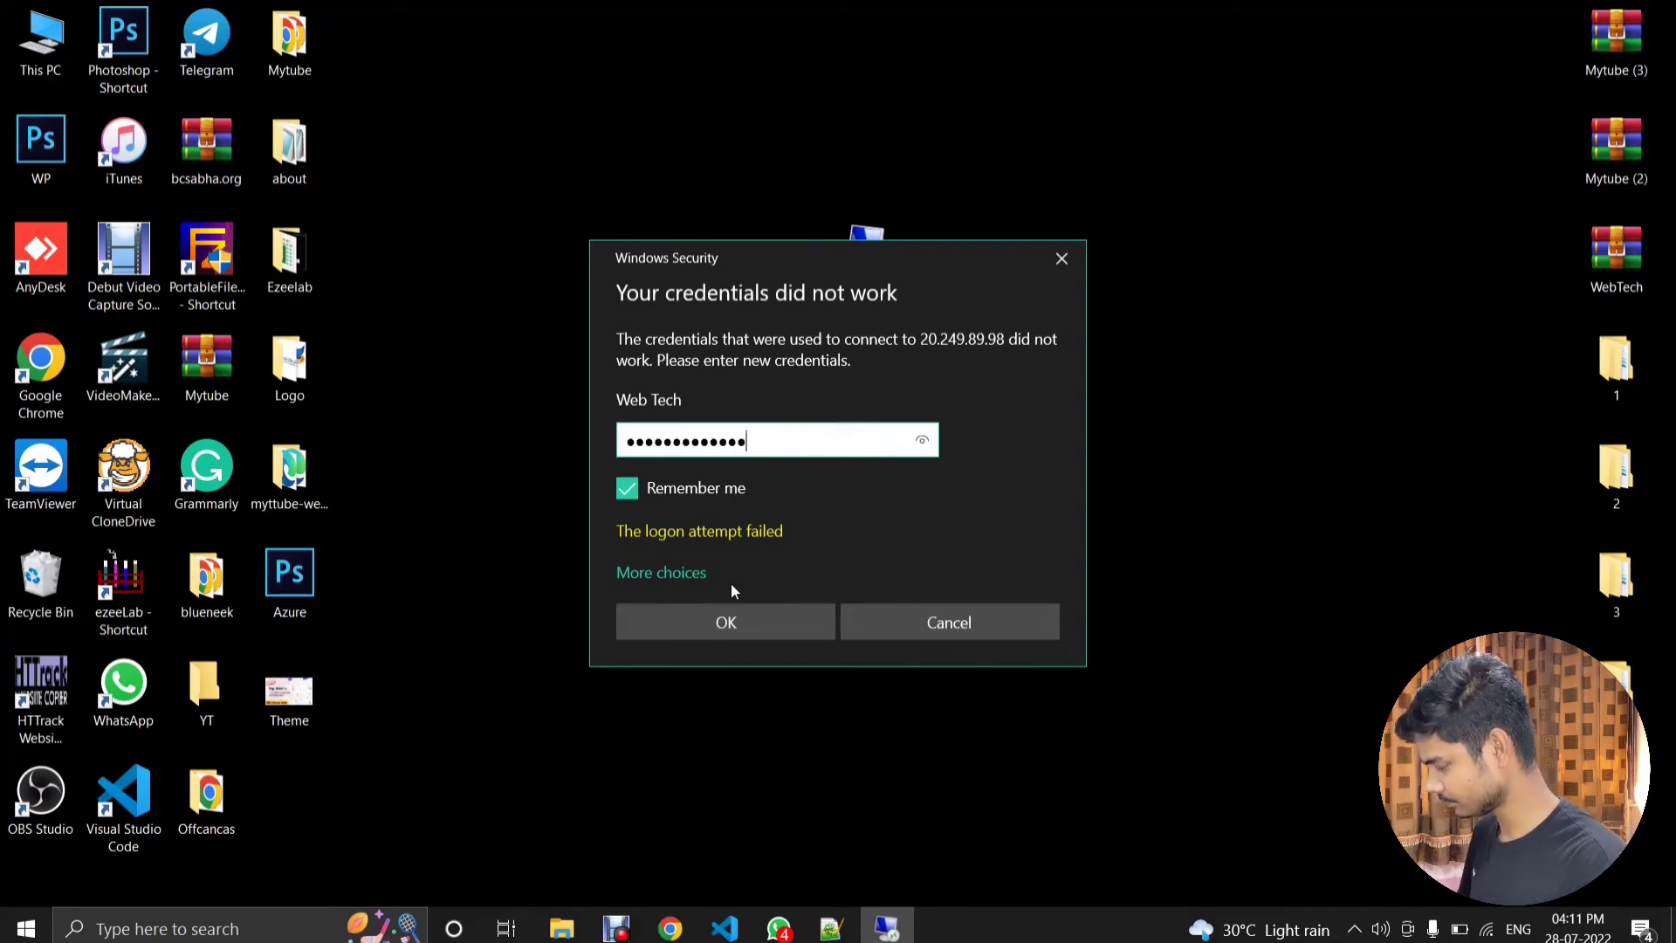
click(768, 611)
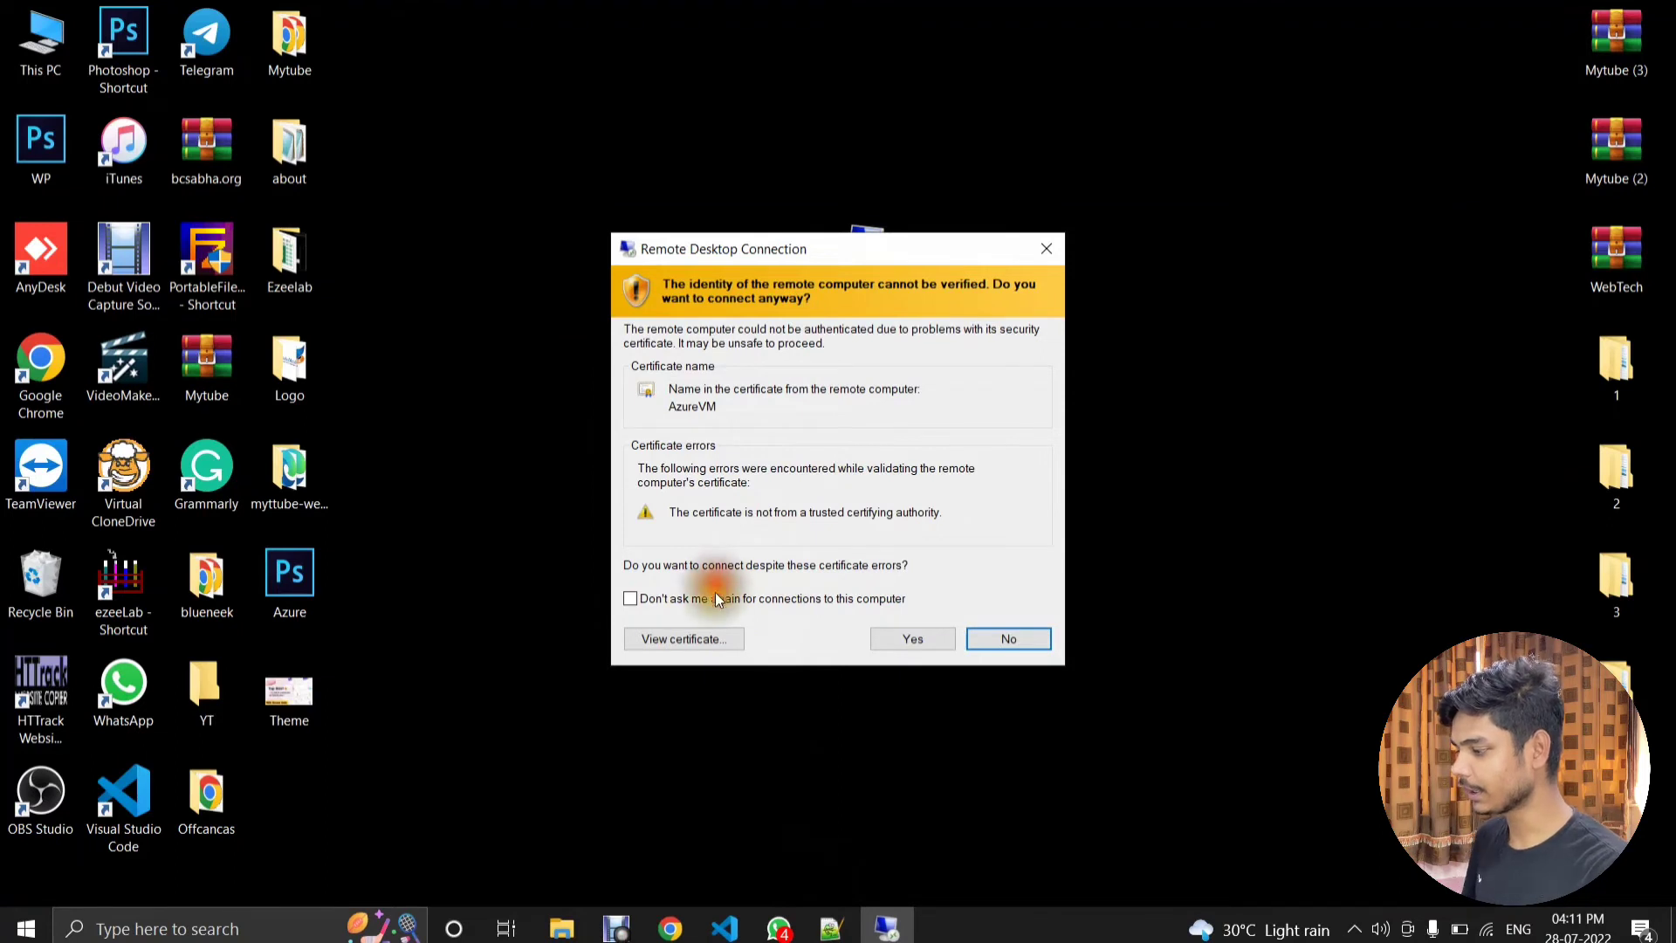
click(908, 636)
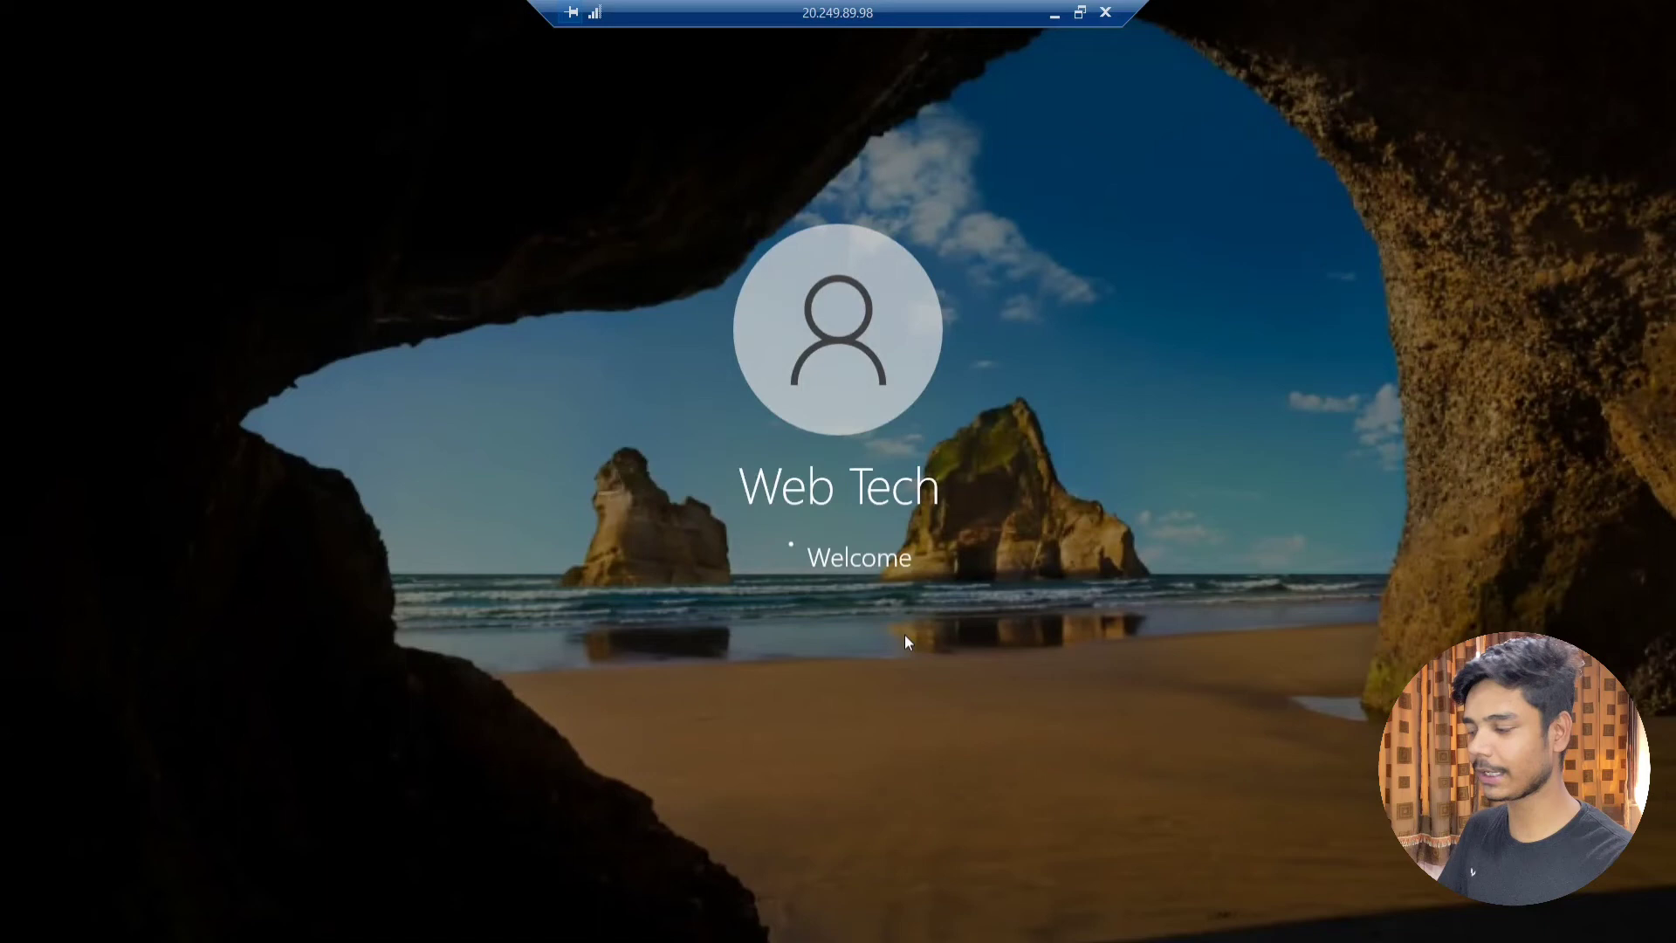
Step: Examine the AzureVM overview page in the Azure portal in Chrome, and return to the local desktop and refresh it
click(1056, 17)
click(670, 926)
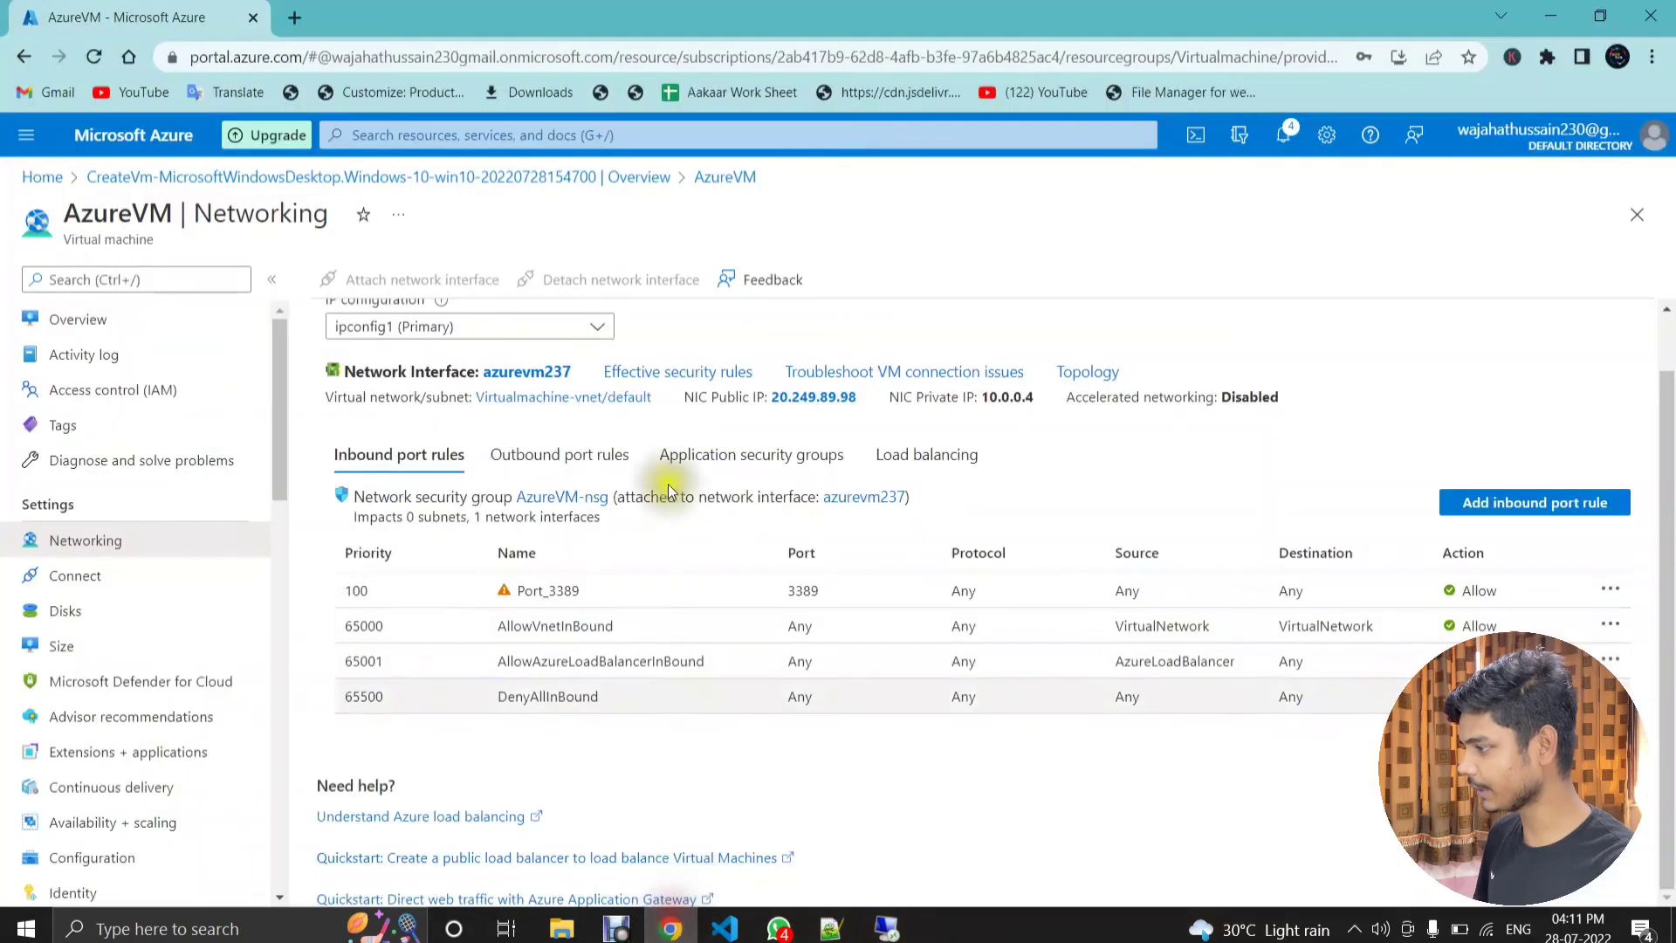
click(100, 330)
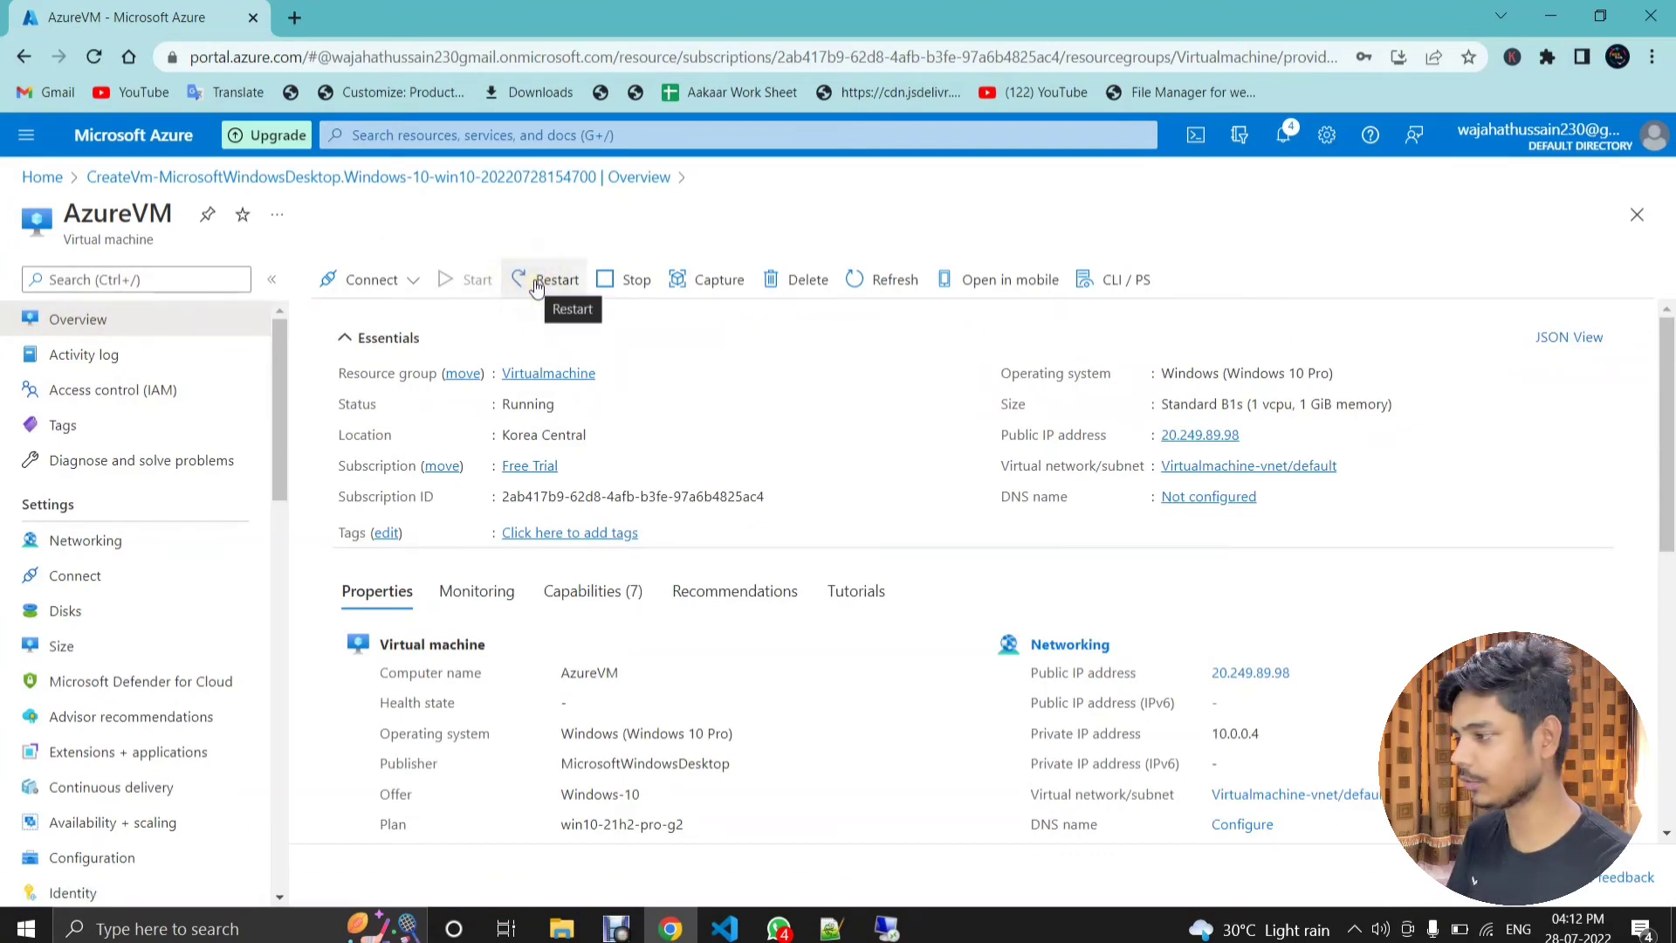
click(1551, 16)
right_click(1134, 227)
click(1217, 291)
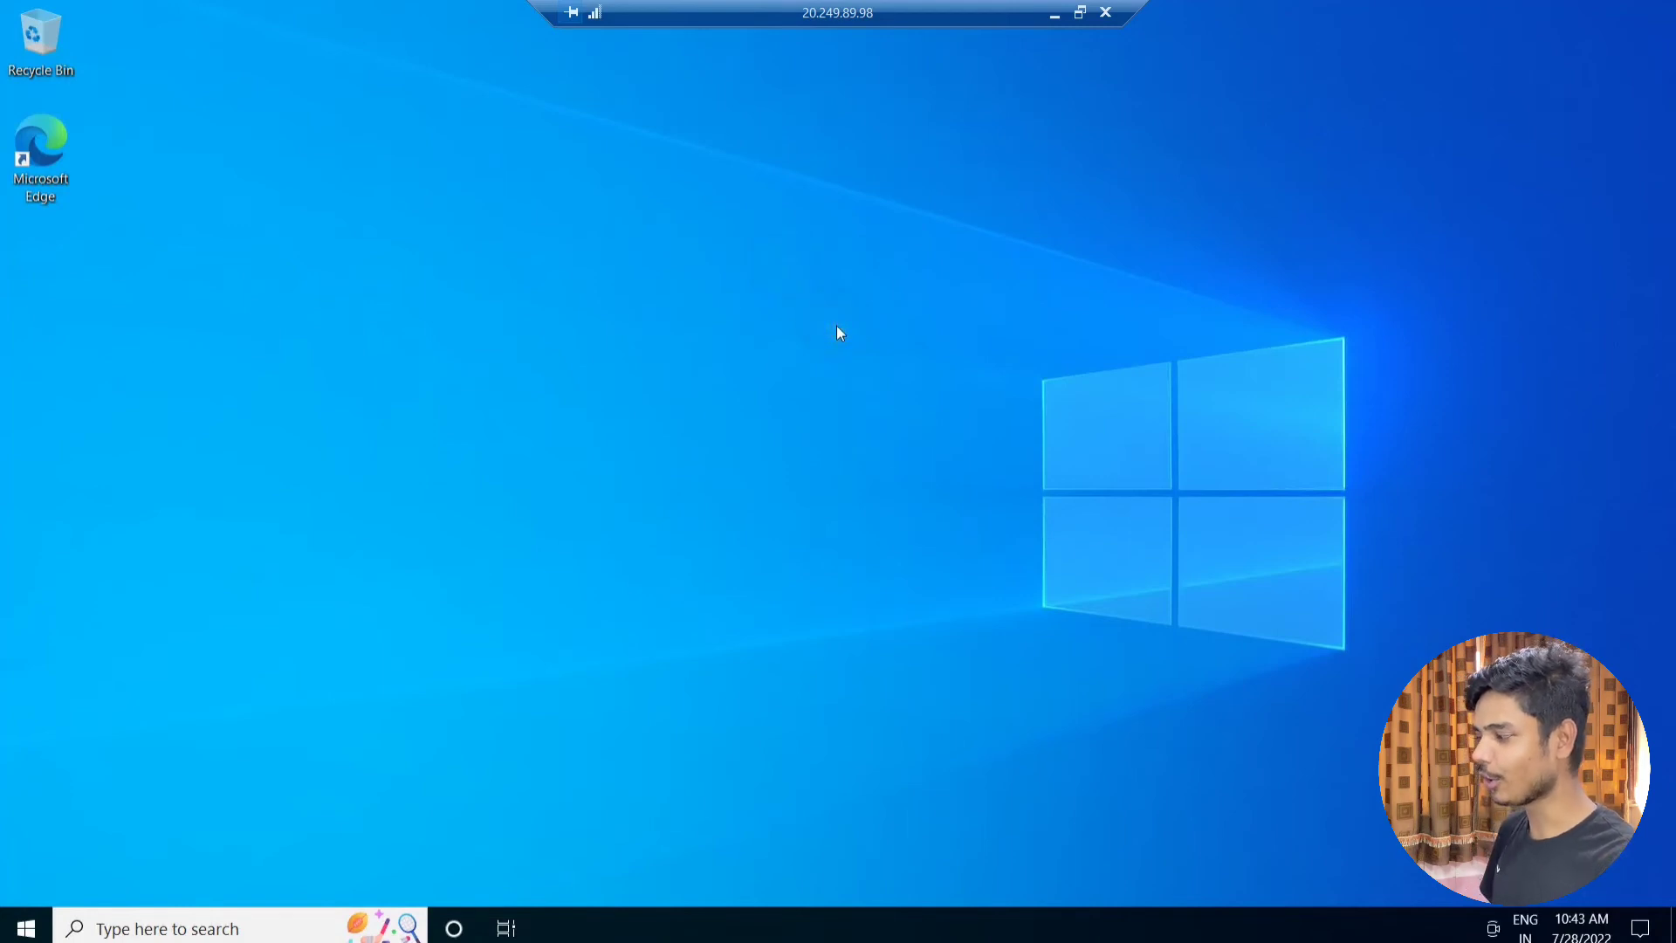
Step: Refresh the virtual machine's desktop and allow the PC to be discoverable by other devices on the network
right_click(837, 326)
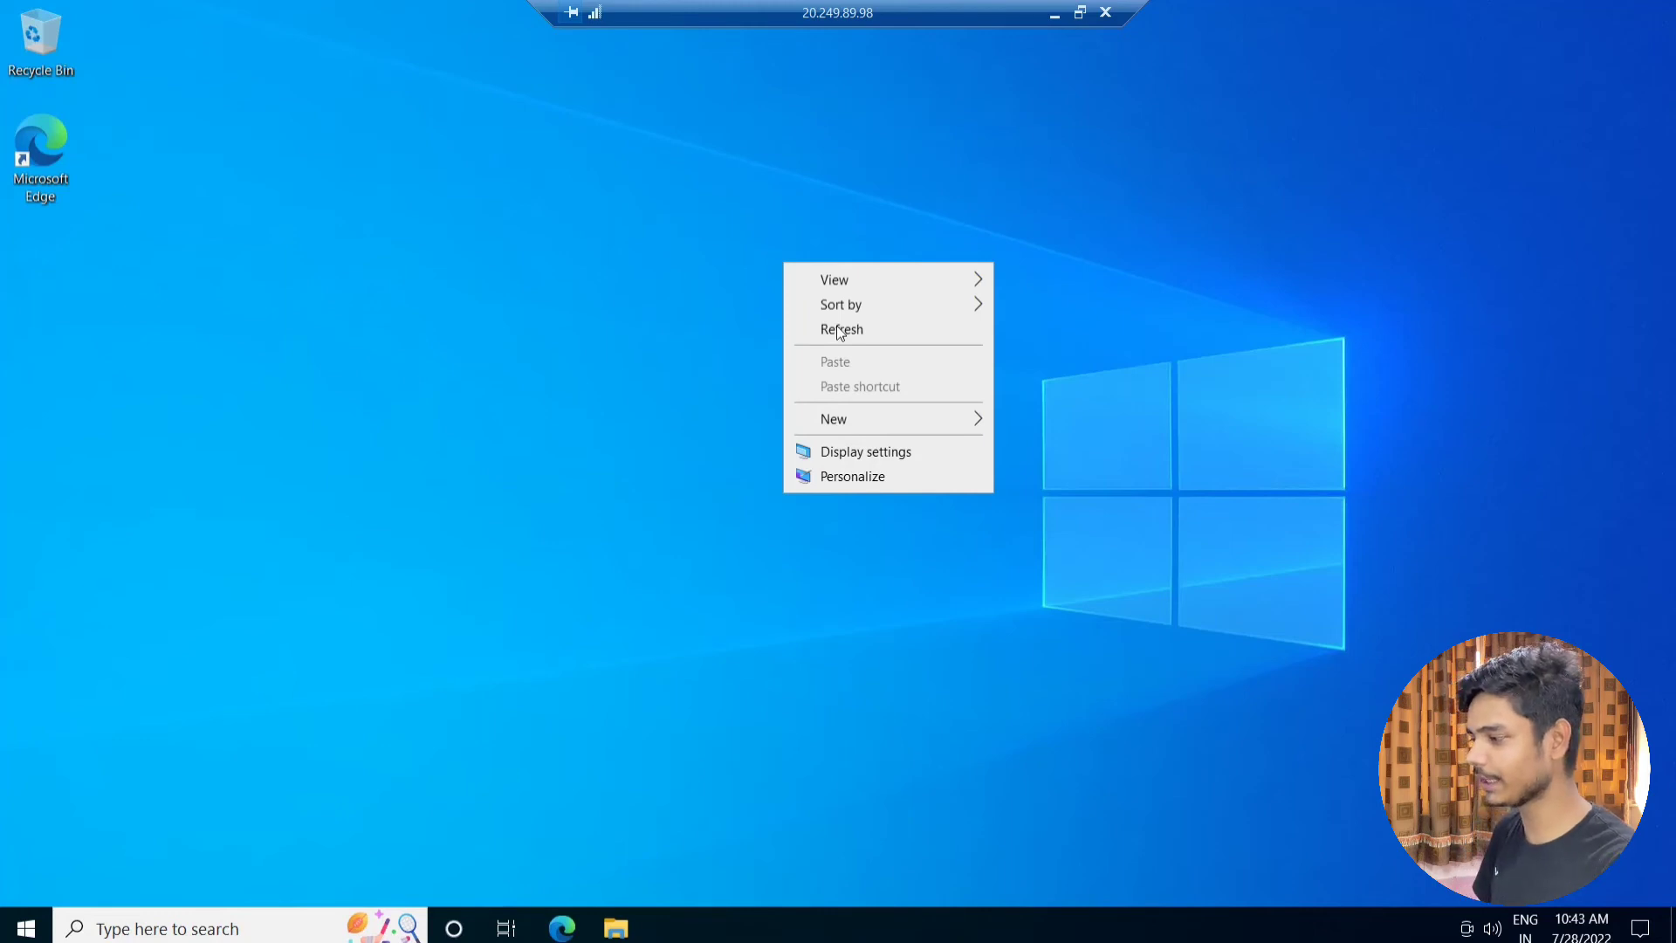
click(838, 329)
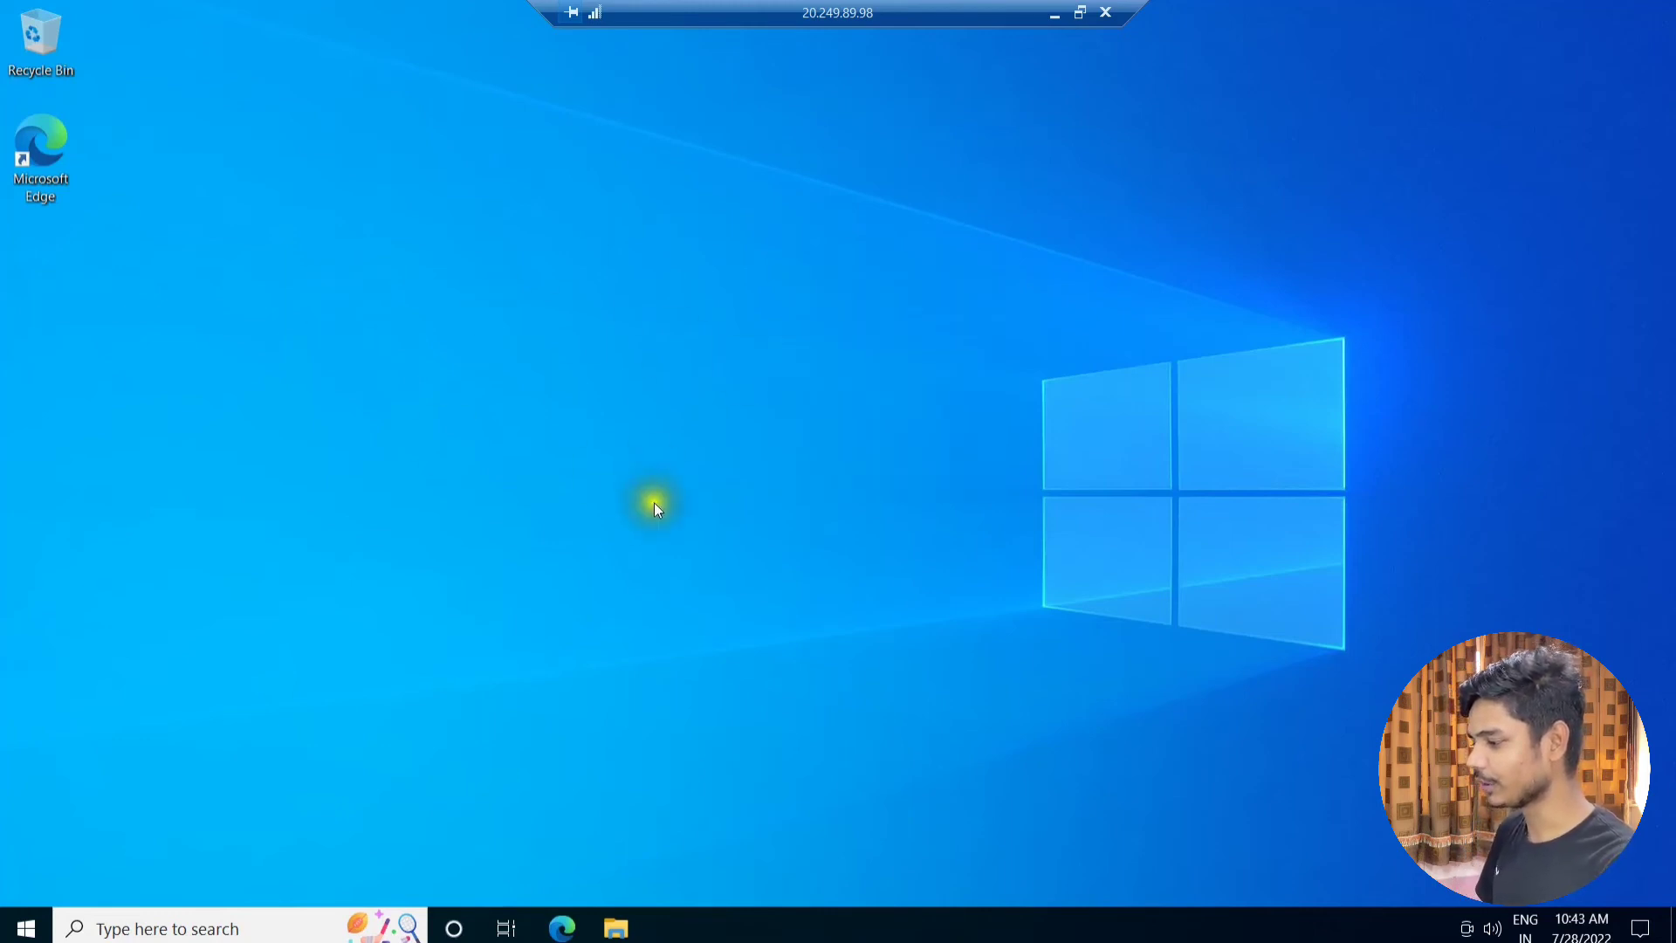
click(735, 363)
right_click(614, 255)
click(688, 326)
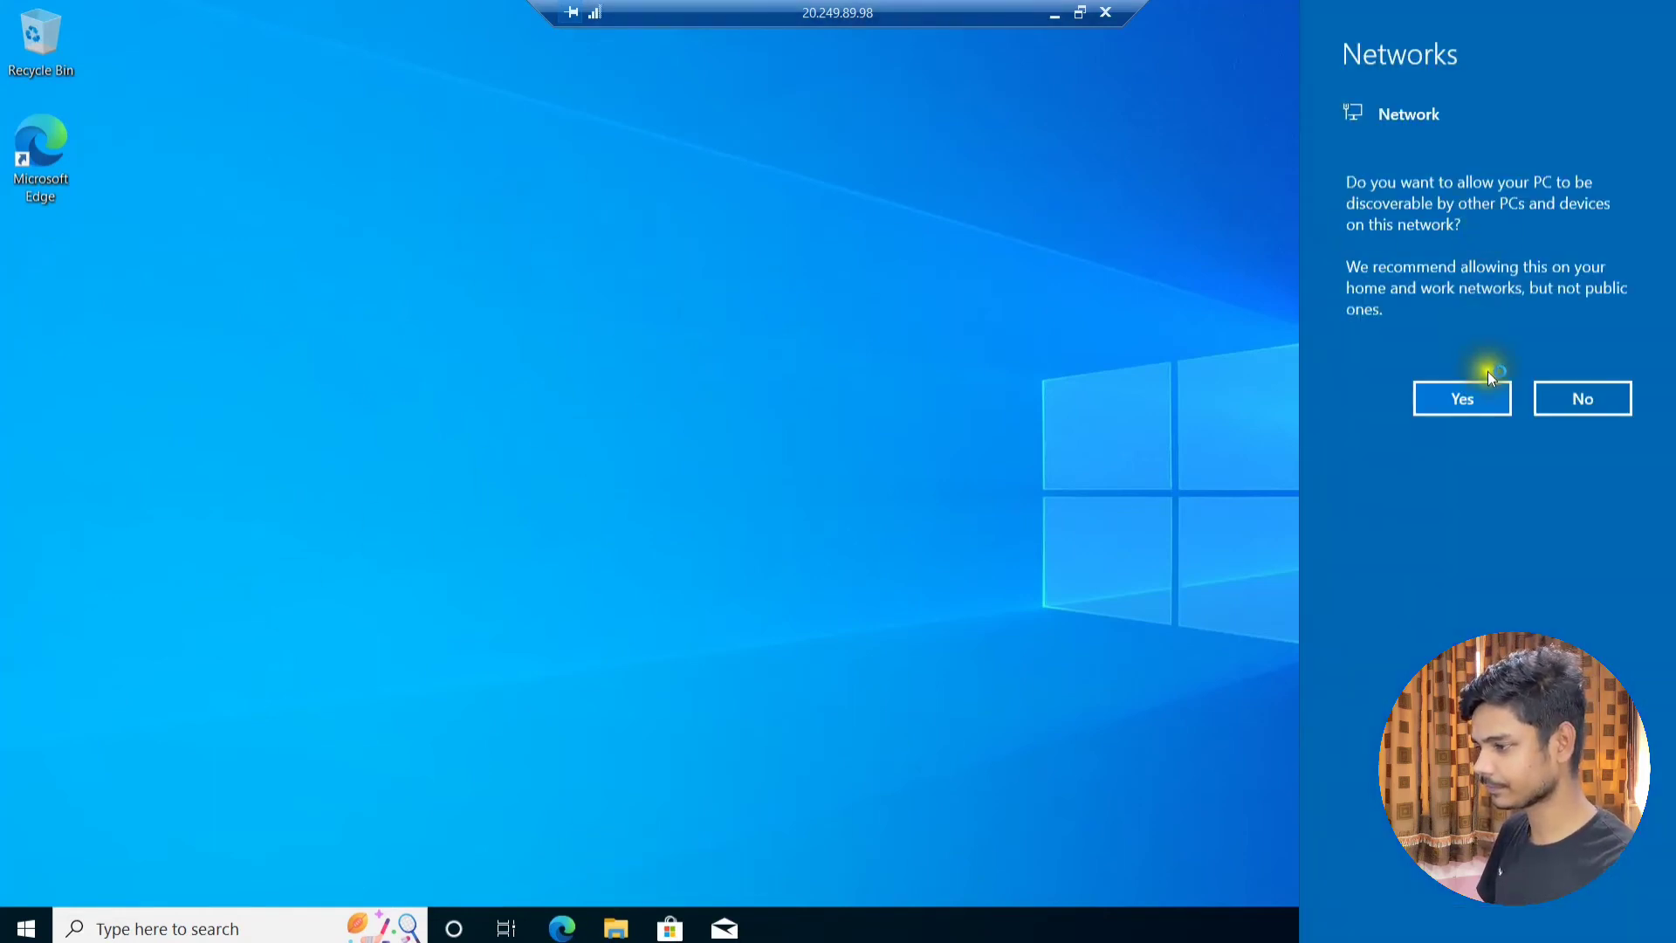
click(1449, 394)
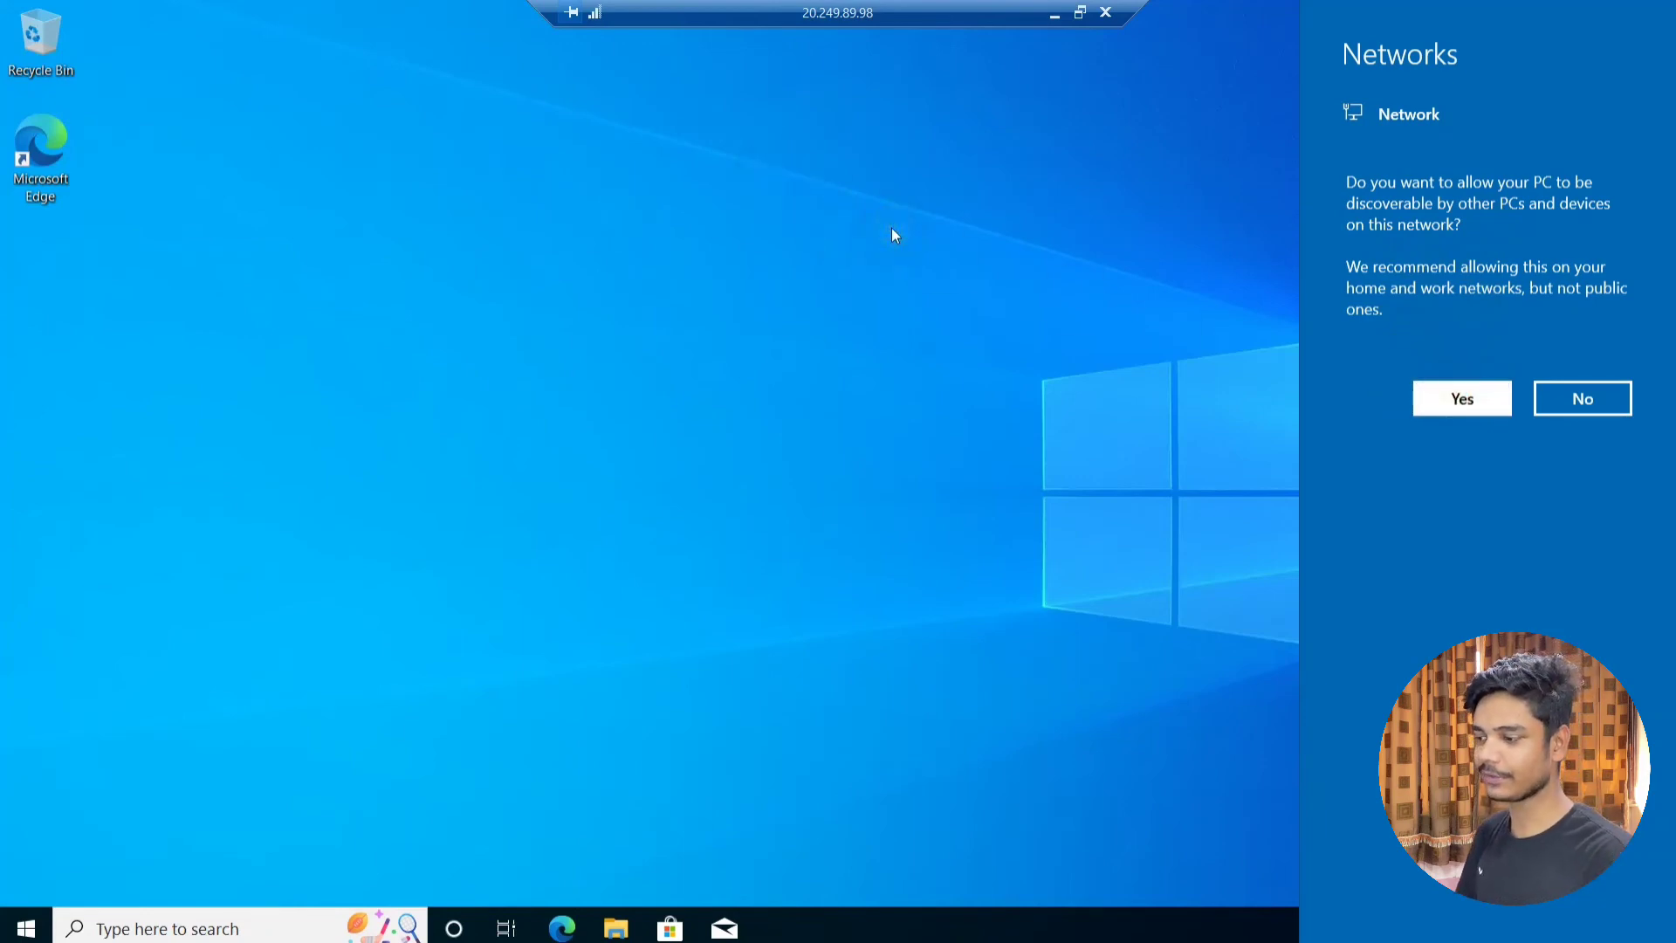
Step: Examine the drives under This PC in a maximized File Explorer window on the virtual machine, and minimize the window
key(super+e)
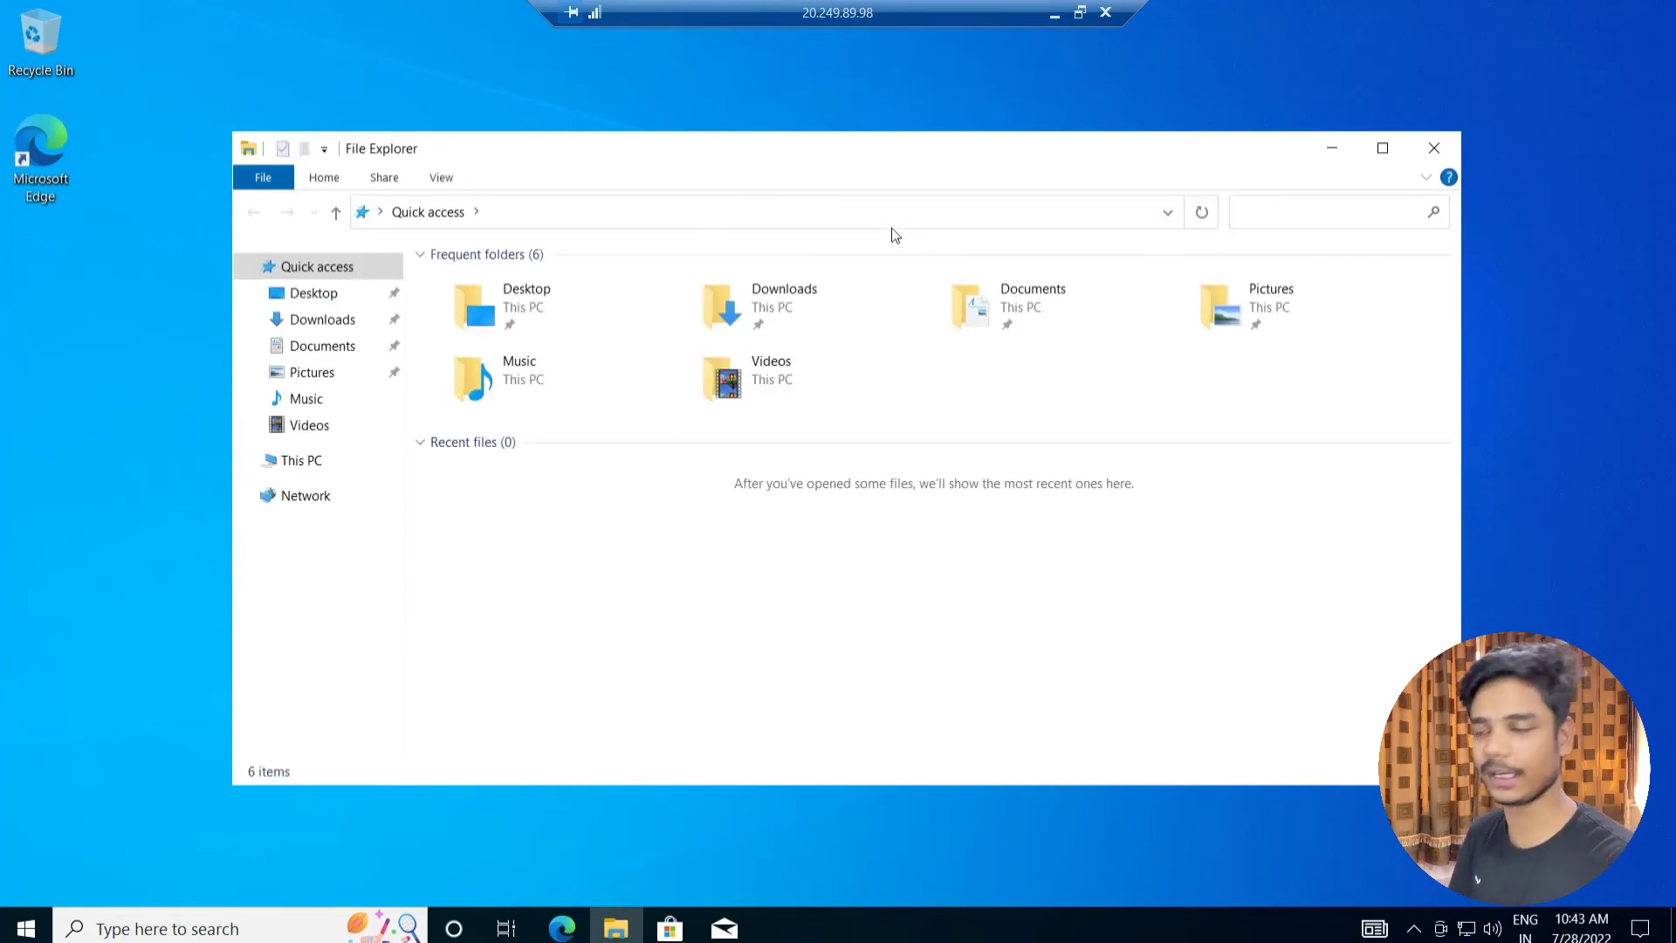
click(1384, 150)
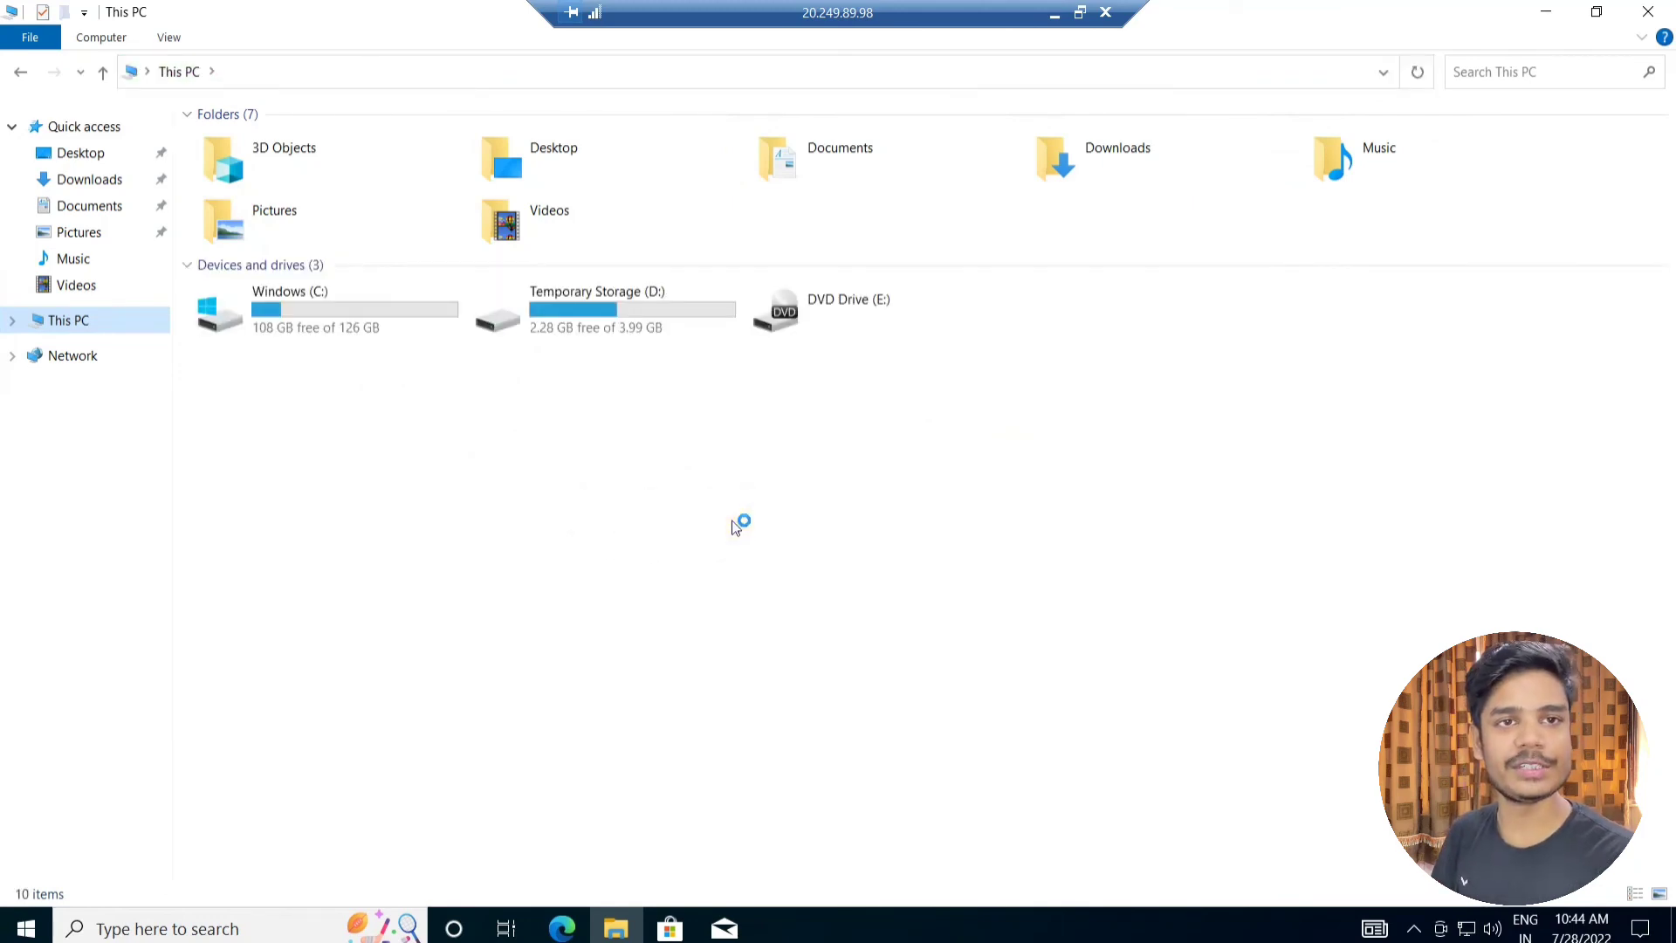
click(657, 323)
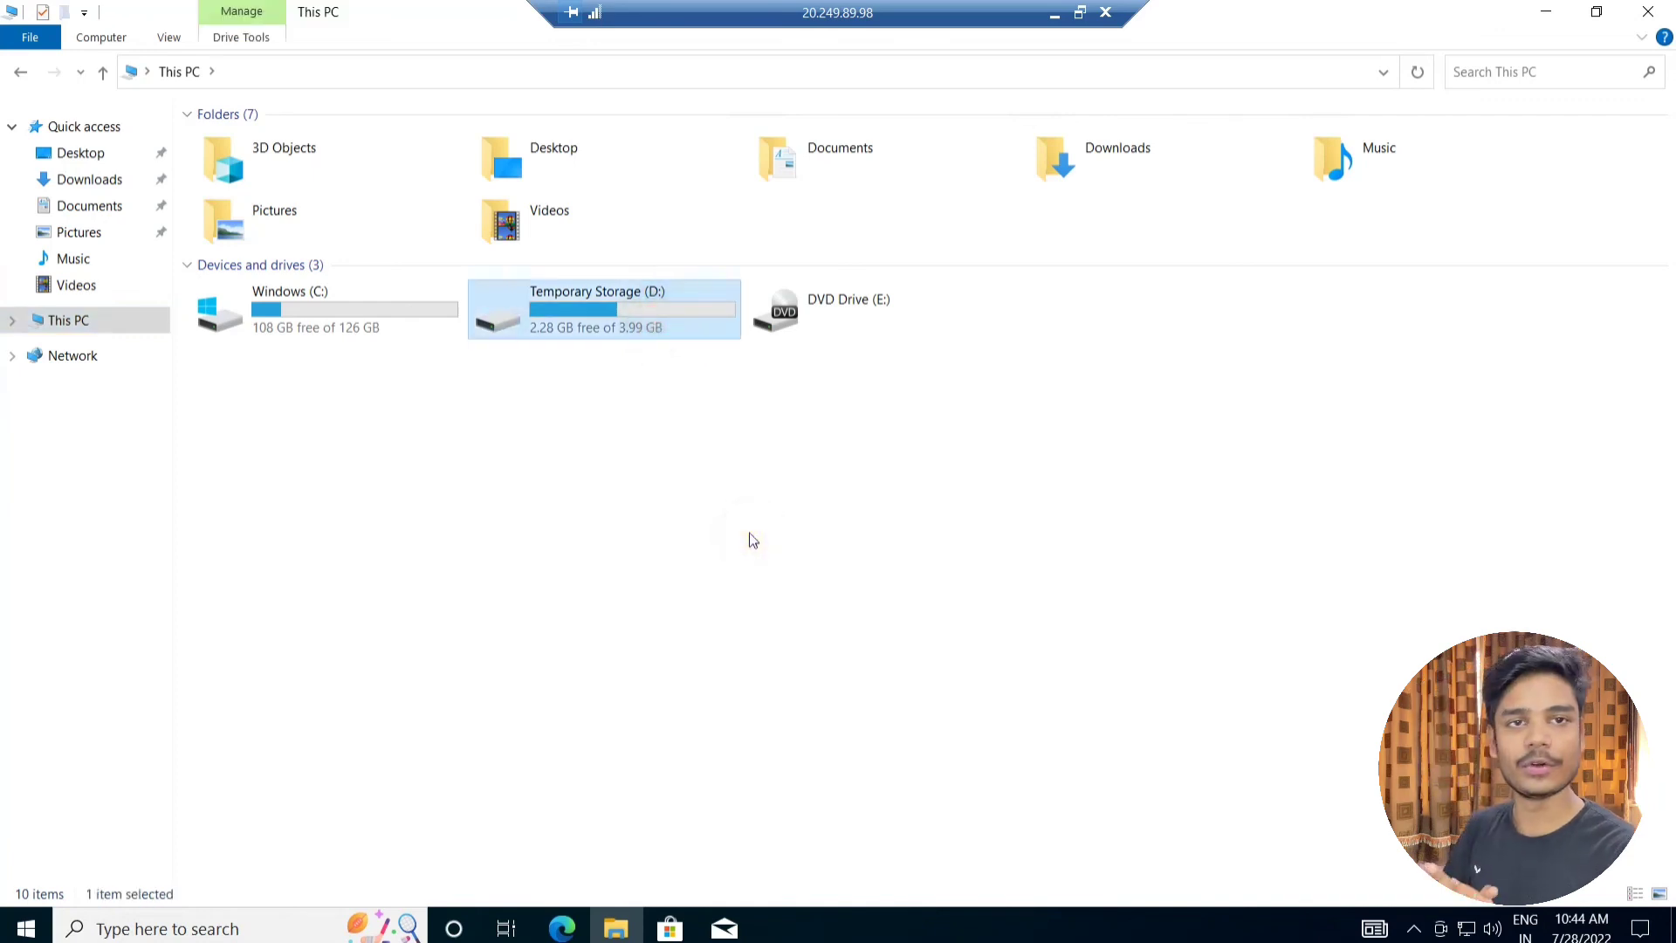
right_click(891, 496)
key(Escape)
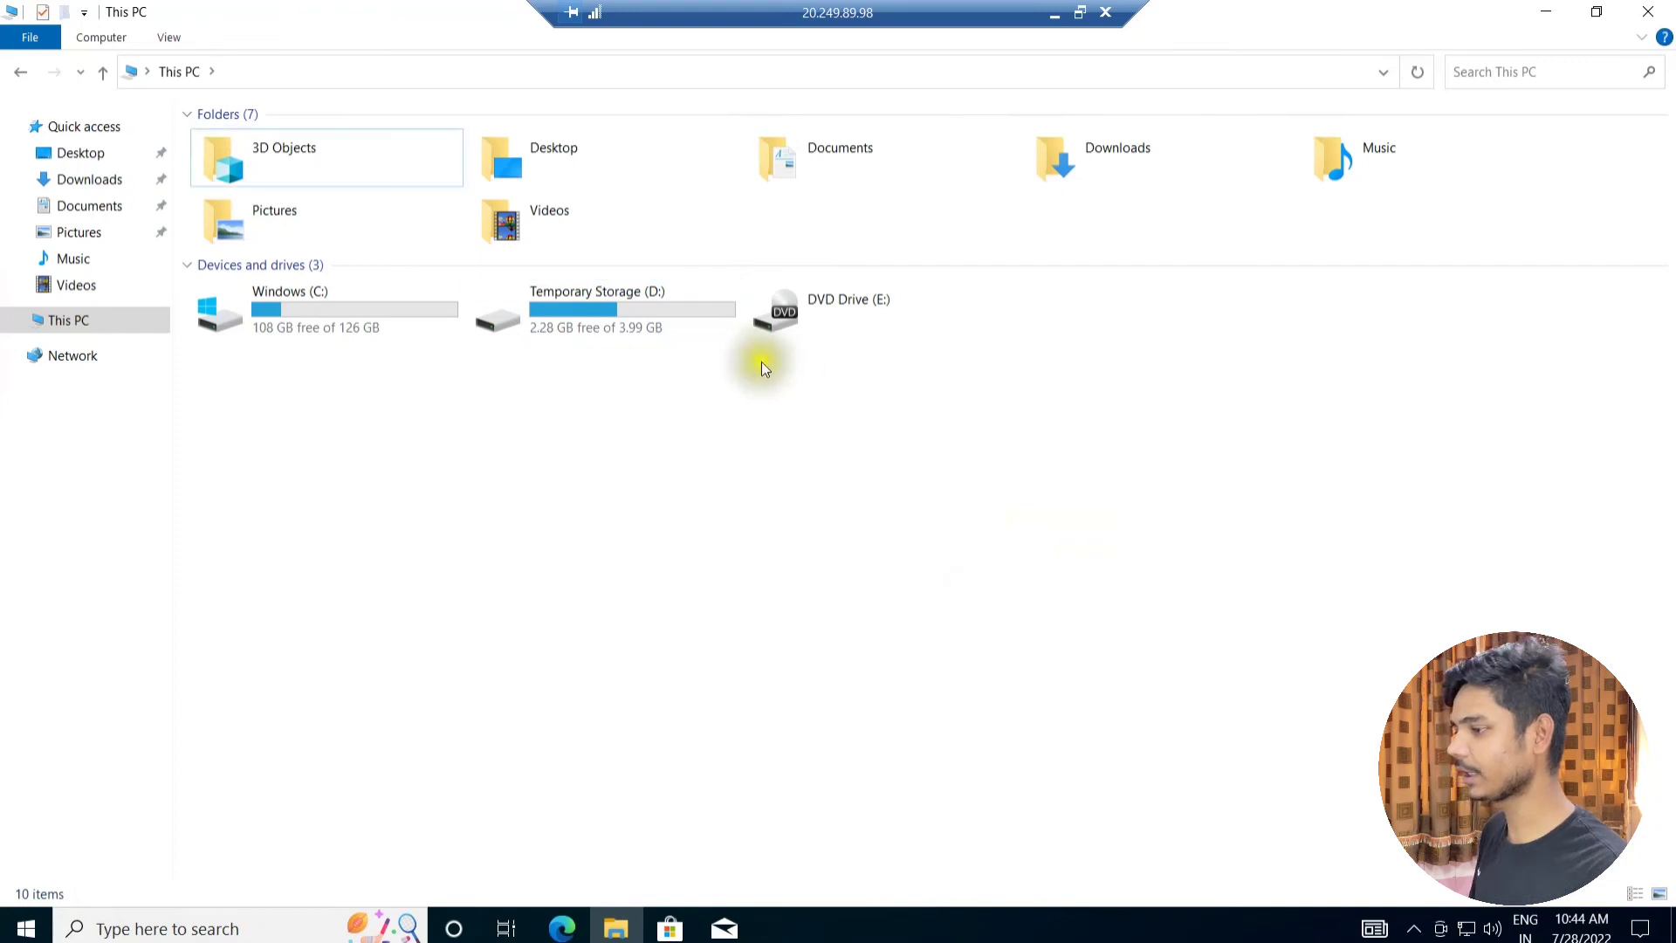
click(1544, 11)
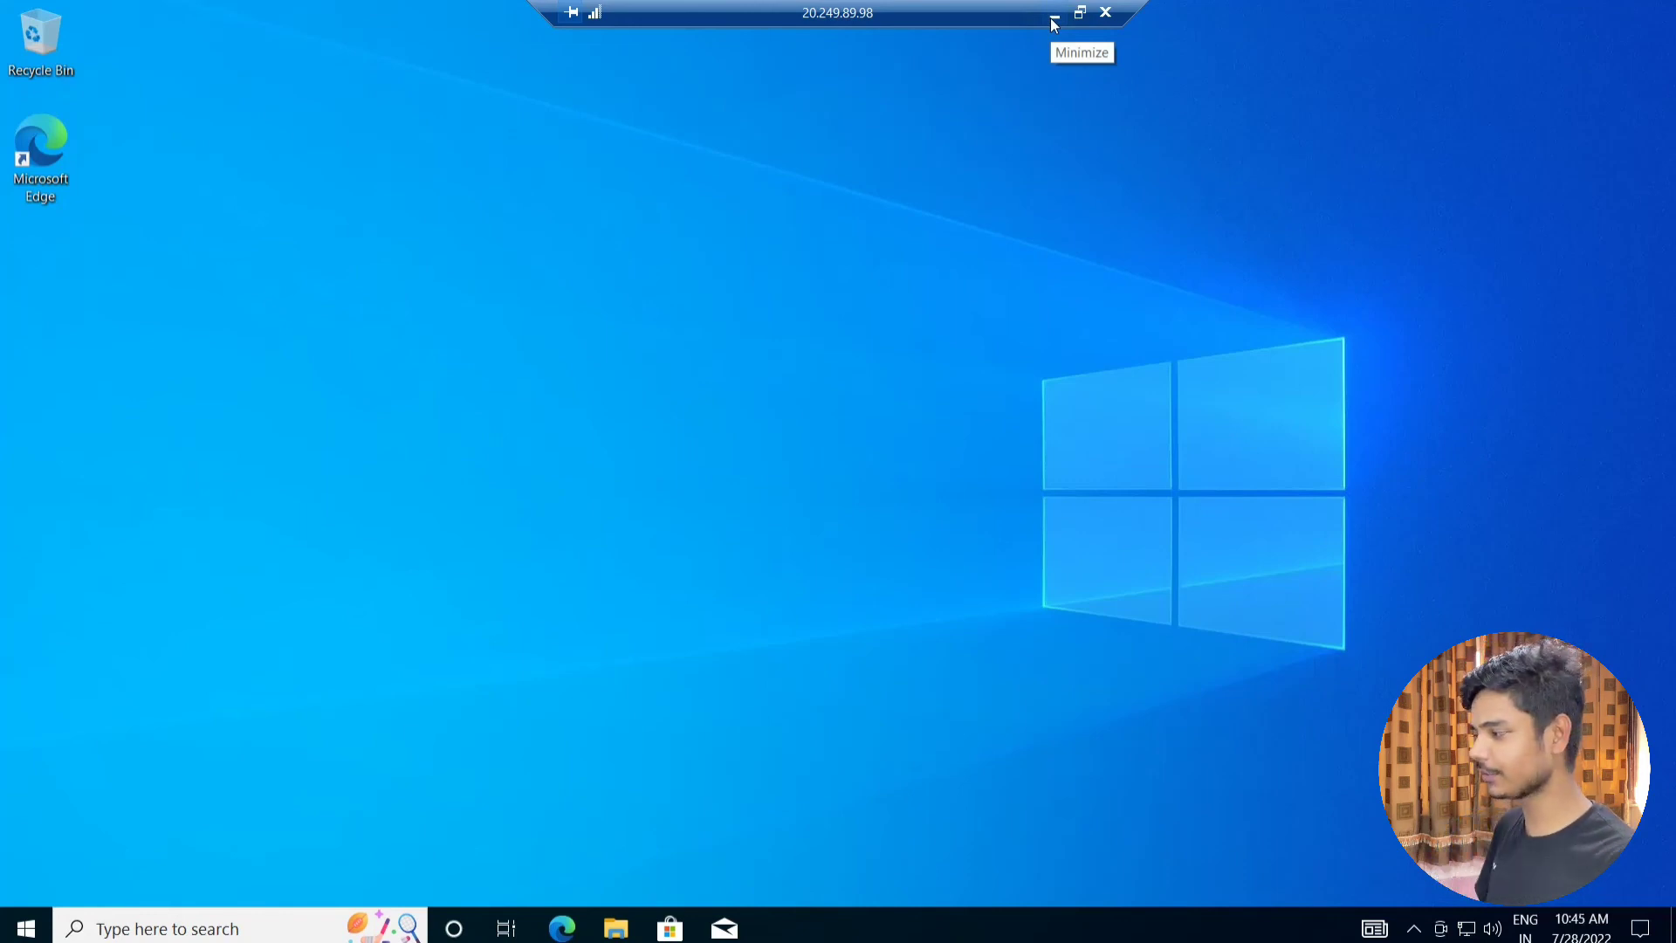
Step: Refresh the remote desktop once more and minimize the Remote Desktop session window
right_click(868, 120)
click(954, 194)
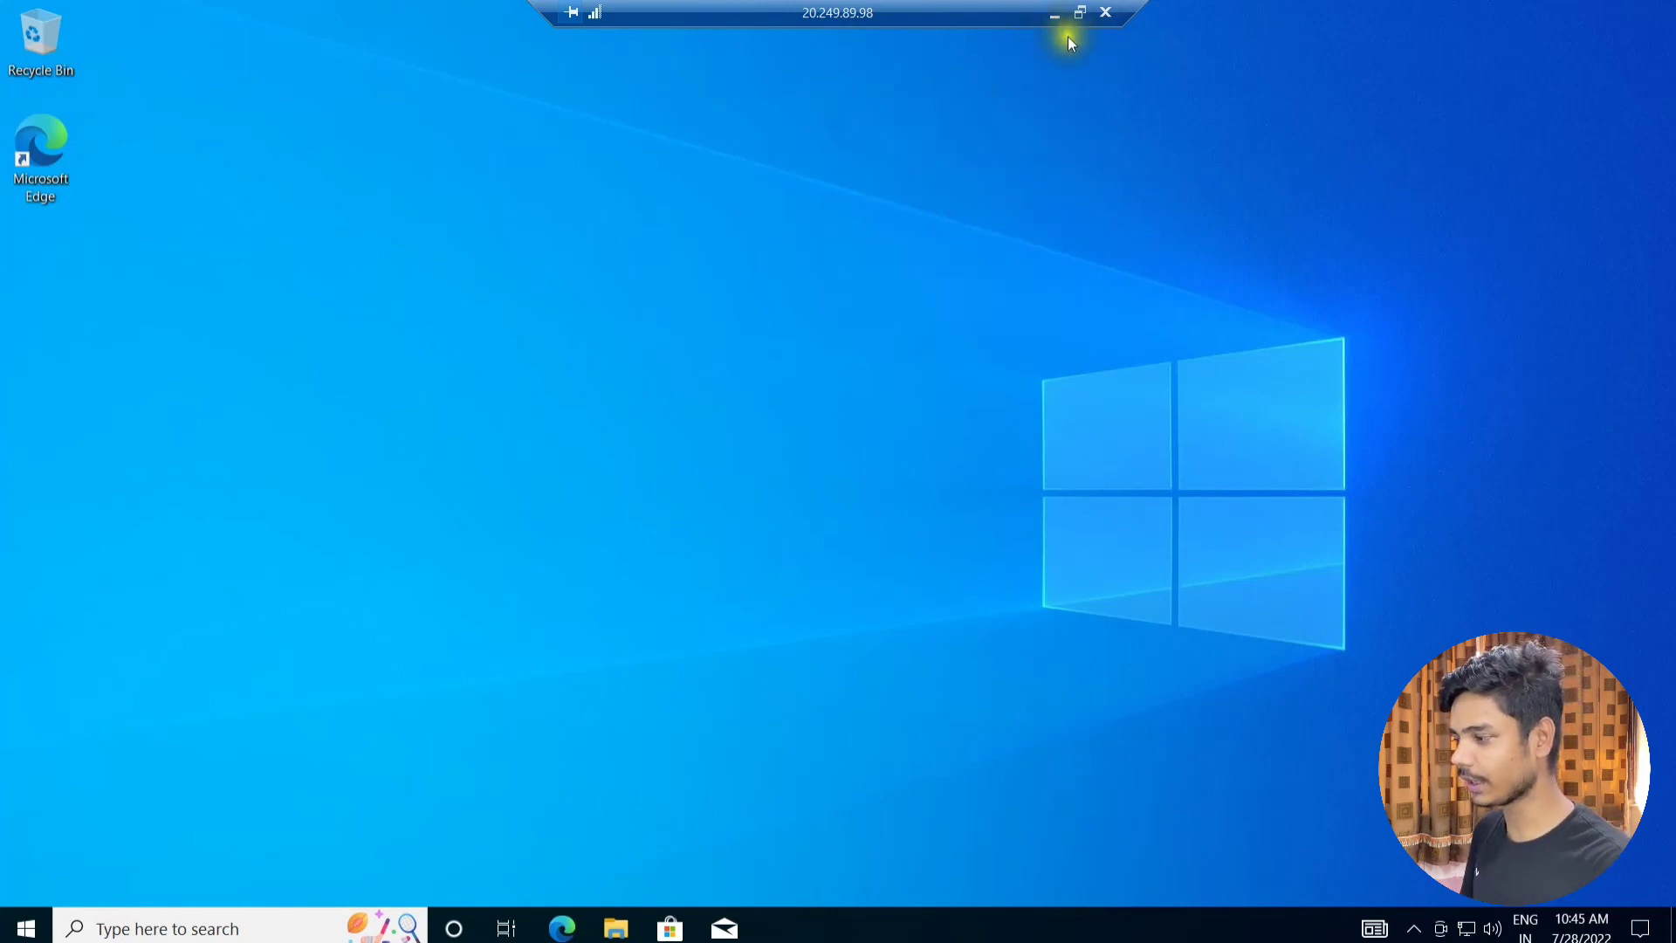
click(1053, 13)
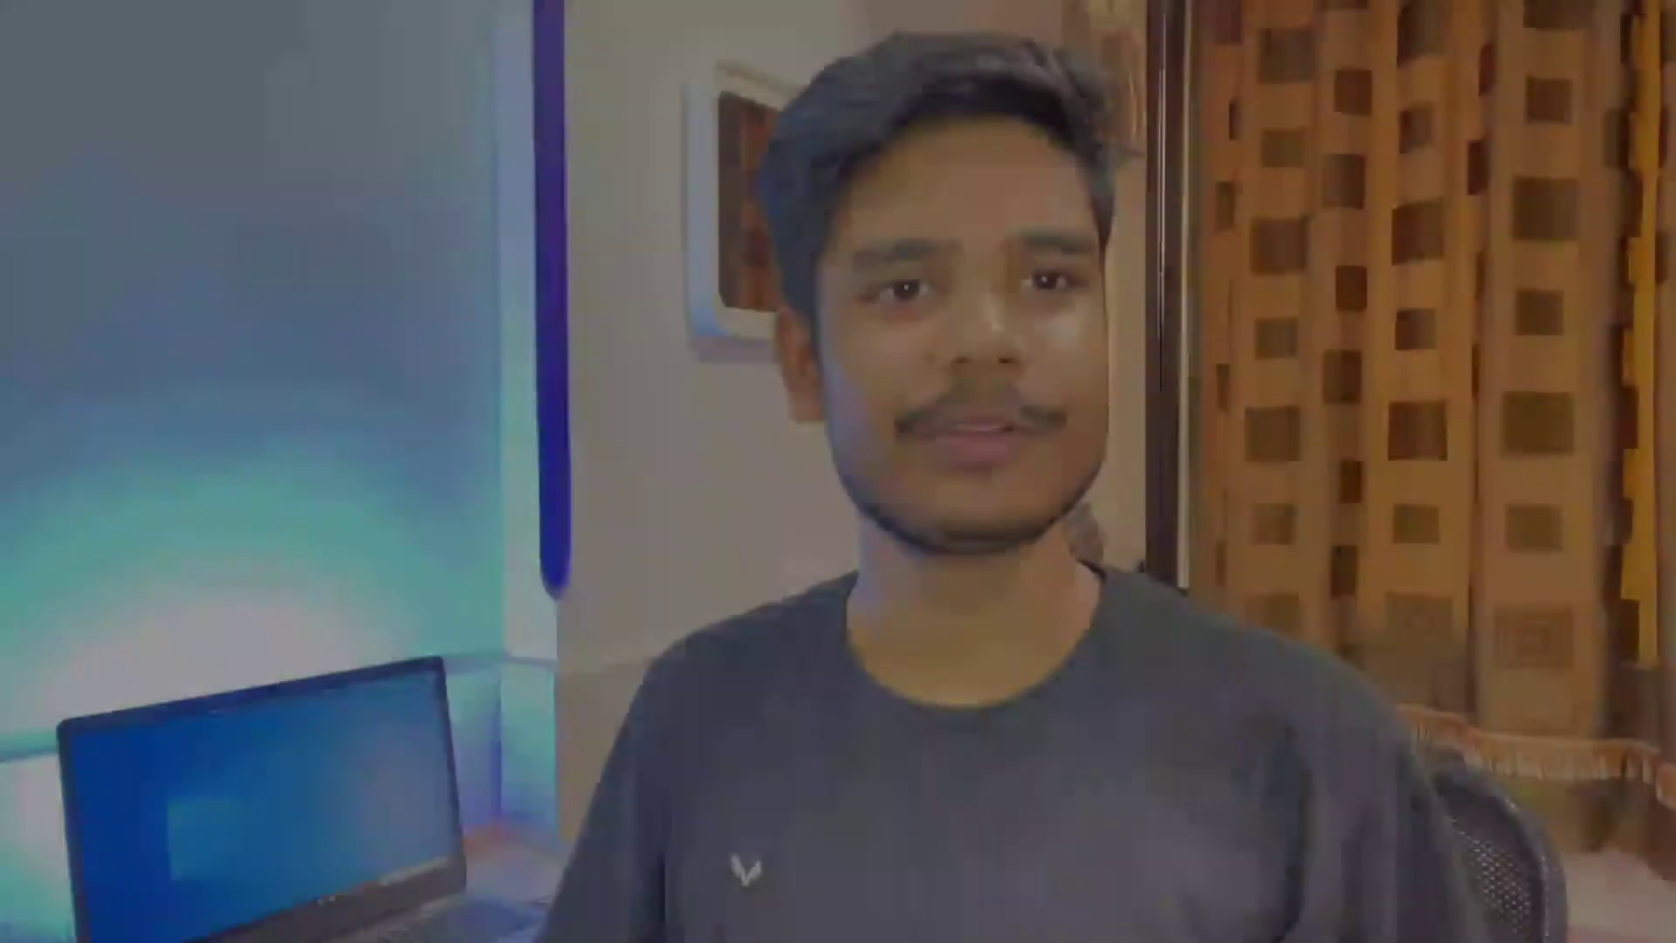